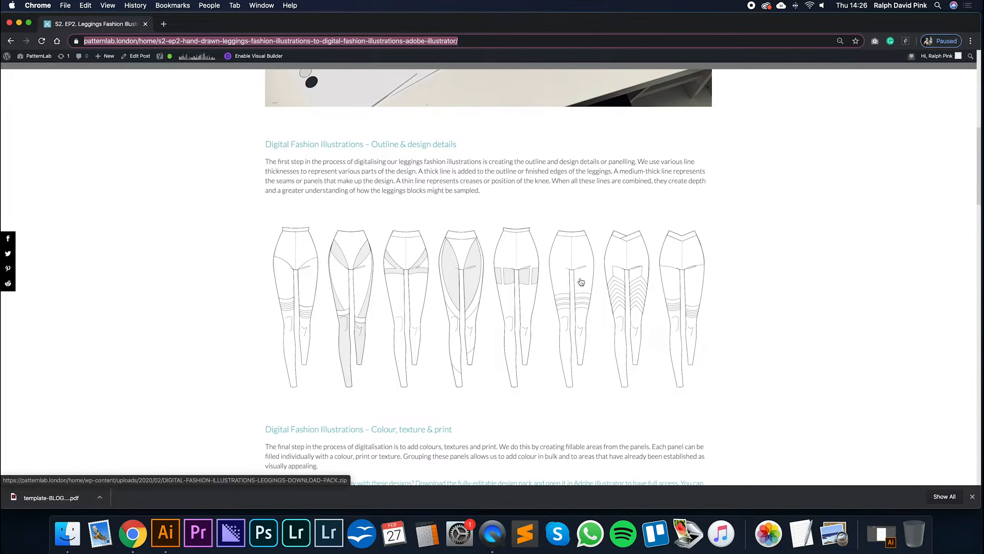
- Examine the outline and coloured leggings illustration line-ups on the web page
{"action": "scroll", "coordinate": [581, 282], "scroll_direction": "down", "scroll_amount": 8}
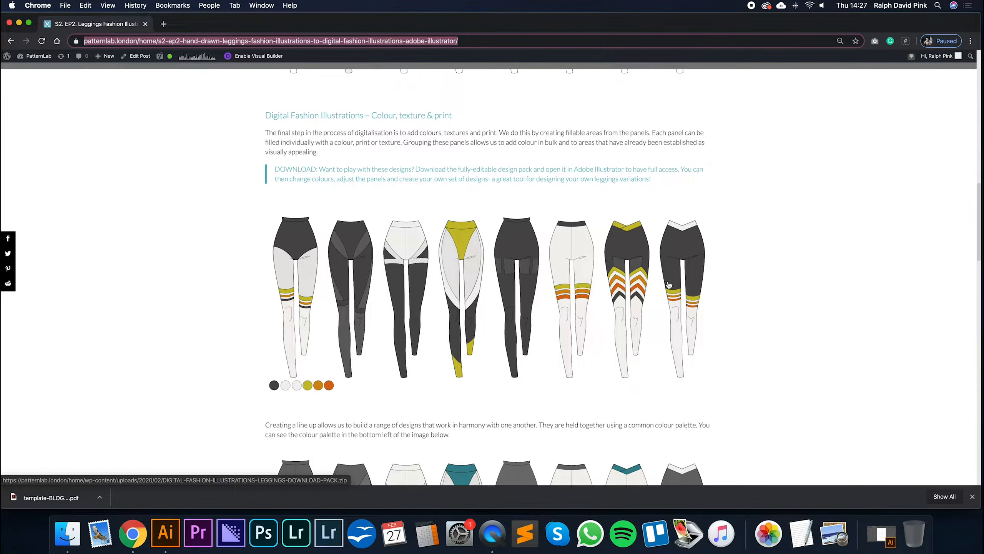
{"action": "scroll", "coordinate": [669, 285], "scroll_direction": "up", "scroll_amount": 10}
{"action": "scroll", "coordinate": [669, 283], "scroll_direction": "down", "scroll_amount": 4}
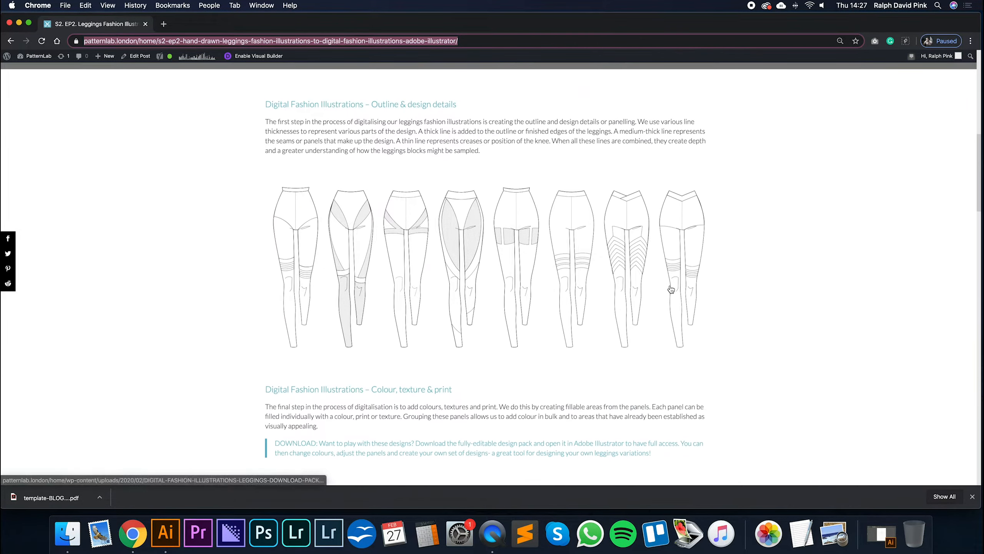
{"action": "scroll", "coordinate": [671, 289], "scroll_direction": "down", "scroll_amount": 2}
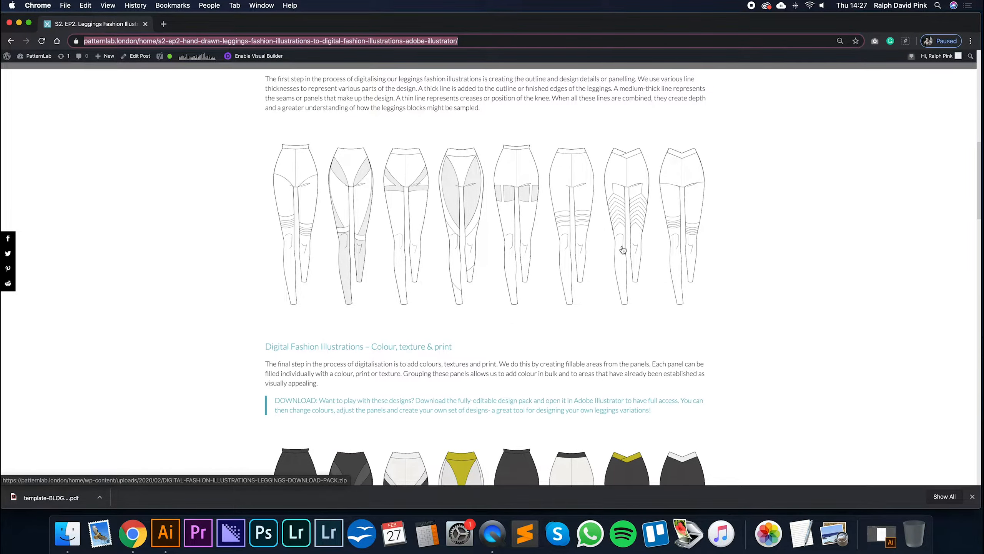
{"action": "scroll", "coordinate": [623, 249], "scroll_direction": "down", "scroll_amount": 5}
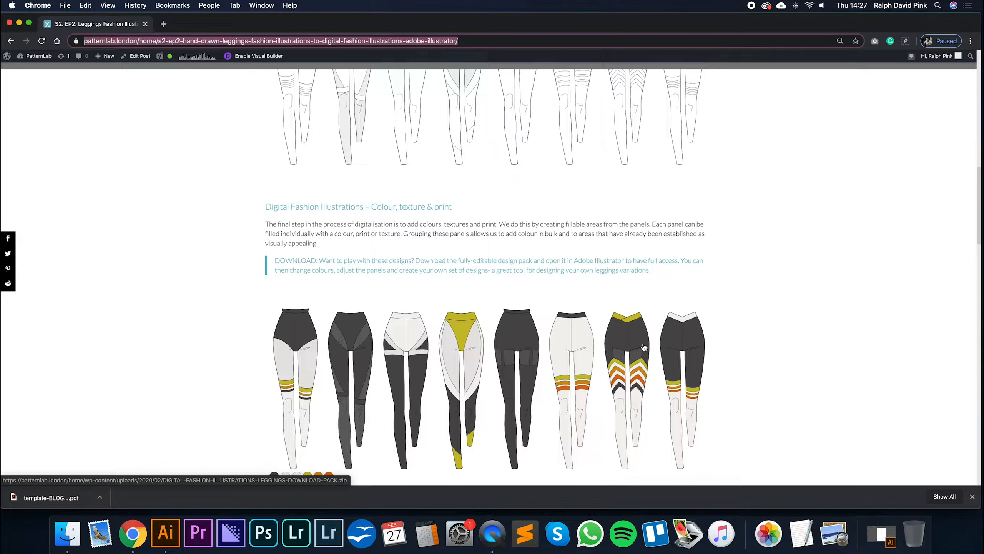
{"action": "scroll", "coordinate": [316, 344], "scroll_direction": "down", "scroll_amount": 8}
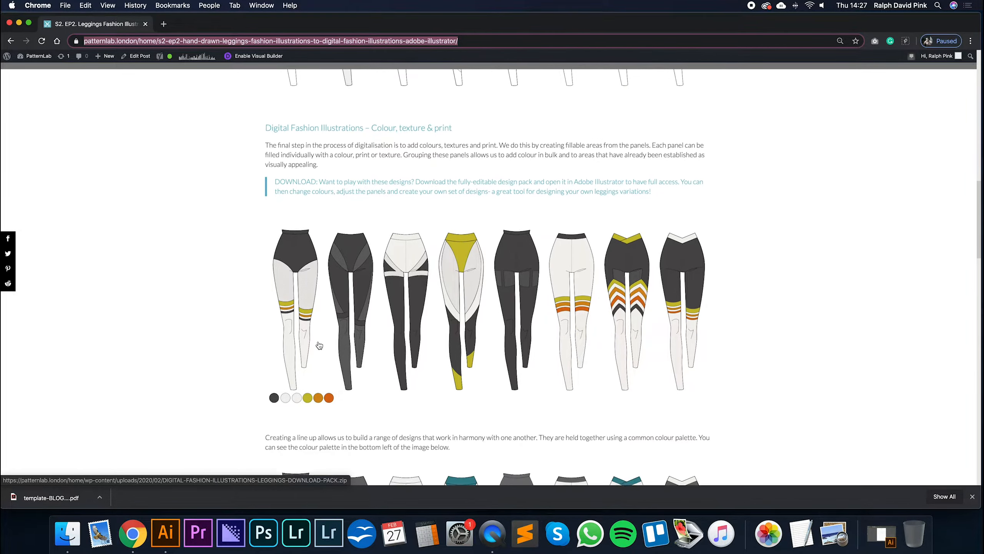
{"action": "scroll", "coordinate": [318, 345], "scroll_direction": "up", "scroll_amount": 5}
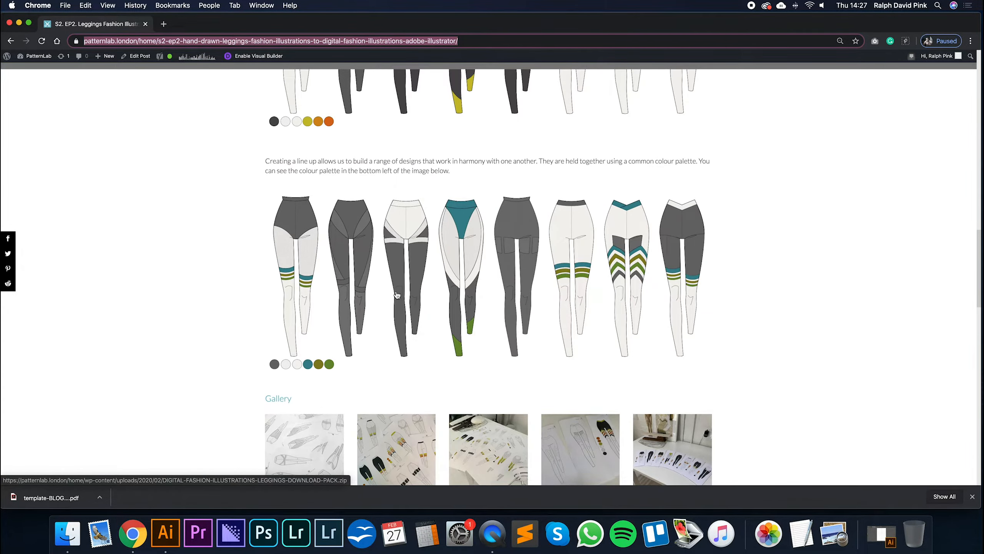
{"action": "scroll", "coordinate": [378, 278], "scroll_direction": "up", "scroll_amount": 4}
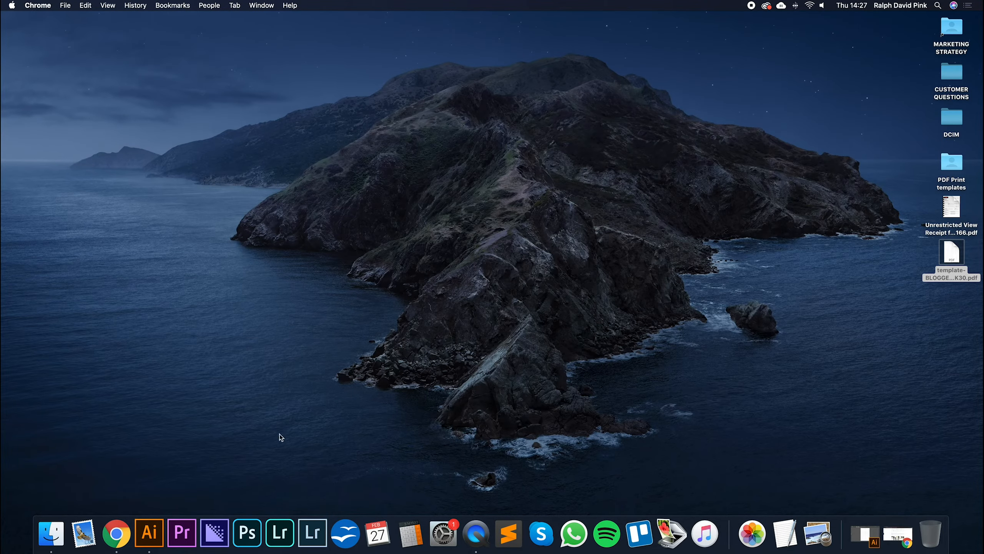
- Switch to Adobe Illustrator and bring up the Leggings design 3.ai document
{"action": "left_click", "coordinate": [149, 533]}
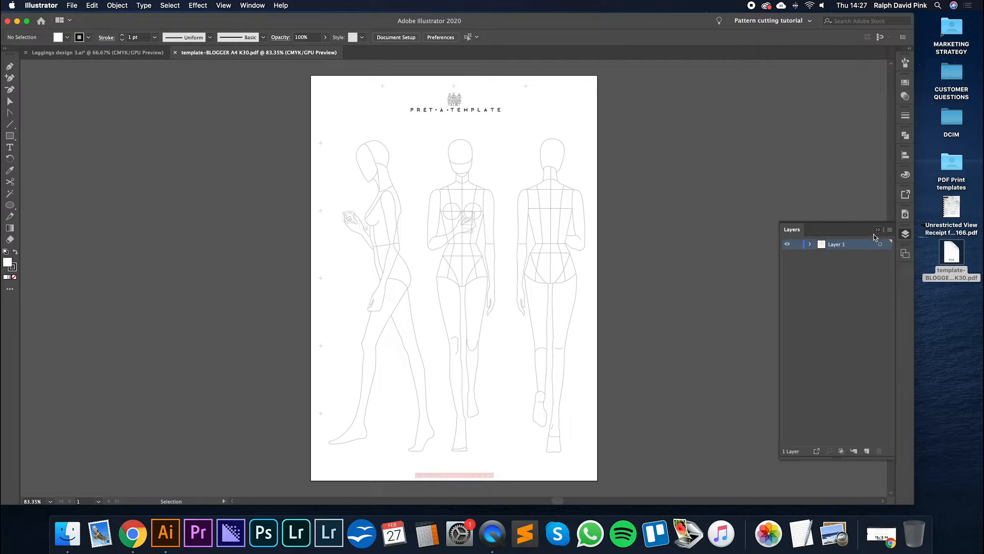
{"action": "left_click", "coordinate": [876, 230]}
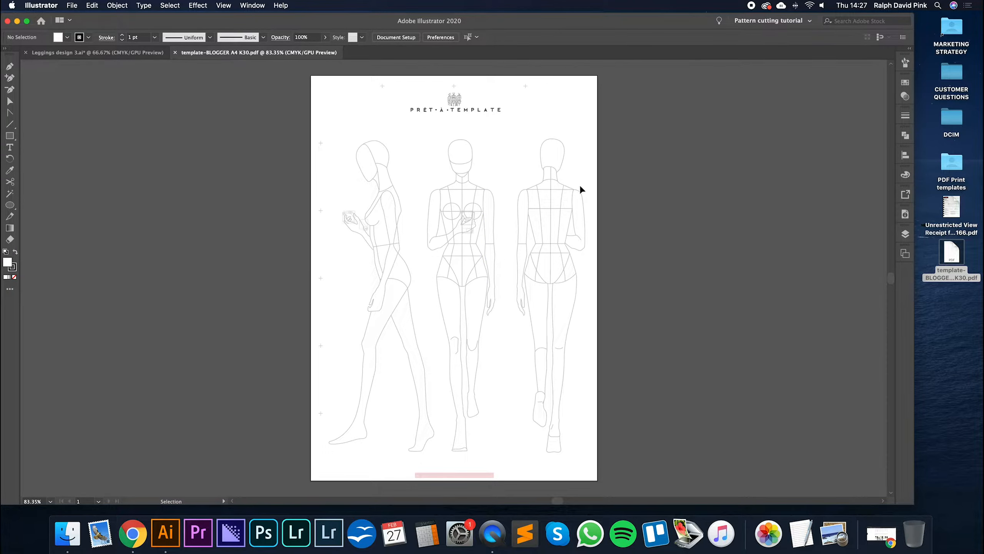
{"action": "left_click", "coordinate": [118, 52]}
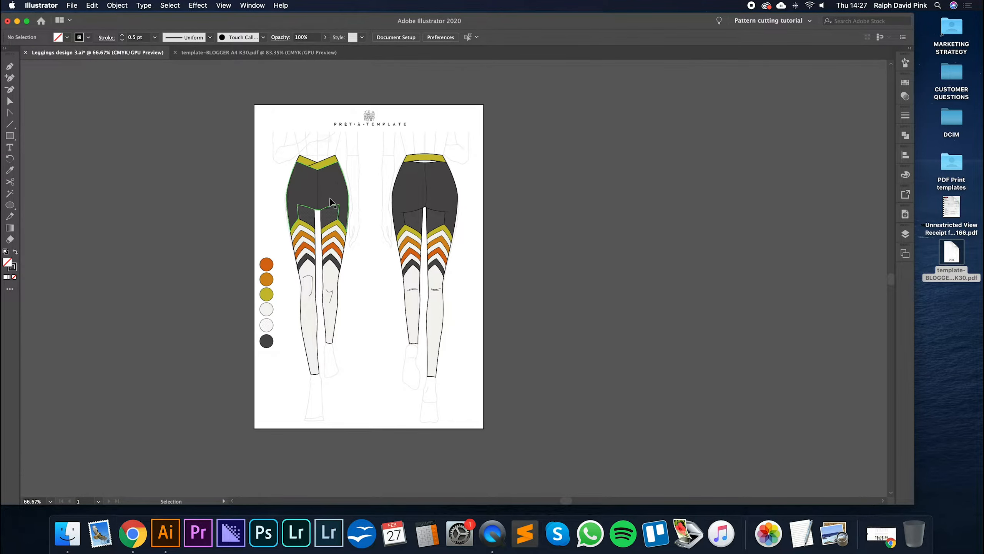
- Select the dark upper panels and the orange chevron group in turn to inspect how they are grouped, and clear the selection
{"action": "left_click", "coordinate": [419, 198]}
{"action": "left_click", "coordinate": [324, 191]}
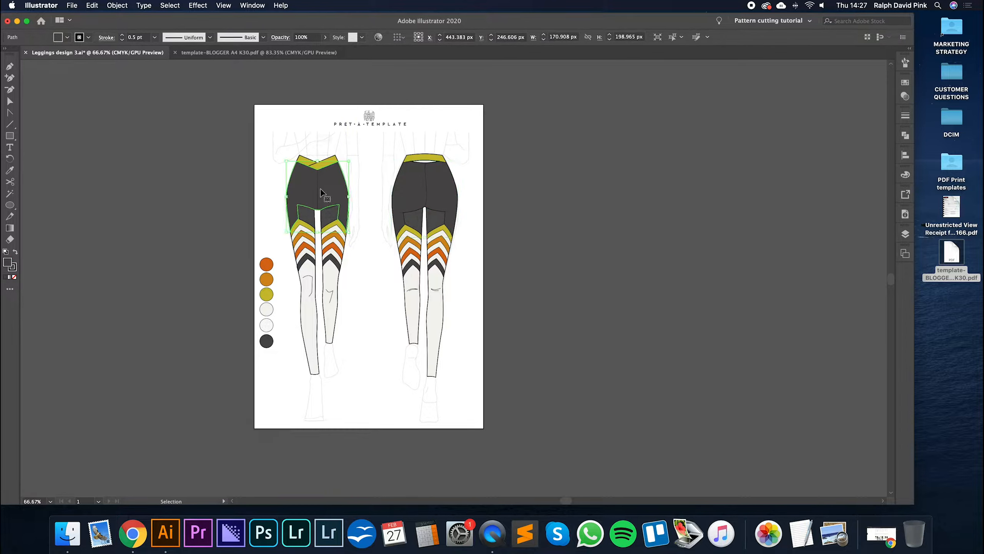
{"action": "left_click", "coordinate": [419, 190]}
{"action": "left_click", "coordinate": [409, 248]}
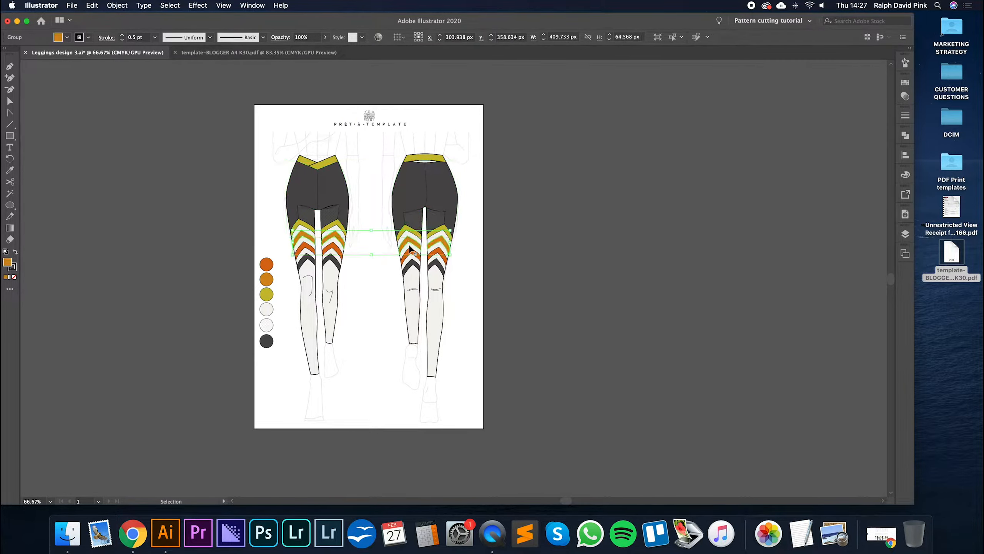
{"action": "left_click", "coordinate": [329, 281]}
{"action": "left_click", "coordinate": [584, 203]}
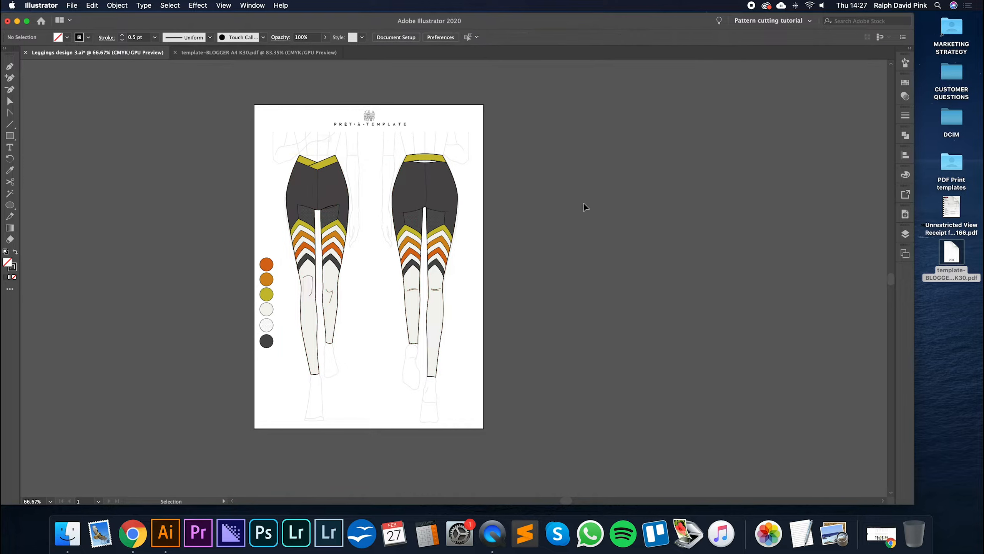
- Inspect the front and back views of the leggings up close around the waistband, and return to the full-page view
{"action": "left_click", "coordinate": [403, 146]}
{"action": "left_click", "coordinate": [469, 147]}
{"action": "key", "text": "super+equal"}
{"action": "key", "text": "super+equal"}
{"action": "left_click_drag", "start_coordinate": [370, 138], "coordinate": [503, 413]}
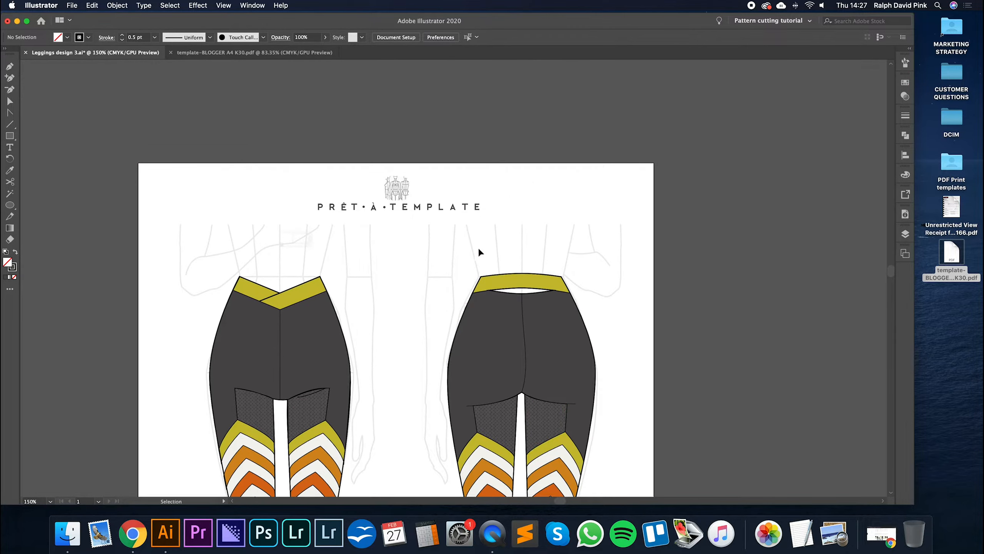
{"action": "key", "text": "super+minus"}
{"action": "key", "text": "super+minus"}
{"action": "scroll", "coordinate": [312, 251], "scroll_direction": "up", "scroll_amount": 1}
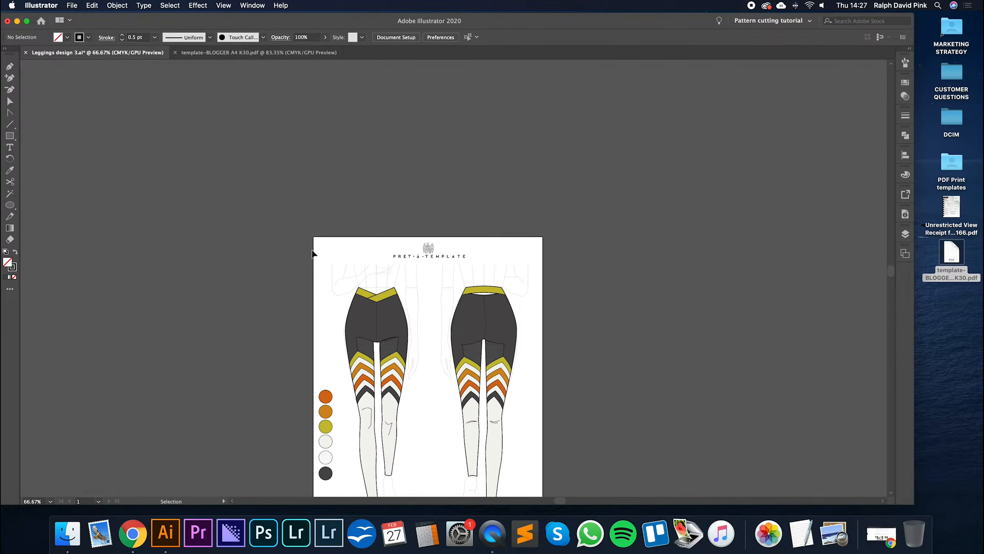
{"action": "left_click_drag", "start_coordinate": [439, 248], "coordinate": [402, 113]}
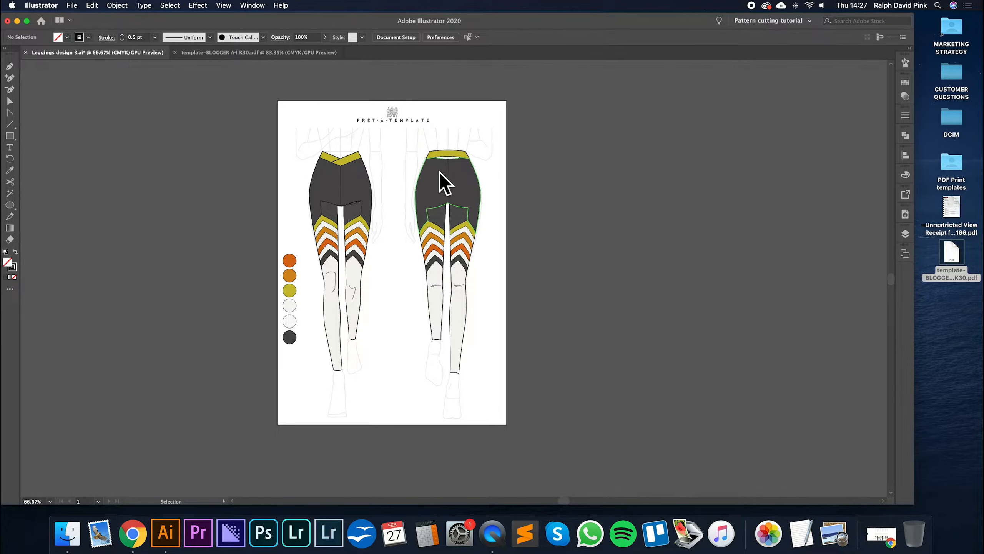
- Compare the figures in template-BLOGGER A4 K30.pdf with the ones used in Leggings design 3.ai
{"action": "left_click", "coordinate": [242, 53]}
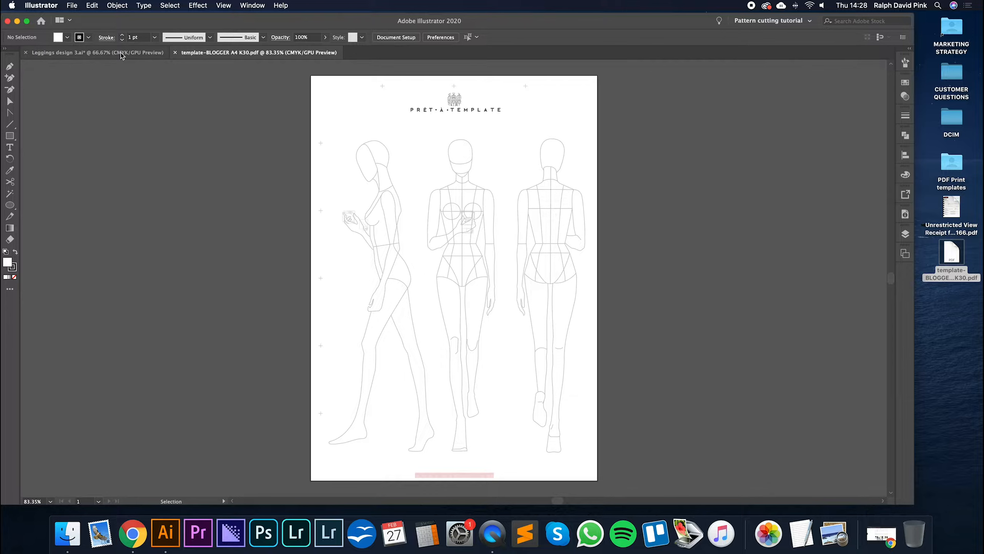
{"action": "left_click", "coordinate": [141, 53]}
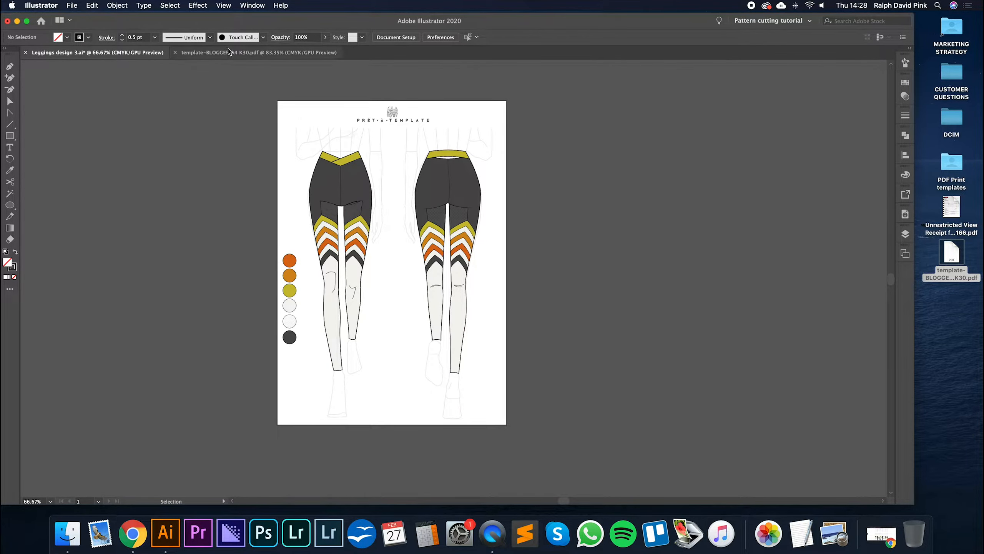
{"action": "left_click", "coordinate": [230, 53]}
{"action": "left_click", "coordinate": [141, 53]}
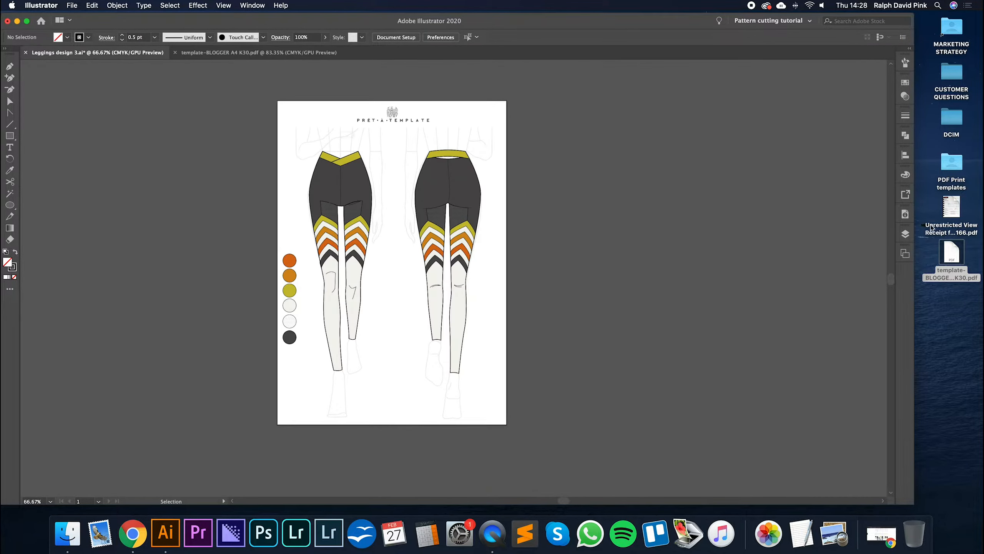
- Hide the three layers above Templates to view the bare figures, widen the window, and show those layers again
{"action": "left_click", "coordinate": [905, 234]}
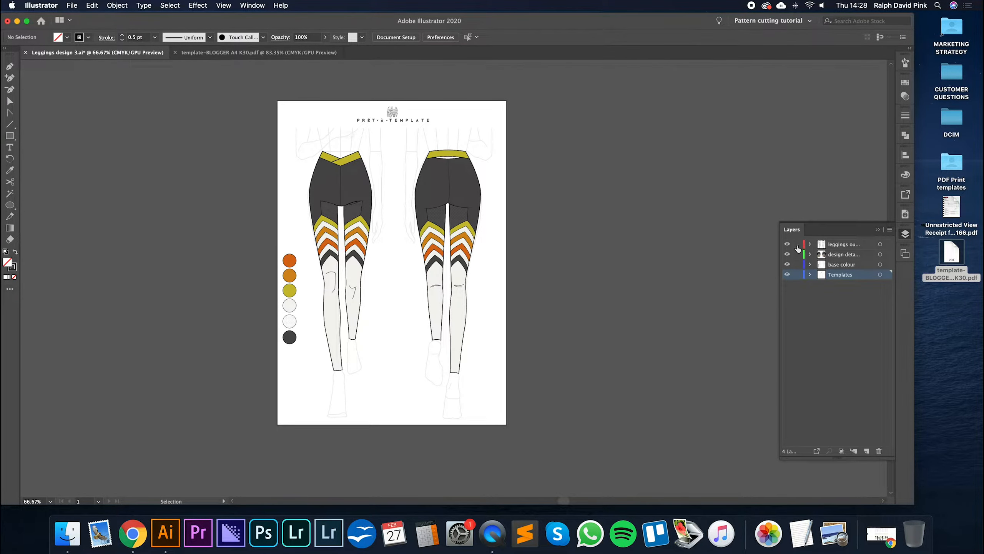
{"action": "left_click_drag", "start_coordinate": [786, 245], "coordinate": [788, 265]}
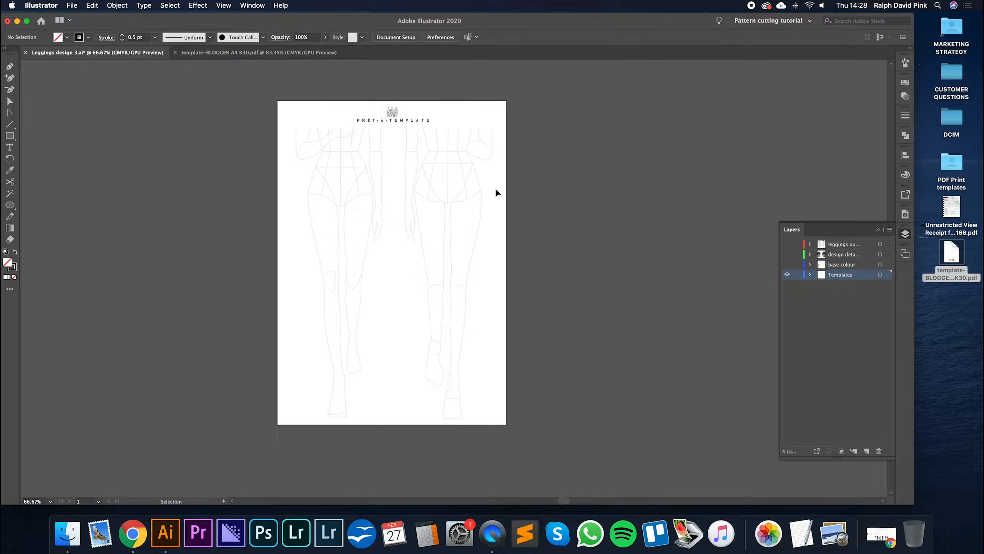
{"action": "key", "text": "super+1"}
{"action": "left_click_drag", "start_coordinate": [463, 172], "coordinate": [549, 178]}
{"action": "left_click_drag", "start_coordinate": [912, 15], "coordinate": [980, 15]}
{"action": "key", "text": "super+minus"}
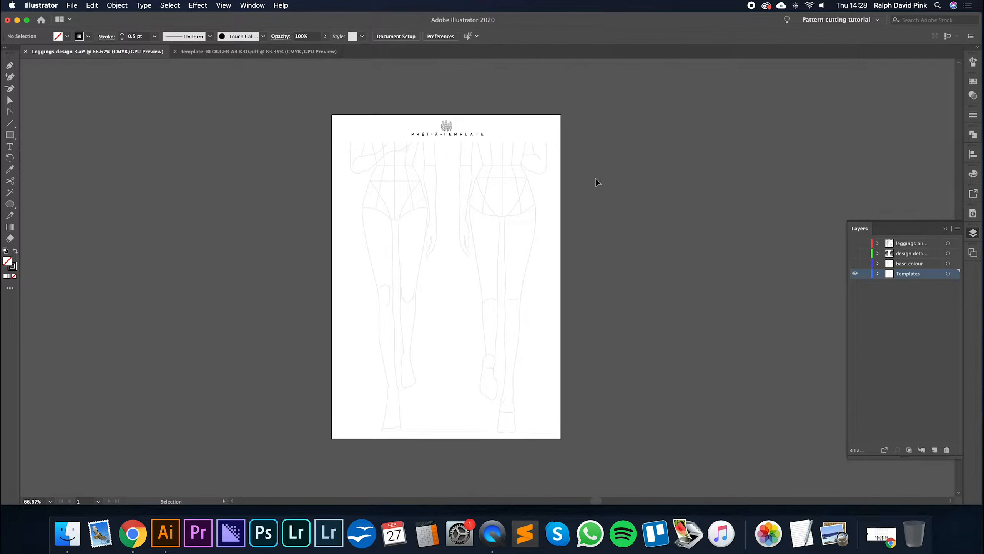
{"action": "left_click_drag", "start_coordinate": [854, 243], "coordinate": [855, 263]}
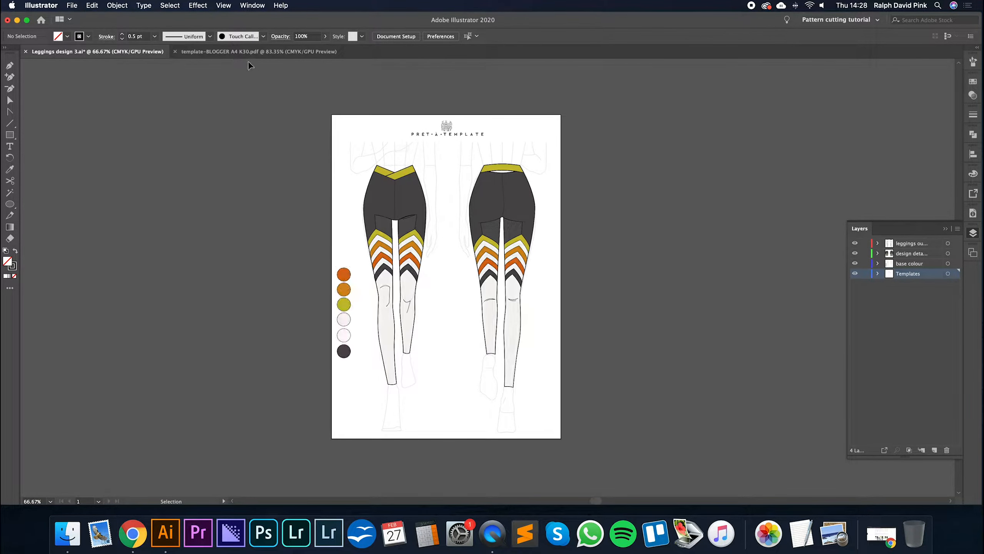
- Bring up template-BLOGGER A4 K30.pdf and try selecting individual parts of the middle figure with the Direct Selection tool
{"action": "left_click", "coordinate": [228, 51]}
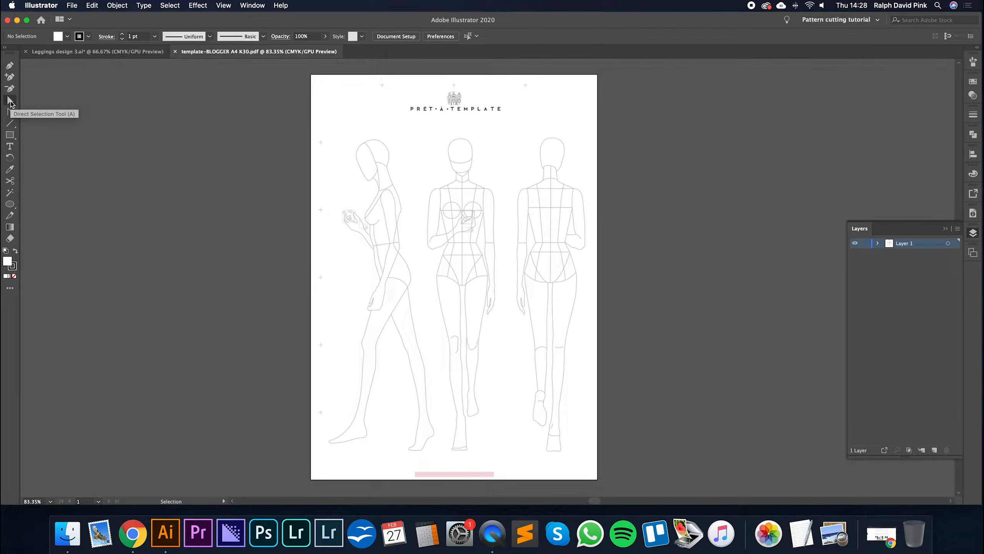
{"action": "key", "text": "a"}
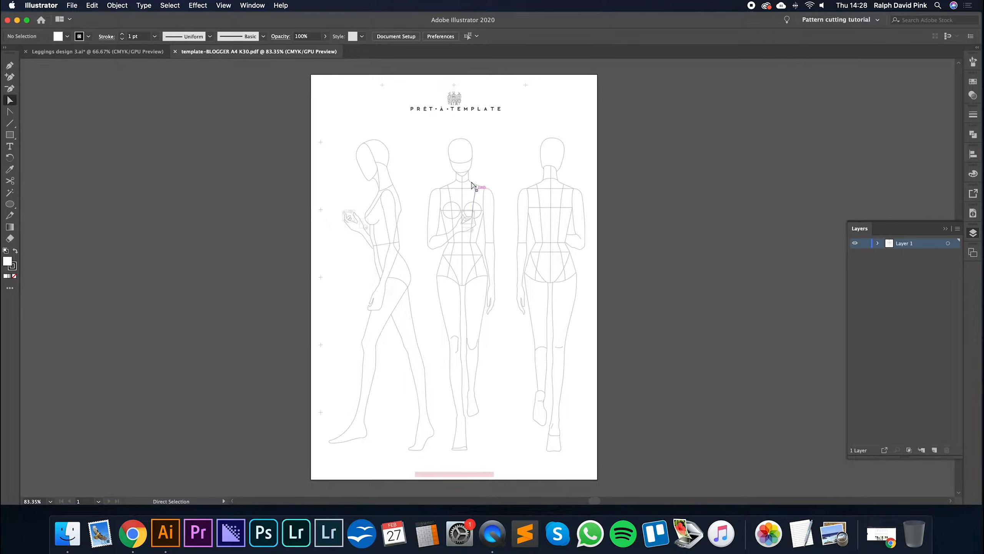
{"action": "left_click_drag", "start_coordinate": [435, 133], "coordinate": [481, 184]}
{"action": "left_click", "coordinate": [497, 171]}
{"action": "left_click", "coordinate": [484, 188]}
{"action": "left_click", "coordinate": [454, 146]}
{"action": "left_click", "coordinate": [453, 143]}
{"action": "left_click", "coordinate": [434, 189]}
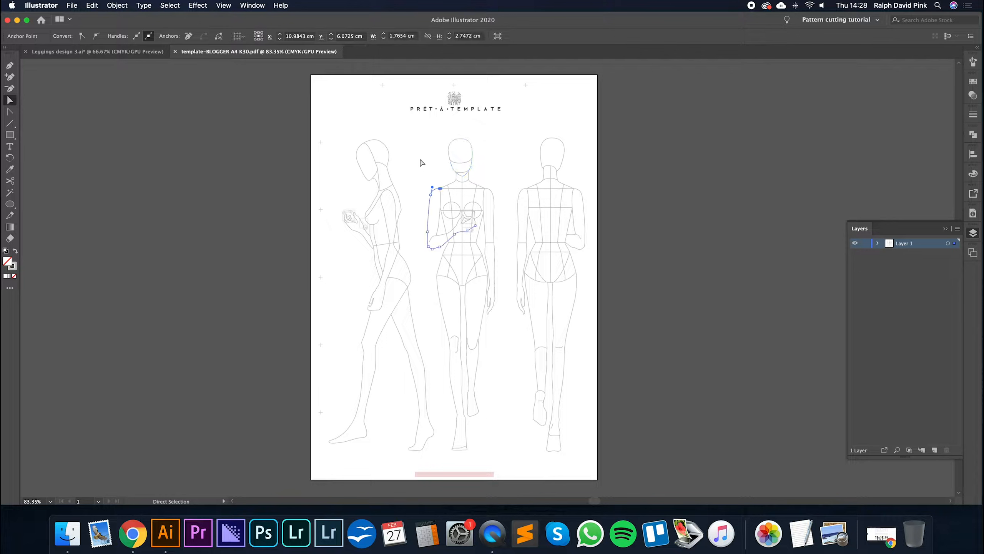
{"action": "left_click", "coordinate": [388, 154]}
{"action": "left_click", "coordinate": [428, 150]}
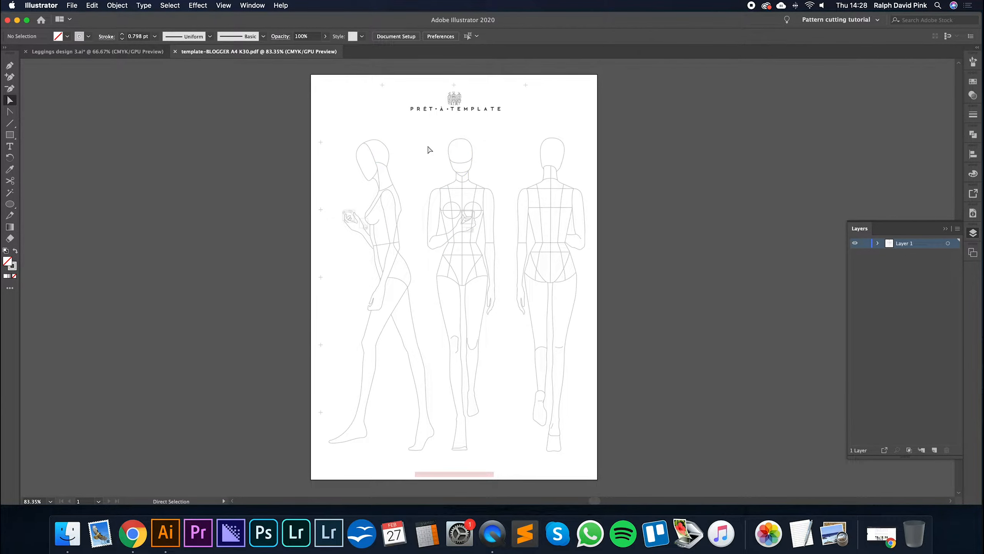
- Direct-select the whole middle figure, exclude the side figure's back and foot paths, and clear the selection
{"action": "left_click_drag", "start_coordinate": [422, 136], "coordinate": [503, 461]}
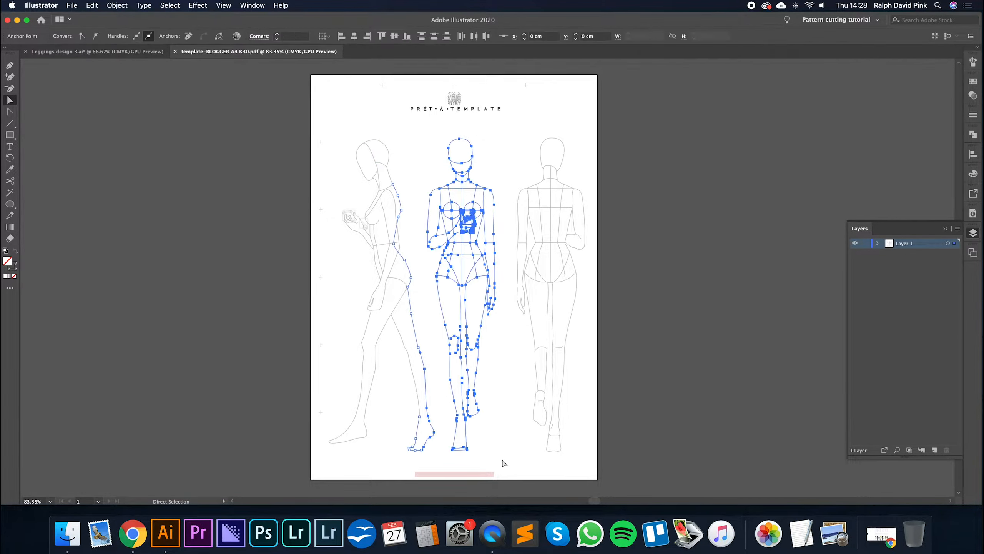
{"action": "left_click", "coordinate": [423, 354], "text": "shift"}
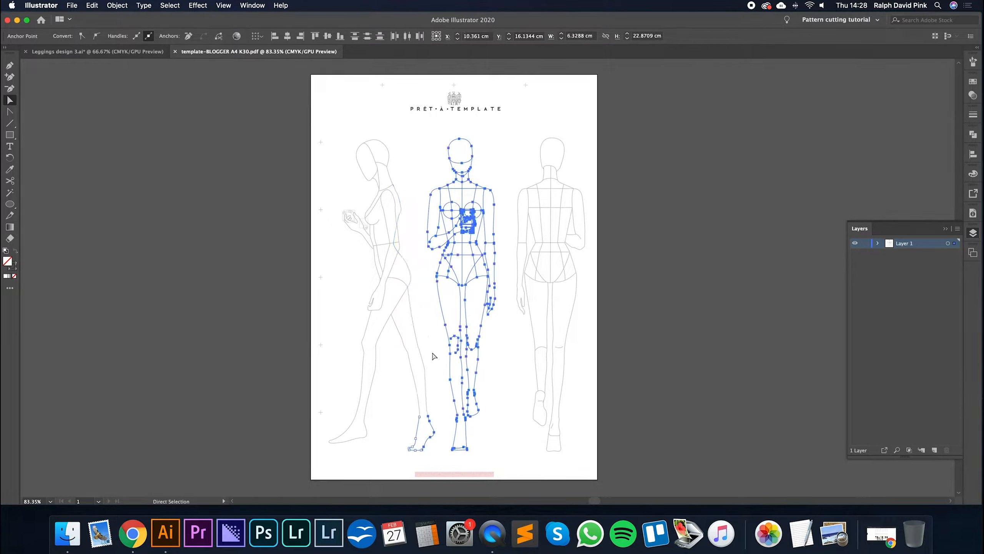
{"action": "left_click", "coordinate": [433, 424], "text": "shift"}
{"action": "left_click", "coordinate": [420, 416], "text": "shift"}
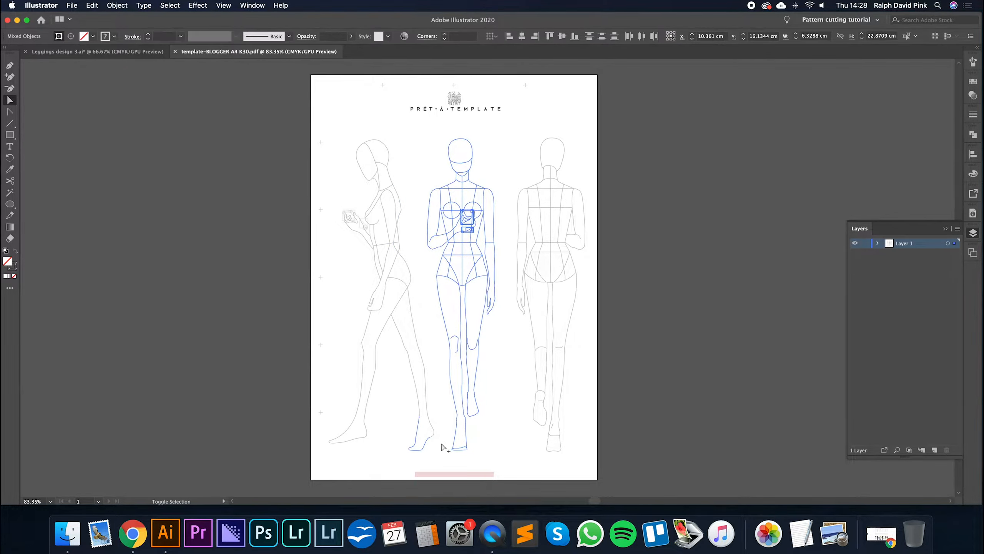
{"action": "left_click", "coordinate": [431, 435], "text": "shift"}
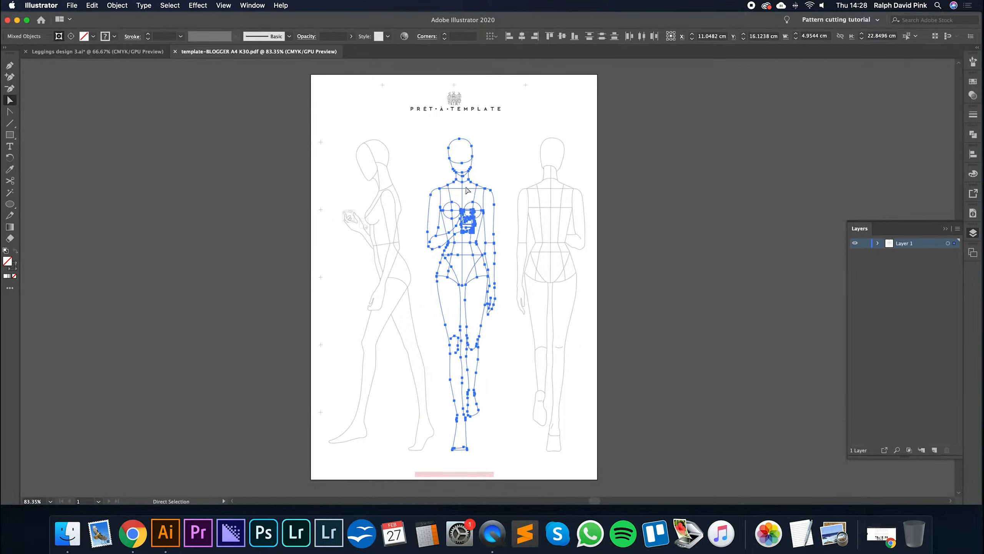
{"action": "left_click", "coordinate": [508, 158]}
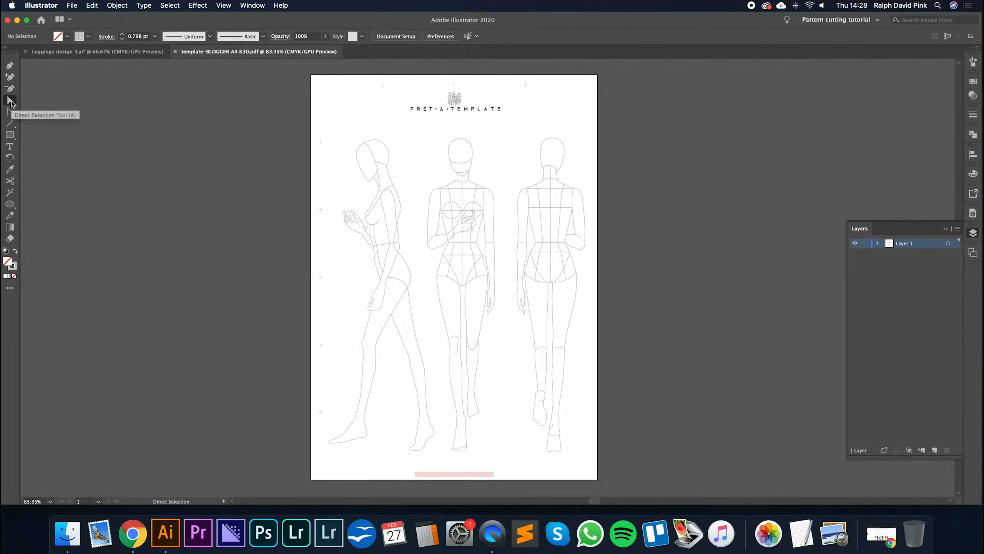
- Try moving a figure with the Selection tool, undo the move of the whole artwork, and clear the selection
{"action": "key", "text": "v"}
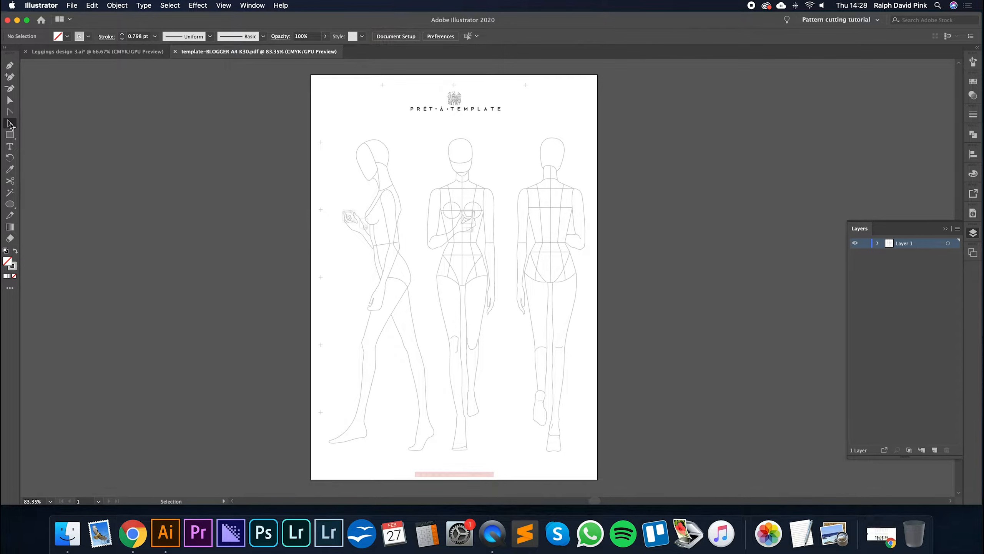
{"action": "left_click", "coordinate": [372, 152]}
{"action": "left_click_drag", "start_coordinate": [597, 134], "coordinate": [723, 132]}
{"action": "key", "text": "super+z"}
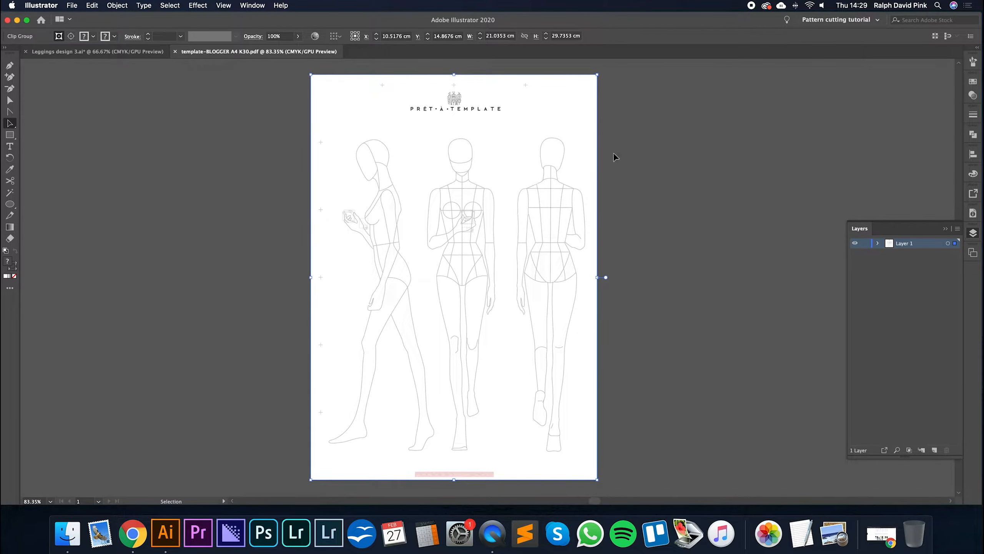
{"action": "left_click", "coordinate": [616, 157]}
- Direct-select the side-view figure's paths from head to front foot and delete them
{"action": "left_click", "coordinate": [9, 100]}
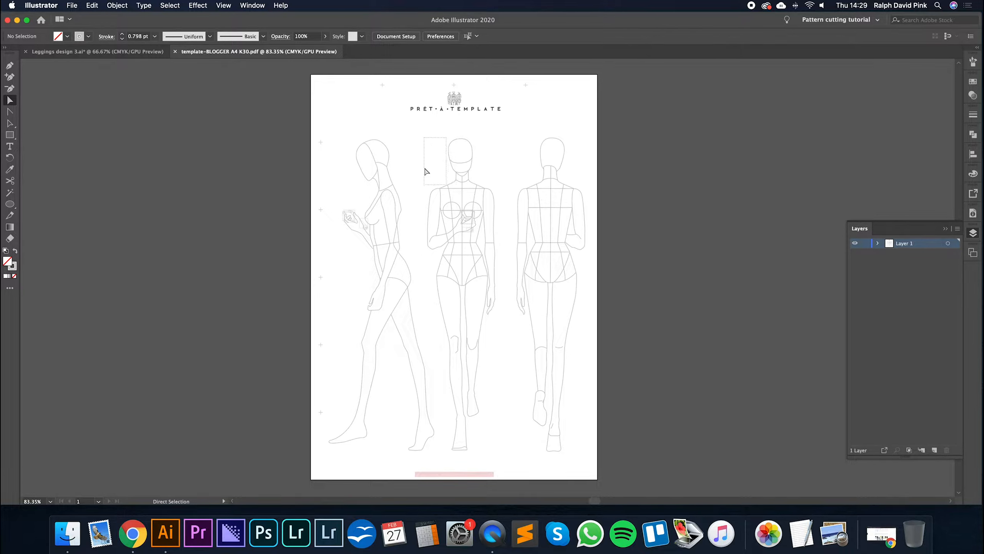
{"action": "left_click_drag", "start_coordinate": [403, 132], "coordinate": [343, 359]}
{"action": "left_click_drag", "start_coordinate": [406, 136], "coordinate": [338, 450]}
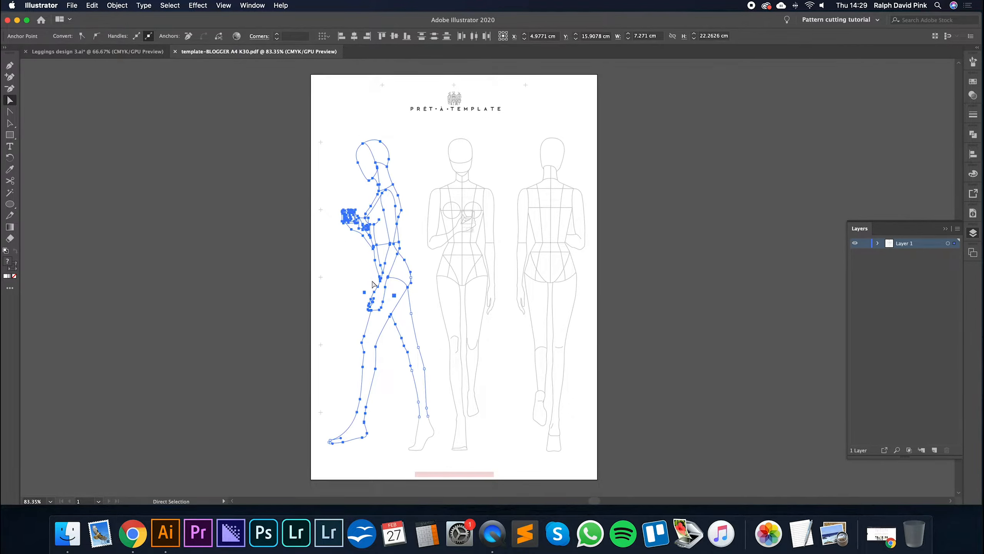
{"action": "key", "text": "Delete"}
- Try deleting the side figure's leftover lower leg and foot, and undo the deletion
{"action": "left_click_drag", "start_coordinate": [399, 385], "coordinate": [442, 468]}
{"action": "key", "text": "Delete"}
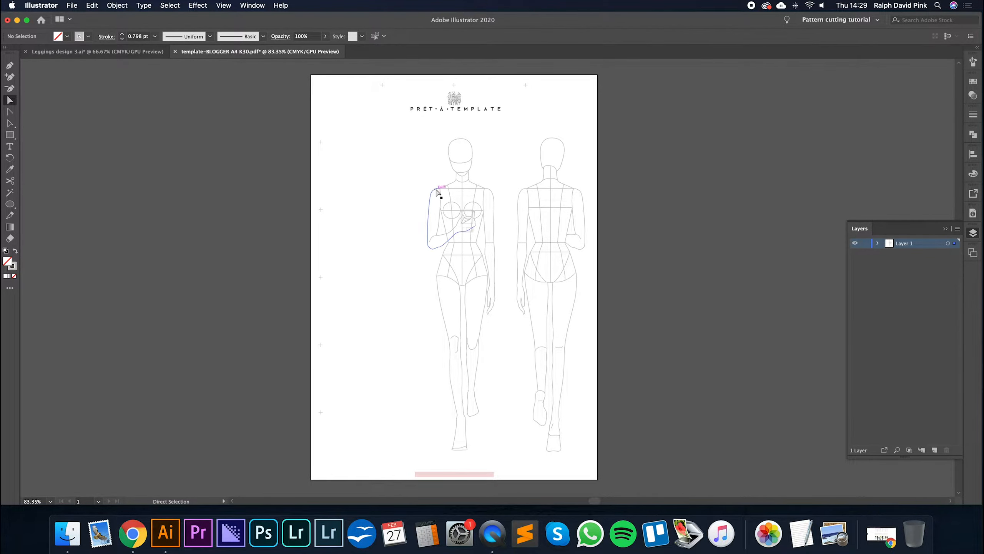
{"action": "key", "text": "super+z"}
{"action": "key", "text": "super+z"}
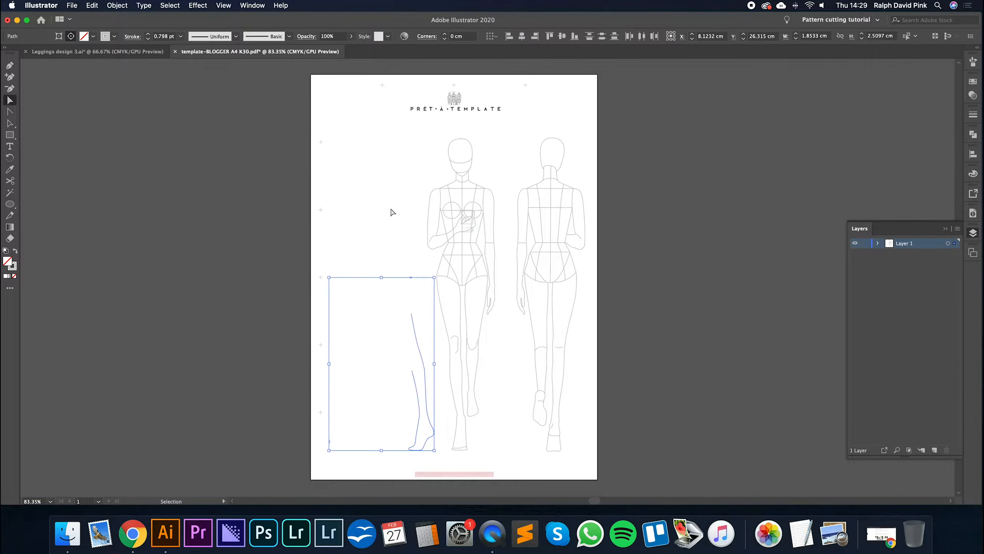
- Direct-select all leftover leg and foot pieces of the side figure and delete them
{"action": "left_click", "coordinate": [397, 255]}
{"action": "left_click", "coordinate": [412, 325]}
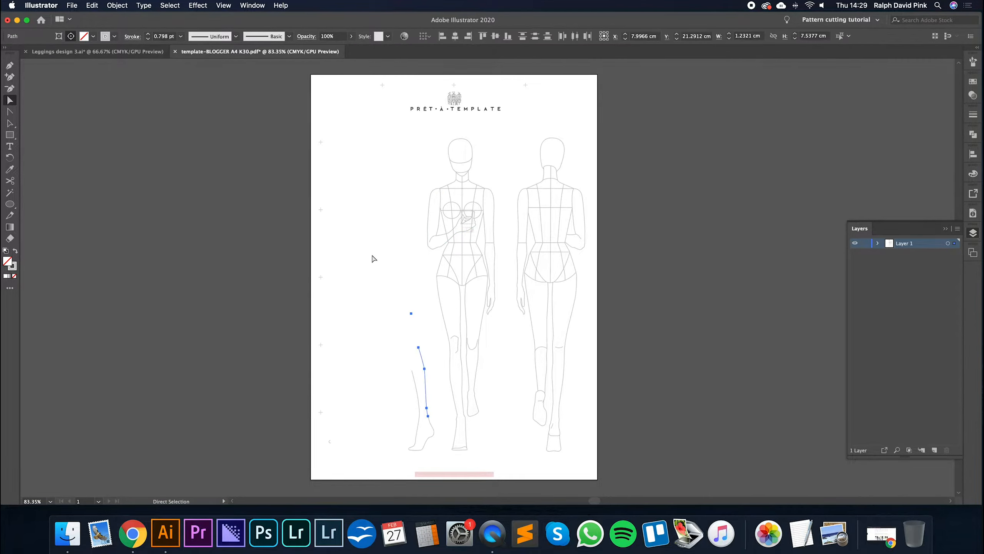
{"action": "key", "text": "v"}
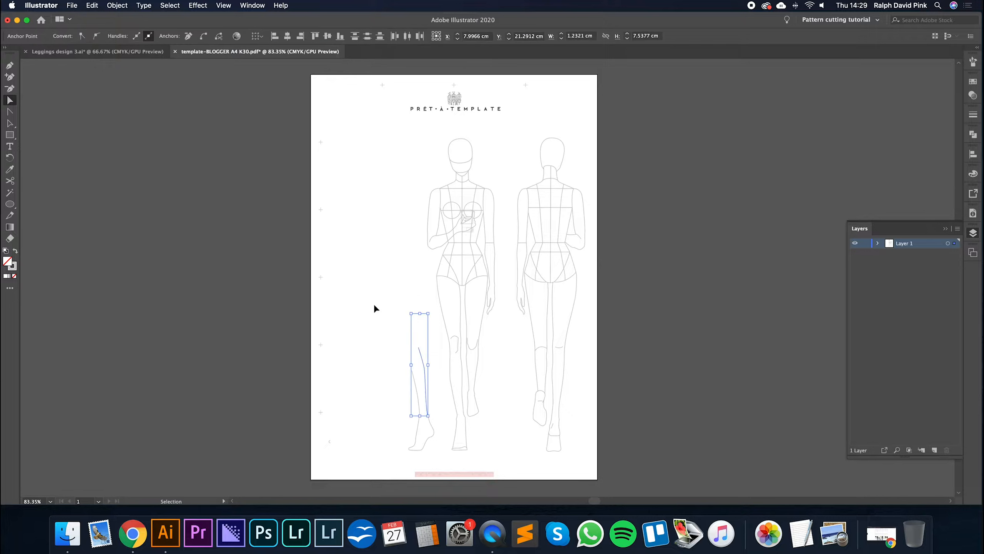
{"action": "key", "text": "a"}
{"action": "left_click_drag", "start_coordinate": [378, 258], "coordinate": [429, 418]}
{"action": "left_click_drag", "start_coordinate": [373, 264], "coordinate": [436, 453]}
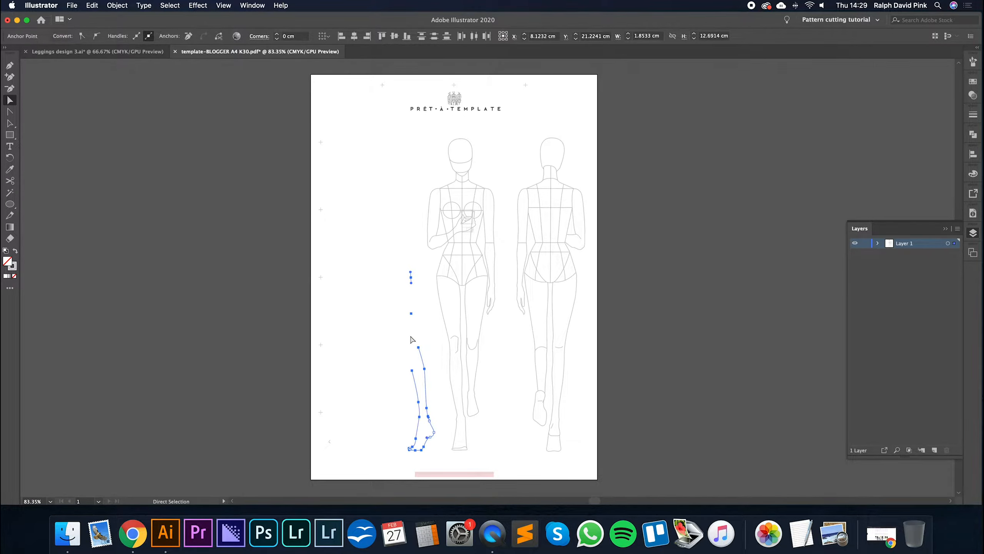
{"action": "key", "text": "Delete"}
{"action": "left_click_drag", "start_coordinate": [415, 206], "coordinate": [339, 466]}
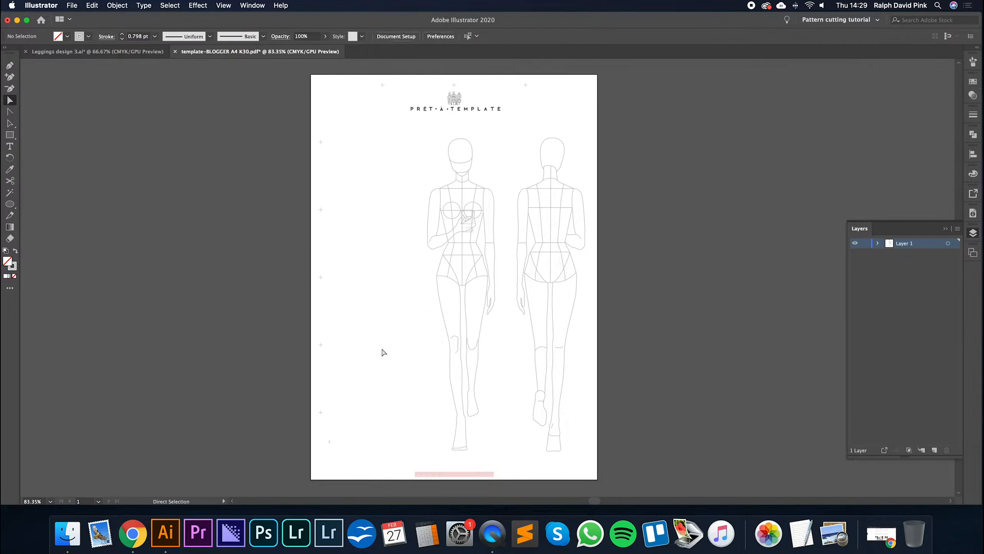
- Direct-select the whole front figure and move it into the empty area on the page's left side
{"action": "left_click_drag", "start_coordinate": [409, 134], "coordinate": [502, 342]}
{"action": "left_click_drag", "start_coordinate": [409, 134], "coordinate": [511, 465]}
{"action": "left_click_drag", "start_coordinate": [494, 252], "coordinate": [424, 252]}
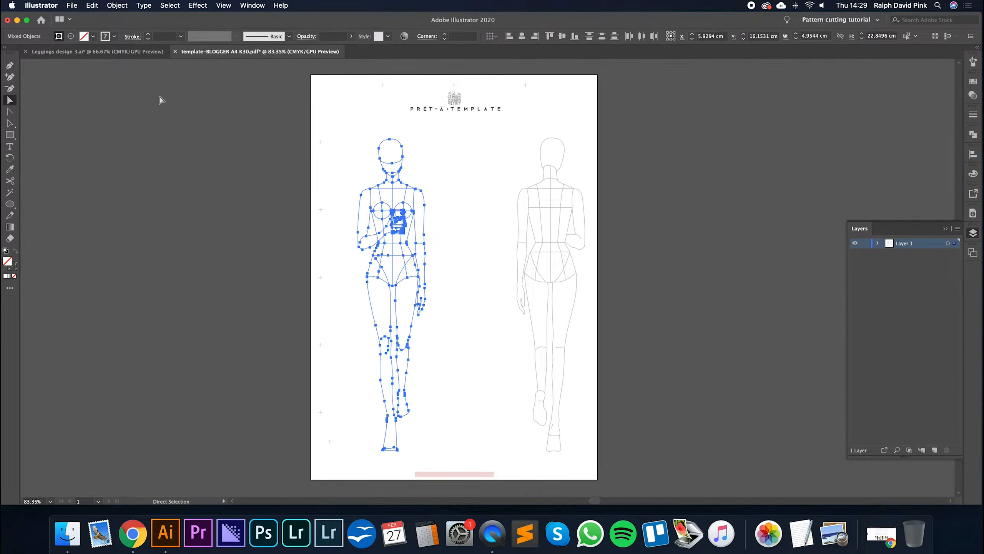
- Cut the front figure, paste it back, and reposition it on the left side of the page
{"action": "left_click", "coordinate": [95, 10]}
{"action": "left_click", "coordinate": [99, 37]}
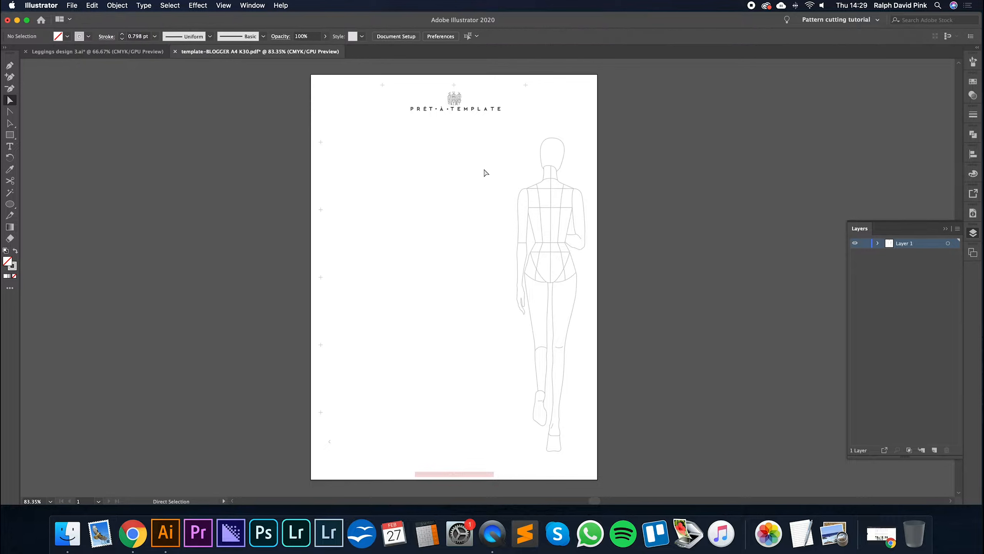
{"action": "left_click", "coordinate": [94, 5]}
{"action": "left_click", "coordinate": [99, 60]}
{"action": "left_click_drag", "start_coordinate": [492, 200], "coordinate": [395, 206]}
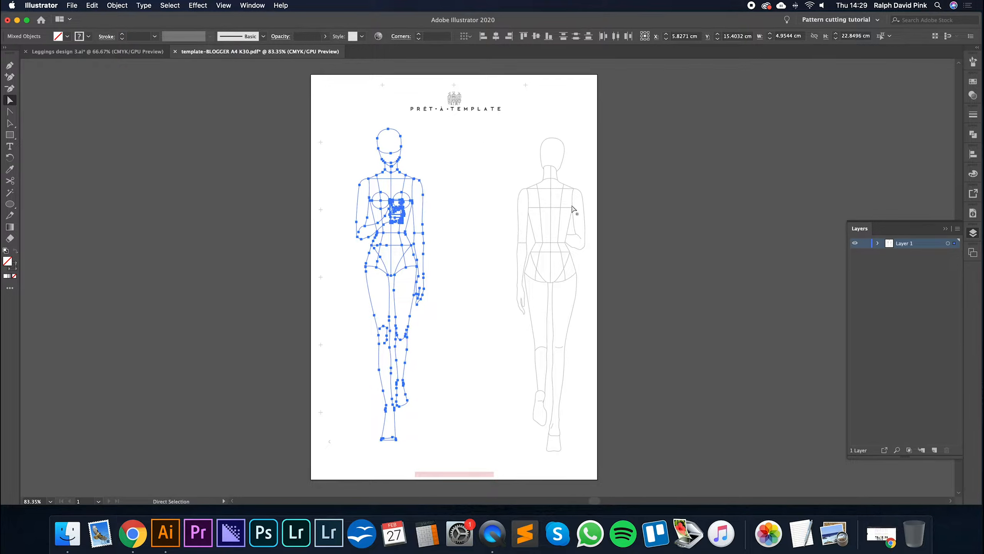
- Group the front figure's paths and clear the selection
{"action": "left_click", "coordinate": [116, 5]}
{"action": "left_click", "coordinate": [124, 70]}
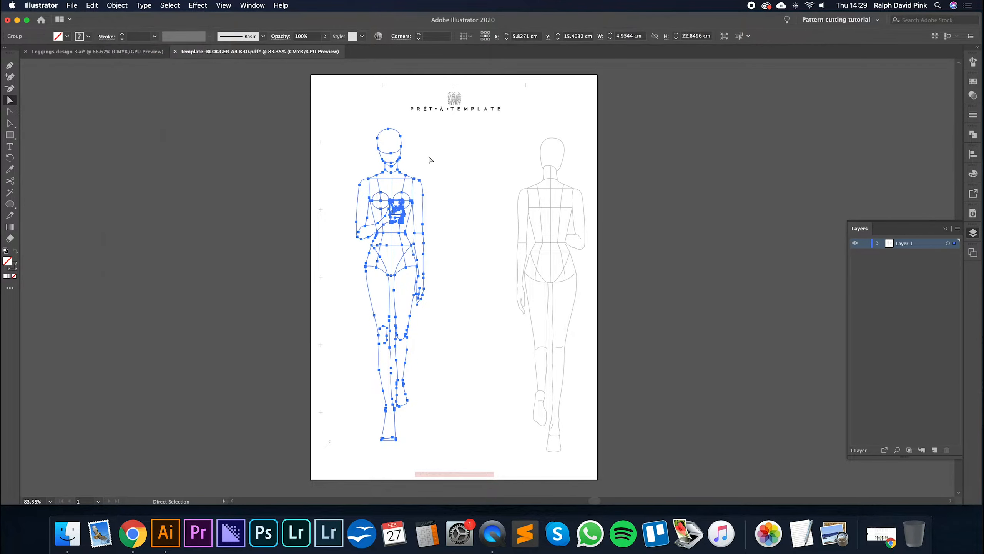
{"action": "left_click", "coordinate": [429, 157]}
{"action": "key", "text": "v"}
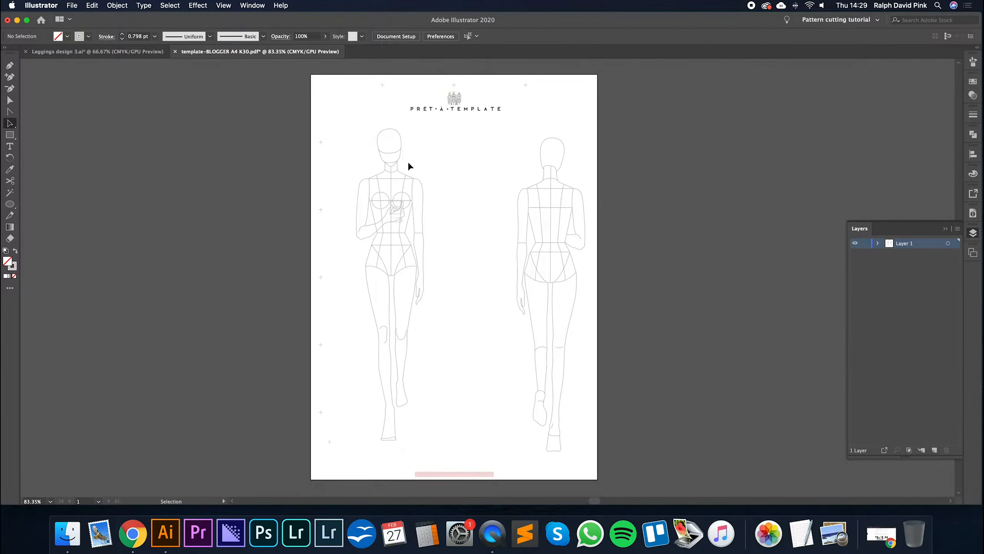
- Try moving the figures individually with the Selection tool, undo the move of the whole clip group, and clear the selection
{"action": "left_click", "coordinate": [404, 173]}
{"action": "left_click", "coordinate": [539, 193]}
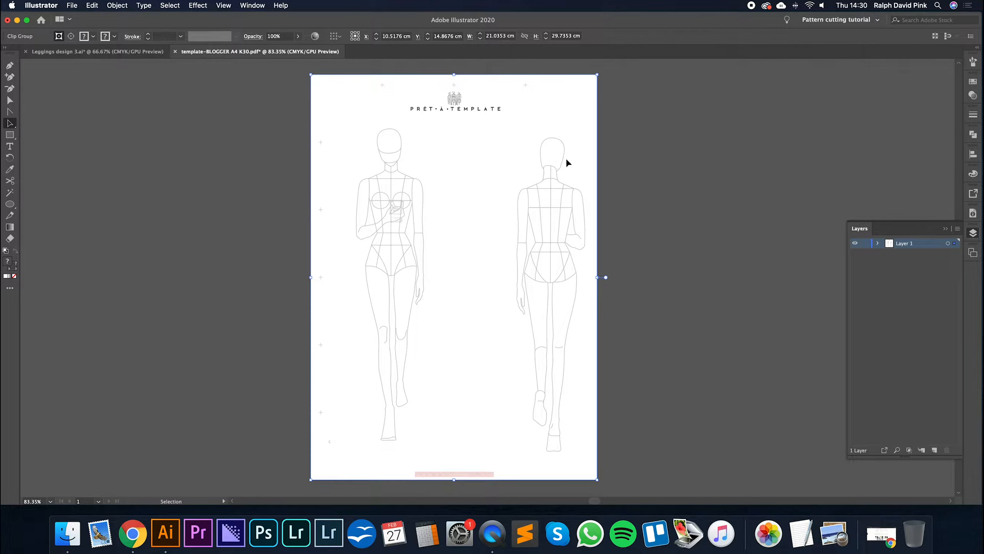
{"action": "left_click_drag", "start_coordinate": [556, 173], "coordinate": [628, 178]}
{"action": "key", "text": "super+z"}
{"action": "left_click", "coordinate": [442, 153]}
{"action": "left_click", "coordinate": [408, 180]}
{"action": "left_click", "coordinate": [442, 168]}
- Cut the grouped front figure, paste it back as a separate group, and place it on the page's left side
{"action": "left_click", "coordinate": [9, 100]}
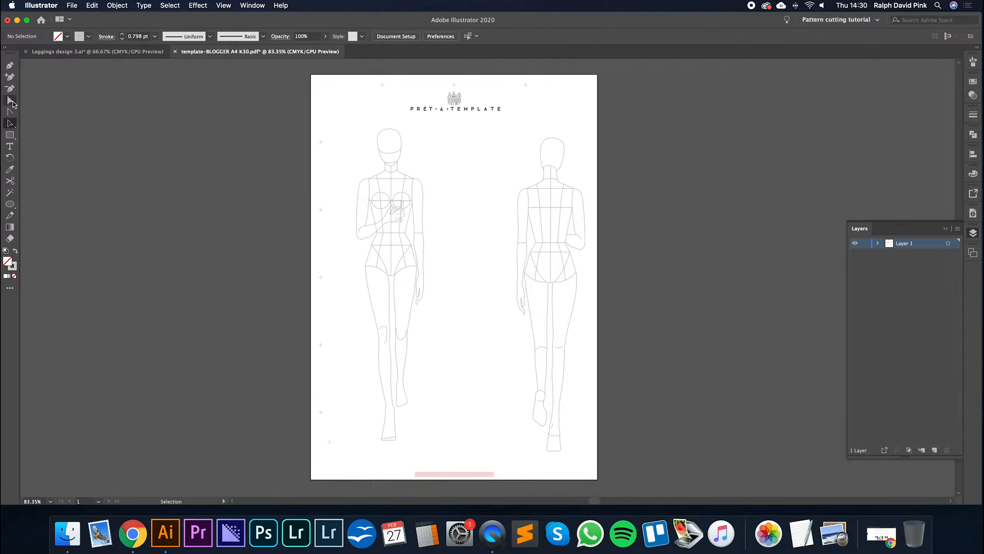
{"action": "left_click_drag", "start_coordinate": [346, 127], "coordinate": [451, 455]}
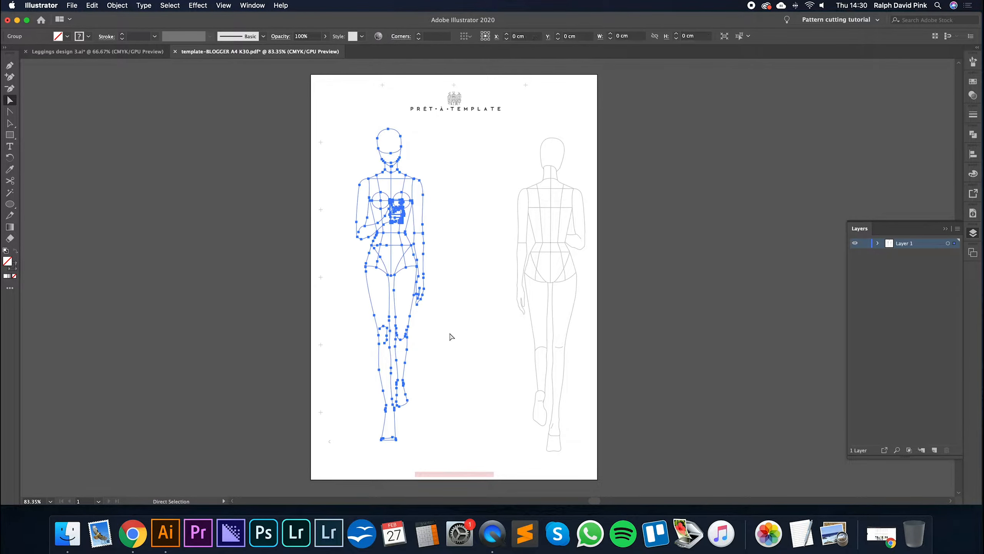
{"action": "key", "text": "v"}
{"action": "key", "text": "Delete"}
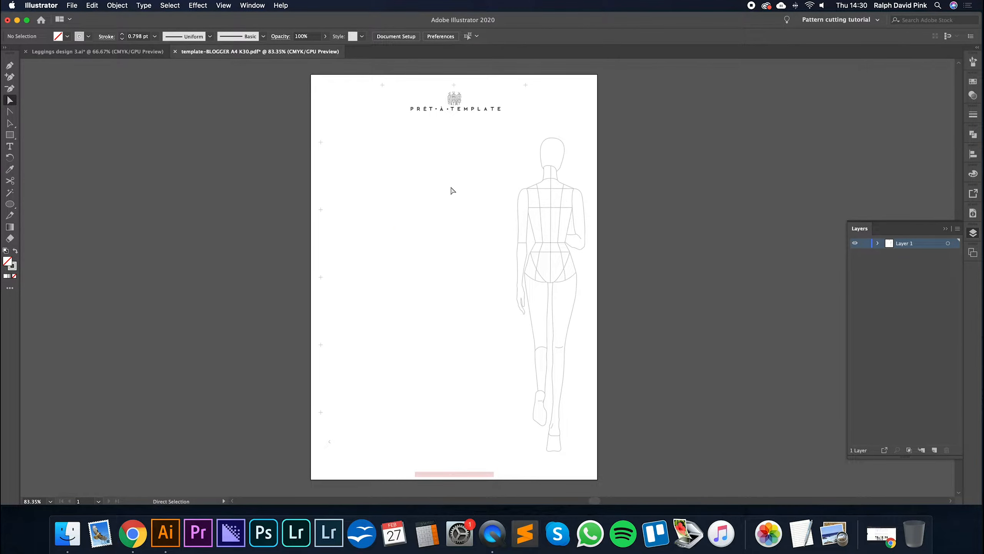
{"action": "key", "text": "super+v"}
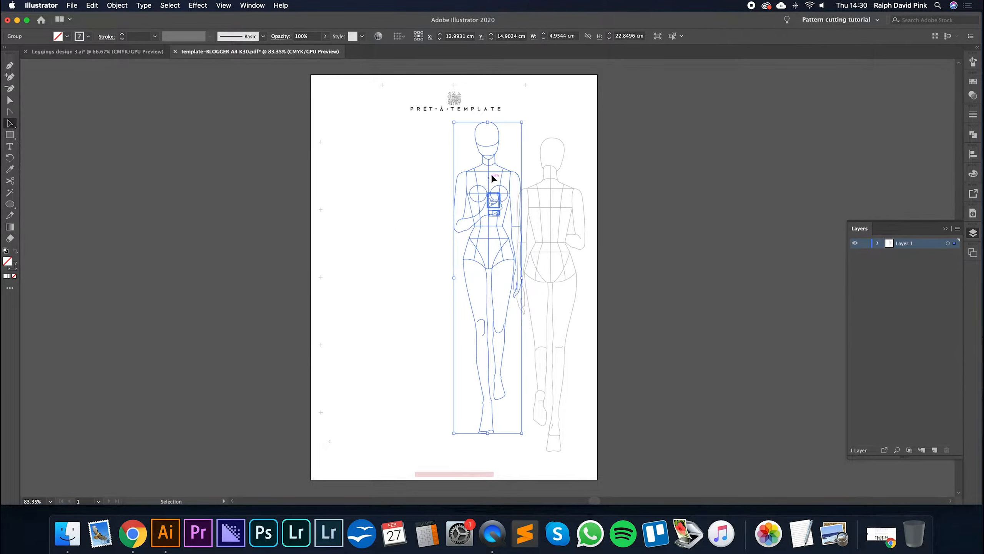
{"action": "left_click_drag", "start_coordinate": [499, 169], "coordinate": [403, 172]}
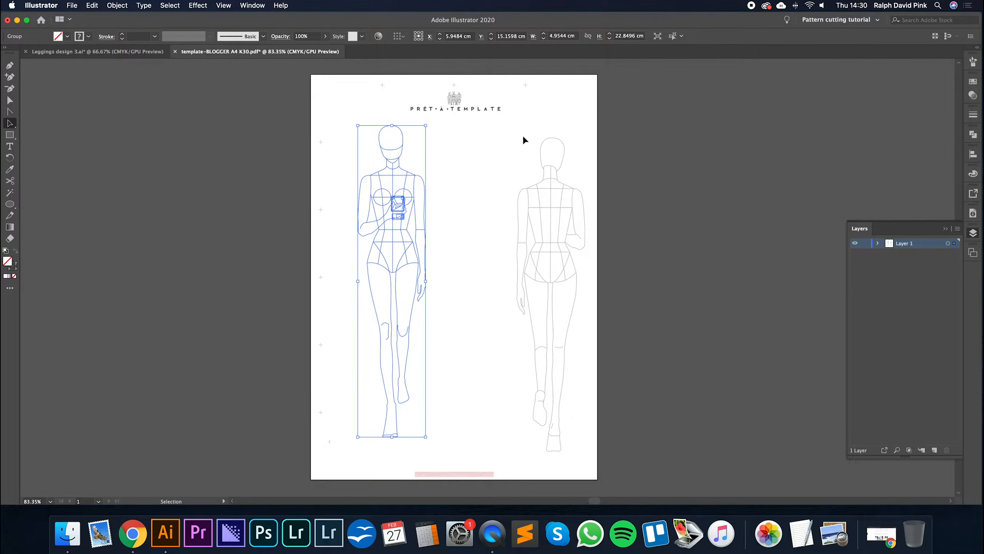
- Move the front figure group slightly further left with the Selection tool
{"action": "left_click", "coordinate": [117, 5]}
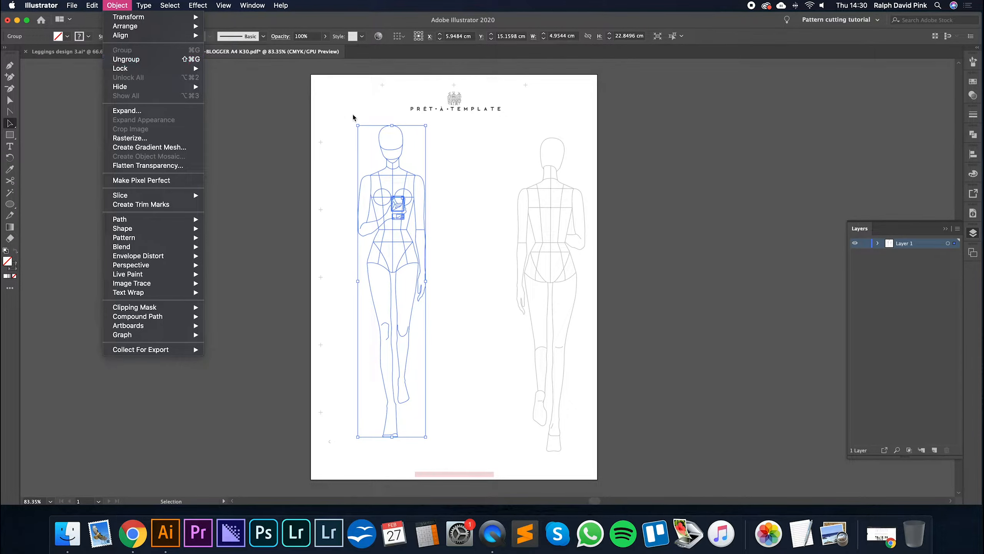
{"action": "left_click", "coordinate": [466, 155]}
{"action": "left_click", "coordinate": [144, 137]}
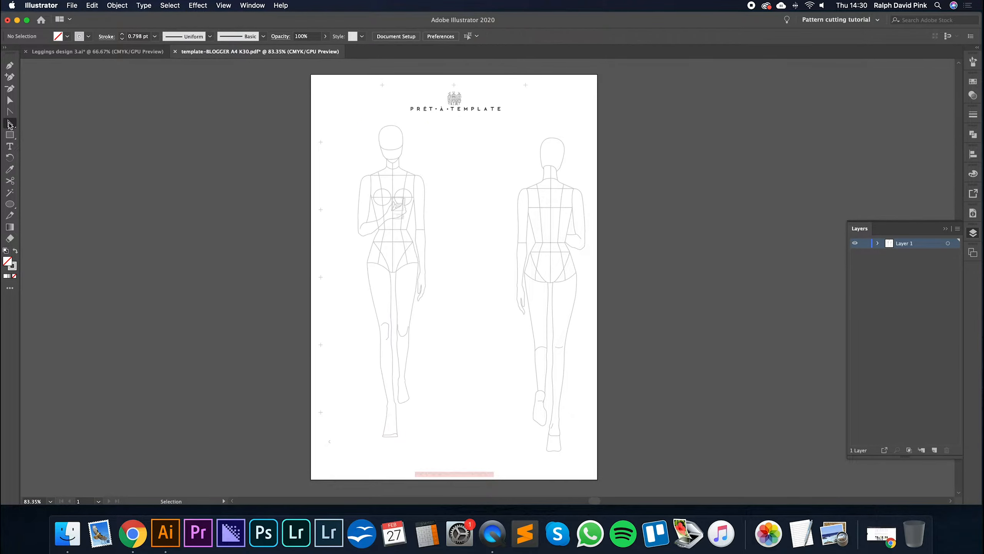
{"action": "mouse_move", "coordinate": [398, 165]}
{"action": "left_mouse_down"}
{"action": "mouse_move", "coordinate": [433, 162]}
{"action": "mouse_move", "coordinate": [382, 168]}
{"action": "mouse_move", "coordinate": [392, 170]}
{"action": "left_mouse_up"}
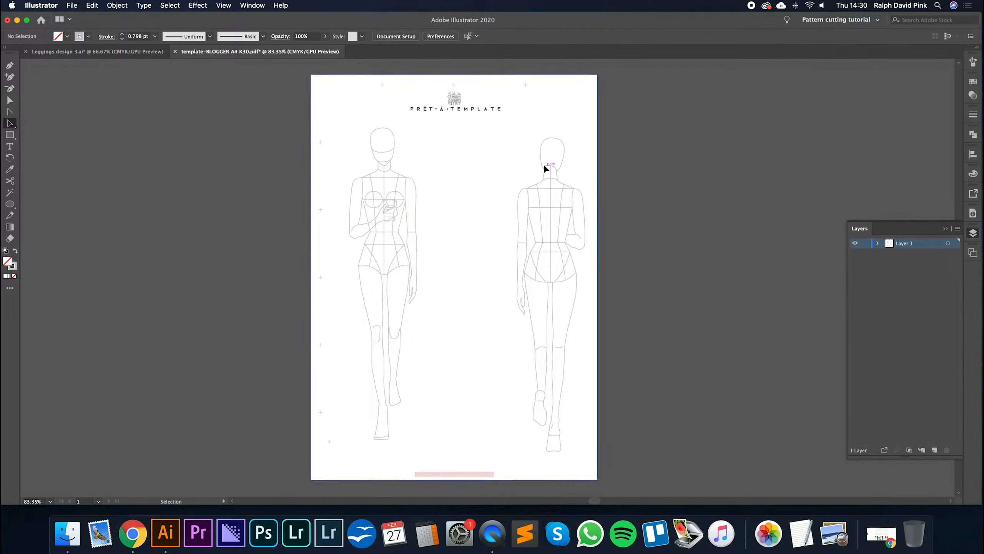
- Try moving the back figure with the Selection tool and clear the selection
{"action": "left_click", "coordinate": [543, 165]}
{"action": "left_click_drag", "start_coordinate": [543, 169], "coordinate": [577, 156]}
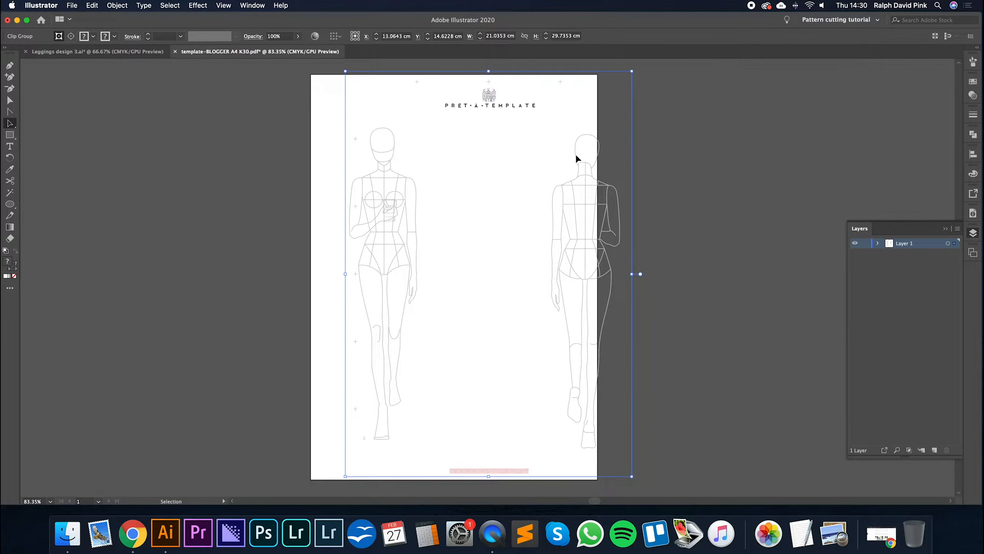
{"action": "left_click", "coordinate": [492, 155]}
- Direct-select the whole back figure, exclude the page frame path, and move the figure left, closer to the front figure
{"action": "left_click", "coordinate": [10, 99]}
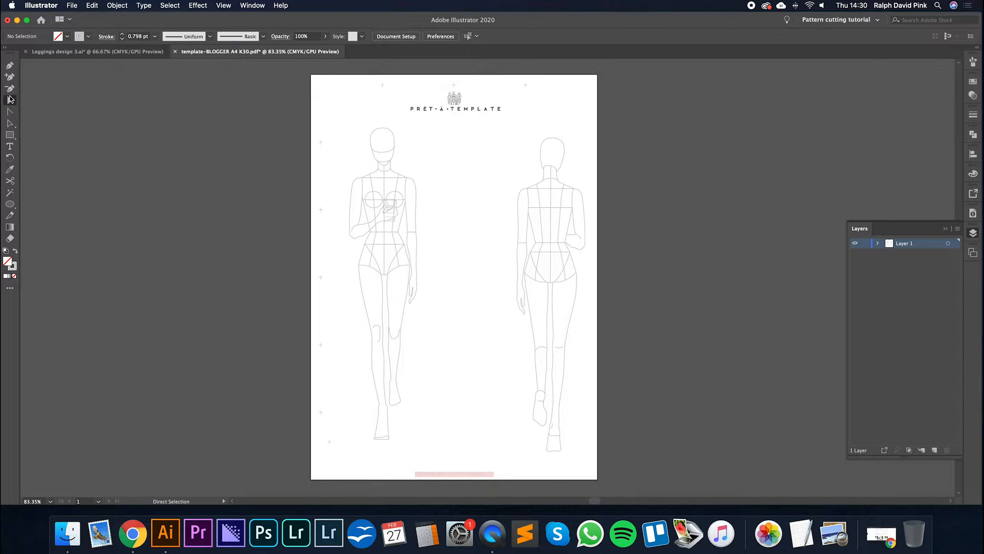
{"action": "left_click_drag", "start_coordinate": [492, 133], "coordinate": [590, 464]}
{"action": "left_click", "coordinate": [592, 151]}
{"action": "left_click_drag", "start_coordinate": [500, 136], "coordinate": [591, 458]}
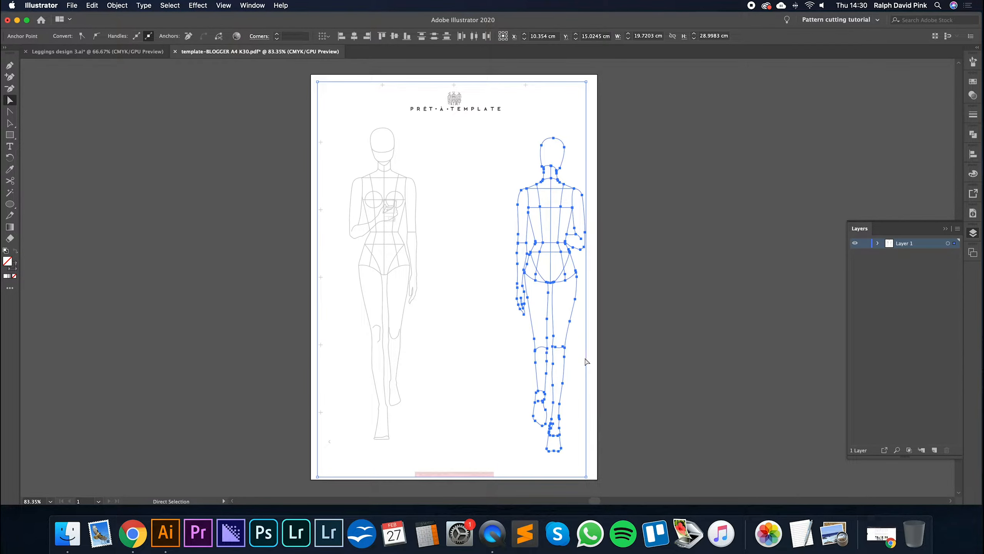
{"action": "left_click", "coordinate": [587, 109], "text": "alt+shift"}
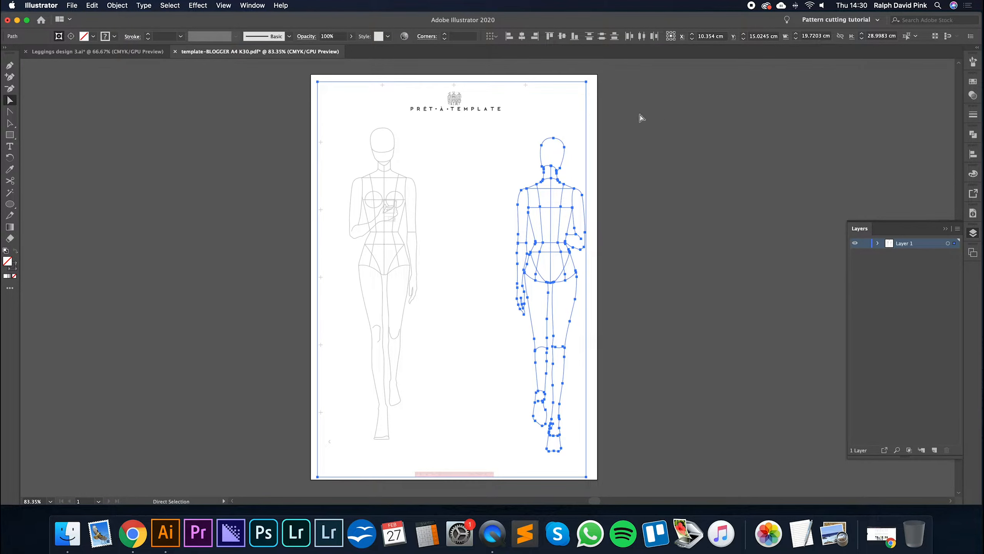
{"action": "left_click", "coordinate": [587, 110], "text": "shift"}
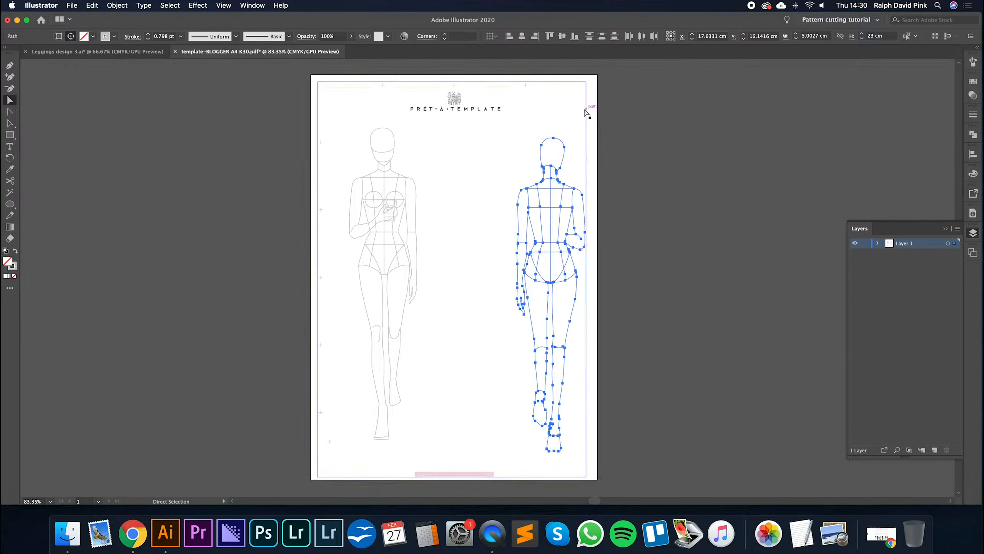
{"action": "left_click_drag", "start_coordinate": [571, 191], "coordinate": [529, 186]}
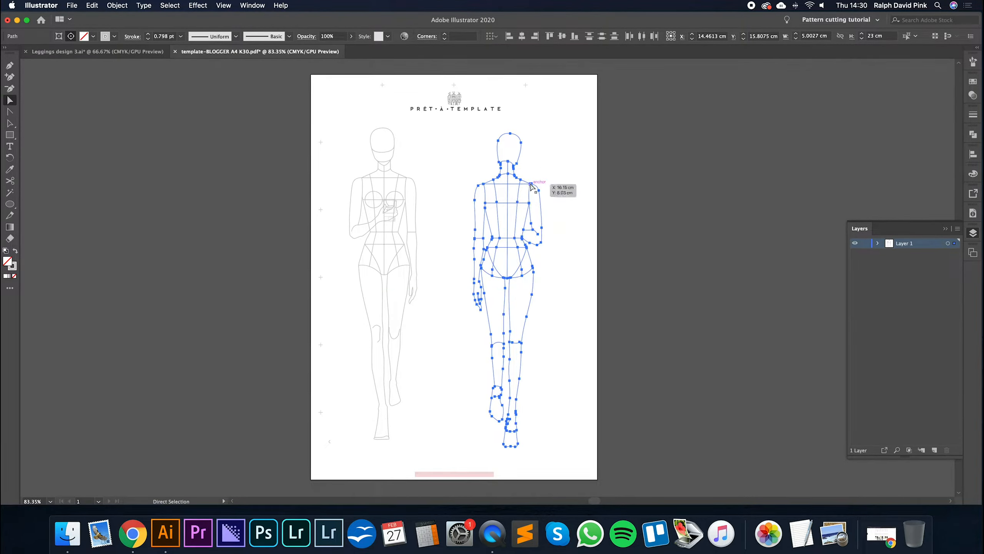
{"action": "left_click", "coordinate": [522, 150], "text": "shift"}
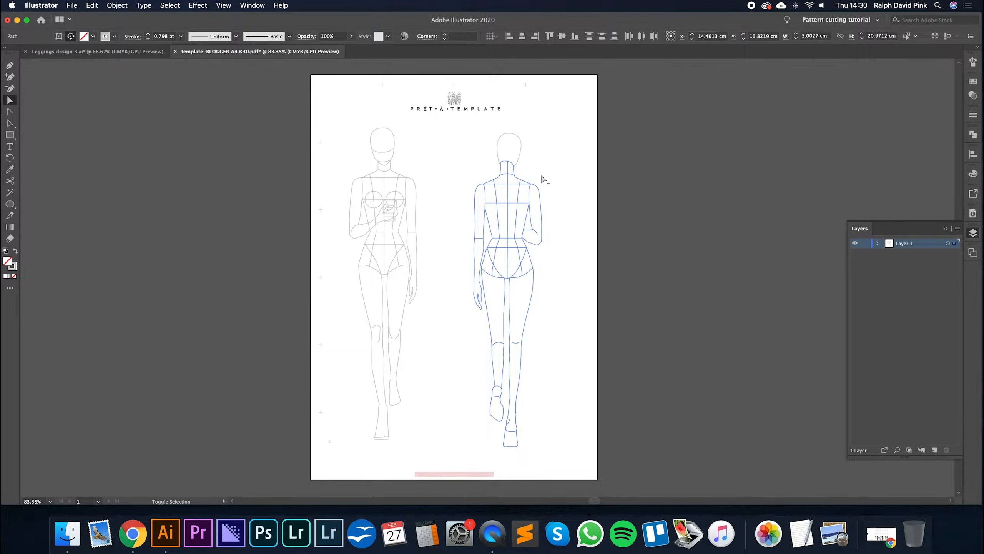
{"action": "left_click", "coordinate": [479, 189], "text": "shift"}
{"action": "left_click", "coordinate": [474, 193], "text": "shift"}
{"action": "key", "text": "a"}
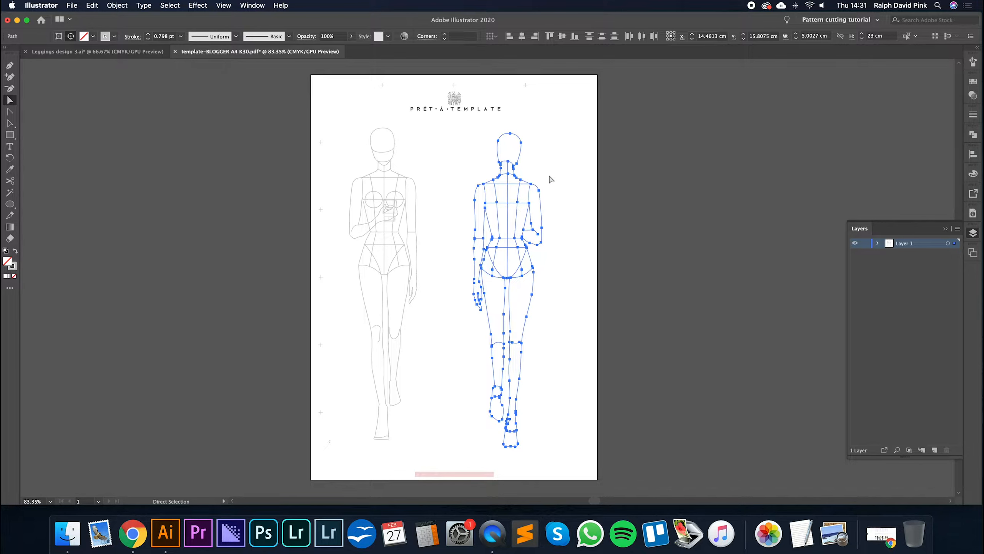
- Cut the selected back figure and paste it back onto the page
{"action": "left_click", "coordinate": [95, 9]}
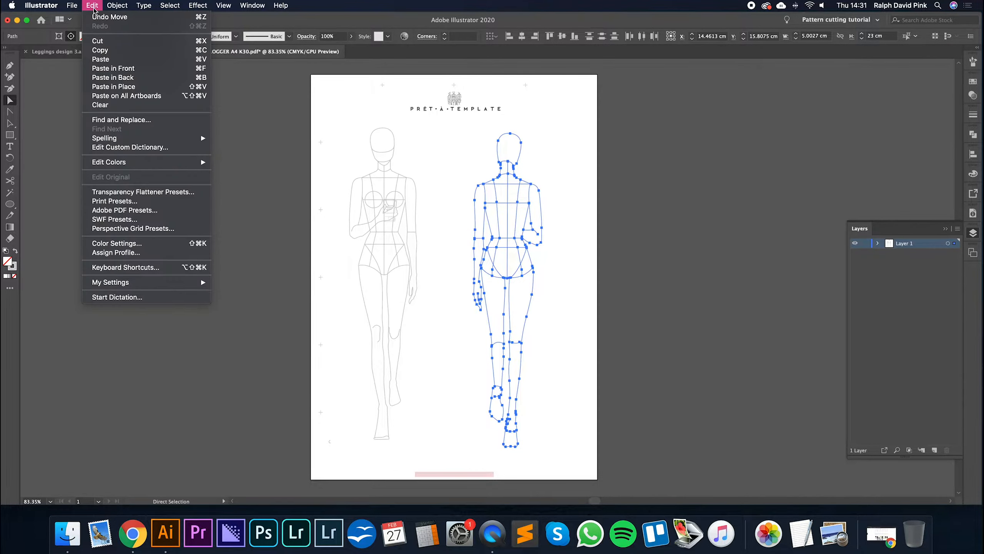
{"action": "left_click", "coordinate": [102, 42]}
{"action": "left_click", "coordinate": [92, 5]}
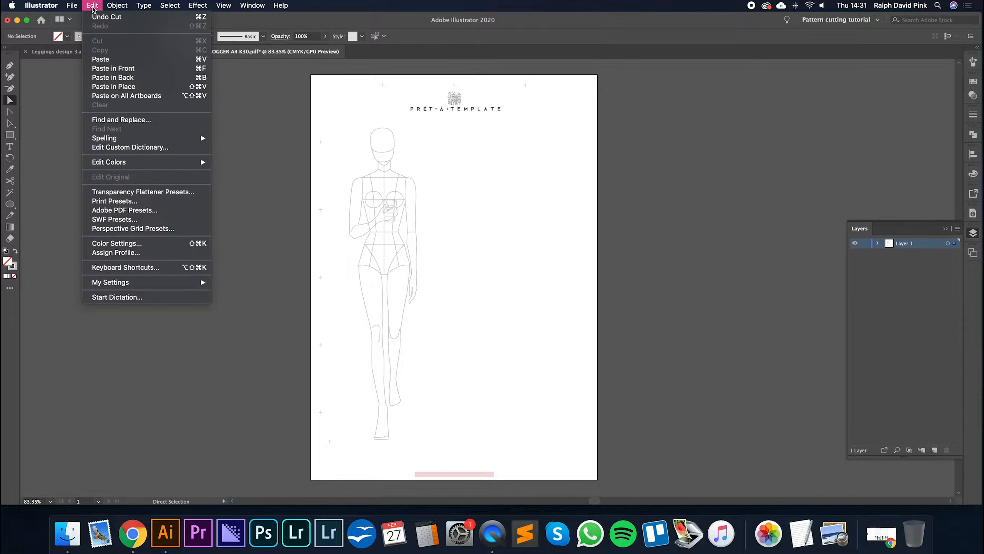
{"action": "left_click", "coordinate": [106, 60]}
- Try to group the pasted back figure's paths and clear the selection
{"action": "left_click", "coordinate": [117, 5]}
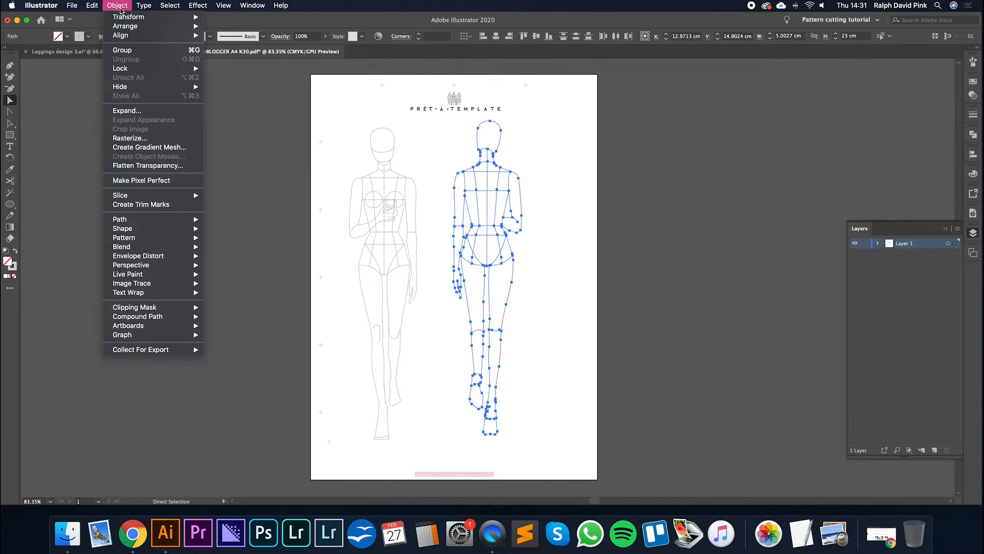
{"action": "left_click", "coordinate": [126, 49]}
{"action": "key", "text": "v"}
{"action": "left_click", "coordinate": [532, 155]}
- Try moving the pasted back figure with the Selection tool, and undo the move
{"action": "left_click", "coordinate": [10, 124]}
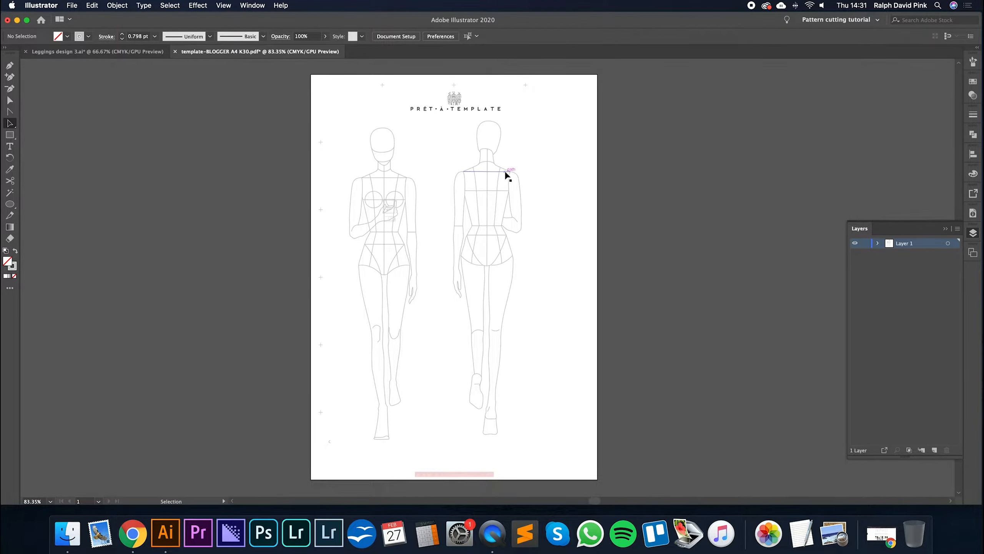
{"action": "left_click", "coordinate": [514, 173]}
{"action": "left_click_drag", "start_coordinate": [519, 181], "coordinate": [564, 189]}
{"action": "key", "text": "super+z"}
- Check with the Selection tool whether the back and front figures each select as one object, and clear the selection
{"action": "left_click_drag", "start_coordinate": [476, 168], "coordinate": [522, 199]}
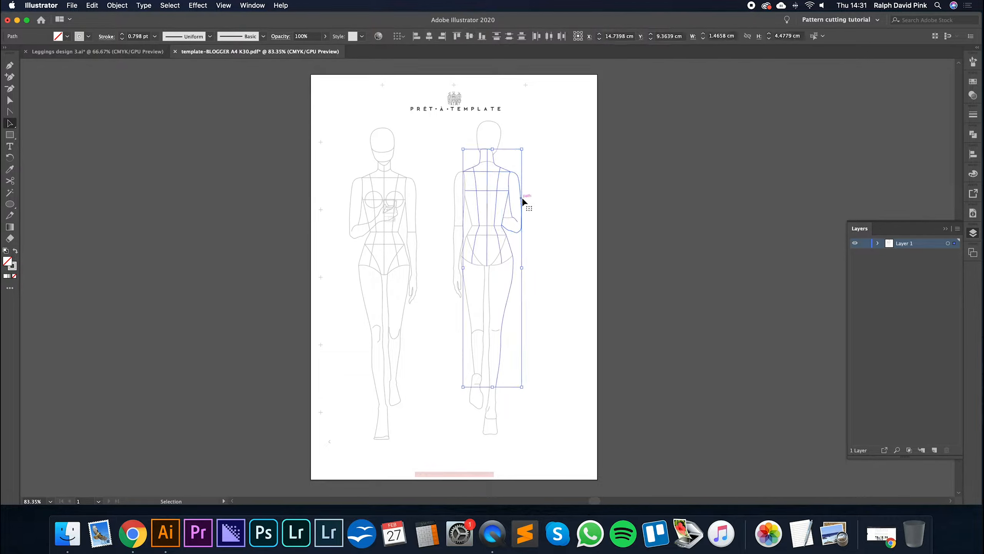
{"action": "left_click", "coordinate": [548, 179]}
{"action": "left_click", "coordinate": [398, 177]}
{"action": "left_click", "coordinate": [435, 146]}
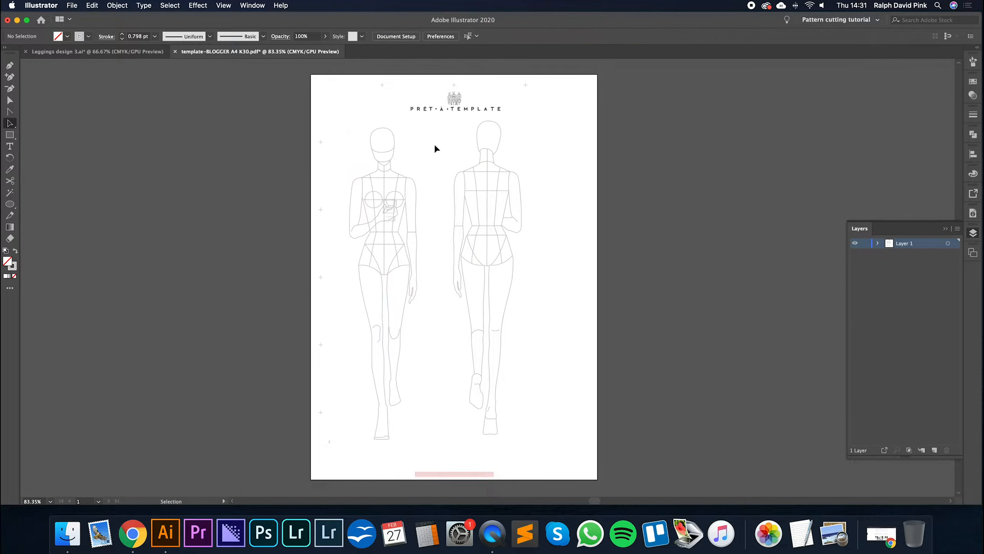
- Direct-select all of the back figure's paths, group them, and clear the selection
{"action": "left_click", "coordinate": [9, 100]}
{"action": "left_click_drag", "start_coordinate": [440, 120], "coordinate": [542, 448]}
{"action": "key", "text": "Delete"}
{"action": "key", "text": "super+z"}
{"action": "left_click", "coordinate": [117, 6]}
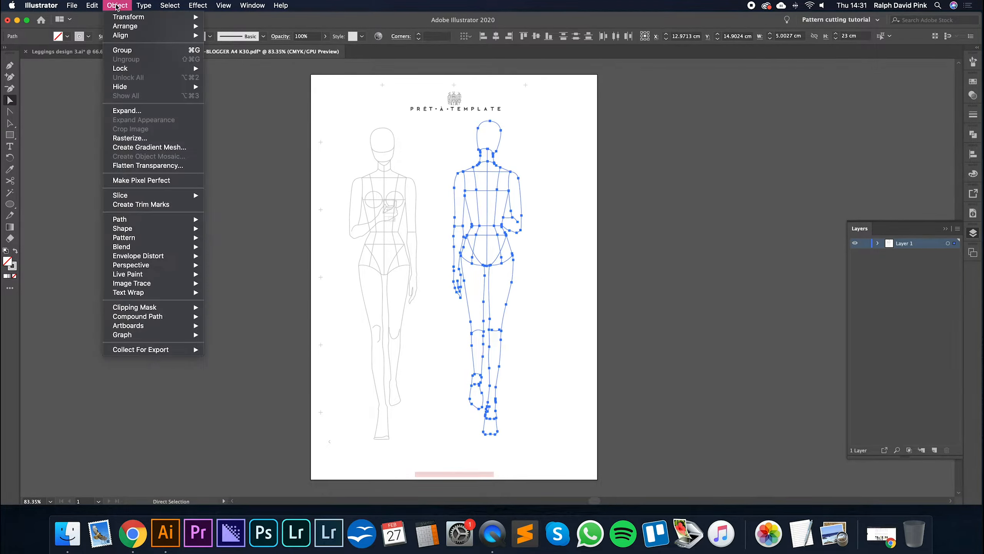
{"action": "left_click", "coordinate": [121, 49]}
{"action": "left_click", "coordinate": [544, 181]}
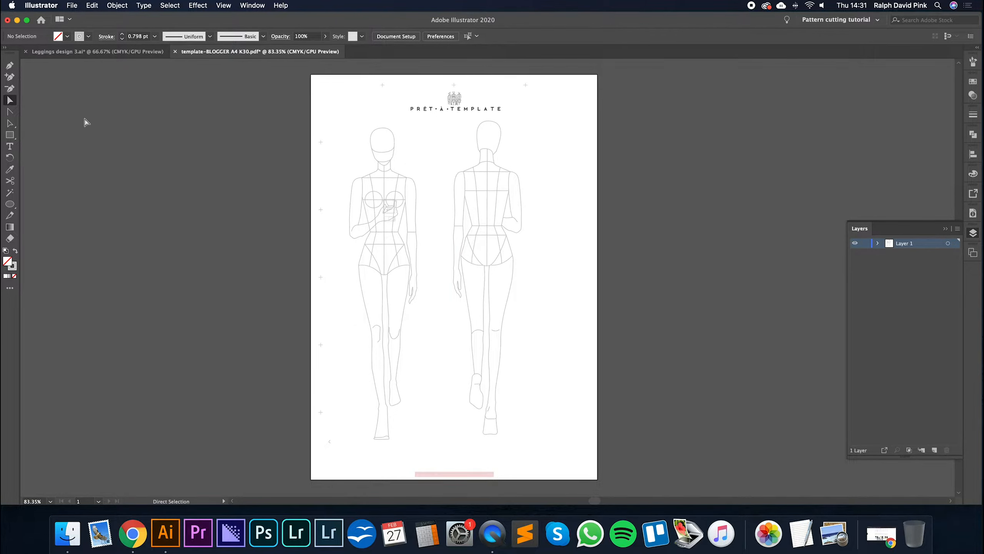
- Move the grouped back figure left beside the front figure with their heads level, and select both figures
{"action": "key", "text": "a"}
{"action": "left_click_drag", "start_coordinate": [500, 165], "coordinate": [385, 213]}
{"action": "left_click", "coordinate": [537, 160]}
{"action": "left_click", "coordinate": [555, 160]}
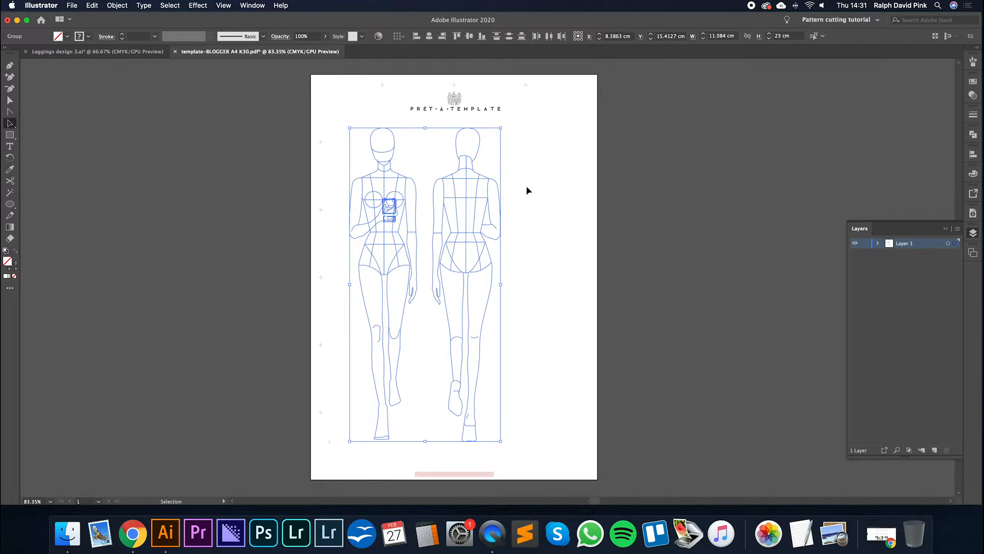
- Move both figures together slightly left and down the page, to about X 7.80 cm and Y 16.87 cm
{"action": "key", "text": "super+minus"}
{"action": "key", "text": "super+minus"}
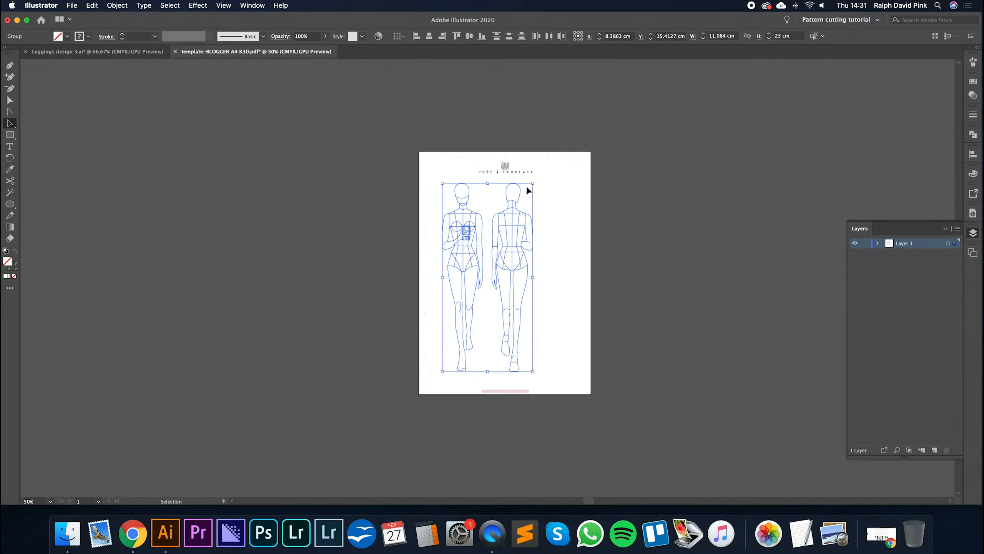
{"action": "left_click_drag", "start_coordinate": [479, 266], "coordinate": [476, 277]}
{"action": "key", "text": "super+plus"}
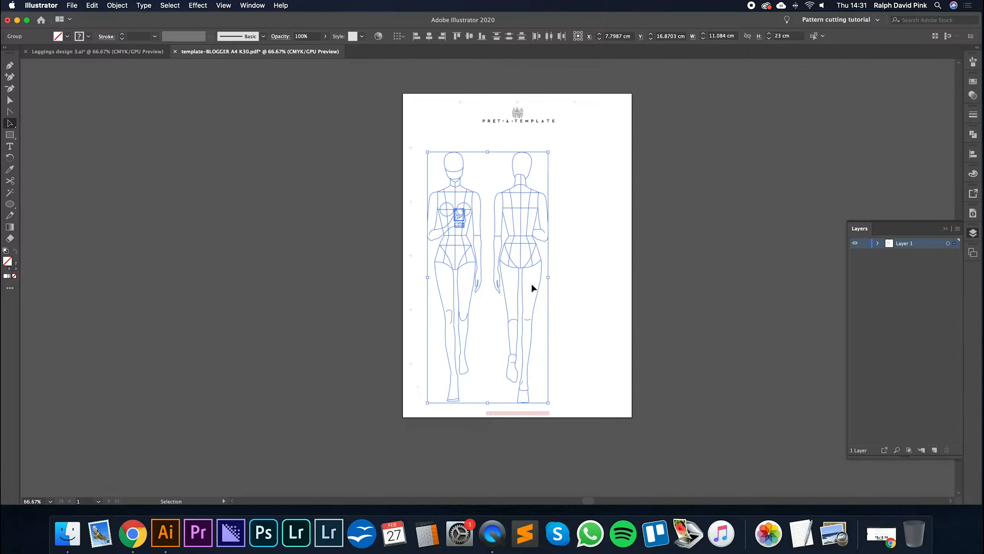
{"action": "left_click", "coordinate": [578, 268]}
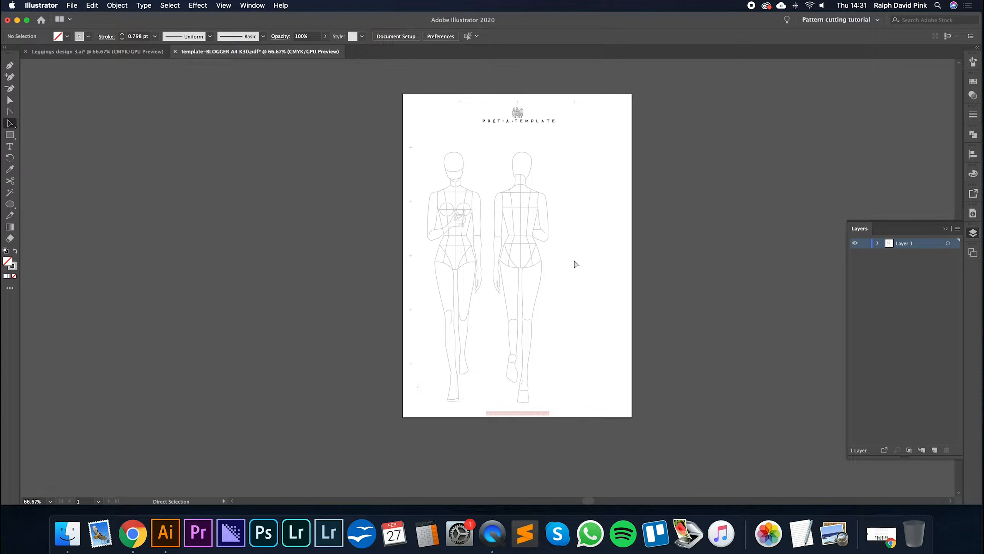
{"action": "key", "text": "super+plus"}
{"action": "key", "text": "super+plus"}
{"action": "key", "text": "super+plus"}
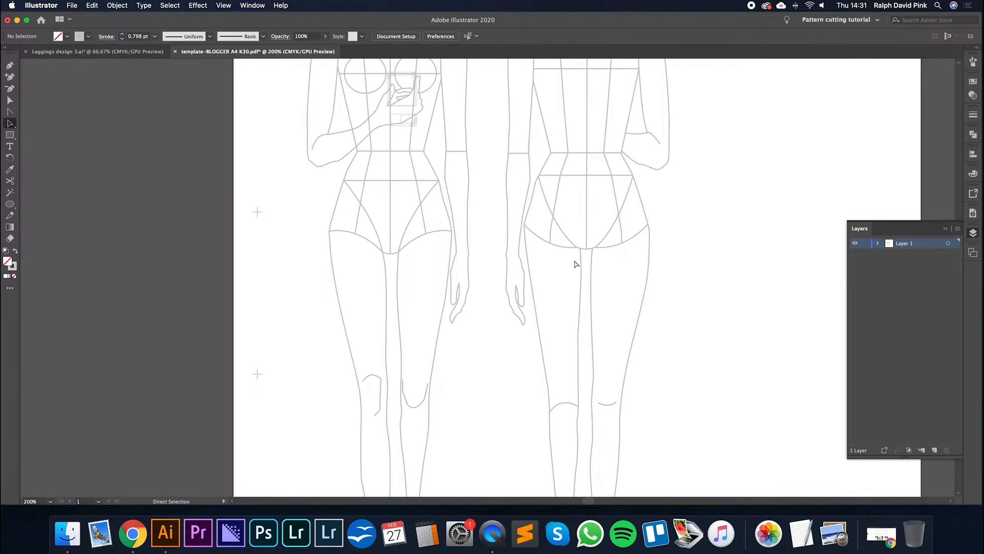
{"action": "key", "text": "super+minus"}
{"action": "key", "text": "super+minus"}
{"action": "key", "text": "super+minus"}
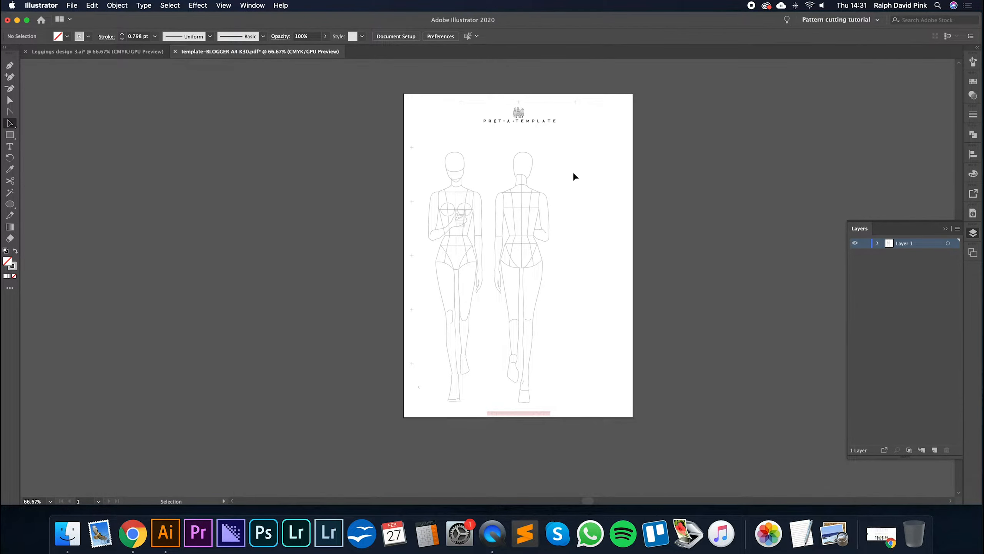
{"action": "left_click_drag", "start_coordinate": [564, 150], "coordinate": [469, 225]}
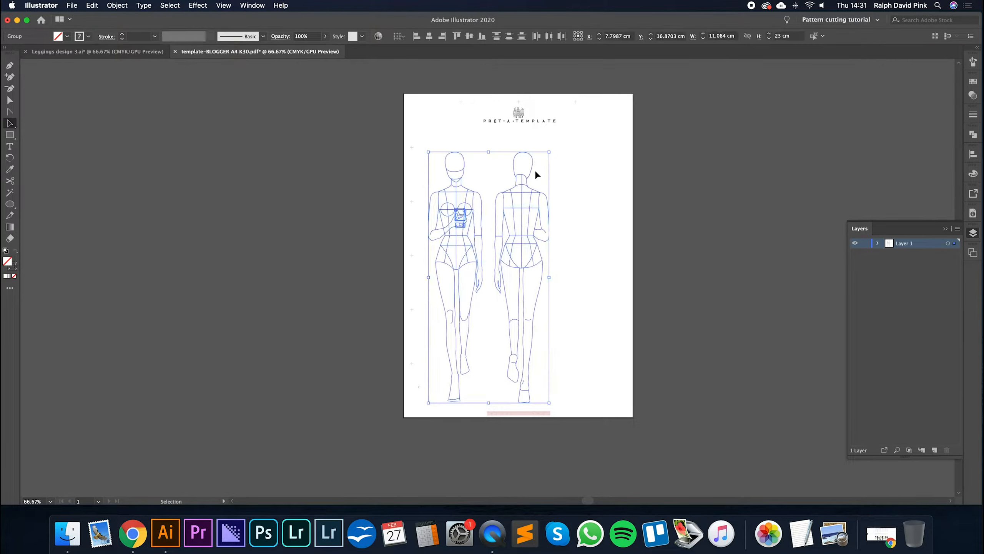
{"action": "left_click_drag", "start_coordinate": [548, 152], "coordinate": [622, 228]}
{"action": "scroll", "coordinate": [686, 264], "scroll_direction": "down", "scroll_amount": 5}
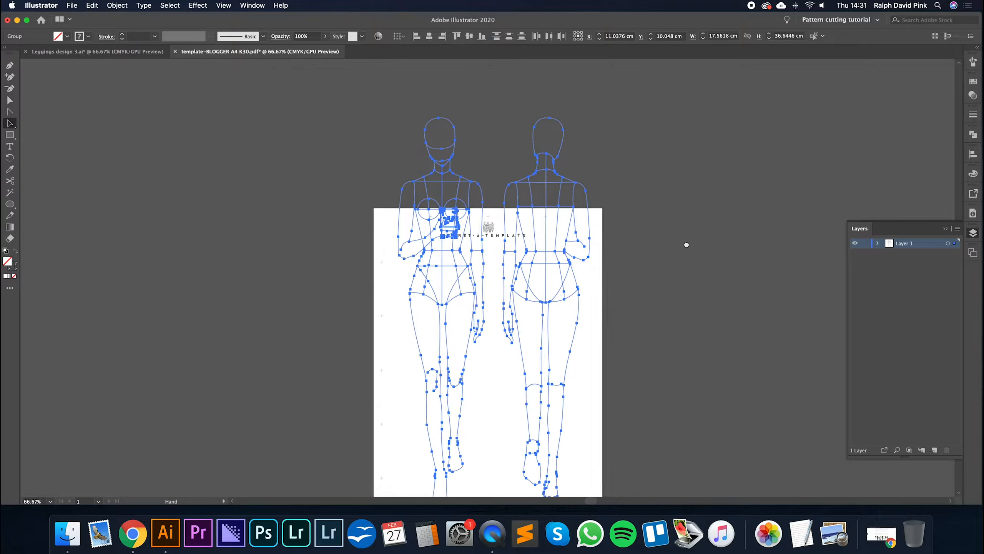
{"action": "key", "text": "a"}
{"action": "key", "text": "v"}
{"action": "key", "text": "super+z"}
{"action": "mouse_move", "coordinate": [519, 234]}
{"action": "left_mouse_down"}
{"action": "mouse_move", "coordinate": [557, 235]}
{"action": "mouse_move", "coordinate": [538, 184]}
{"action": "mouse_move", "coordinate": [534, 231]}
{"action": "left_mouse_up"}
{"action": "key", "text": "super+z"}
{"action": "key", "text": "v"}
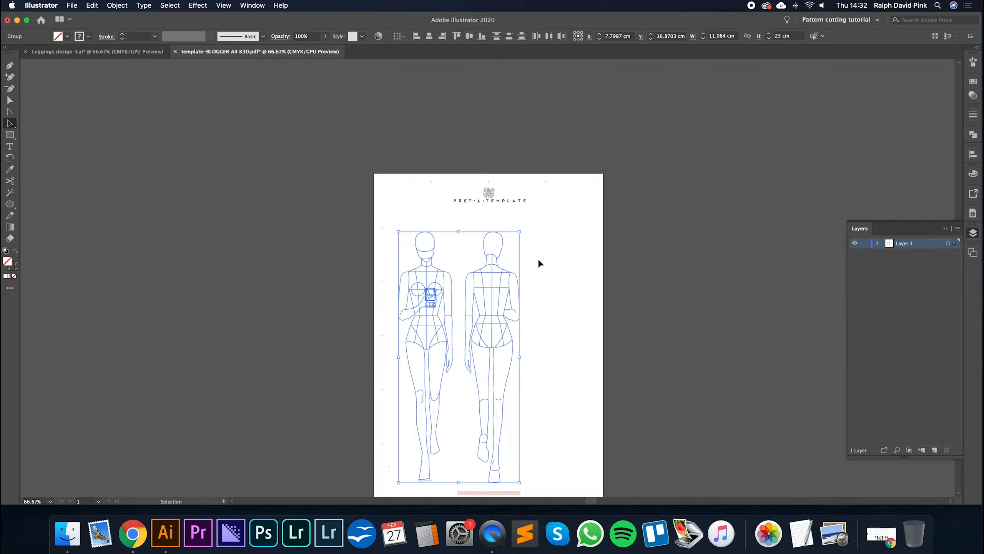
- Select both figures and scale them up together proportionally to about 17.40 cm wide and 36.12 cm high
{"action": "left_click", "coordinate": [538, 259]}
{"action": "left_click_drag", "start_coordinate": [396, 230], "coordinate": [511, 384]}
{"action": "left_click_drag", "start_coordinate": [519, 231], "coordinate": [614, 91]}
- Nudge the enlarged figures to about X 10.36 cm and Y 10.63 cm, roughly centred across the page width, and deselect them
{"action": "key", "text": "Down"}
{"action": "key", "text": "Down"}
{"action": "key", "text": "Down"}
{"action": "key", "text": "Down"}
{"action": "key", "text": "Down"}
{"action": "key", "text": "Left"}
{"action": "key", "text": "Left"}
{"action": "key", "text": "Left"}
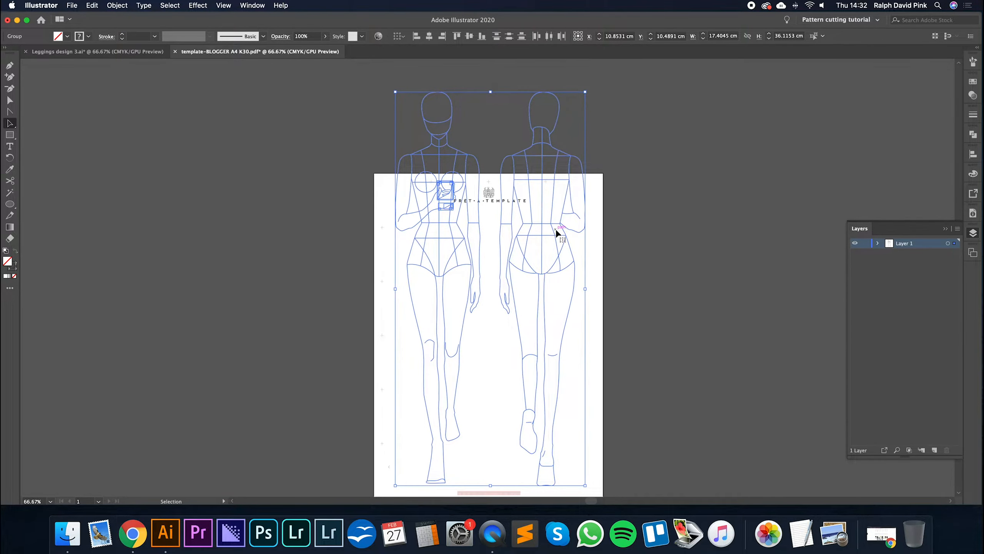
{"action": "key", "text": "Down"}
{"action": "key", "text": "Down"}
{"action": "key", "text": "Down"}
{"action": "key", "text": "Down"}
{"action": "key", "text": "Left"}
{"action": "key", "text": "Left"}
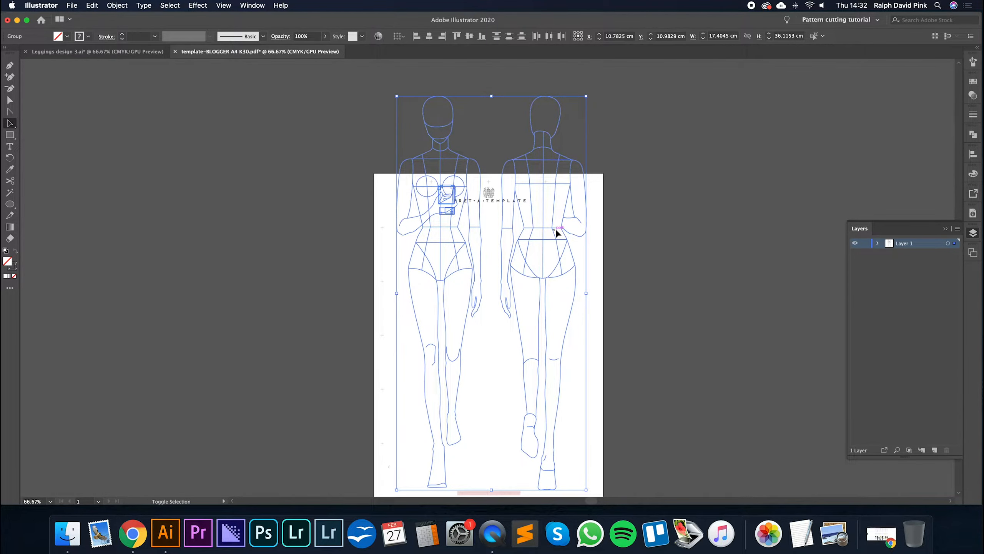
{"action": "key", "text": "shift+Up"}
{"action": "key", "text": "shift+Up"}
{"action": "key", "text": "shift+Up"}
{"action": "key", "text": "shift+Down"}
{"action": "key", "text": "shift+Down"}
{"action": "key", "text": "shift+Down"}
{"action": "key", "text": "shift+Down"}
{"action": "key", "text": "shift+Down"}
{"action": "key", "text": "shift+Right"}
{"action": "key", "text": "shift+Right"}
{"action": "key", "text": "shift+Right"}
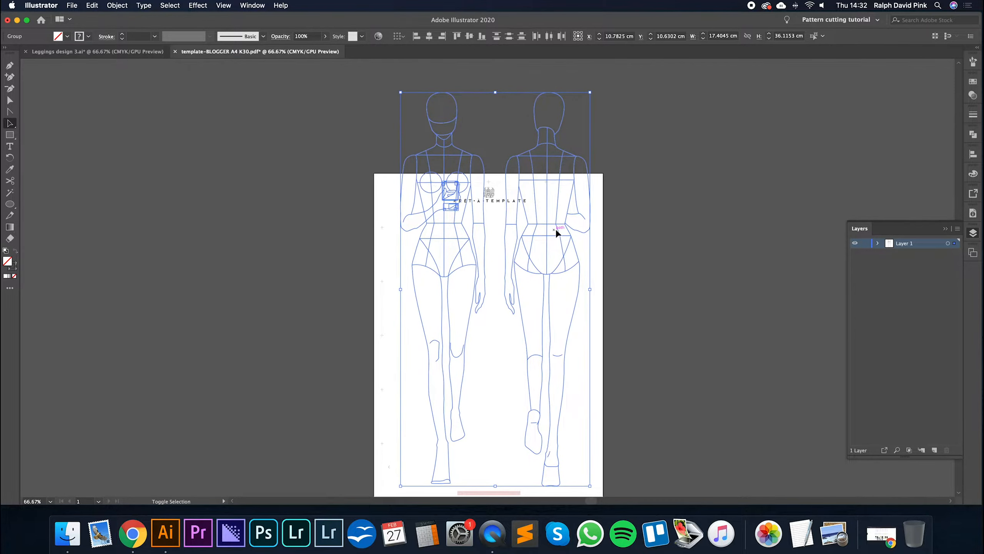
{"action": "key", "text": "shift+Left"}
{"action": "key", "text": "shift+Left"}
{"action": "key", "text": "shift+Left"}
{"action": "key", "text": "shift+Left"}
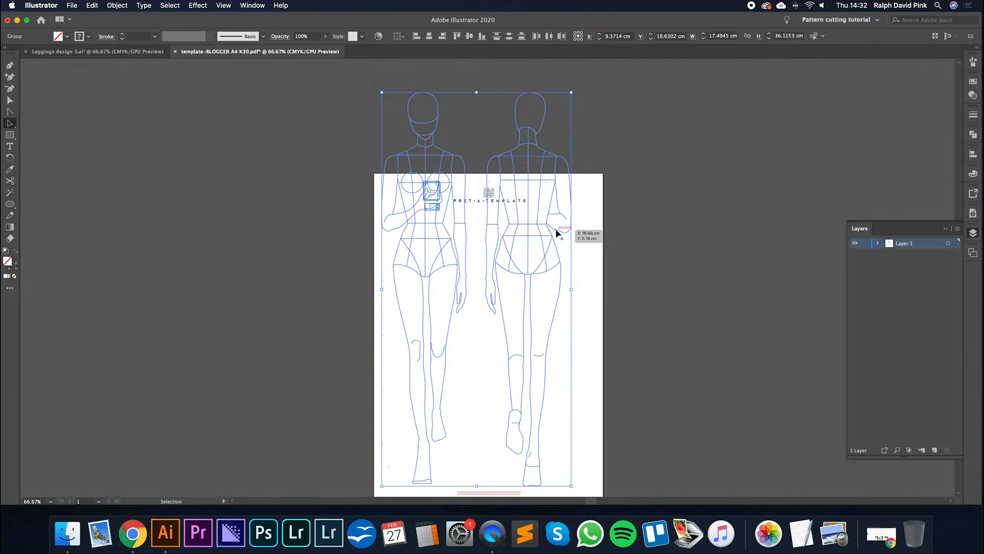
{"action": "key", "text": "Right"}
{"action": "key", "text": "Right"}
{"action": "key", "text": "Right"}
{"action": "key", "text": "Right"}
{"action": "key", "text": "Right"}
{"action": "key", "text": "Right"}
{"action": "key", "text": "Right"}
{"action": "key", "text": "Right"}
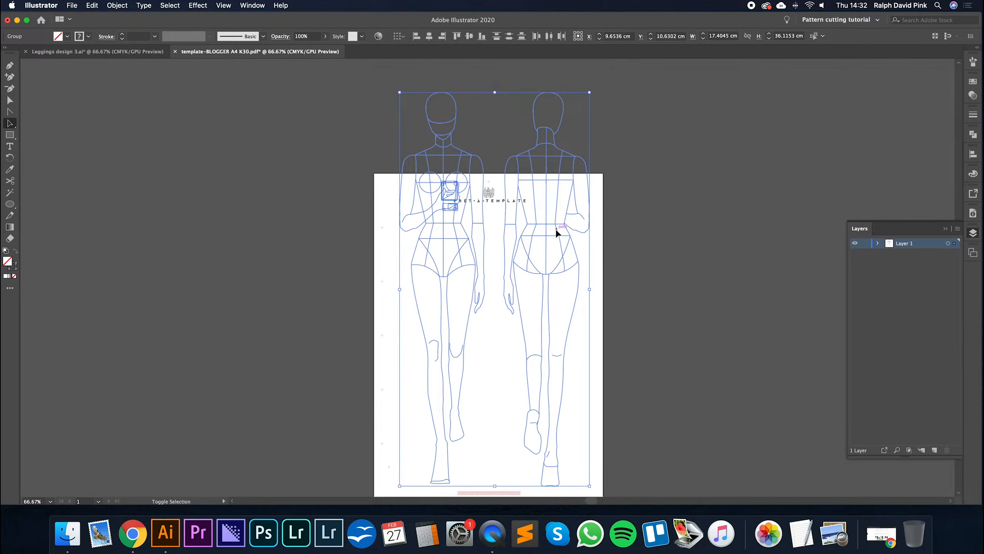
{"action": "key", "text": "Left"}
{"action": "key", "text": "Left"}
{"action": "key", "text": "Left"}
{"action": "key", "text": "Left"}
{"action": "key", "text": "Left"}
{"action": "key", "text": "Up"}
{"action": "key", "text": "Up"}
{"action": "key", "text": "Up"}
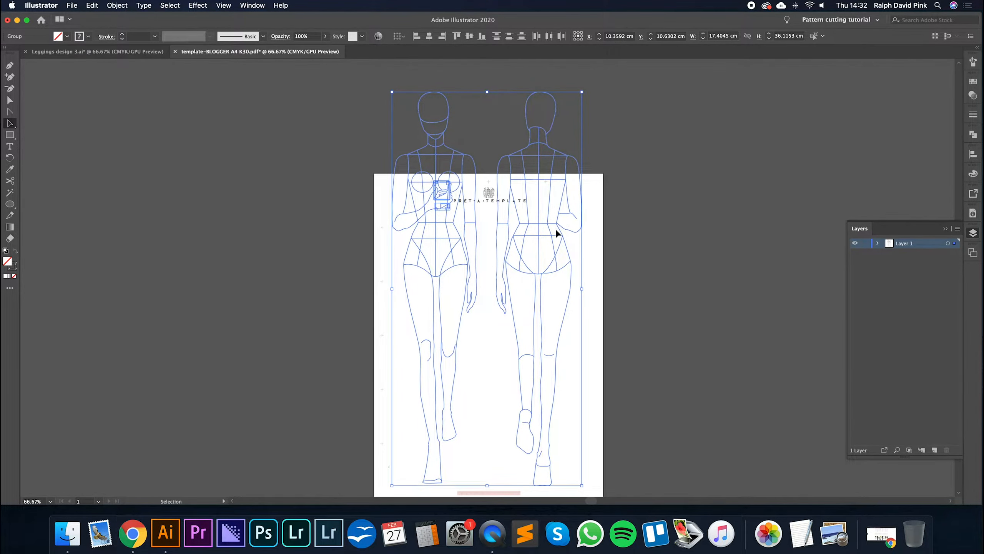
{"action": "left_click", "coordinate": [643, 259]}
- Draw a rectangle about 19.23 by 25.65 cm around the figures from above the waist to below the feet
{"action": "scroll", "coordinate": [655, 263], "scroll_direction": "down", "scroll_amount": 1}
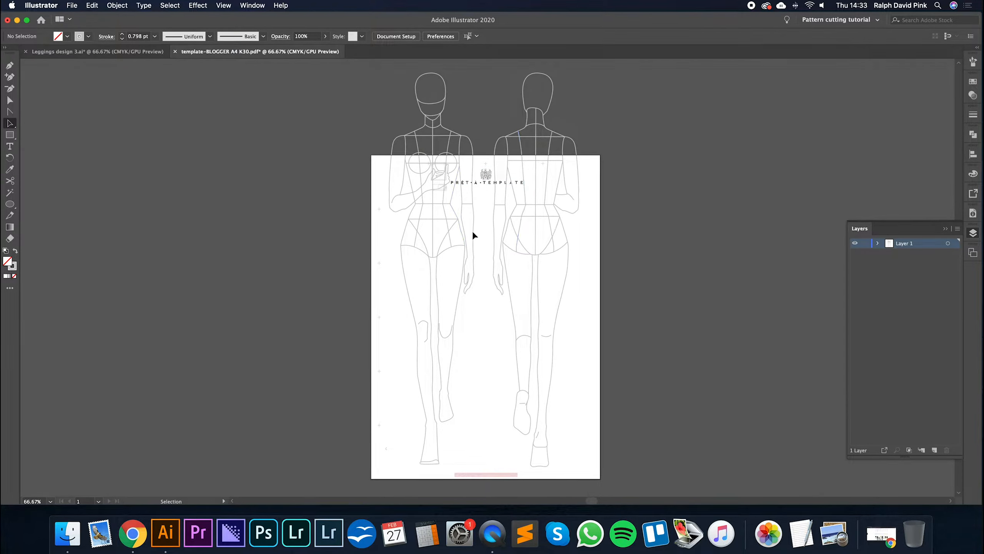
{"action": "left_click", "coordinate": [10, 135]}
{"action": "left_click_drag", "start_coordinate": [385, 191], "coordinate": [595, 469]}
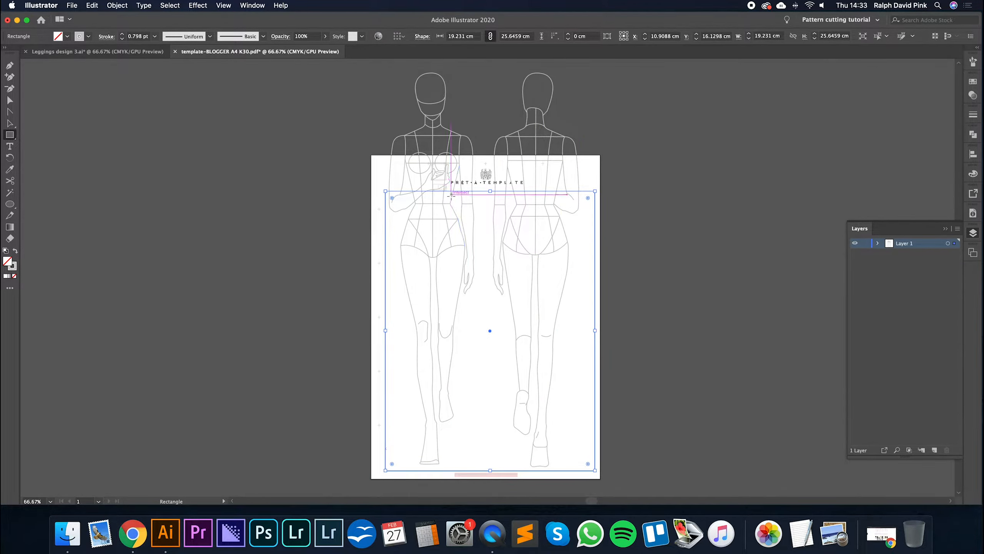
{"action": "left_click", "coordinate": [9, 123]}
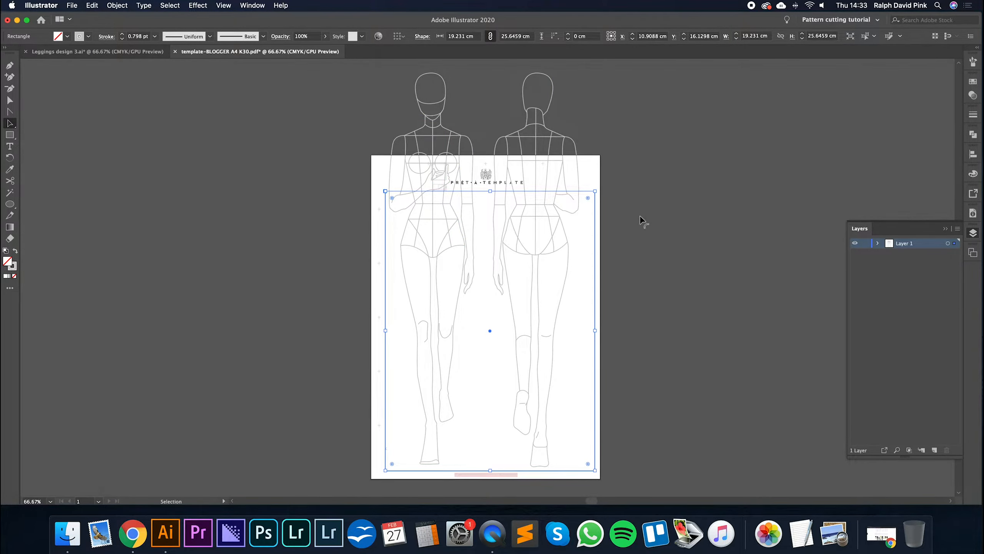
{"action": "left_click", "coordinate": [270, 162]}
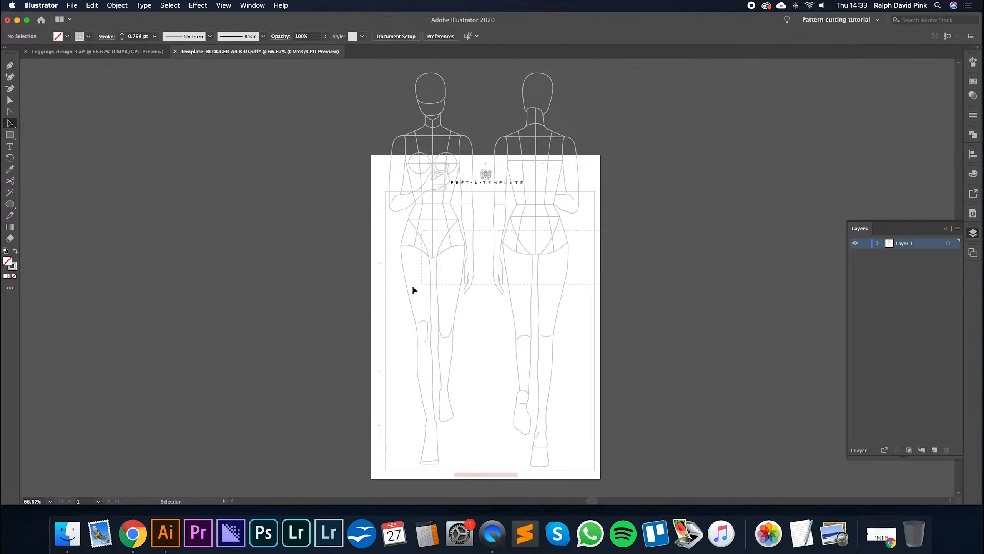
- Select the rectangle with both figures and make a clipping mask that crops them above the waist
{"action": "key", "text": "super+a"}
{"action": "left_click", "coordinate": [682, 230]}
{"action": "left_click", "coordinate": [486, 191]}
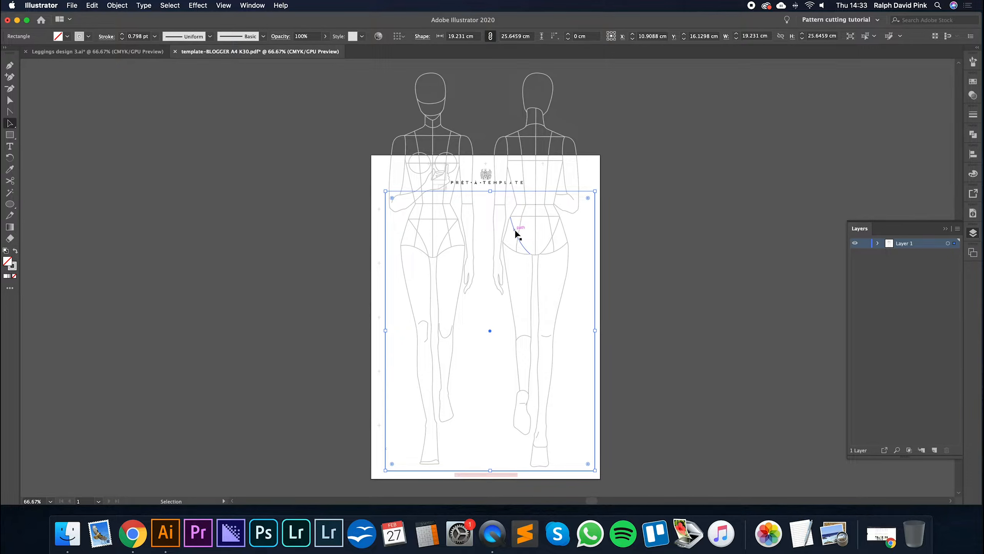
{"action": "left_click", "coordinate": [515, 230], "text": "shift"}
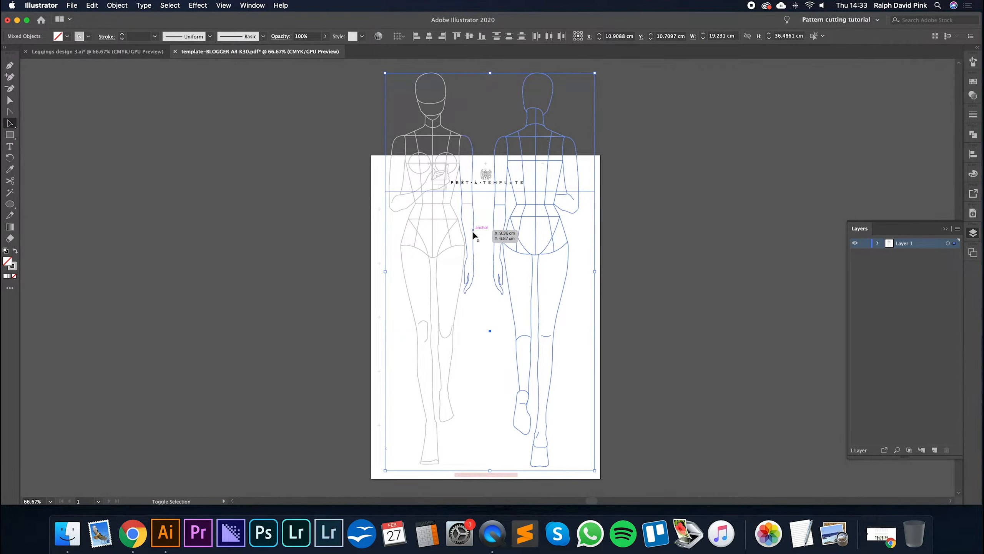
{"action": "left_click", "coordinate": [473, 231], "text": "shift"}
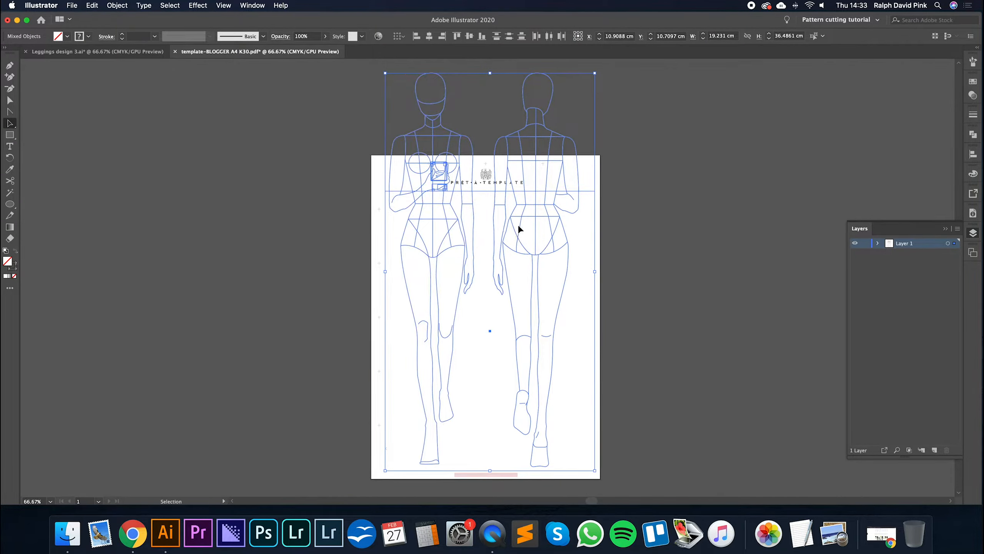
{"action": "left_click", "coordinate": [117, 6]}
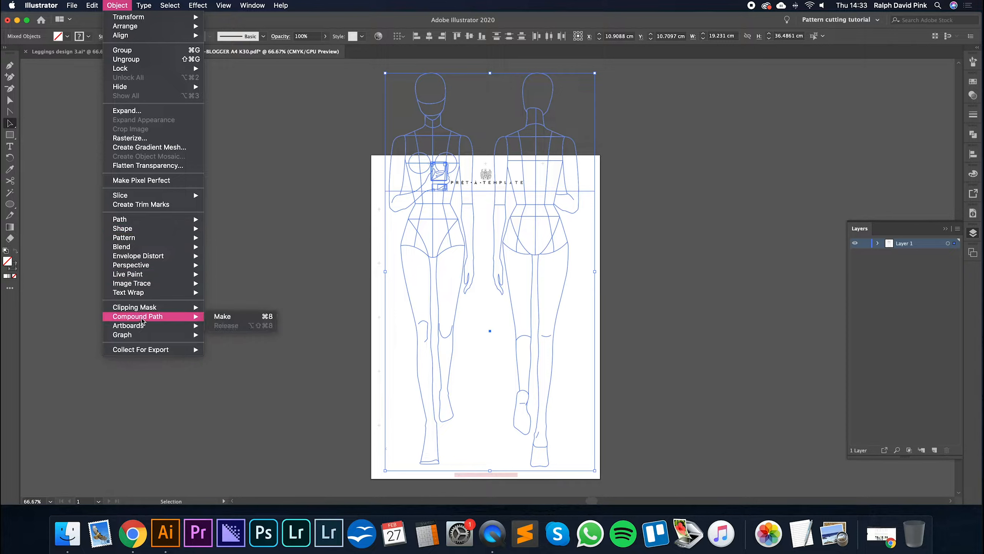
{"action": "mouse_move", "coordinate": [147, 308]}
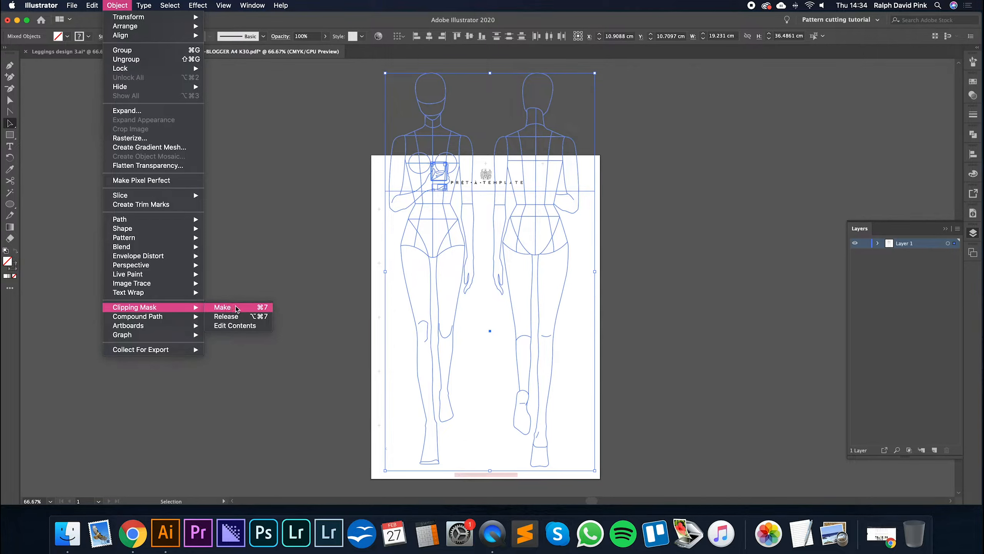
{"action": "left_click", "coordinate": [233, 308]}
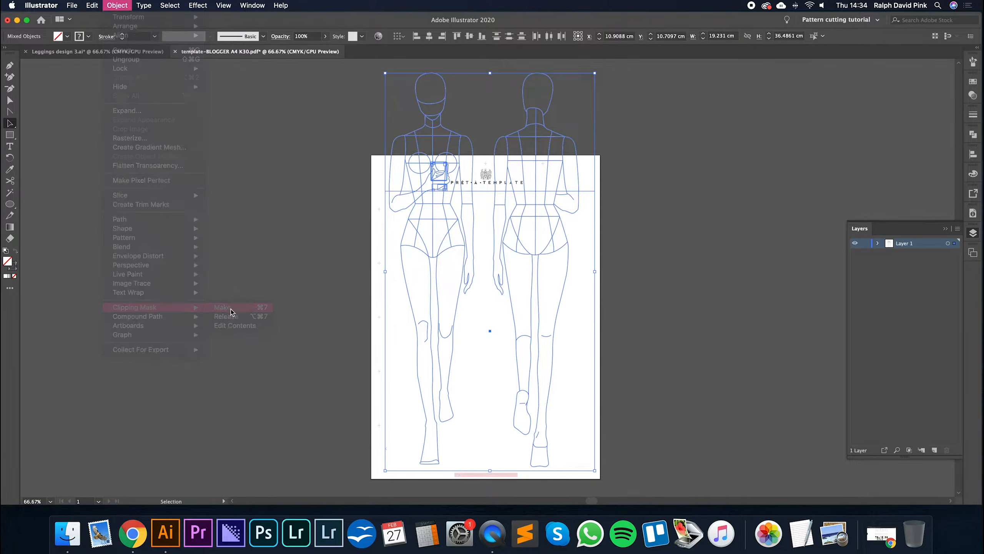
{"action": "left_click", "coordinate": [667, 260]}
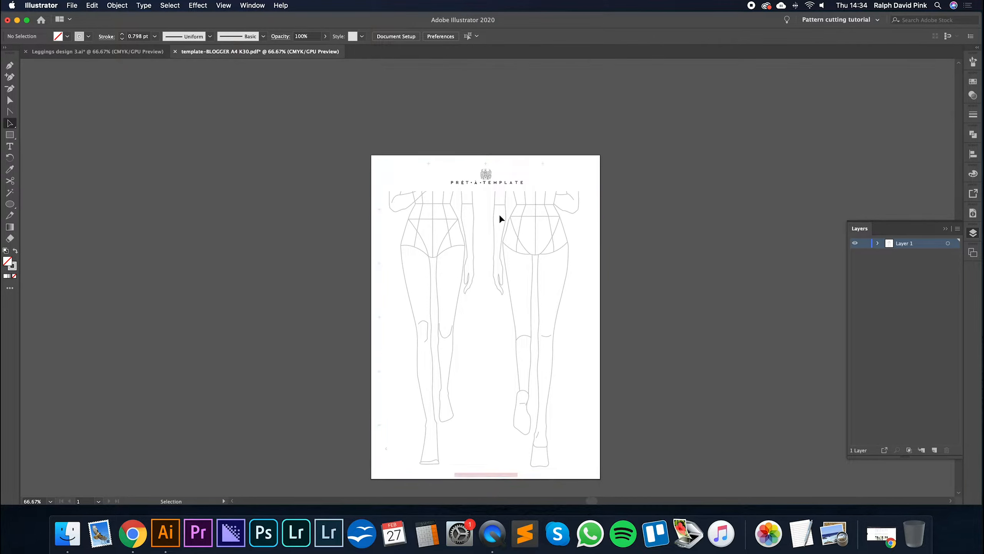
- Direct-select the front figure's arm path inside the clipping mask to inspect its hidden part, and clear the selection
{"action": "key", "text": "a"}
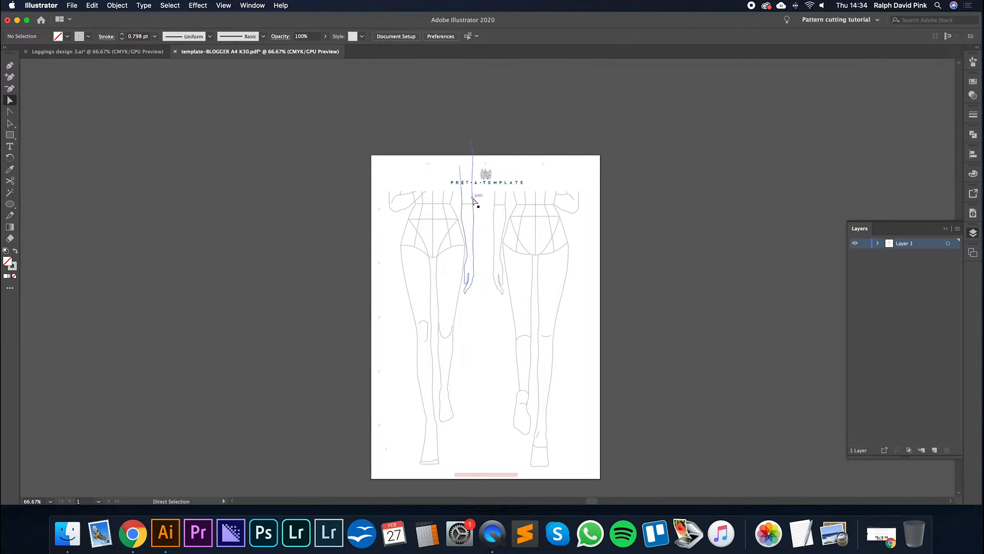
{"action": "left_click", "coordinate": [472, 197]}
{"action": "left_click", "coordinate": [632, 201]}
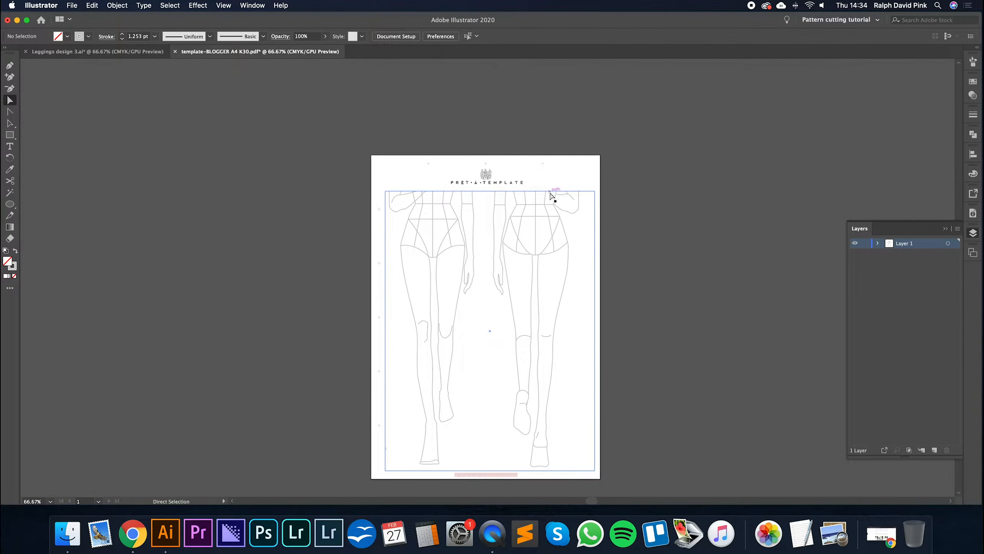
- Move the clipped figures slightly down the page, to about Y 16.37 cm, and clear the selection
{"action": "left_click_drag", "start_coordinate": [570, 191], "coordinate": [577, 195]}
{"action": "left_click", "coordinate": [638, 195]}
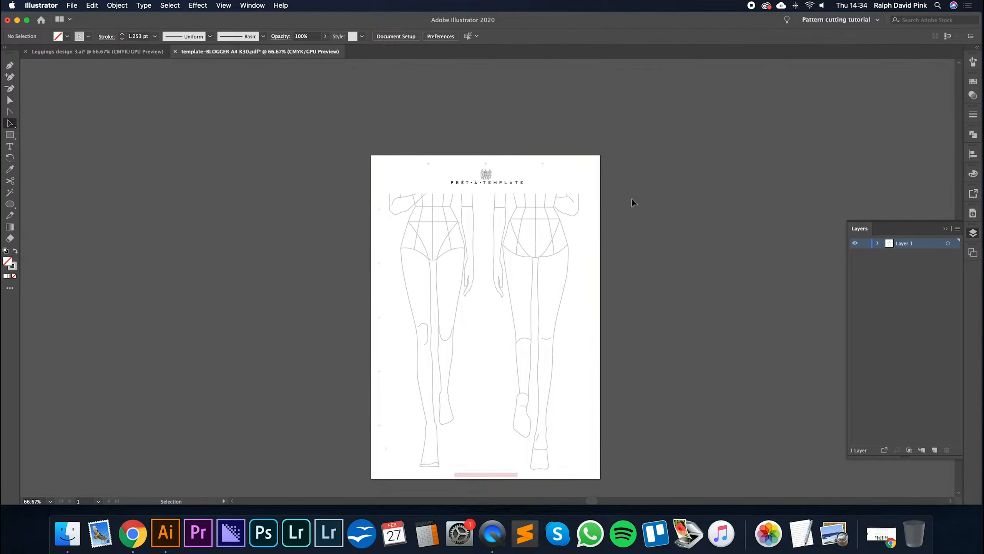
{"action": "left_click", "coordinate": [550, 220]}
{"action": "scroll", "coordinate": [635, 235], "scroll_direction": "down", "scroll_amount": 1}
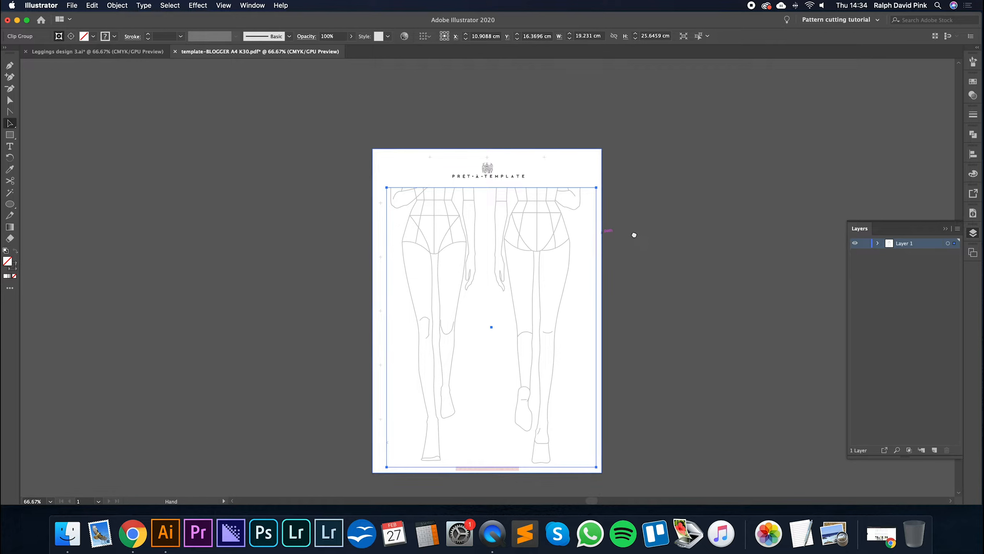
{"action": "left_click", "coordinate": [637, 227]}
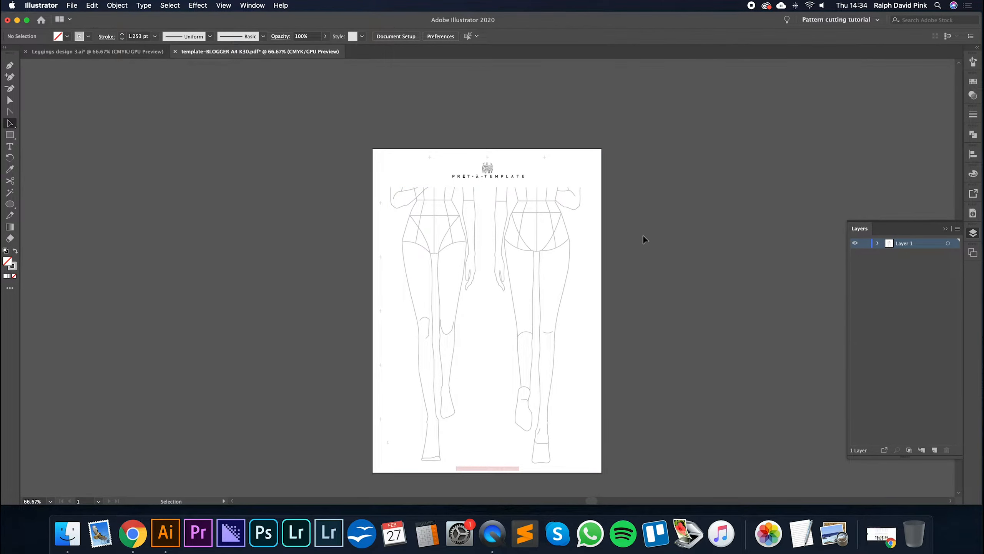
- Switch to Leggings design 3.ai, hide every layer except Templates to examine the line colour, and return to the template PDF
{"action": "left_click", "coordinate": [137, 51]}
{"action": "left_click_drag", "start_coordinate": [855, 243], "coordinate": [854, 264]}
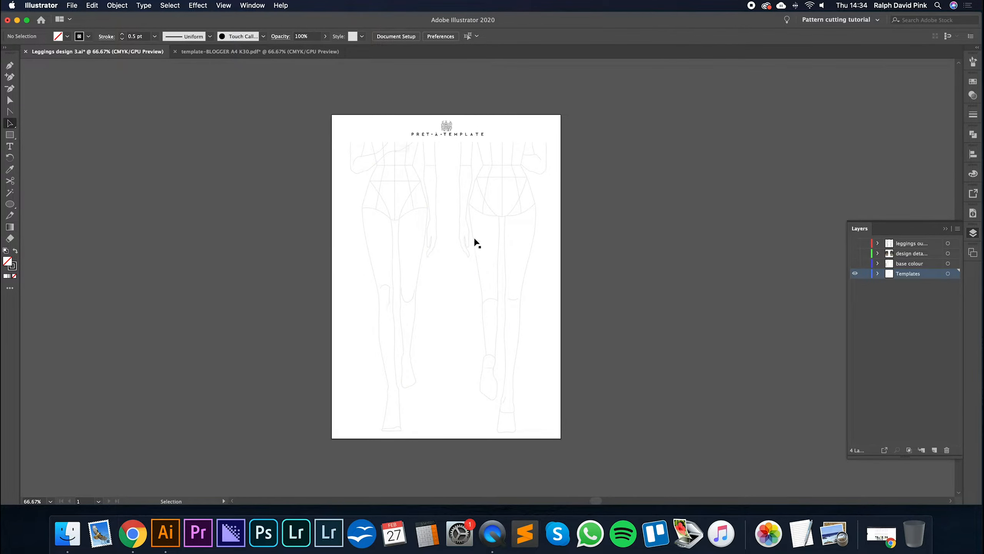
{"action": "left_click", "coordinate": [212, 52]}
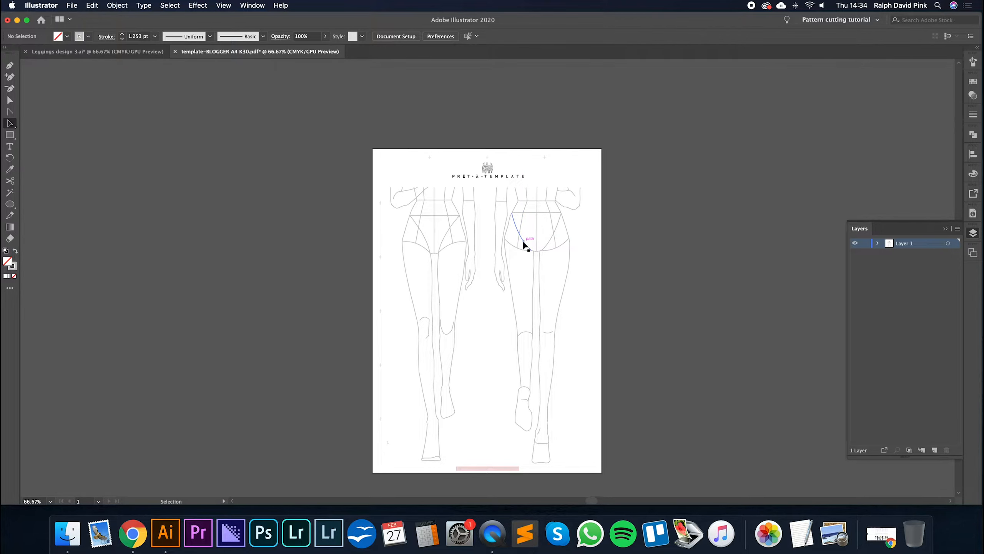
- Try to select all the figure lines at once with the Magic Wand tool
{"action": "key", "text": "super+1"}
{"action": "left_click_drag", "start_coordinate": [622, 248], "coordinate": [614, 204]}
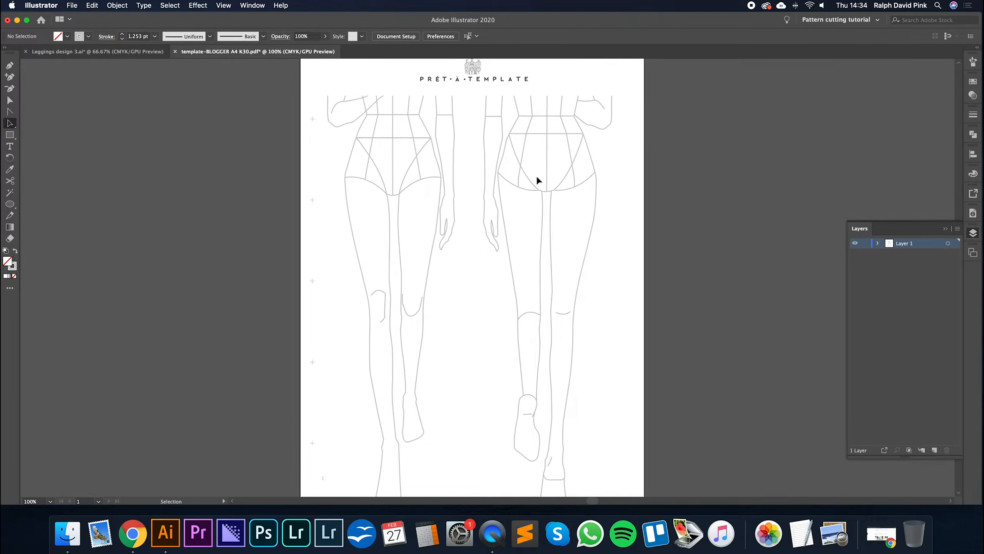
{"action": "scroll", "coordinate": [543, 181], "scroll_direction": "up", "scroll_amount": 2}
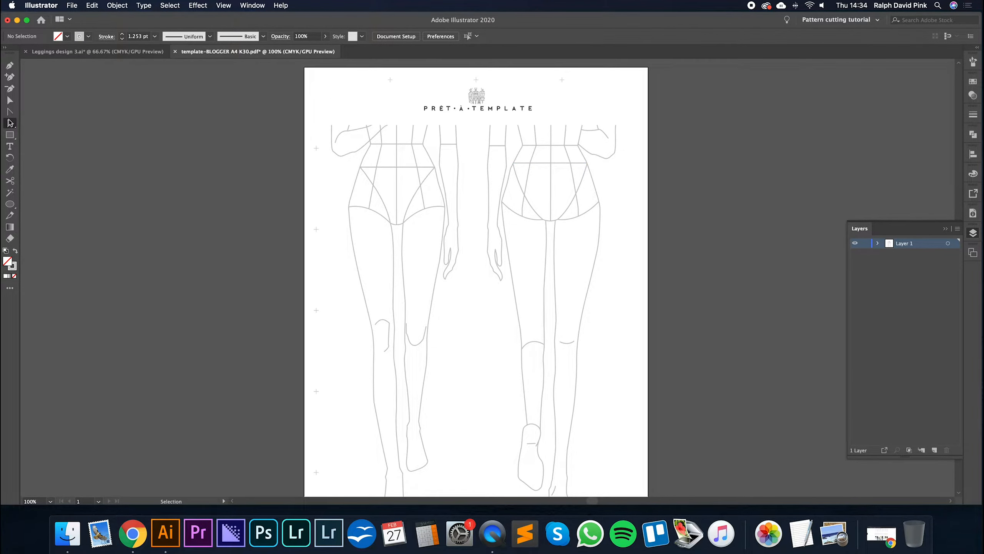
{"action": "left_click", "coordinate": [10, 193]}
{"action": "left_click", "coordinate": [386, 206]}
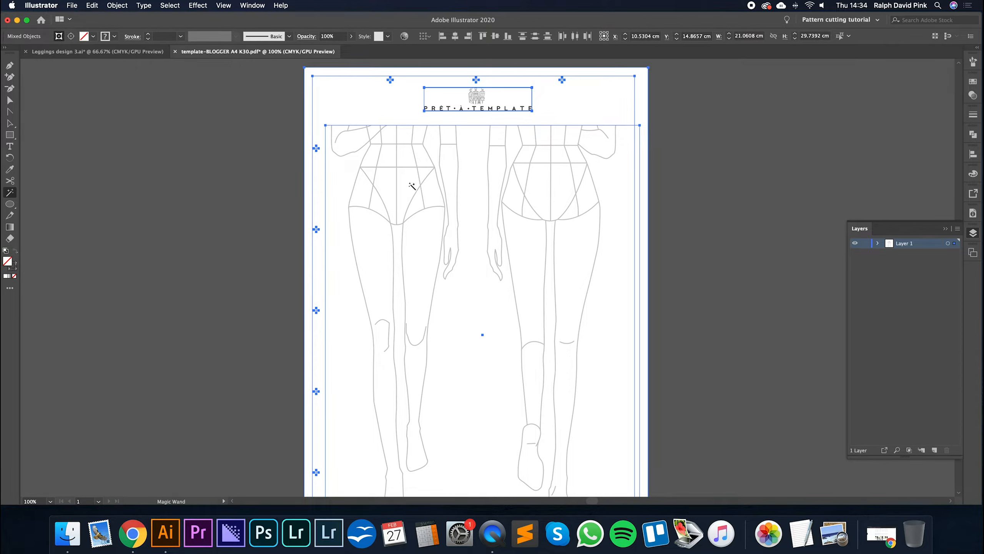
- Set the Magic Wand to match fill colour, stroke colour, stroke weight, opacity and blending mode, with zero tolerances, and clear the selection
{"action": "double_click", "coordinate": [10, 193]}
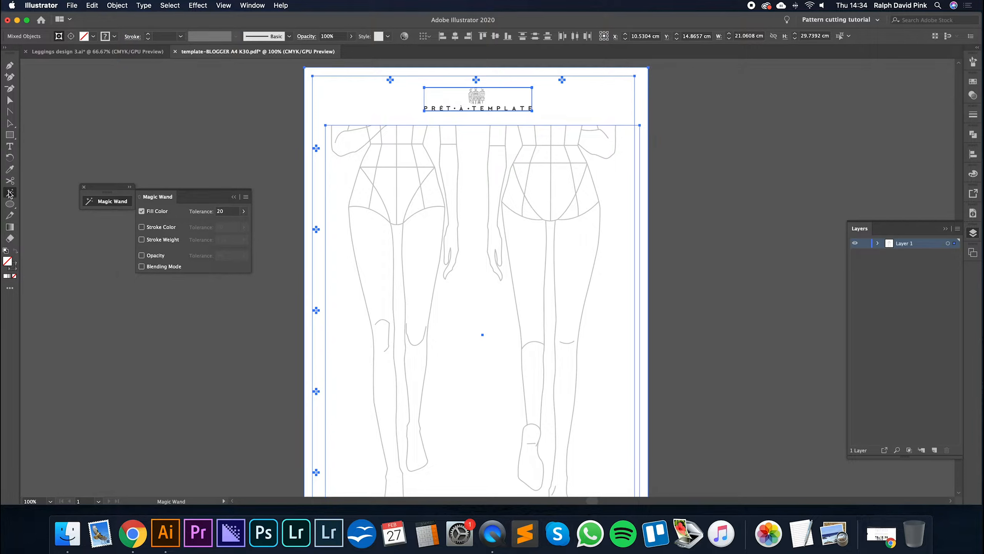
{"action": "left_click", "coordinate": [141, 226]}
{"action": "left_click", "coordinate": [141, 239]}
{"action": "left_click", "coordinate": [141, 255]}
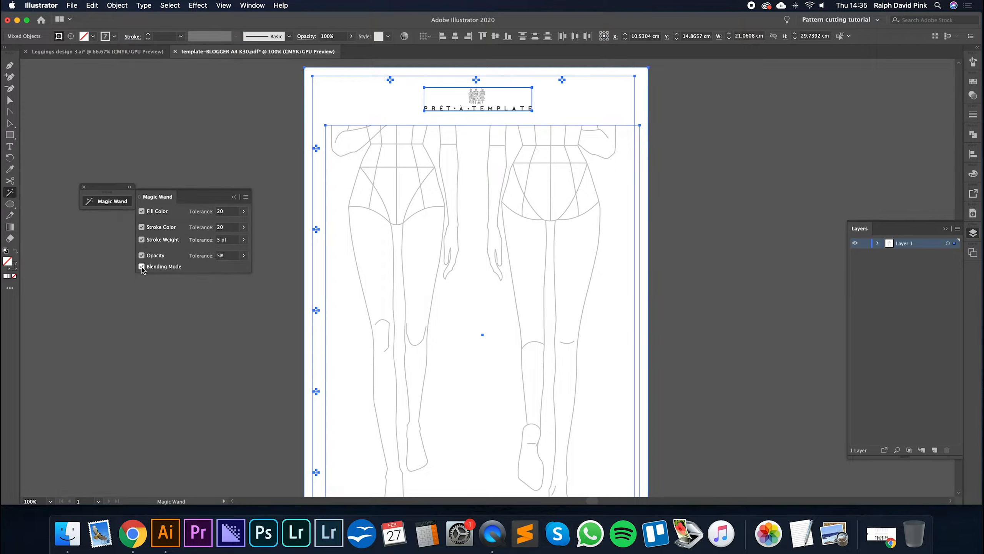
{"action": "left_click", "coordinate": [235, 212]}
{"action": "type", "text": "0"}
{"action": "key", "text": "Tab"}
{"action": "type", "text": "0"}
{"action": "key", "text": "Tab"}
{"action": "type", "text": "0"}
{"action": "key", "text": "Tab"}
{"action": "type", "text": "0"}
{"action": "left_click", "coordinate": [461, 203]}
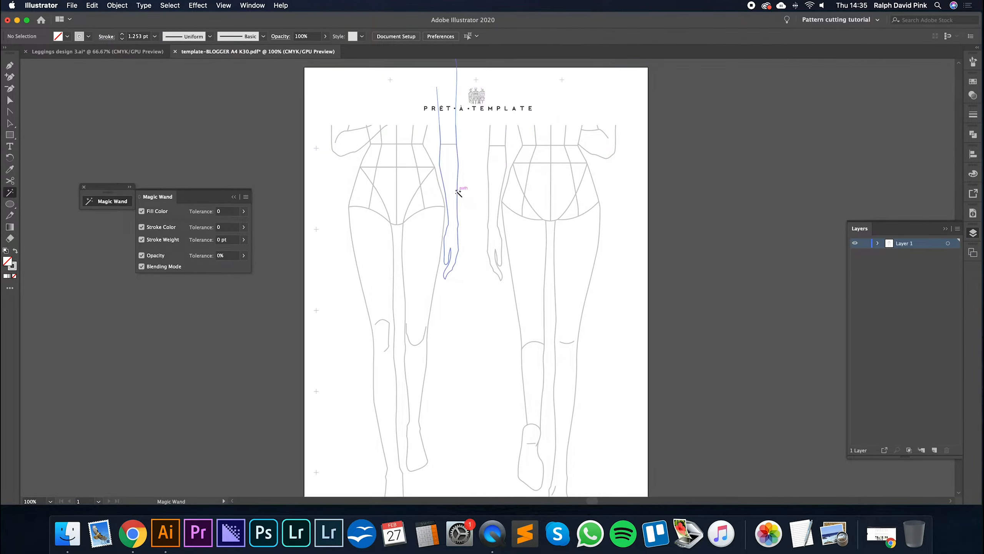
- Test the Magic Wand on the front figure's arm line, check the whole selection, and clear it
{"action": "left_click", "coordinate": [457, 191]}
{"action": "key", "text": "super+minus"}
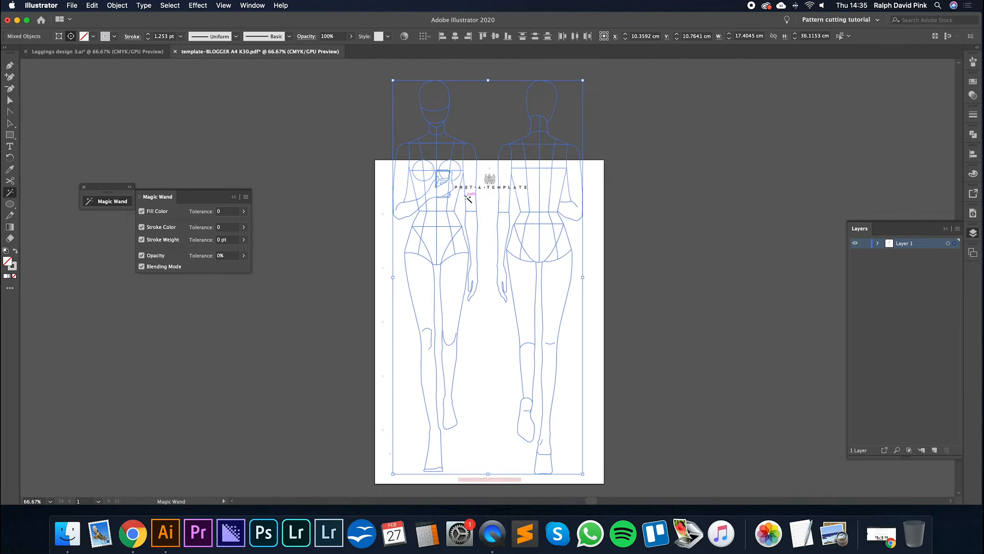
{"action": "key", "text": "super+h"}
{"action": "key", "text": "super+plus"}
{"action": "key", "text": "super+plus"}
{"action": "left_click", "coordinate": [486, 216]}
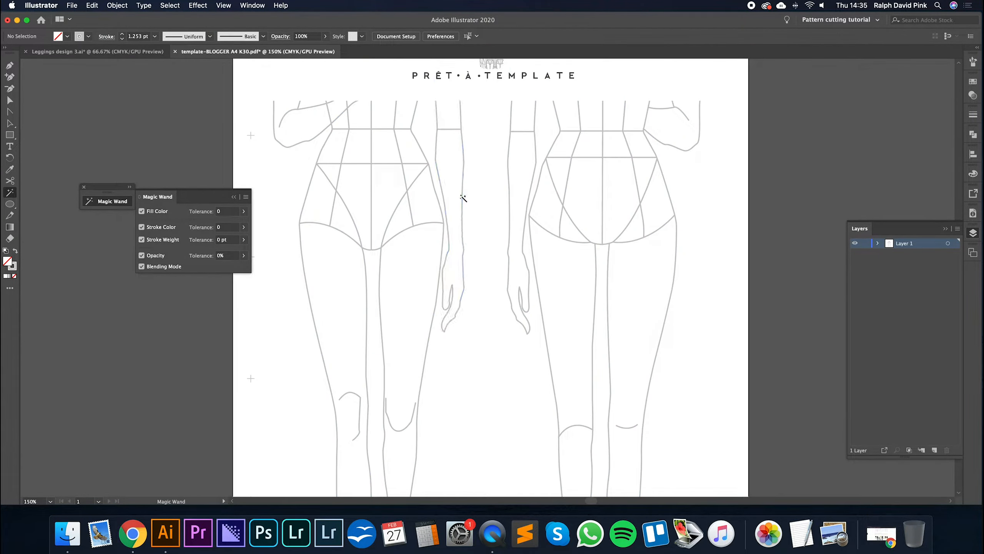
- Select all figure lines with the Magic Wand, close its options, set the stroke colour to f7f7f7, and deselect
{"action": "scroll", "coordinate": [465, 193], "scroll_direction": "up", "scroll_amount": 2}
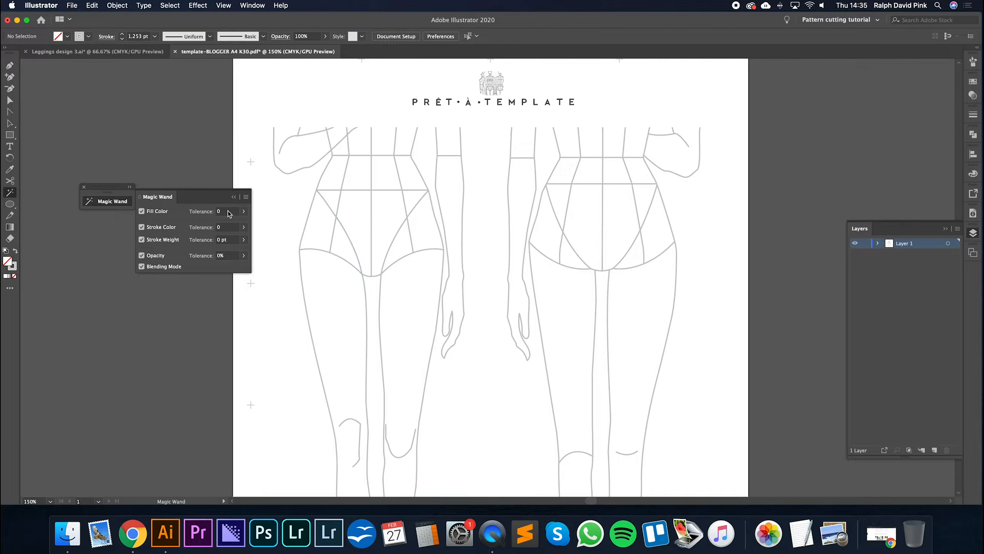
{"action": "left_click", "coordinate": [343, 228]}
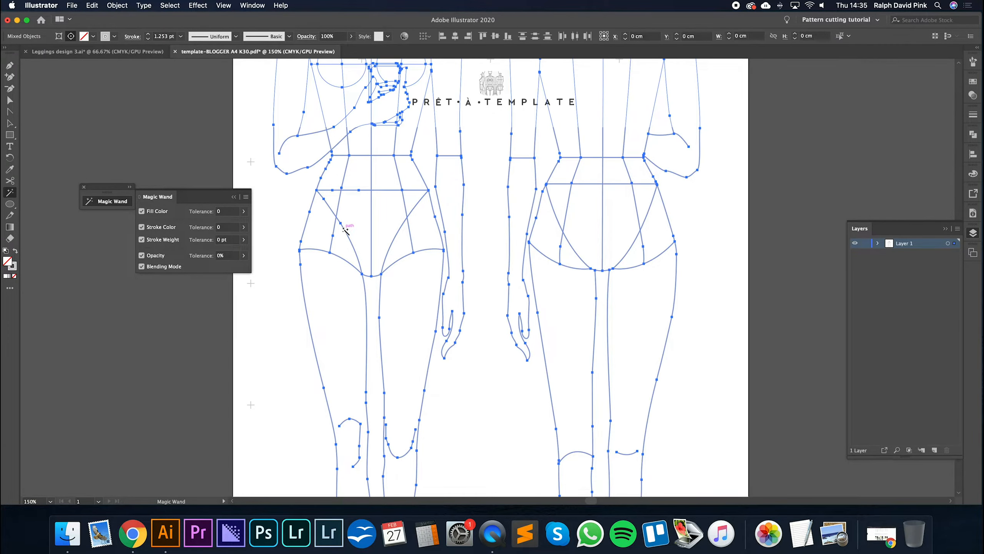
{"action": "key", "text": "super+minus"}
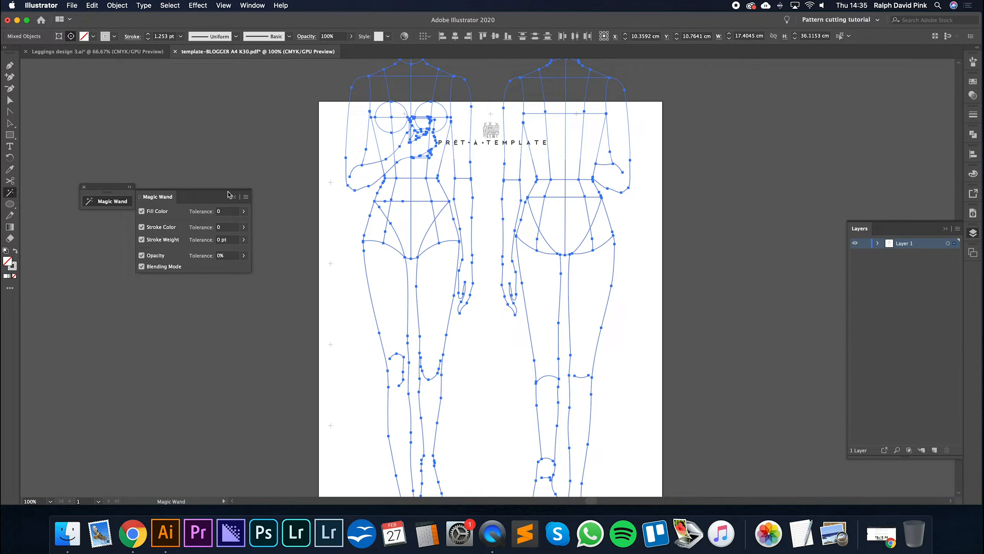
{"action": "left_click", "coordinate": [83, 188]}
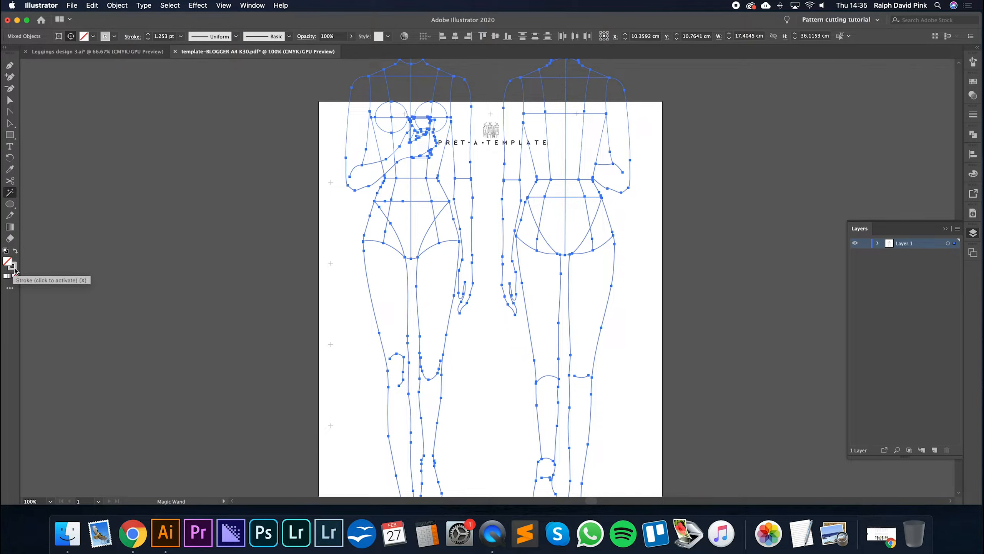
{"action": "double_click", "coordinate": [15, 270]}
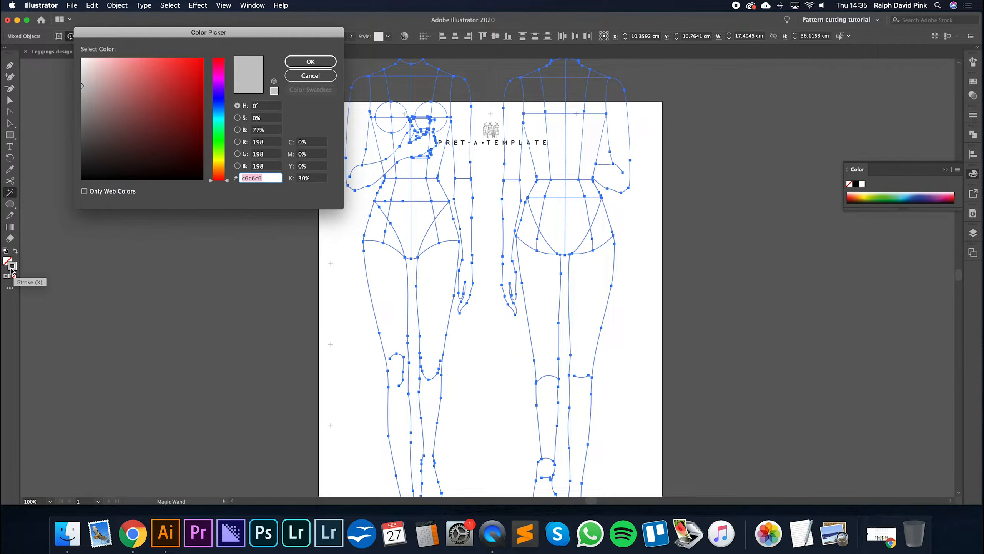
{"action": "left_click_drag", "start_coordinate": [207, 36], "coordinate": [182, 103]}
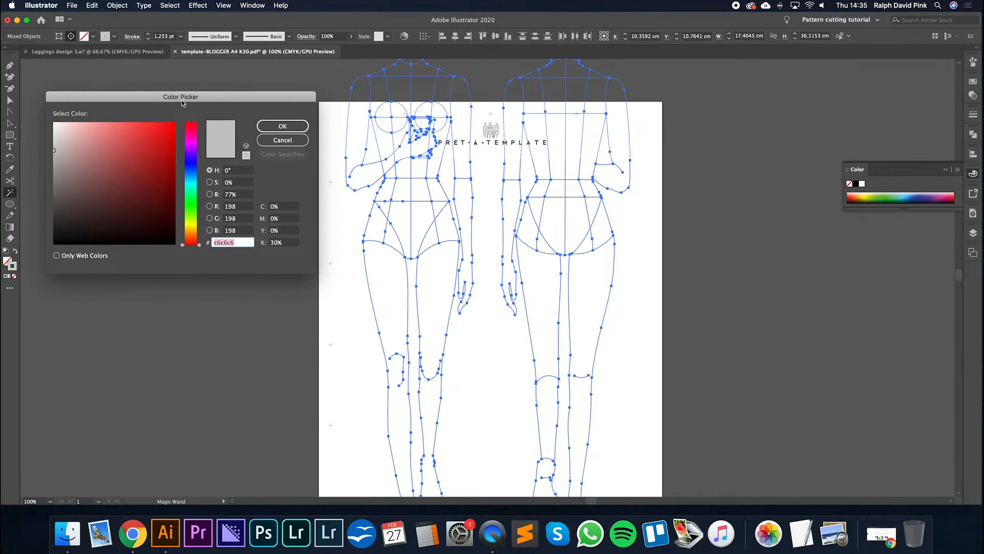
{"action": "left_click_drag", "start_coordinate": [53, 150], "coordinate": [53, 128]}
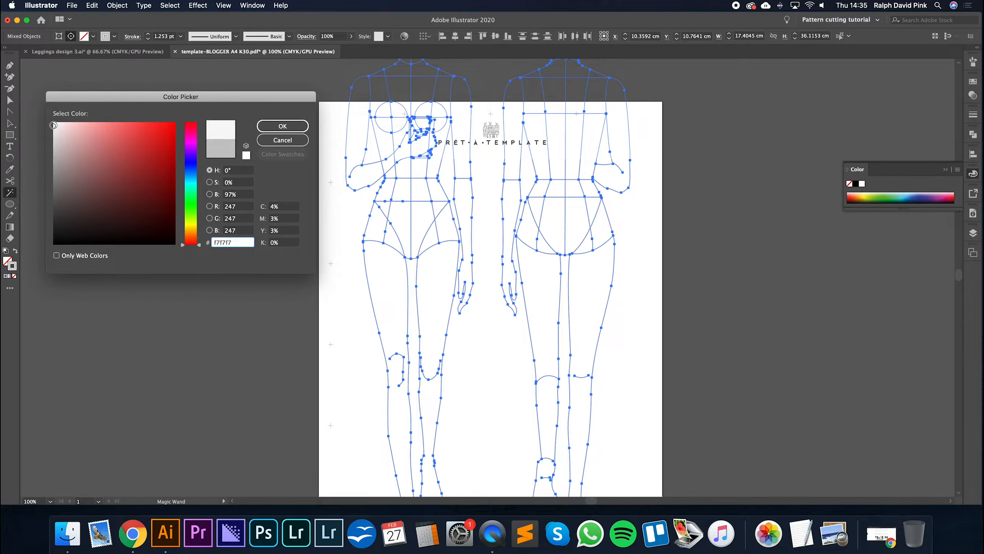
{"action": "left_click", "coordinate": [279, 126]}
{"action": "left_click", "coordinate": [9, 123]}
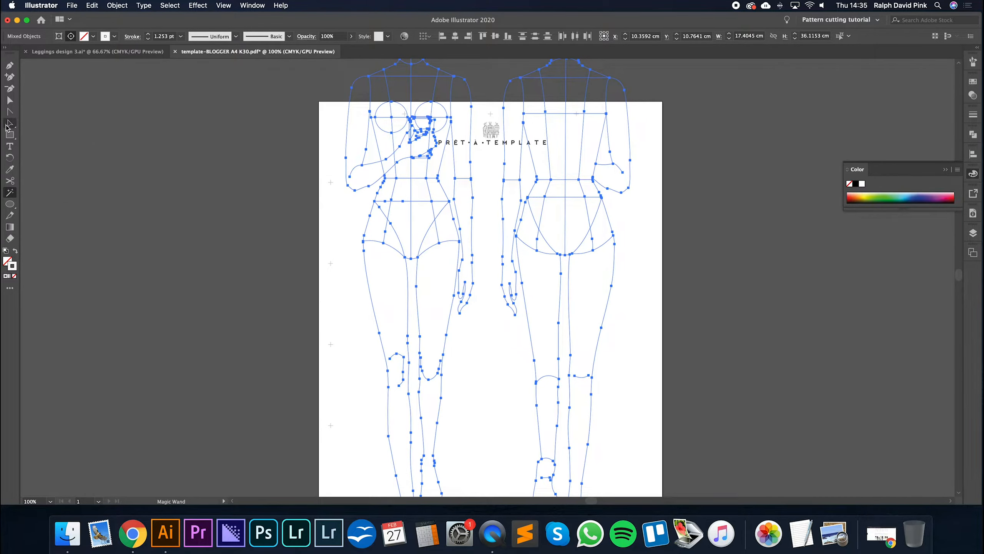
{"action": "left_click", "coordinate": [174, 179]}
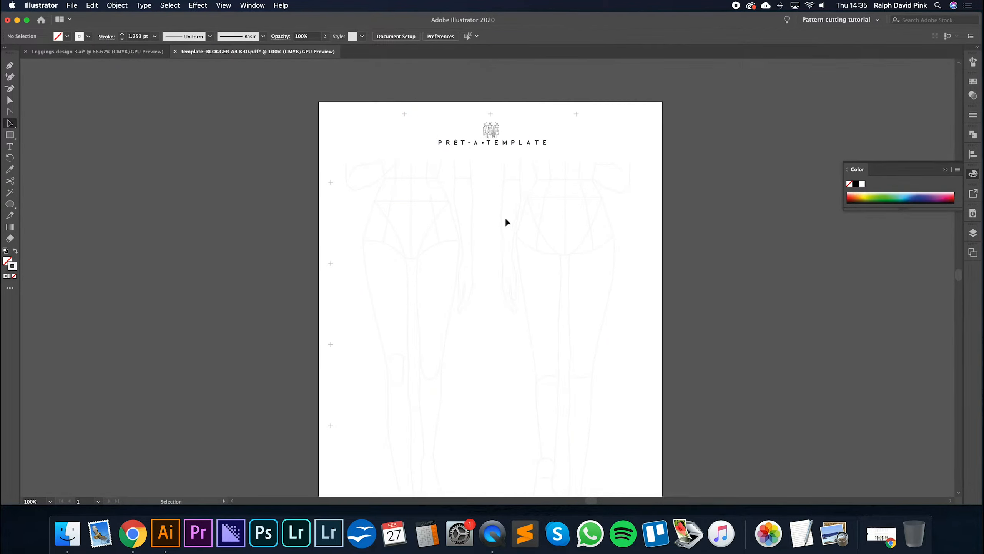
- Undo the last recolouring of the figure lines and set their stroke colour to d3d3d3
{"action": "key", "text": "super+a"}
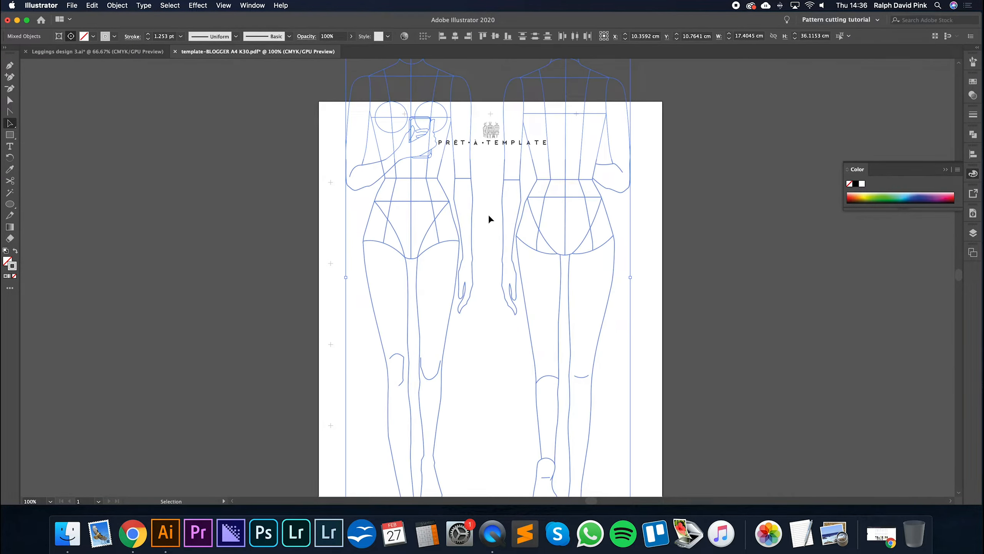
{"action": "left_click", "coordinate": [93, 6]}
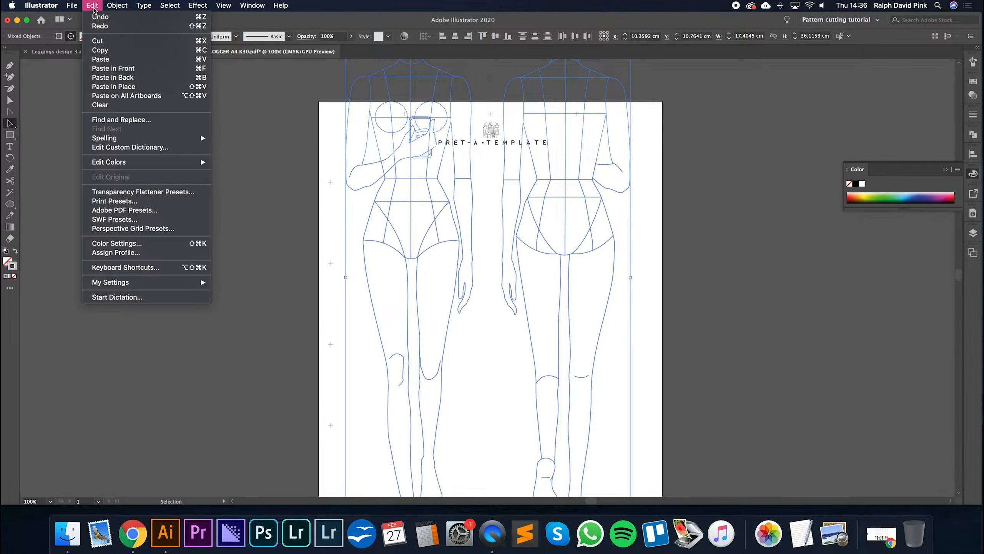
{"action": "left_click", "coordinate": [292, 141]}
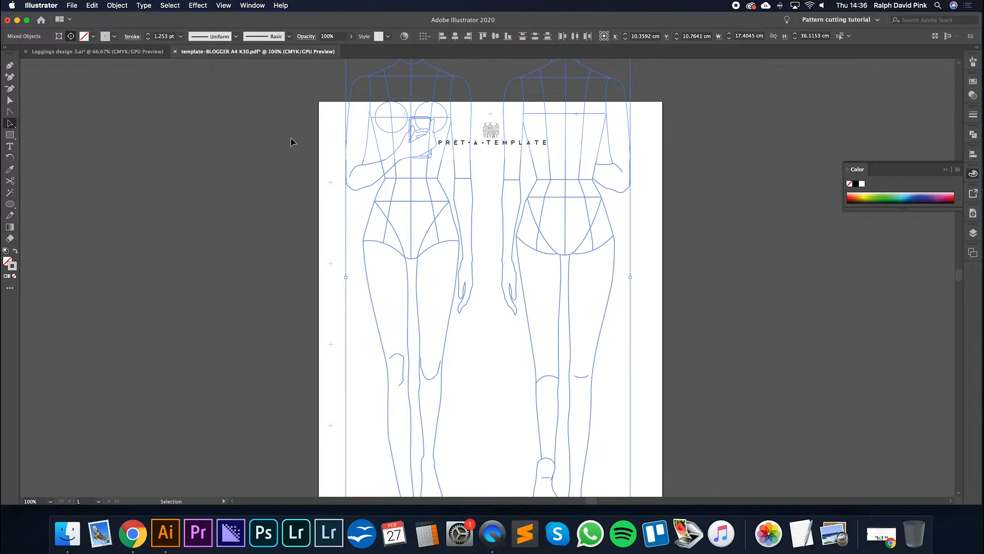
{"action": "double_click", "coordinate": [12, 266]}
{"action": "left_click_drag", "start_coordinate": [55, 148], "coordinate": [51, 141]}
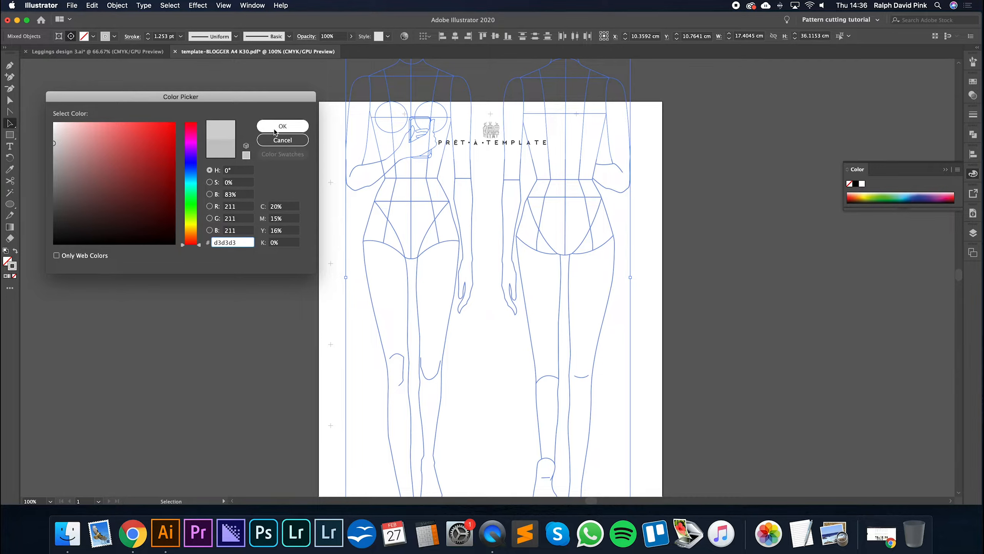
{"action": "left_click", "coordinate": [282, 125]}
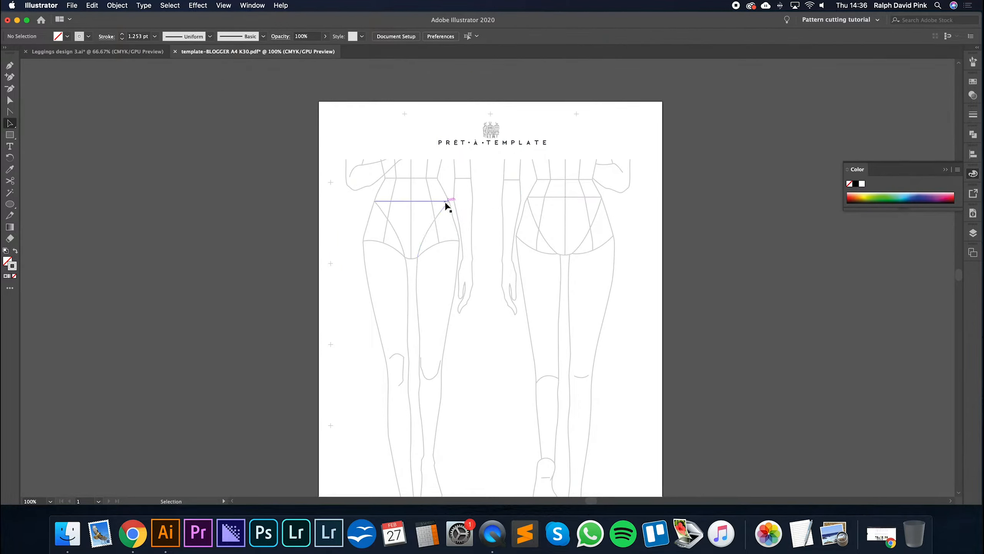
- Select all figure lines with the Magic Wand, set their stroke colour to efefef, and clear the selection
{"action": "key", "text": "y"}
{"action": "left_click", "coordinate": [419, 210]}
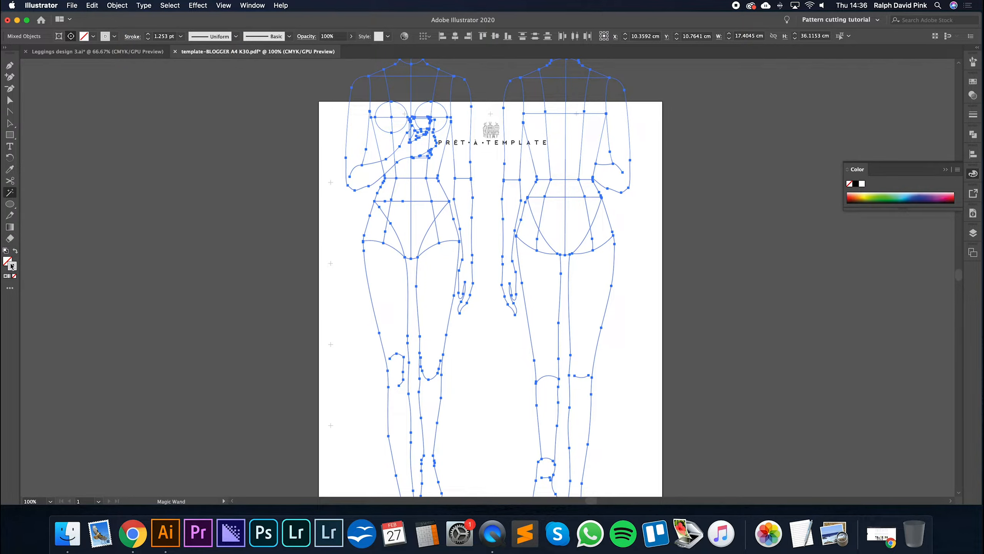
{"action": "double_click", "coordinate": [11, 265]}
{"action": "type", "text": "efefef"}
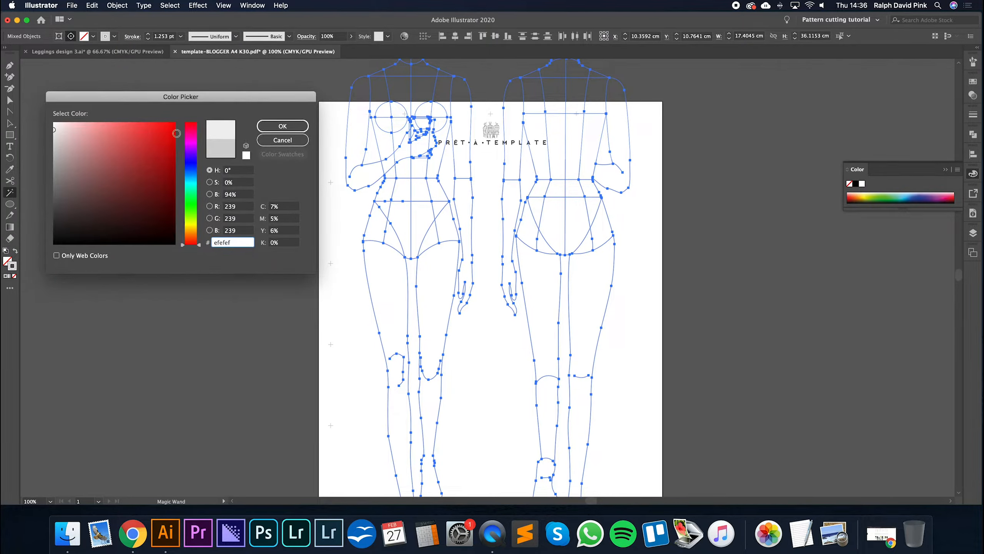
{"action": "key", "text": "Return"}
{"action": "key", "text": "v"}
{"action": "left_click", "coordinate": [490, 287]}
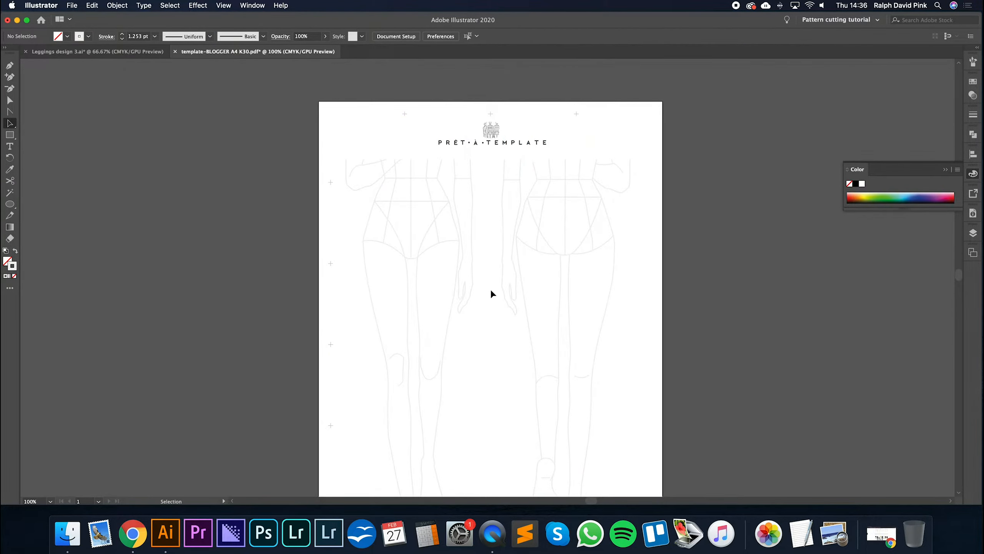
- Collapse the colour settings and delete the pink strip below the figures and the small mark near the page's lower-left edge
{"action": "scroll", "coordinate": [596, 270], "scroll_direction": "down", "scroll_amount": 2}
{"action": "scroll", "coordinate": [596, 271], "scroll_direction": "down", "scroll_amount": 3}
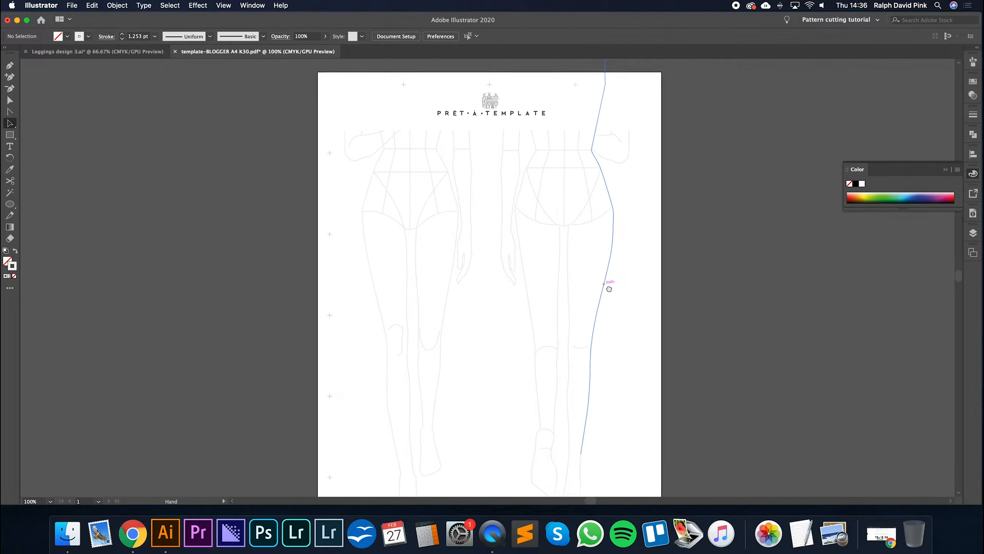
{"action": "key", "text": "a"}
{"action": "key", "text": "super+minus"}
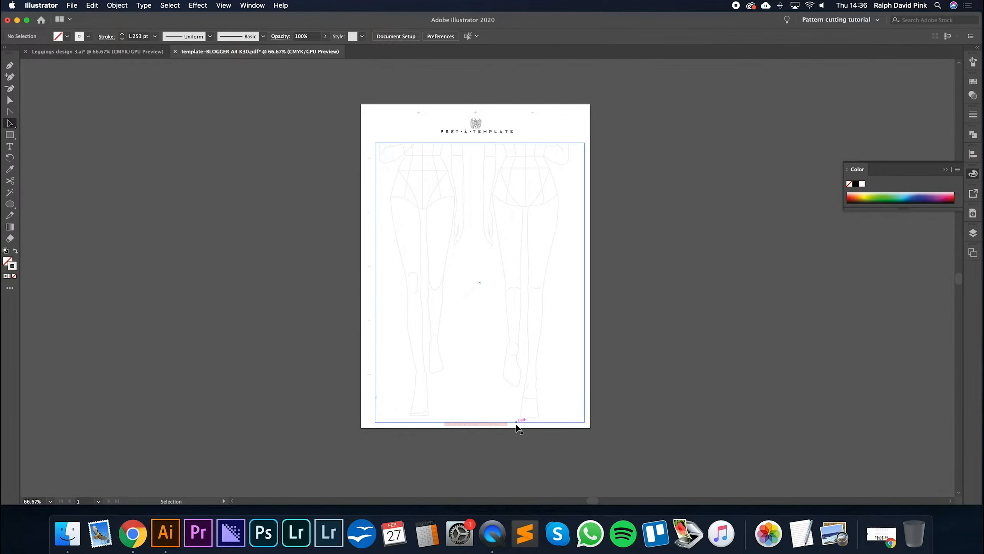
{"action": "key", "text": "super+plus"}
{"action": "left_click_drag", "start_coordinate": [513, 431], "coordinate": [526, 413]}
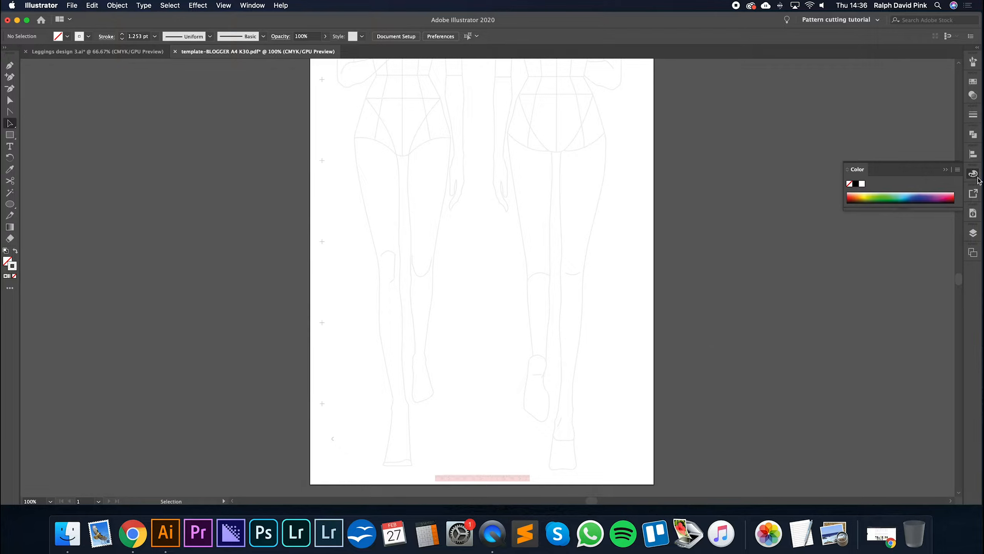
{"action": "left_click", "coordinate": [945, 170]}
{"action": "key", "text": "a"}
{"action": "left_click_drag", "start_coordinate": [434, 472], "coordinate": [528, 479]}
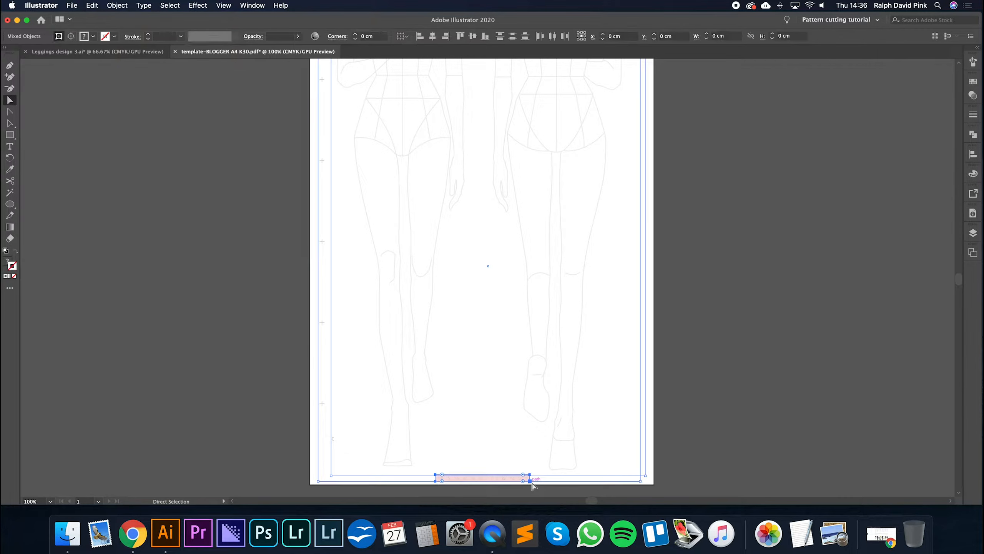
{"action": "key", "text": "Delete"}
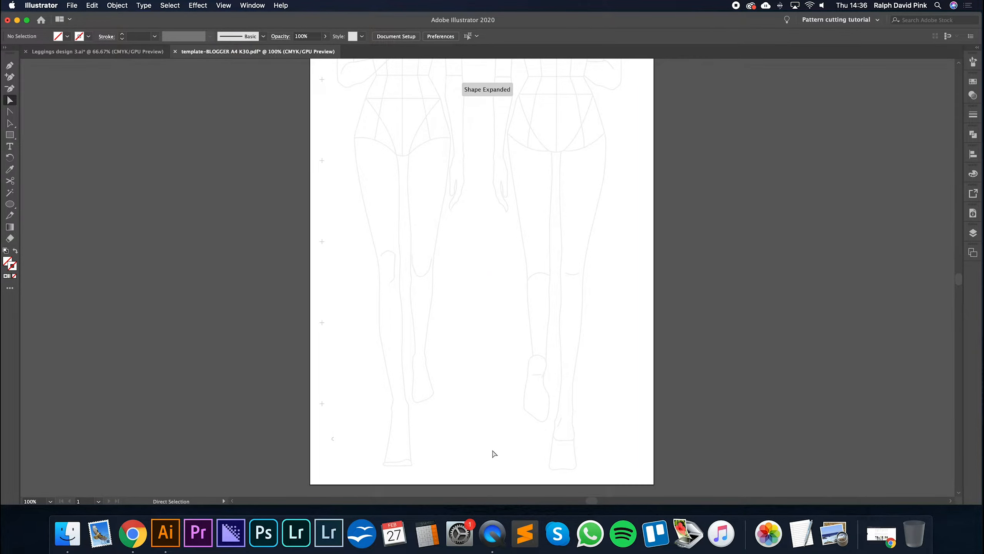
{"action": "left_click_drag", "start_coordinate": [346, 432], "coordinate": [329, 450]}
{"action": "key", "text": "Delete"}
- Undo the deletions of the pink strip and the small mark, and clear the selection
{"action": "key", "text": "space"}
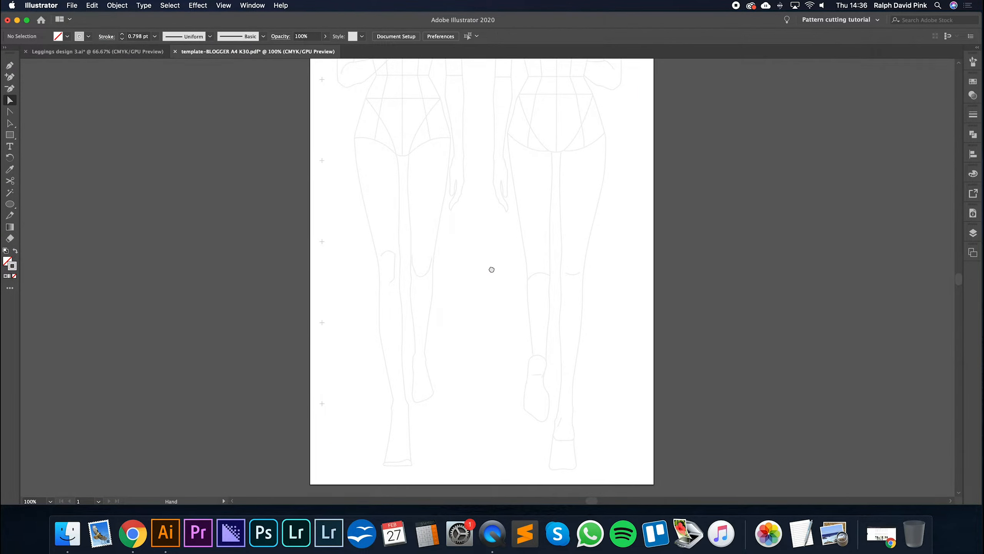
{"action": "left_click_drag", "start_coordinate": [491, 270], "coordinate": [488, 404]}
{"action": "key", "text": "super+minus"}
{"action": "key", "text": "super+z"}
{"action": "key", "text": "super+z"}
{"action": "key", "text": "space"}
{"action": "left_click_drag", "start_coordinate": [494, 402], "coordinate": [482, 287]}
{"action": "left_click", "coordinate": [600, 341]}
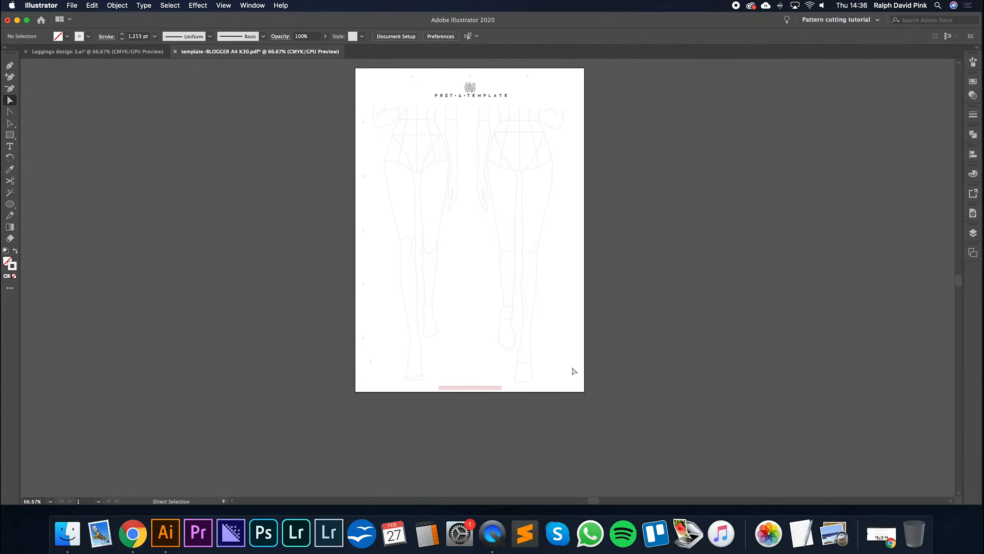
- Delete the pink strip below the figures
{"action": "left_click", "coordinate": [438, 386]}
{"action": "left_click_drag", "start_coordinate": [437, 385], "coordinate": [424, 387]}
{"action": "key", "text": "super+z"}
{"action": "key", "text": "Delete"}
{"action": "key", "text": "space"}
{"action": "left_click_drag", "start_coordinate": [623, 274], "coordinate": [623, 278]}
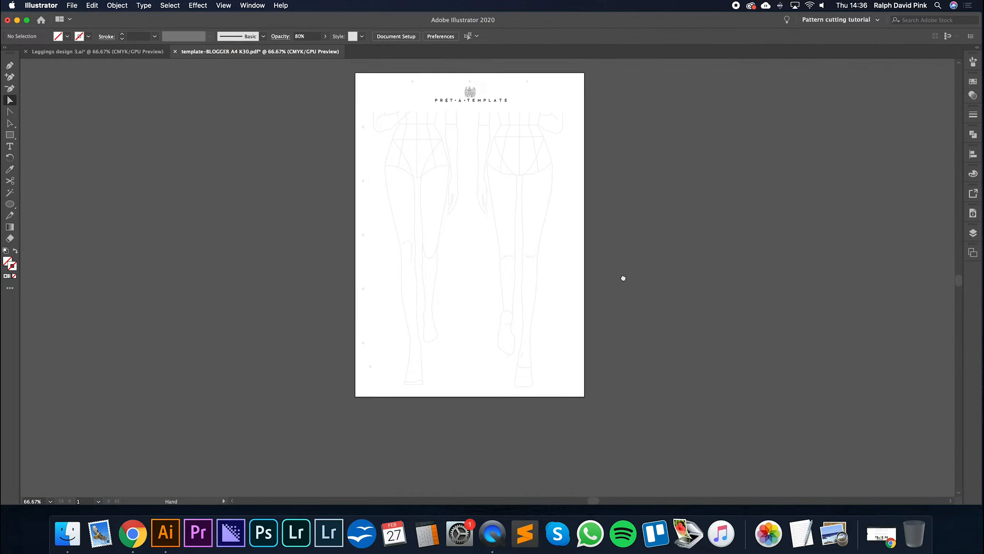
{"action": "key", "text": "super+1"}
{"action": "left_click_drag", "start_coordinate": [596, 236], "coordinate": [595, 236]}
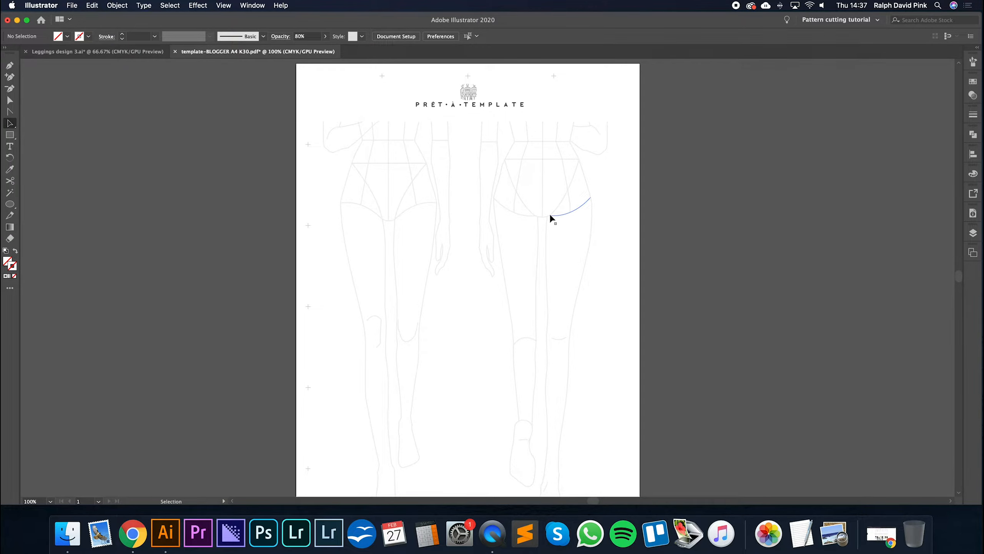
- Rename Layer 1, which holds the figure artwork, as Template layer
{"action": "left_click", "coordinate": [970, 233]}
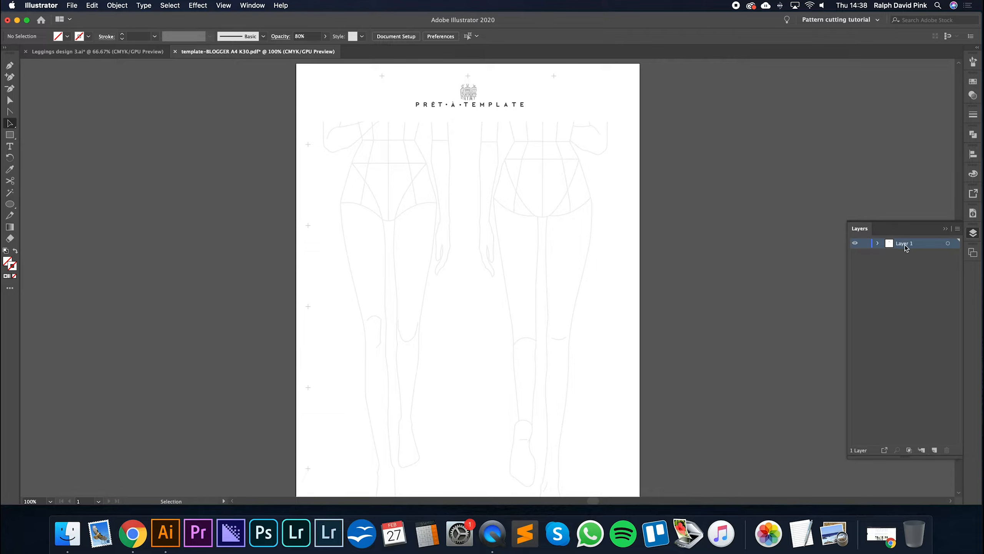
{"action": "key", "text": "Return"}
{"action": "left_click", "coordinate": [945, 229]}
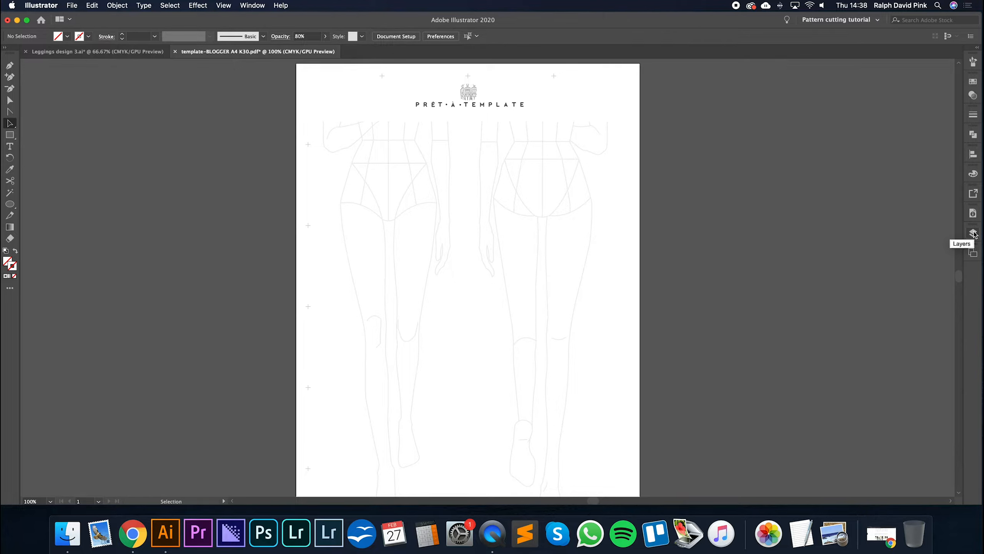
{"action": "left_click", "coordinate": [252, 5]}
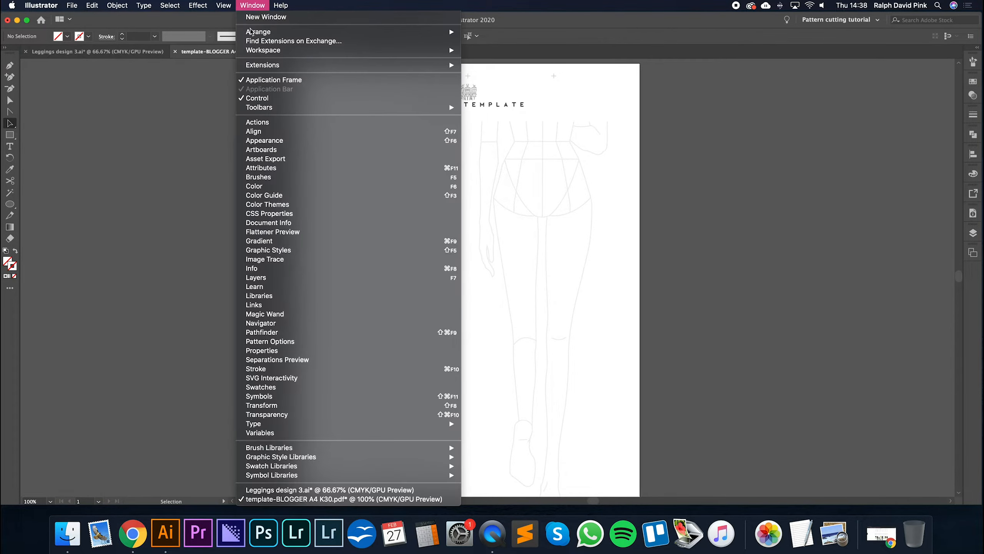
{"action": "left_click", "coordinate": [258, 277]}
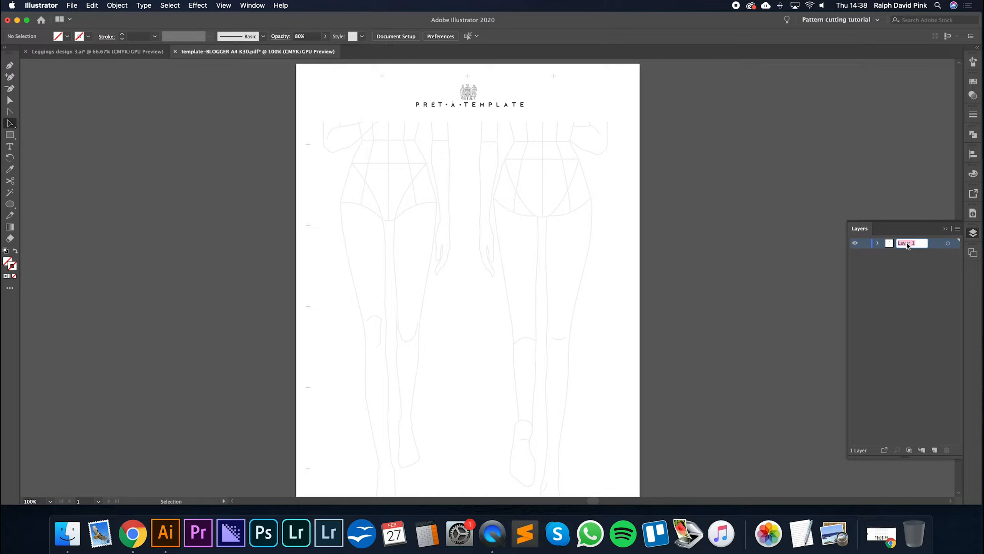
{"action": "type", "text": "Temp"}
{"action": "type", "text": "late layer"}
{"action": "left_click", "coordinate": [917, 259]}
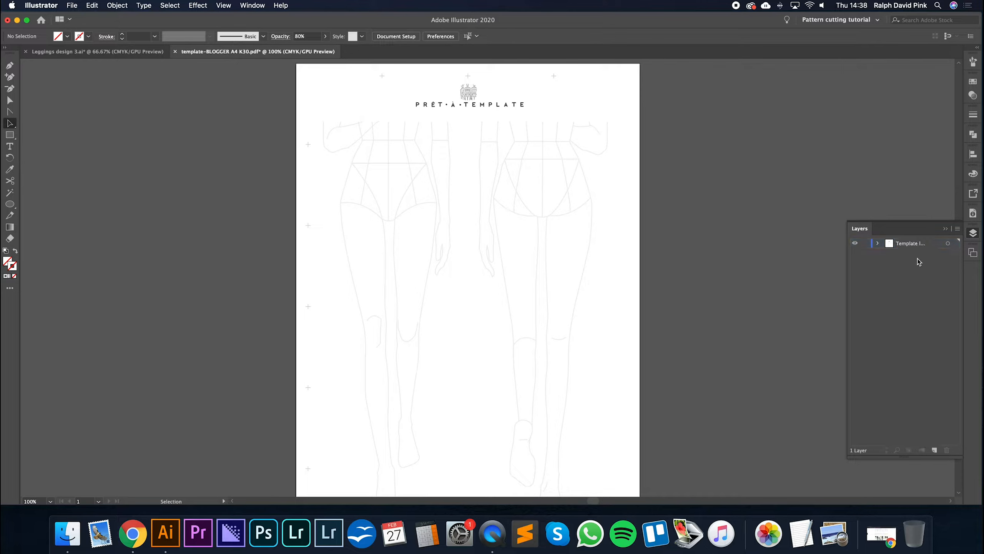
- Create a new layer above the template layer and name it Outline layer
{"action": "left_click", "coordinate": [934, 450]}
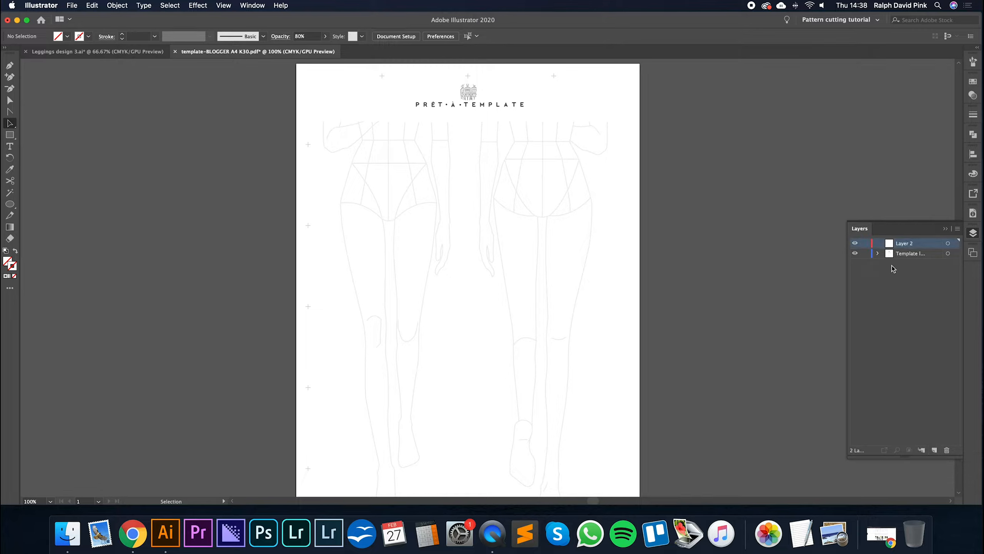
{"action": "double_click", "coordinate": [913, 243]}
{"action": "type", "text": "Outline layer"}
{"action": "left_click", "coordinate": [923, 280]}
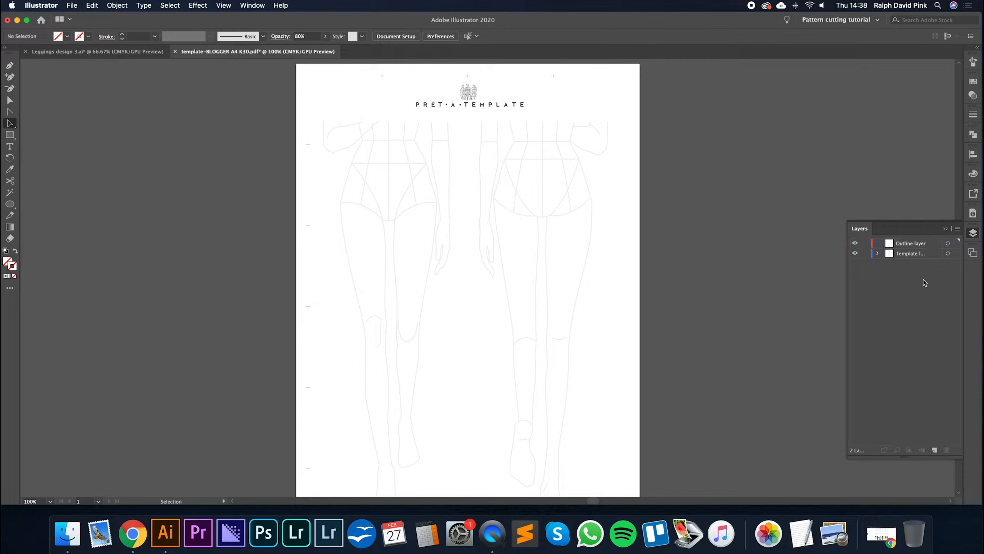
- Hide and reshow the template layer twice to check which artwork it contains
{"action": "left_click", "coordinate": [854, 254]}
{"action": "left_click", "coordinate": [854, 254]}
{"action": "left_click", "coordinate": [855, 255]}
{"action": "left_click", "coordinate": [855, 254]}
- Try moving the unlocked template artwork, undo the move, and clear the selection
{"action": "left_click", "coordinate": [865, 253]}
{"action": "left_click_drag", "start_coordinate": [640, 210], "coordinate": [529, 253]}
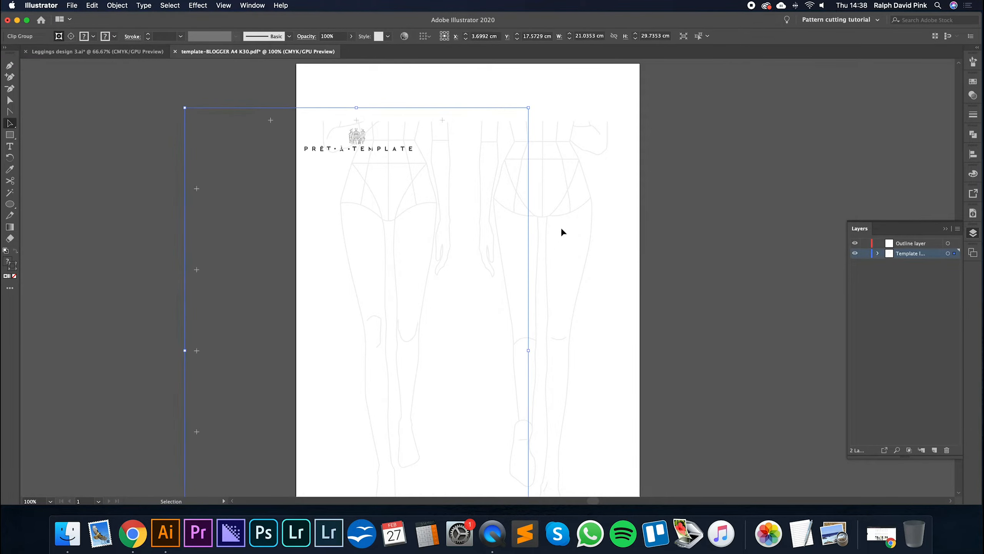
{"action": "key", "text": "super+z"}
{"action": "left_click", "coordinate": [593, 179]}
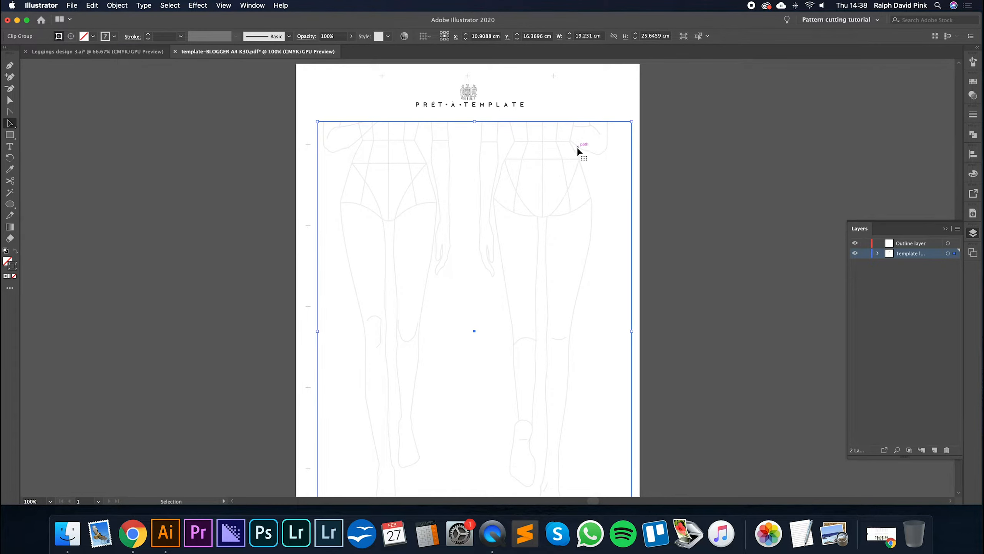
{"action": "key", "text": "super+shift+a"}
- Lock the template layer, test that its artwork cannot be selected, and make Outline layer the active layer
{"action": "left_click", "coordinate": [865, 253]}
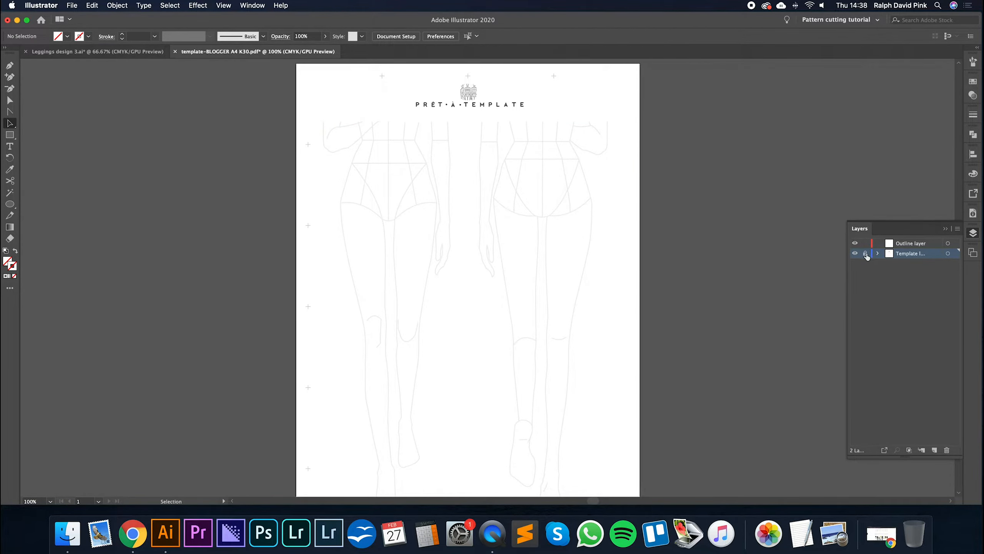
{"action": "left_click_drag", "start_coordinate": [394, 79], "coordinate": [567, 230]}
{"action": "key", "text": "space"}
{"action": "mouse_move", "coordinate": [509, 244]}
{"action": "left_mouse_down"}
{"action": "mouse_move", "coordinate": [519, 262]}
{"action": "mouse_move", "coordinate": [519, 247]}
{"action": "left_mouse_up"}
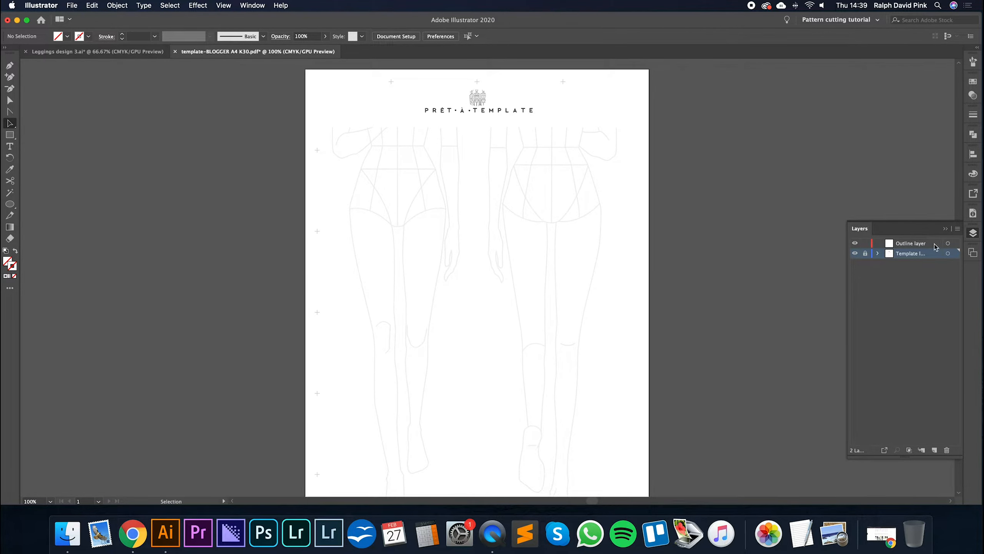
{"action": "left_click", "coordinate": [908, 245]}
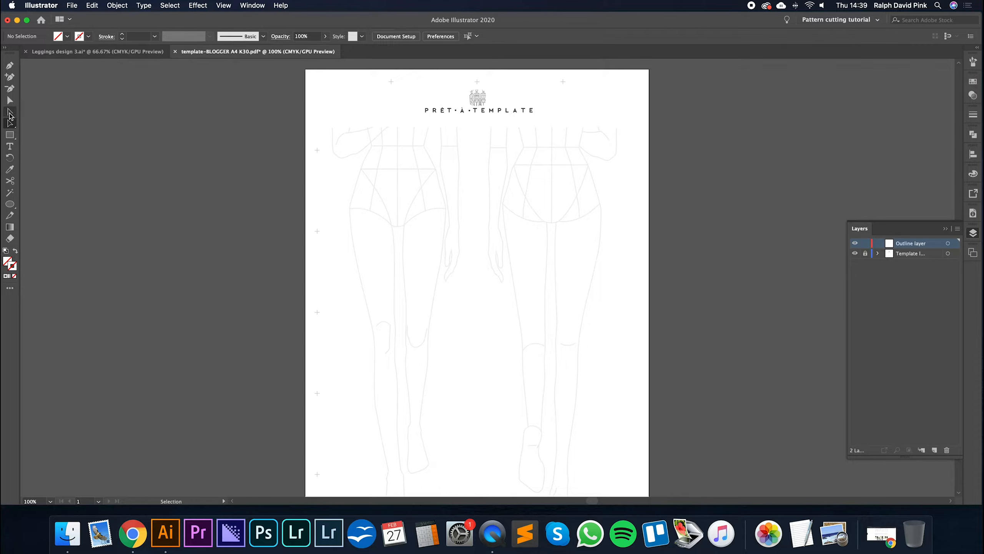
- Add the Curvature Tool to the toolbar below the other pen tools
{"action": "left_click", "coordinate": [9, 290]}
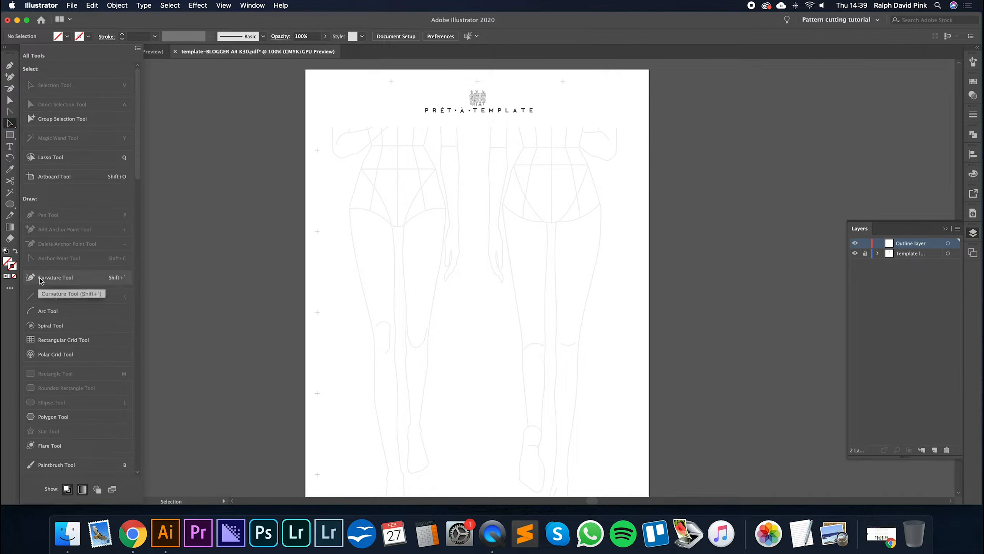
{"action": "left_click_drag", "start_coordinate": [42, 282], "coordinate": [12, 100]}
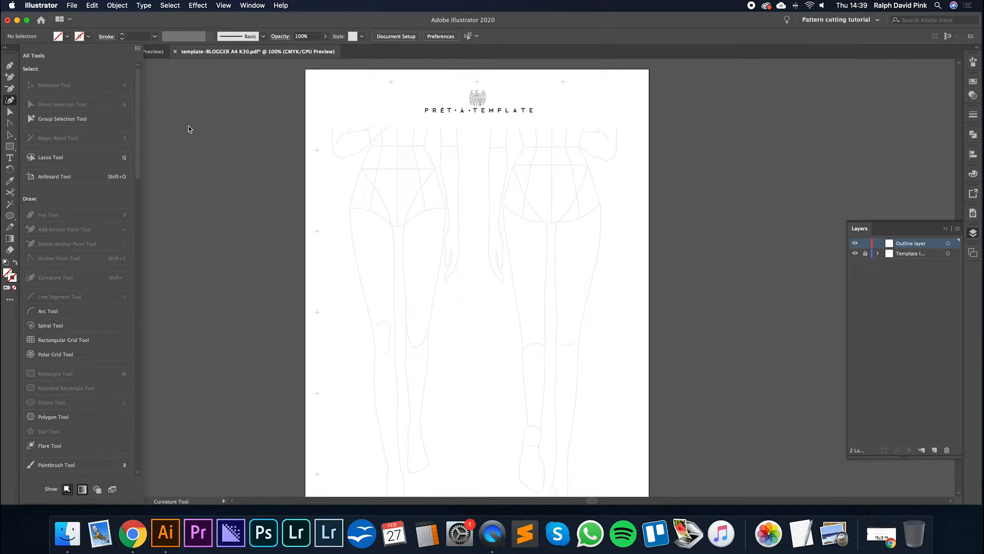
{"action": "left_click", "coordinate": [9, 299]}
{"action": "left_click", "coordinate": [80, 172]}
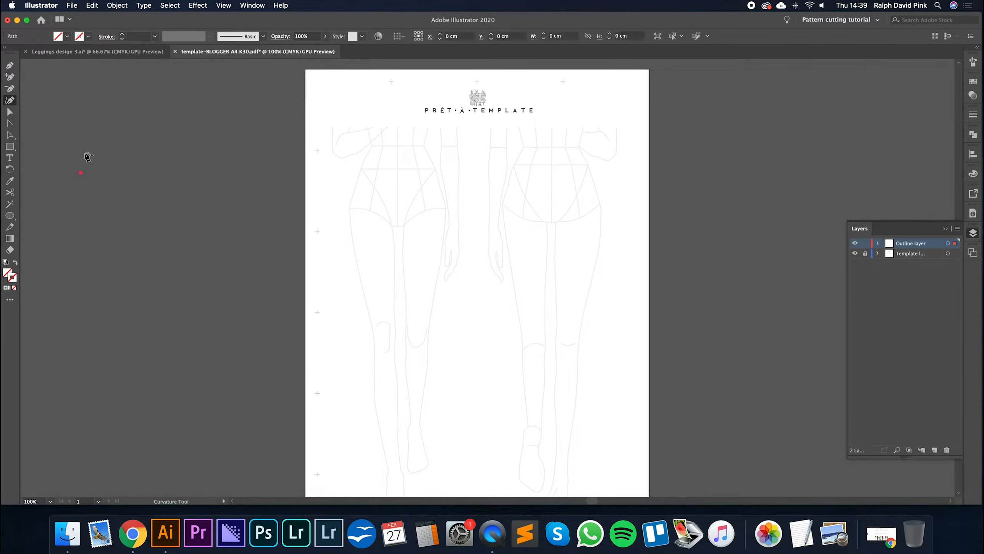
{"action": "left_click", "coordinate": [10, 134]}
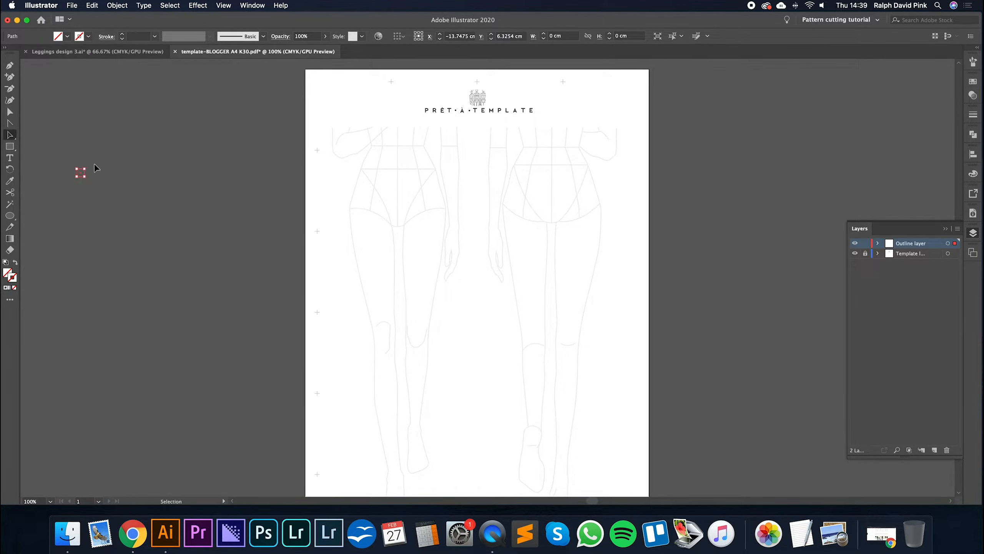
{"action": "left_click", "coordinate": [70, 205]}
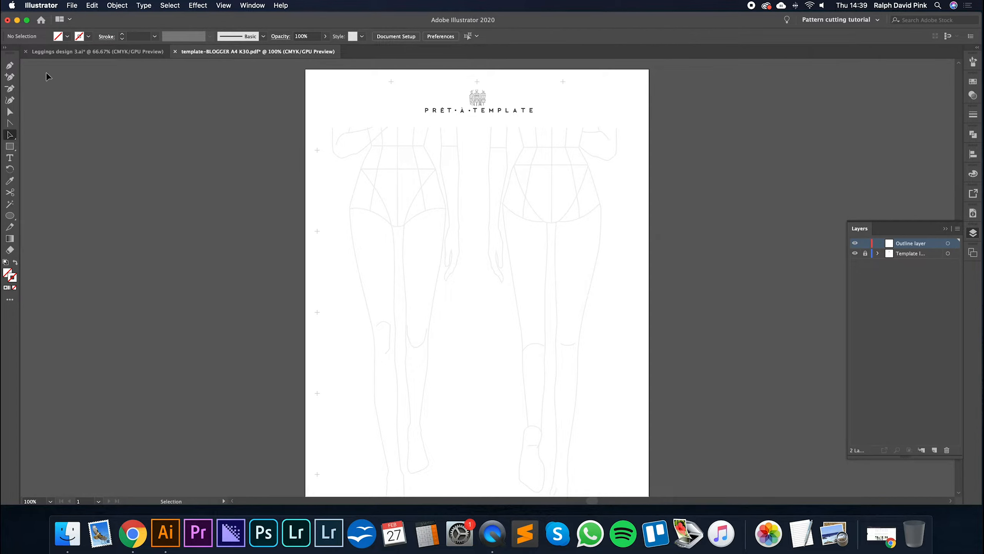
- Choose the Pen tool and set its stroke weight to 1 pt
{"action": "left_click", "coordinate": [10, 65]}
{"action": "left_click", "coordinate": [973, 115]}
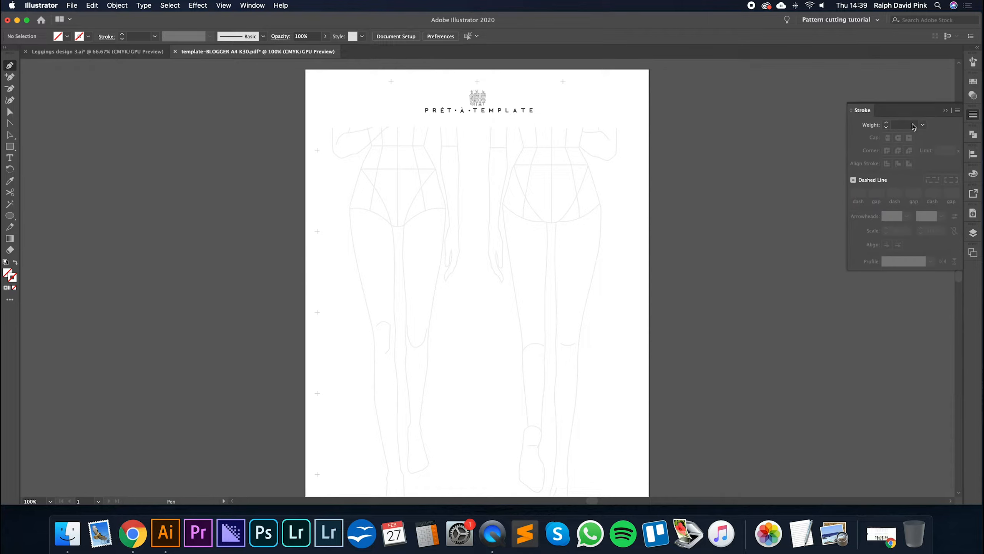
{"action": "left_click", "coordinate": [887, 124]}
{"action": "left_click", "coordinate": [887, 124]}
{"action": "left_click", "coordinate": [887, 124]}
{"action": "left_click", "coordinate": [887, 124]}
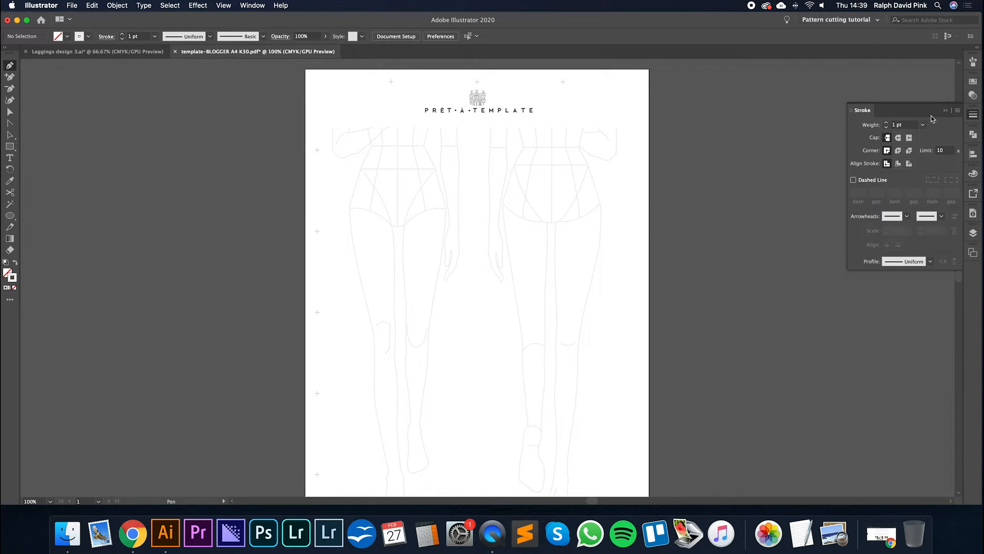
{"action": "left_click", "coordinate": [946, 111]}
- Draw a trial Pen curve across the back figure's hips and delete it
{"action": "left_click", "coordinate": [514, 168]}
{"action": "left_click_drag", "start_coordinate": [549, 202], "coordinate": [529, 252]}
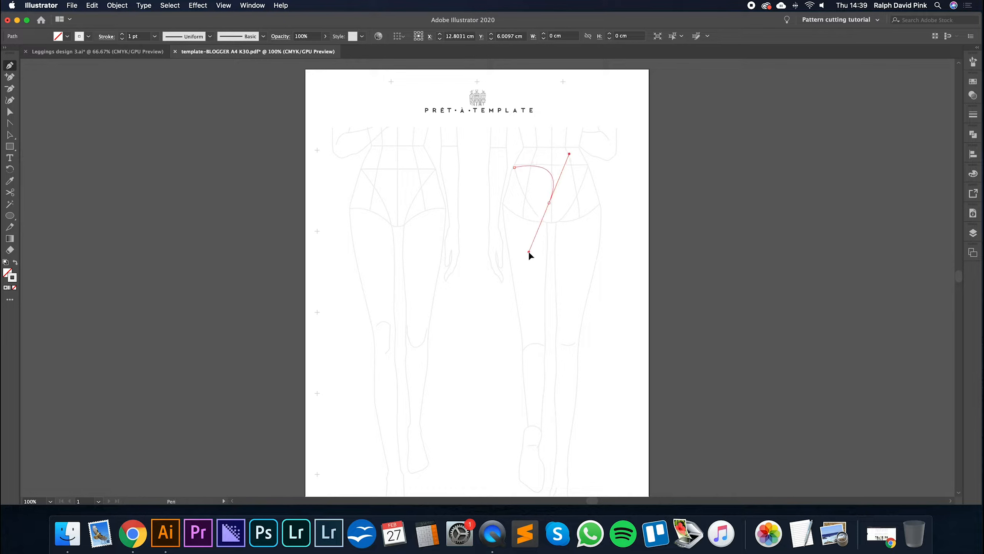
{"action": "key", "text": "a"}
{"action": "left_click", "coordinate": [575, 238]}
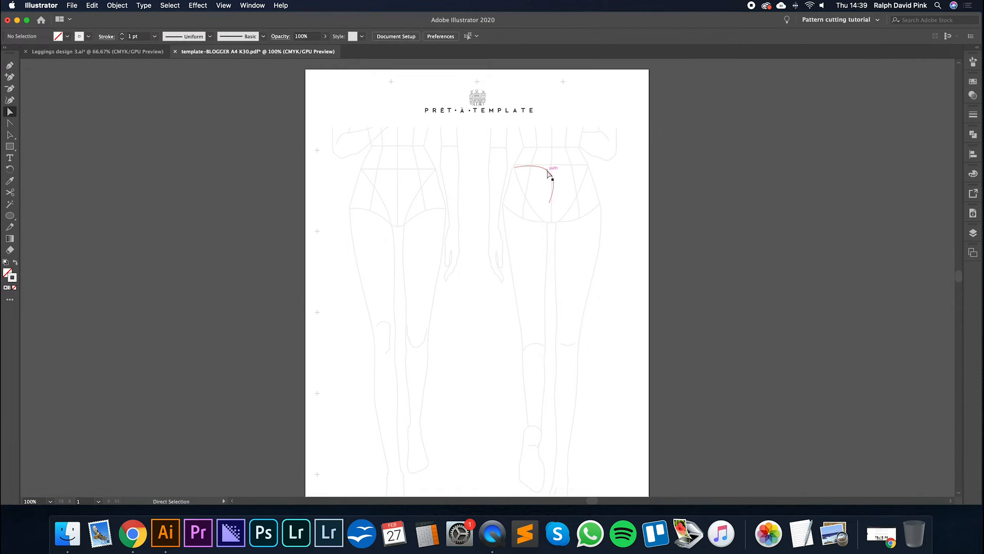
{"action": "left_click", "coordinate": [550, 173]}
{"action": "key", "text": "Delete"}
{"action": "key", "text": "Delete"}
- Set the stroke weight for the Pen tool to 1.5 pt
{"action": "left_click", "coordinate": [9, 65]}
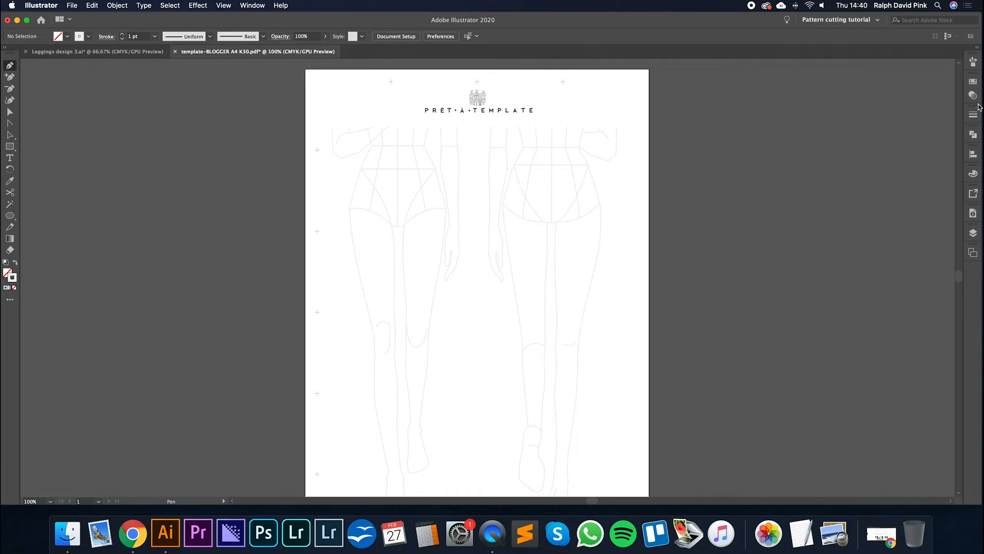
{"action": "left_click", "coordinate": [974, 115]}
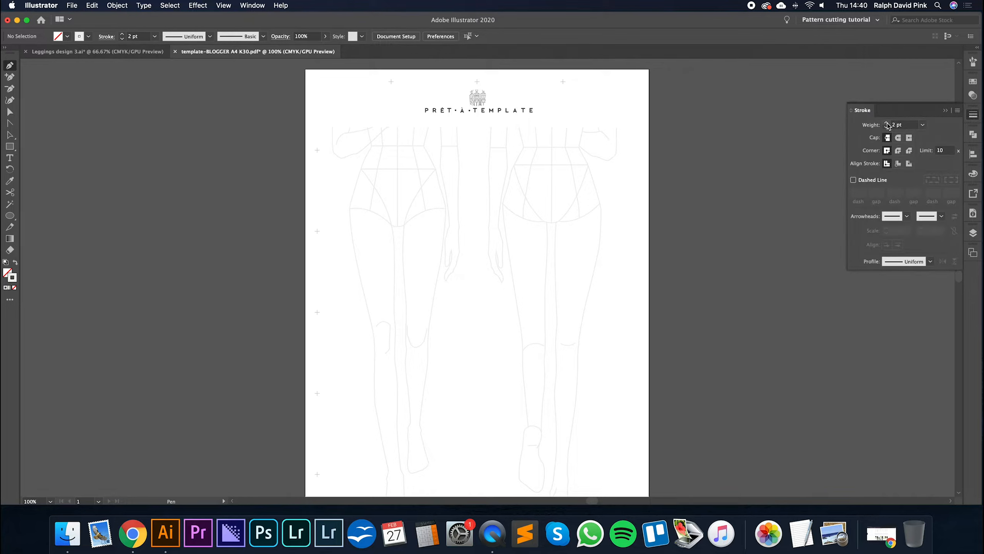
{"action": "left_click", "coordinate": [895, 126]}
{"action": "key", "text": "BackSpace"}
{"action": "type", "text": "1.5"}
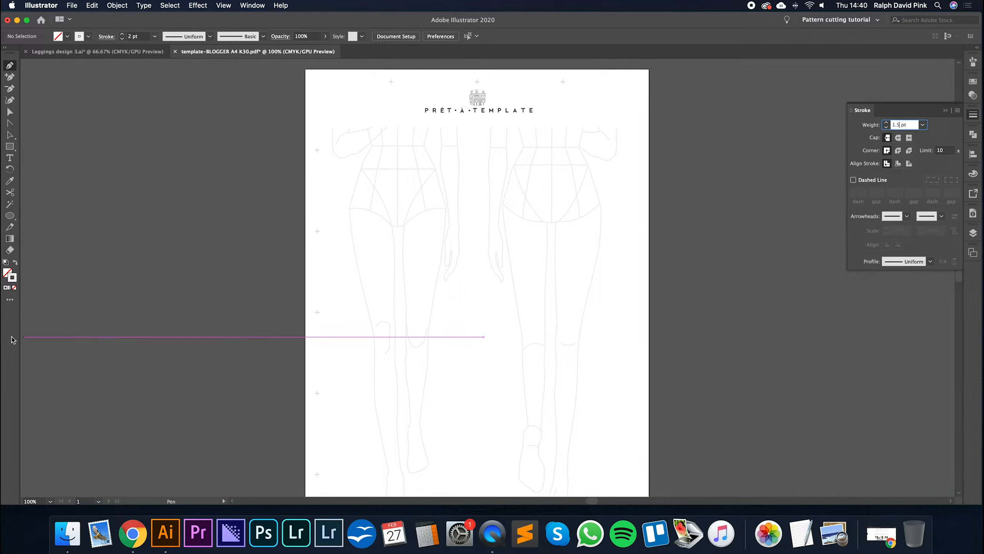
- Set the stroke colour for new Pen lines to black
{"action": "double_click", "coordinate": [13, 278]}
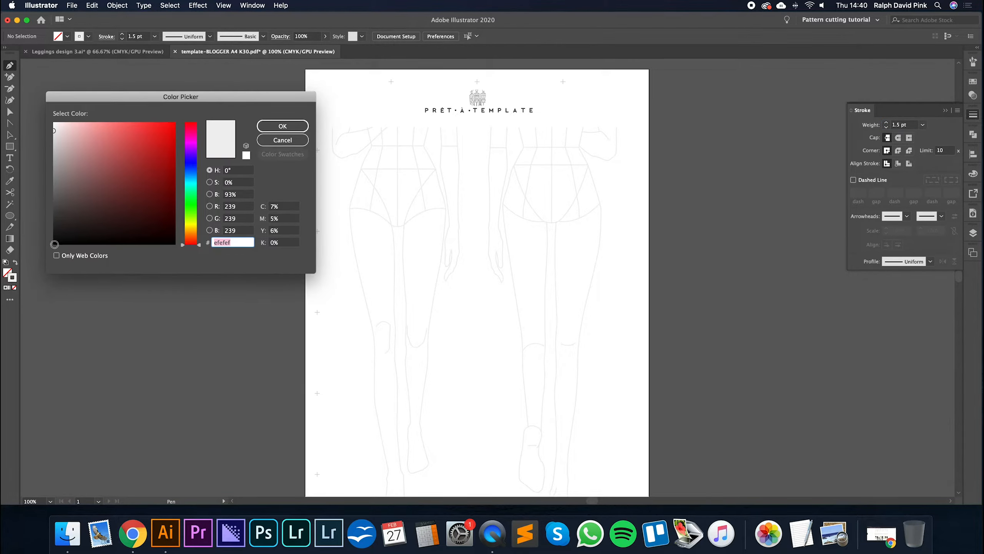
{"action": "left_click", "coordinate": [53, 244]}
{"action": "left_click", "coordinate": [282, 125]}
- Draw a trial Pen curve across both figures and delete it
{"action": "left_click", "coordinate": [406, 187]}
{"action": "left_click_drag", "start_coordinate": [473, 240], "coordinate": [463, 310]}
{"action": "left_click_drag", "start_coordinate": [542, 188], "coordinate": [567, 280]}
{"action": "key", "text": "BackSpace"}
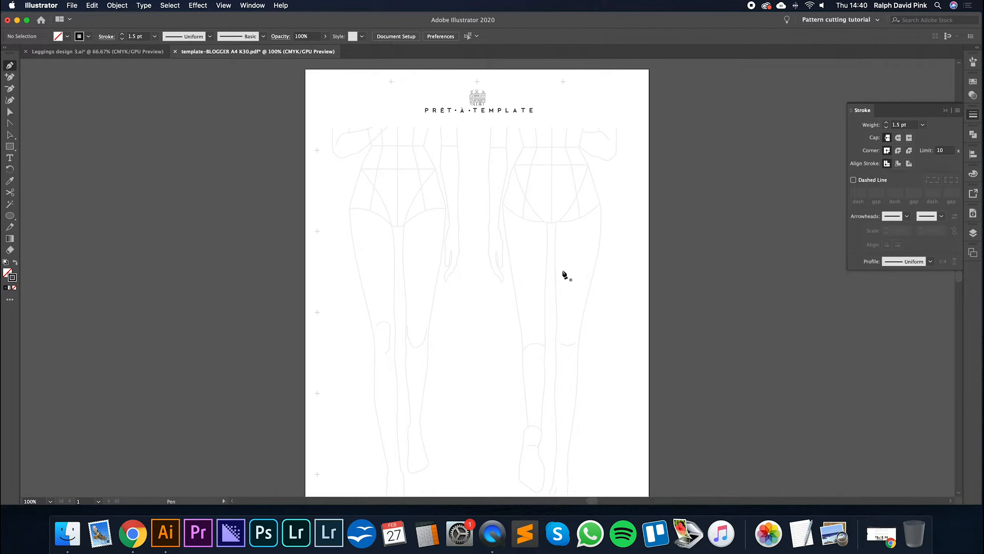
- Try tracing the front figure's outer edge from the waist down to the upper thigh with many closely spaced Pen anchor points
{"action": "scroll", "coordinate": [569, 275], "scroll_direction": "down", "scroll_amount": 1}
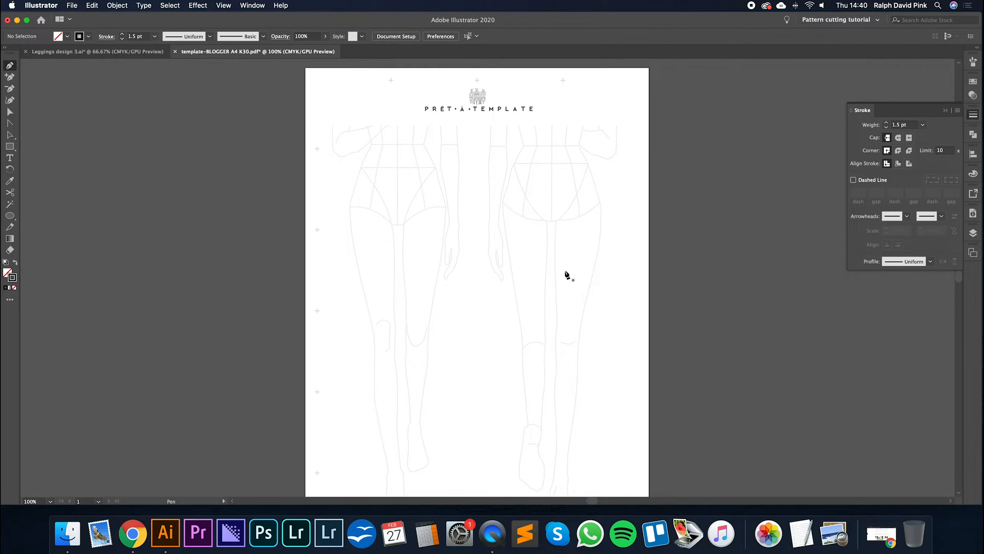
{"action": "left_click", "coordinate": [371, 144]}
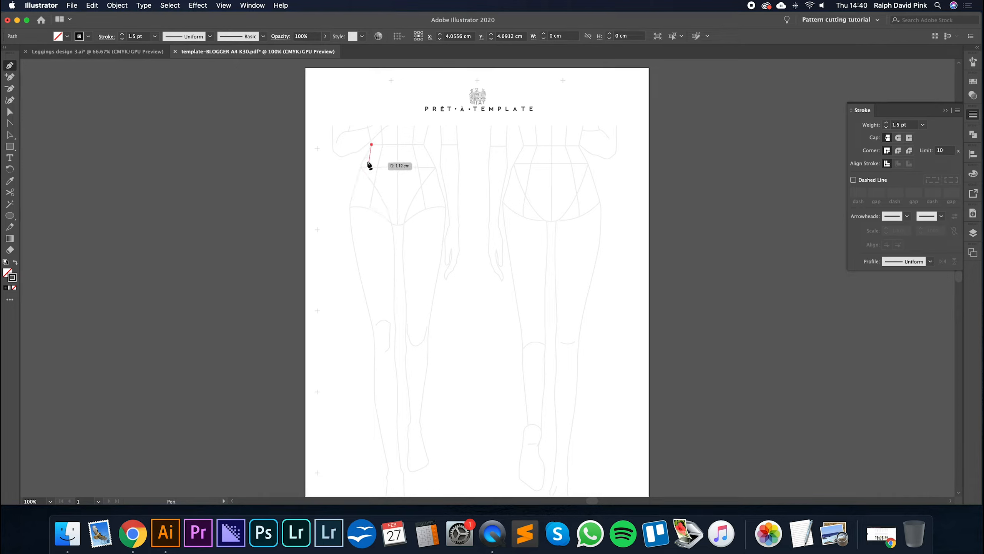
{"action": "left_click_drag", "start_coordinate": [354, 188], "coordinate": [350, 203]}
{"action": "left_click", "coordinate": [350, 201]}
{"action": "left_click", "coordinate": [351, 227]}
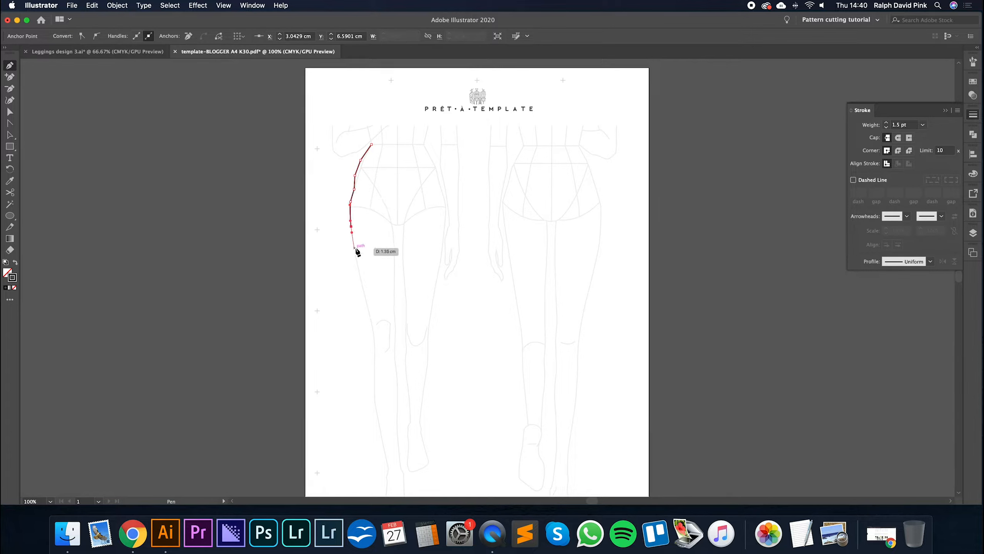
{"action": "left_click", "coordinate": [357, 250]}
- Undo all the closely spaced anchor points along the front figure's hip and thigh
{"action": "key", "text": "super+z"}
{"action": "key", "text": "super+z"}
{"action": "key", "text": "super+z"}
{"action": "key", "text": "super+z"}
{"action": "key", "text": "super+z"}
{"action": "key", "text": "super+z"}
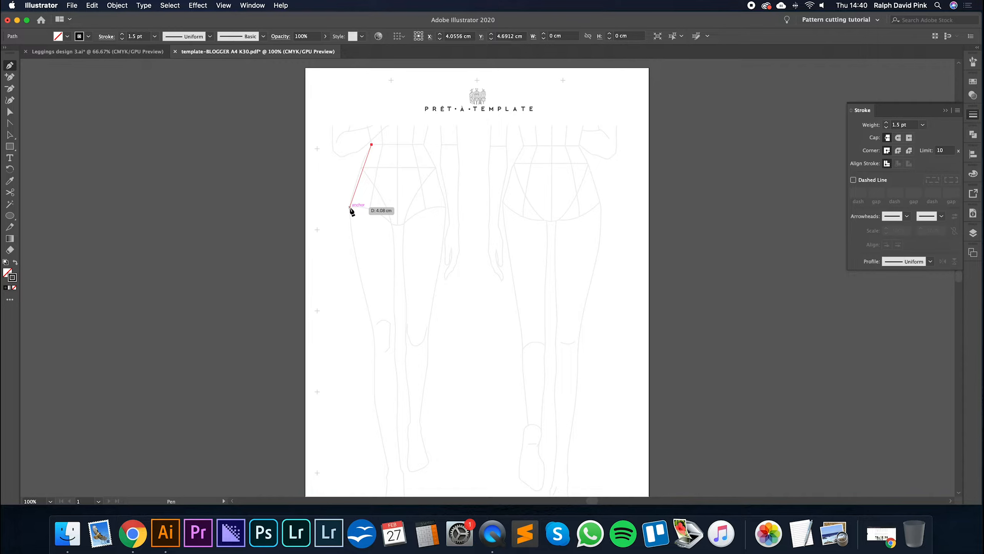
{"action": "key", "text": "super+z"}
- Trace the front figure's outer leg with the Pen tool from the waist over the hip, knee and calf to just above the ankle
{"action": "left_click", "coordinate": [372, 145]}
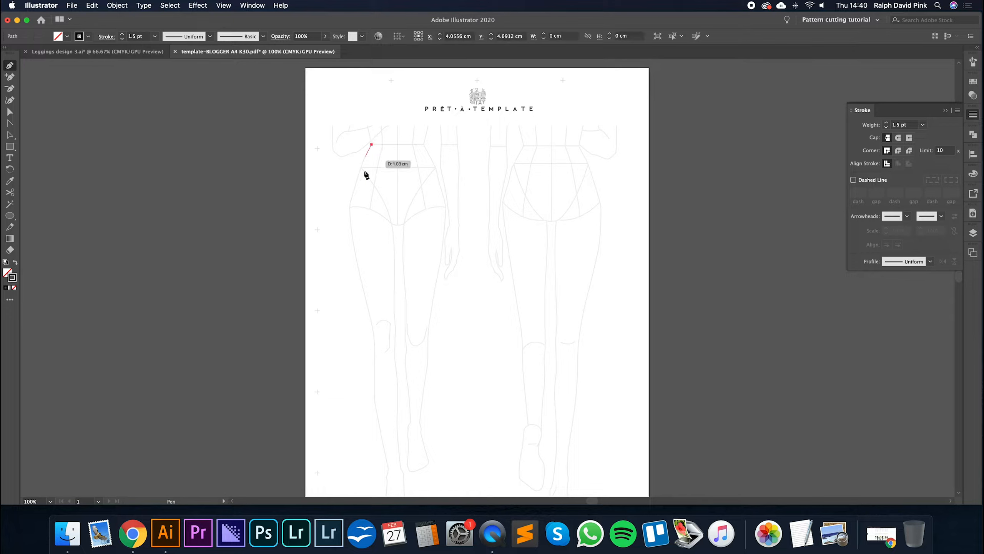
{"action": "left_click", "coordinate": [350, 208]}
{"action": "left_click_drag", "start_coordinate": [349, 211], "coordinate": [351, 231]}
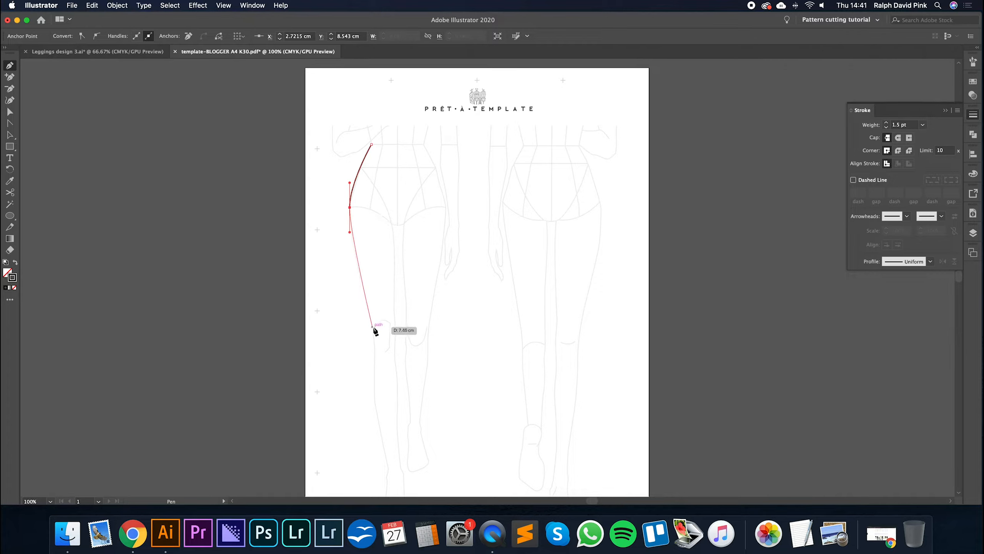
{"action": "left_click_drag", "start_coordinate": [374, 341], "coordinate": [394, 282]}
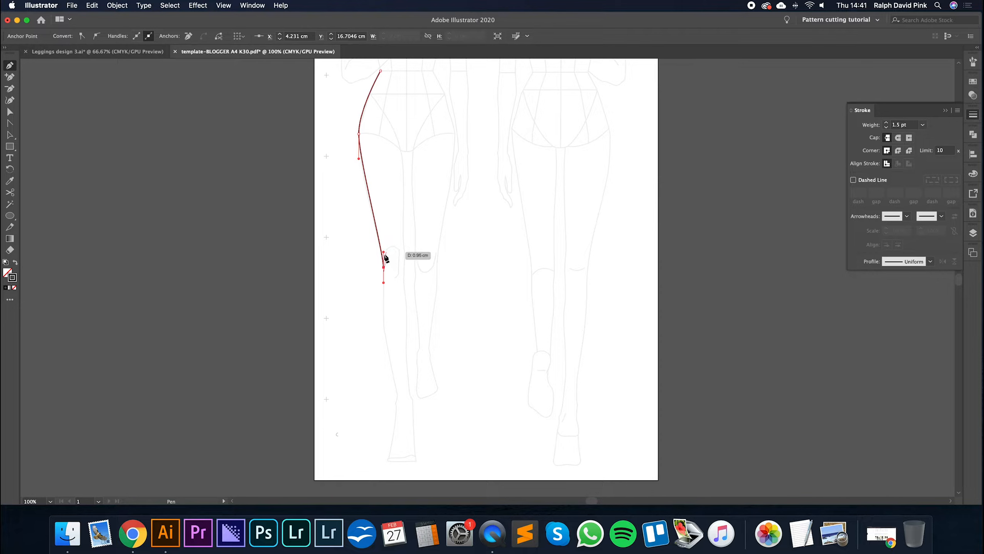
{"action": "left_click", "coordinate": [383, 328]}
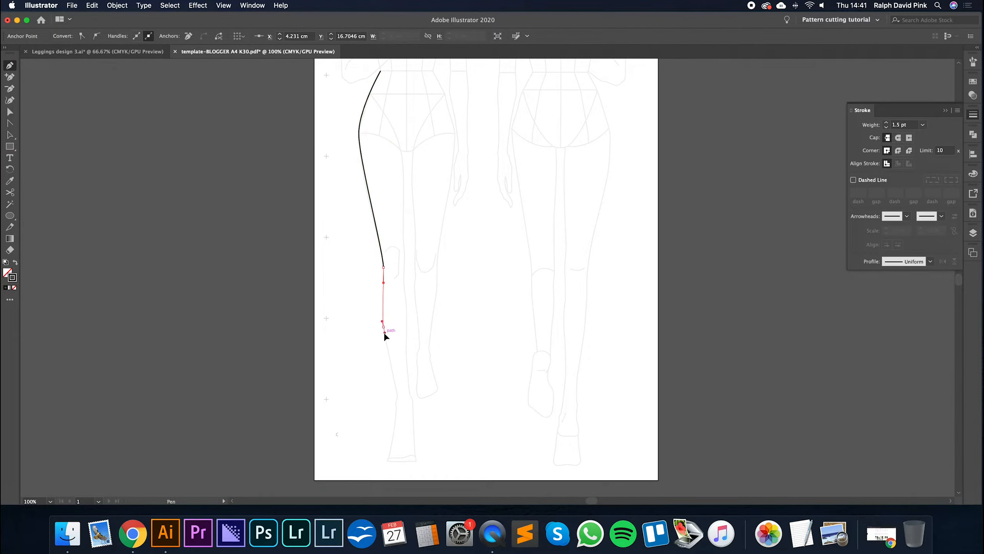
{"action": "mouse_move", "coordinate": [385, 345]}
{"action": "left_mouse_down"}
{"action": "mouse_move", "coordinate": [386, 337]}
{"action": "mouse_move", "coordinate": [387, 348]}
{"action": "left_mouse_up"}
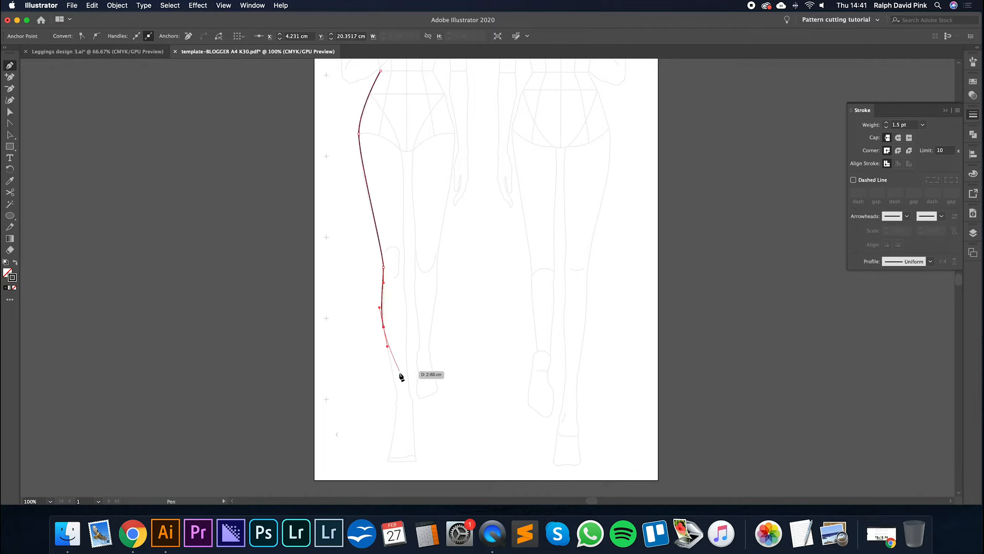
{"action": "left_click", "coordinate": [396, 390]}
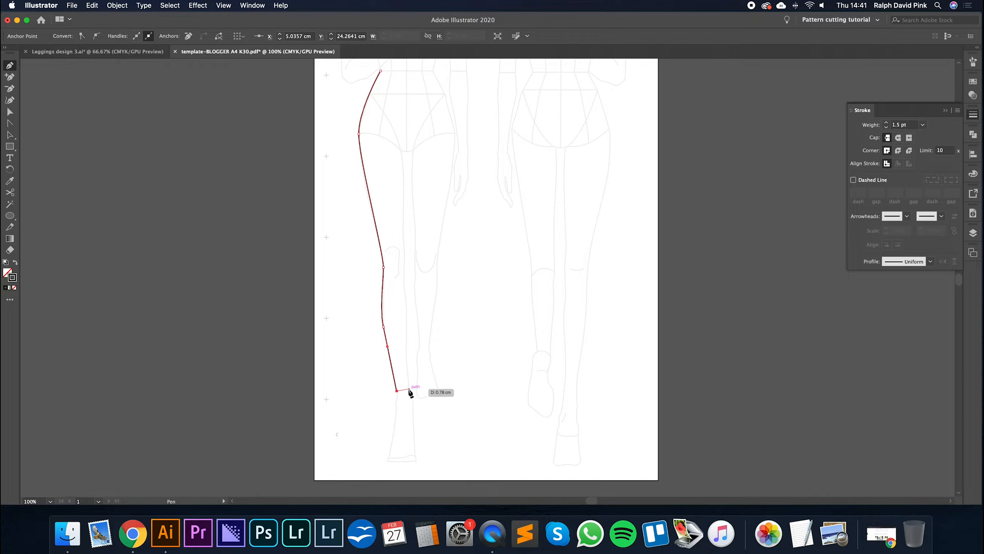
- Draw a slightly curved hem across the front figure's first ankle and remove the last anchor's outgoing direction handle
{"action": "left_click_drag", "start_coordinate": [409, 389], "coordinate": [409, 387]}
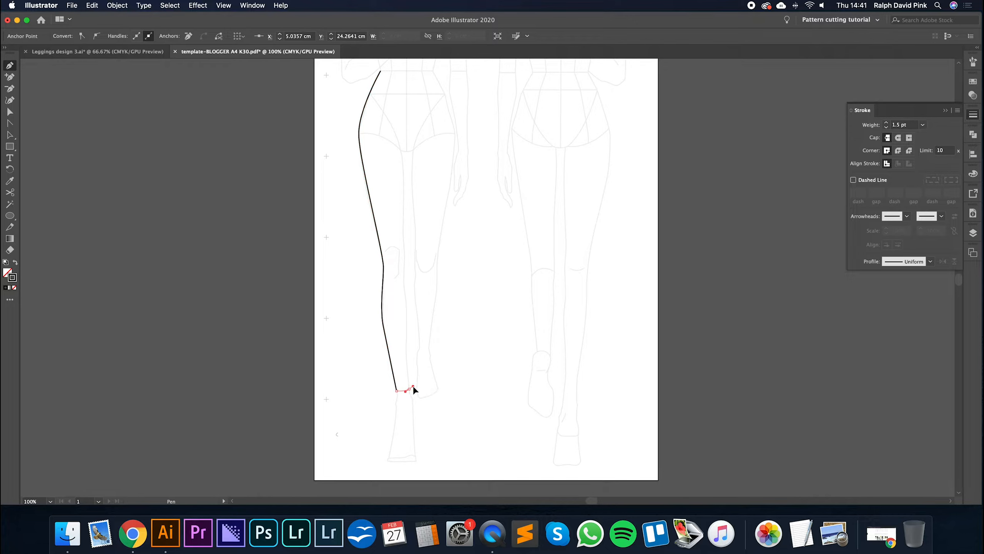
{"action": "key", "text": "super+equal"}
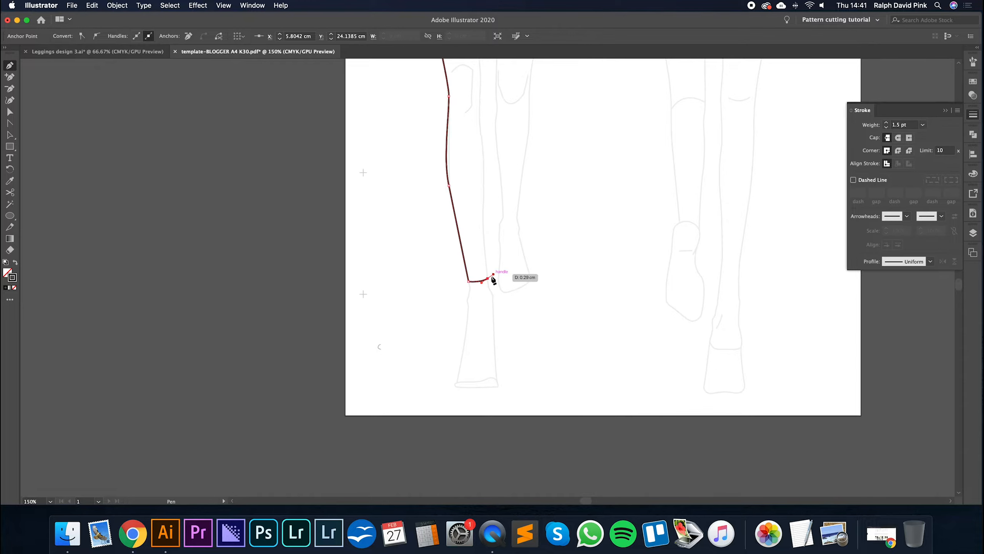
{"action": "key", "text": "Escape"}
{"action": "left_click", "coordinate": [488, 278]}
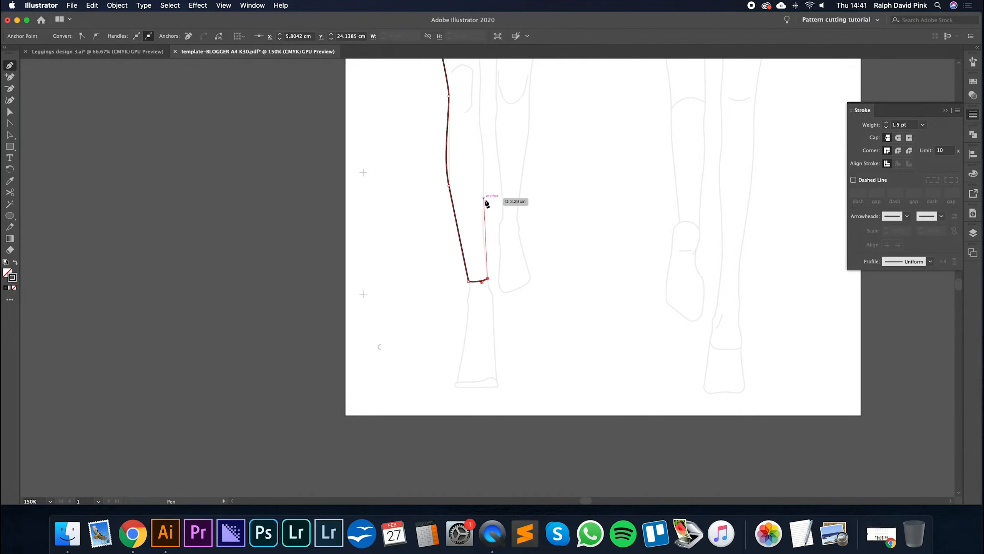
- Trace the same leg's inner edge from the hem up past the knee and round off the crotch
{"action": "left_click_drag", "start_coordinate": [484, 200], "coordinate": [486, 170]}
{"action": "scroll", "coordinate": [492, 279], "scroll_direction": "up", "scroll_amount": 8}
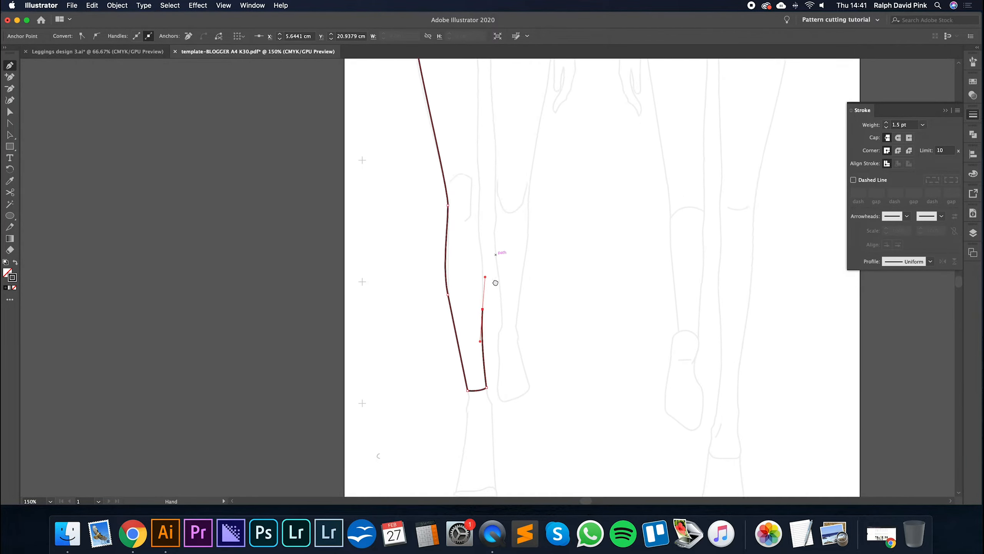
{"action": "left_click", "coordinate": [475, 268]}
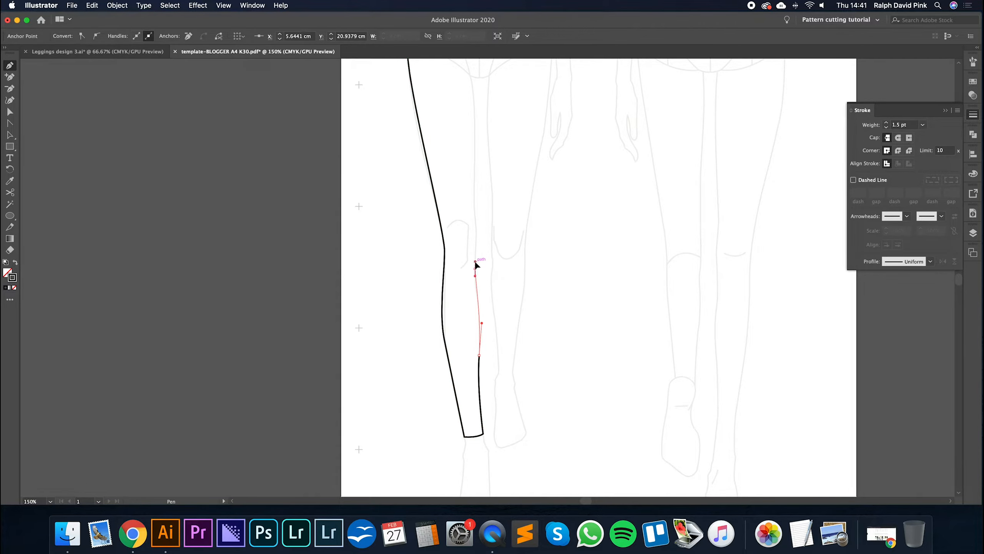
{"action": "scroll", "coordinate": [494, 275], "scroll_direction": "up", "scroll_amount": 4}
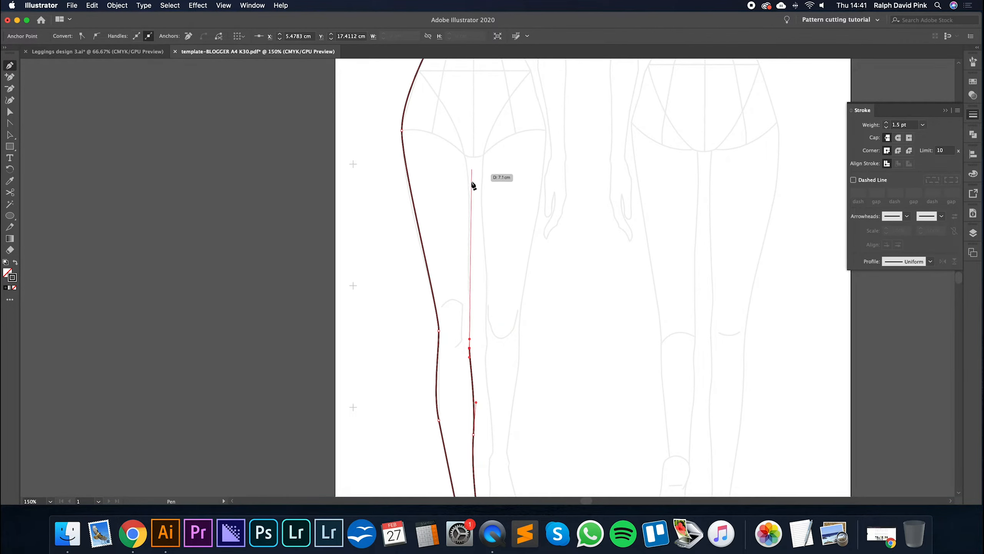
{"action": "left_click_drag", "start_coordinate": [468, 189], "coordinate": [479, 157]}
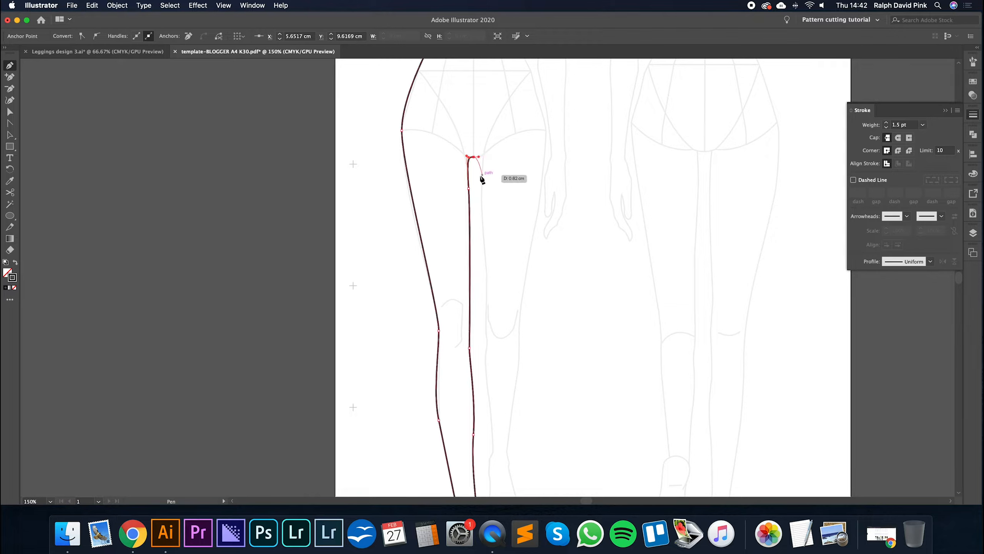
- Trace the front figure's second inner leg from the crotch down past the knee and calf to just above the ankle
{"action": "left_click_drag", "start_coordinate": [482, 192], "coordinate": [482, 229]}
{"action": "left_click_drag", "start_coordinate": [487, 321], "coordinate": [493, 249]}
{"action": "key", "text": "super+z"}
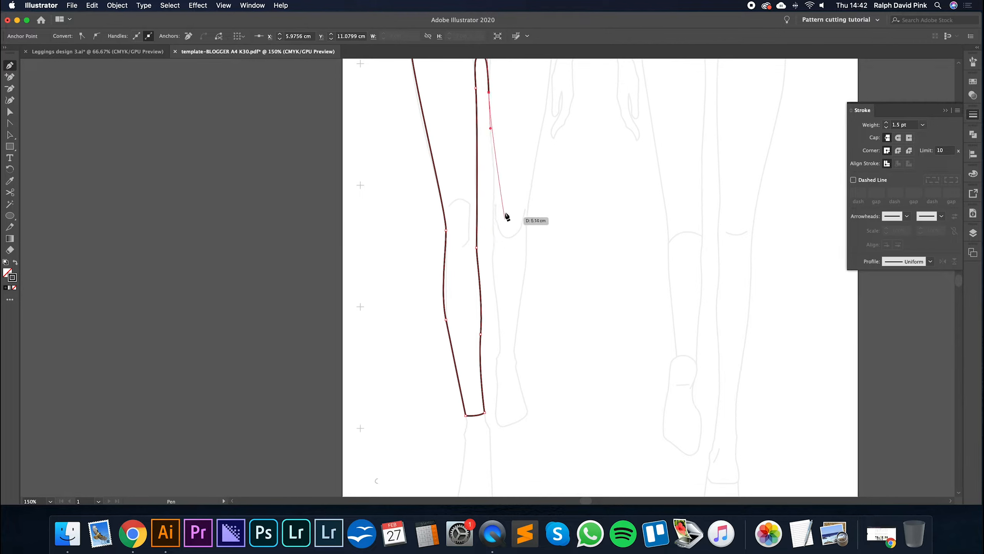
{"action": "left_click_drag", "start_coordinate": [494, 182], "coordinate": [494, 197]}
{"action": "left_click", "coordinate": [494, 235]}
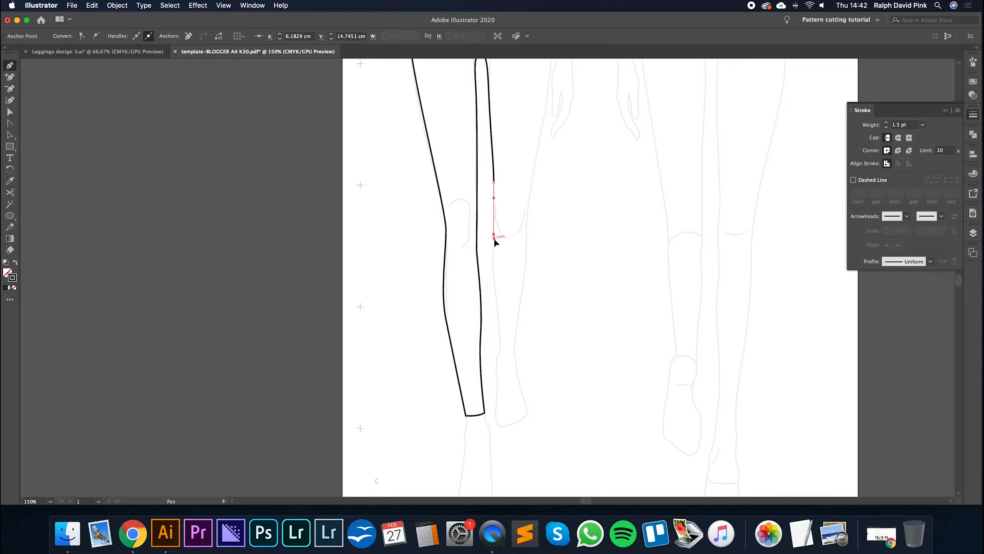
{"action": "left_click_drag", "start_coordinate": [494, 248], "coordinate": [497, 253]}
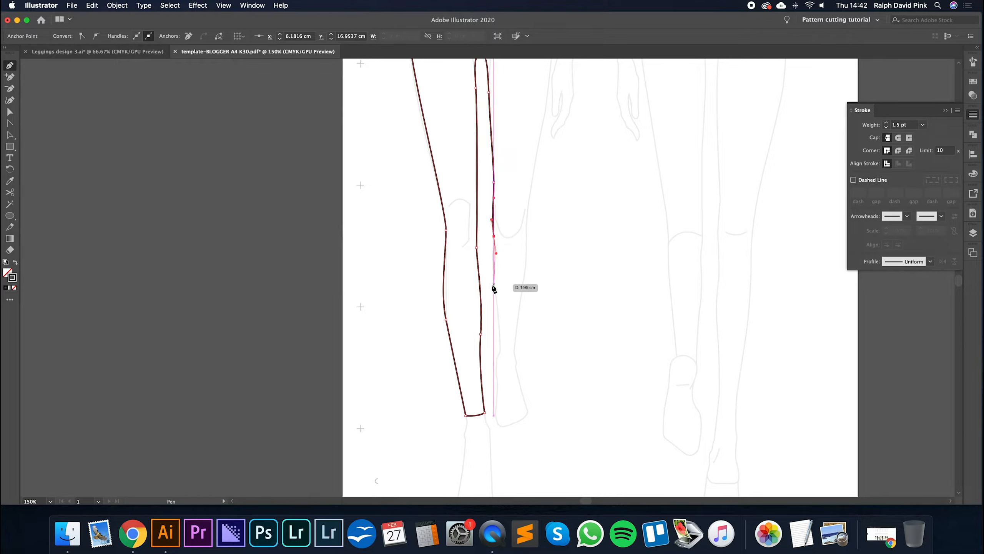
{"action": "left_click_drag", "start_coordinate": [494, 286], "coordinate": [498, 317]}
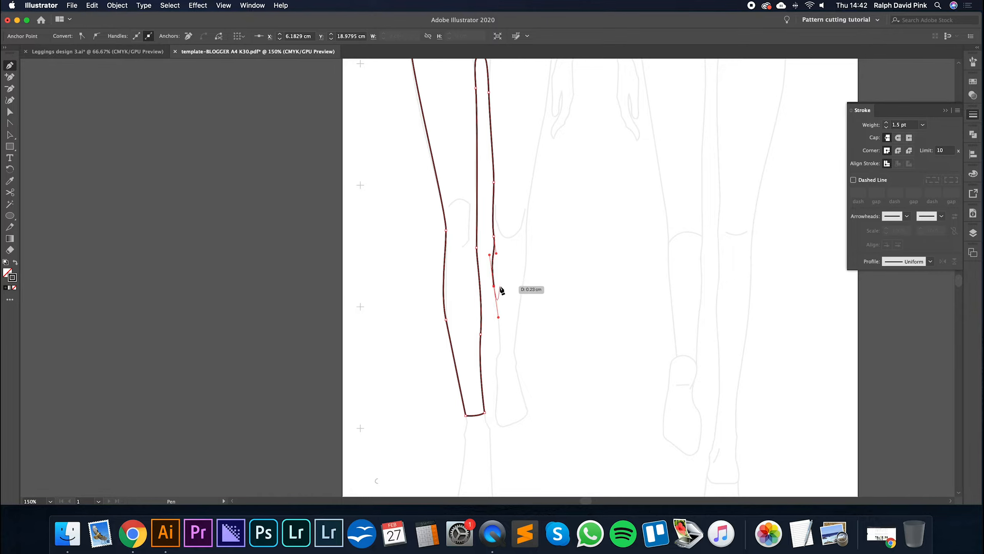
{"action": "left_click", "coordinate": [500, 351]}
- Draw a curved hem across the second ankle and undo the trial outer-calf segment that follows it
{"action": "left_click_drag", "start_coordinate": [514, 351], "coordinate": [520, 349]}
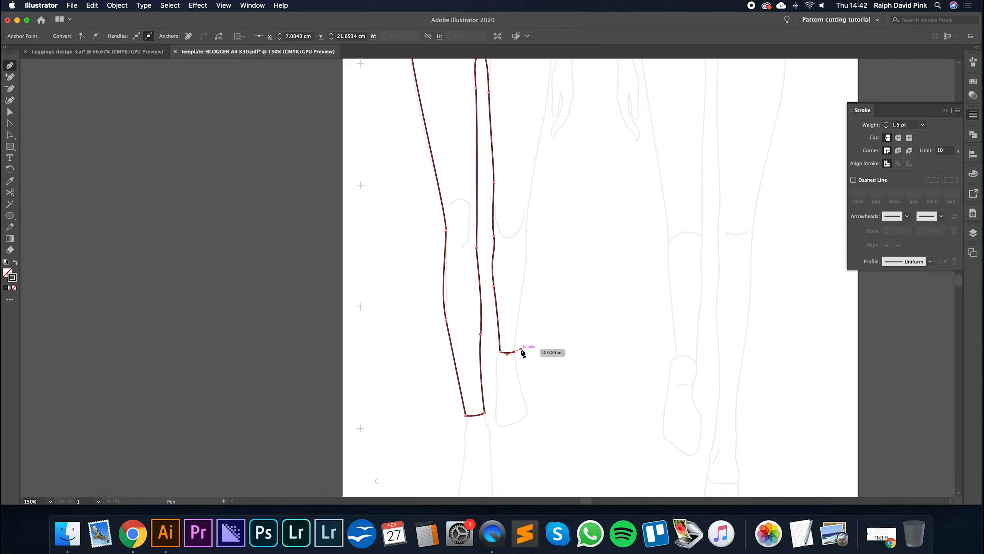
{"action": "left_click", "coordinate": [525, 275]}
{"action": "key", "text": "super+z"}
- Trace the second outer leg up over the calf, knee and hip to the waist and close the path along the waistline
{"action": "left_click_drag", "start_coordinate": [525, 258], "coordinate": [526, 244]}
{"action": "left_click_drag", "start_coordinate": [530, 196], "coordinate": [510, 348]}
{"action": "key", "text": "space"}
{"action": "left_click_drag", "start_coordinate": [523, 214], "coordinate": [523, 153]}
{"action": "left_click", "coordinate": [490, 120]}
{"action": "left_click", "coordinate": [411, 119]}
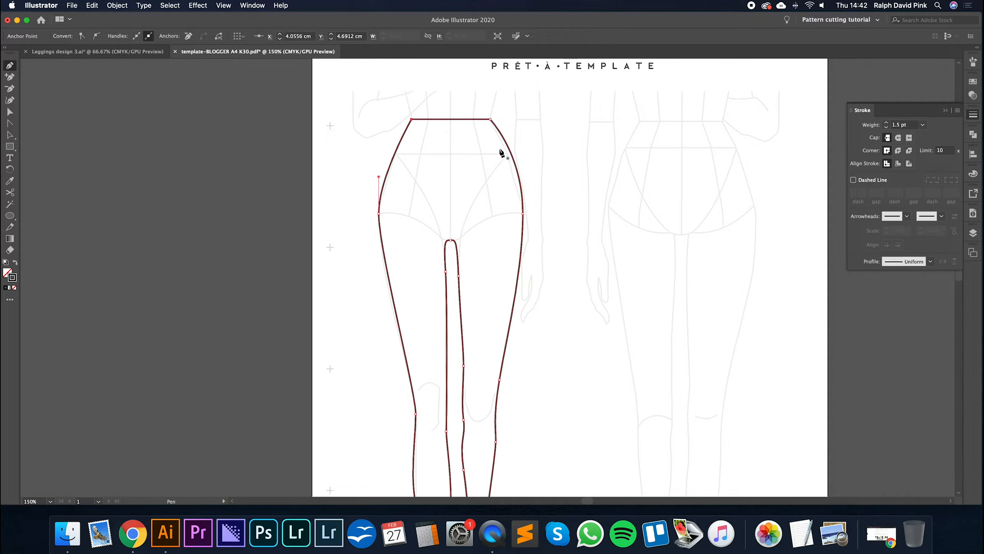
- Delete the waistline segment of the leggings outline and redraw it as a straight closing line between the two waist anchors
{"action": "key", "text": "a"}
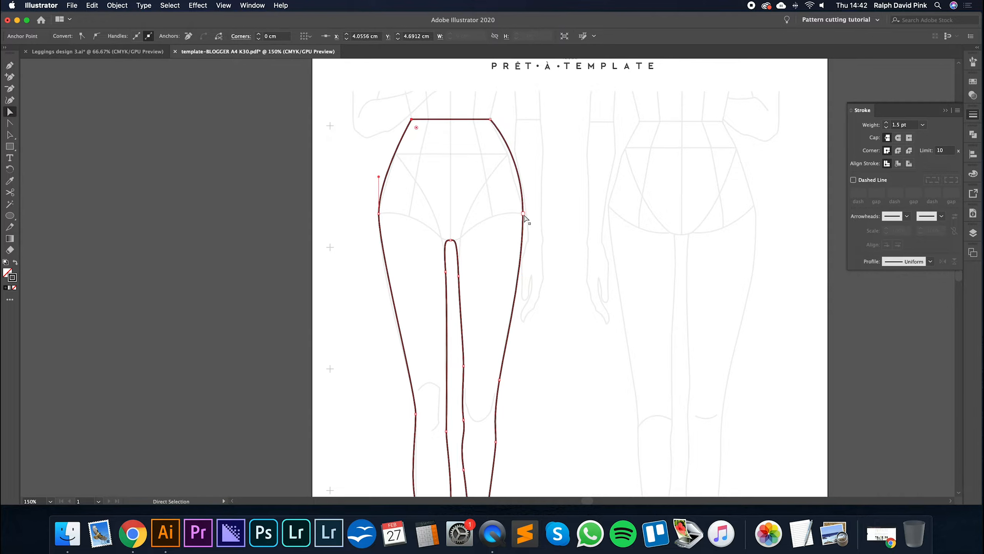
{"action": "left_click", "coordinate": [428, 120]}
{"action": "key", "text": "Delete"}
{"action": "left_click", "coordinate": [490, 120]}
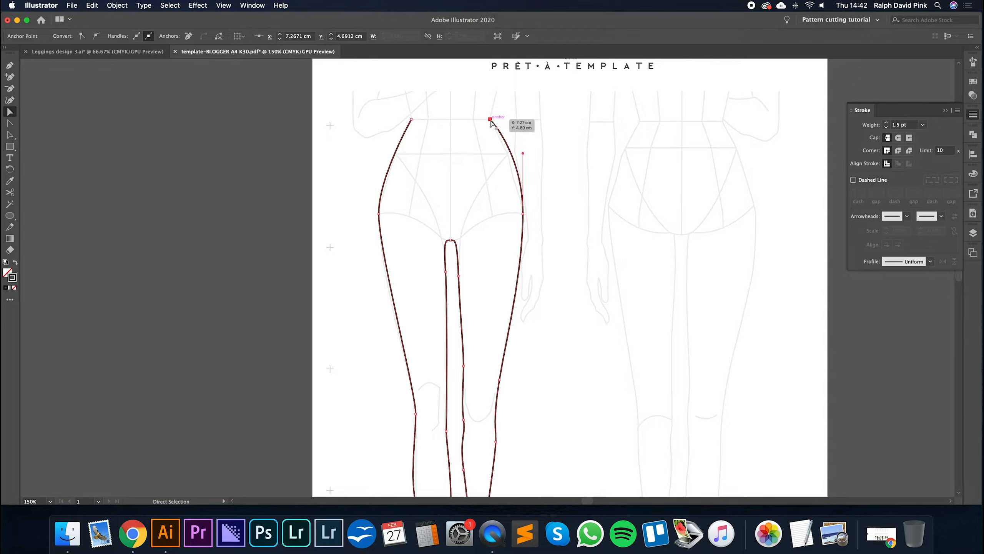
{"action": "key", "text": "p"}
{"action": "left_click", "coordinate": [490, 120]}
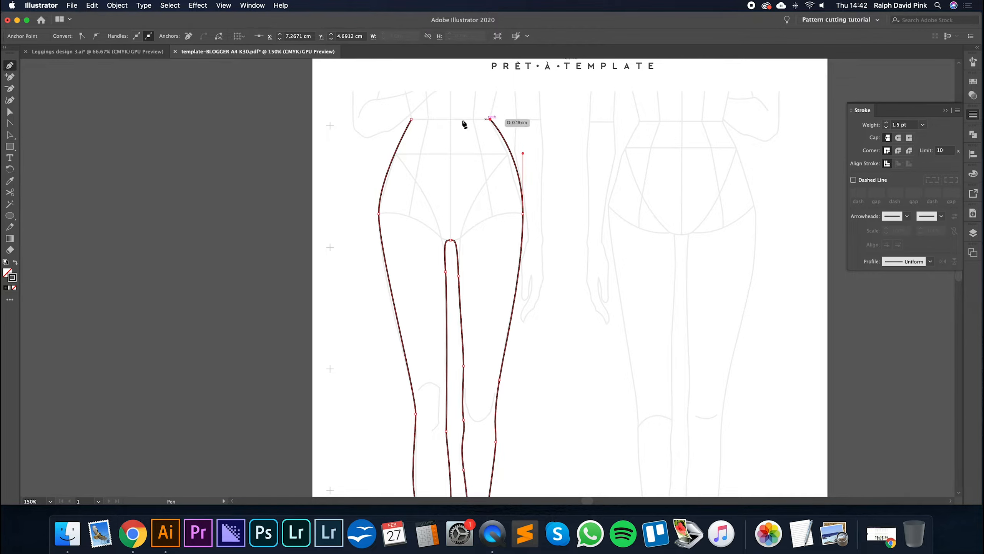
{"action": "left_click", "coordinate": [411, 119]}
{"action": "key", "text": "a"}
{"action": "left_click", "coordinate": [442, 145]}
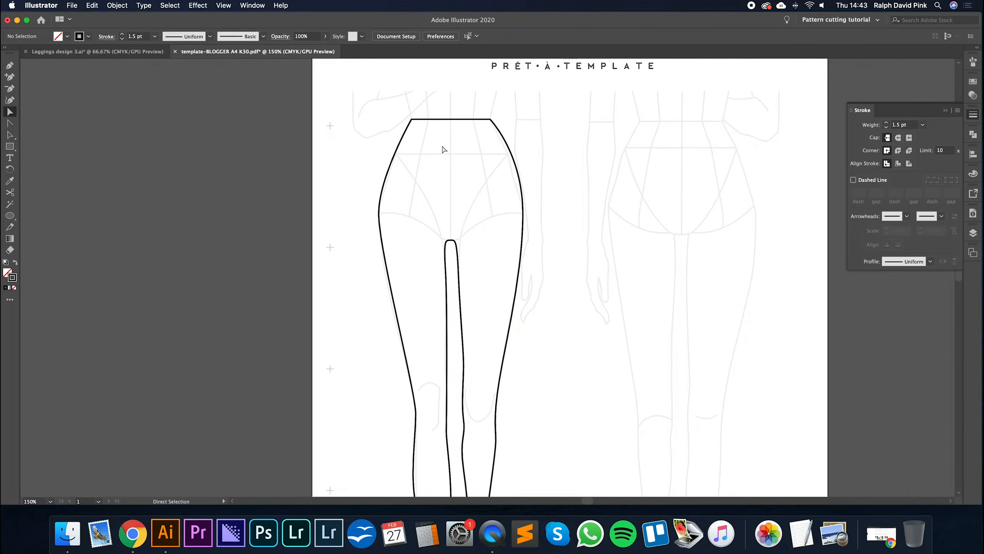
- Try applying the pale colour e8dfdf to the leggings outline and undo it
{"action": "scroll", "coordinate": [461, 116], "scroll_direction": "down", "scroll_amount": 1}
{"action": "left_click", "coordinate": [462, 102]}
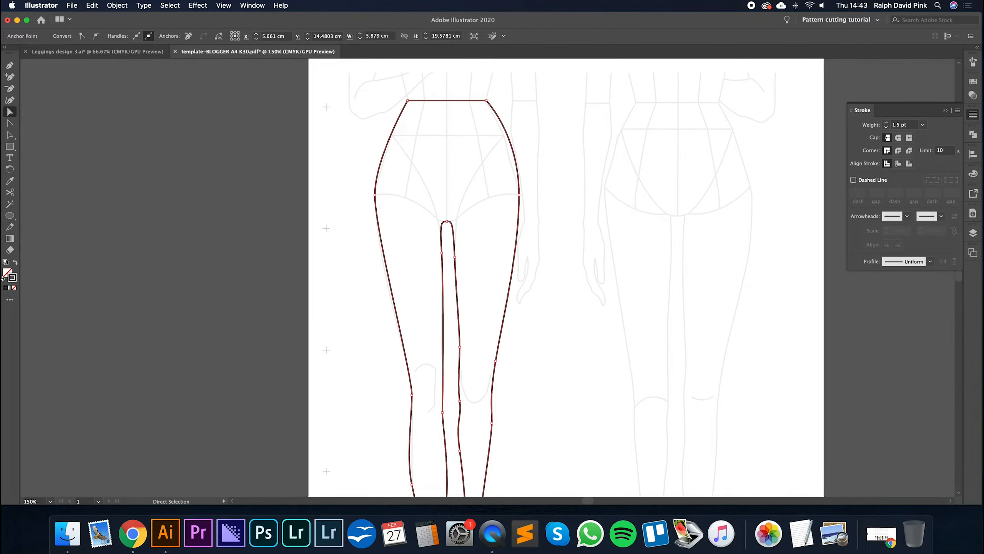
{"action": "double_click", "coordinate": [11, 275]}
{"action": "left_click", "coordinate": [56, 135]}
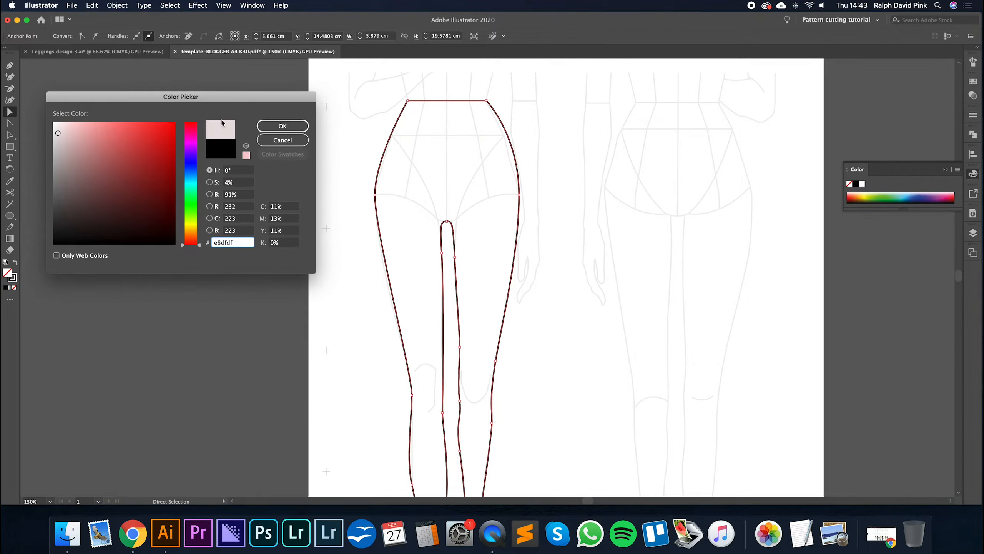
{"action": "left_click", "coordinate": [278, 126]}
{"action": "key", "text": "super+z"}
- Examine the traced outline and its anchor points from the waist and hip down to both ankle hems
{"action": "key", "text": "a"}
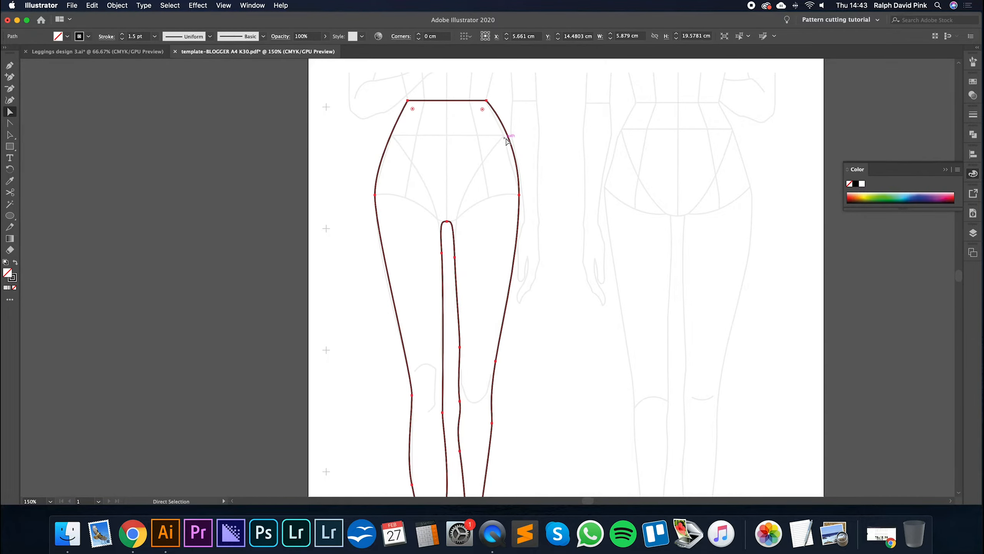
{"action": "left_click", "coordinate": [520, 161]}
{"action": "left_click", "coordinate": [516, 163]}
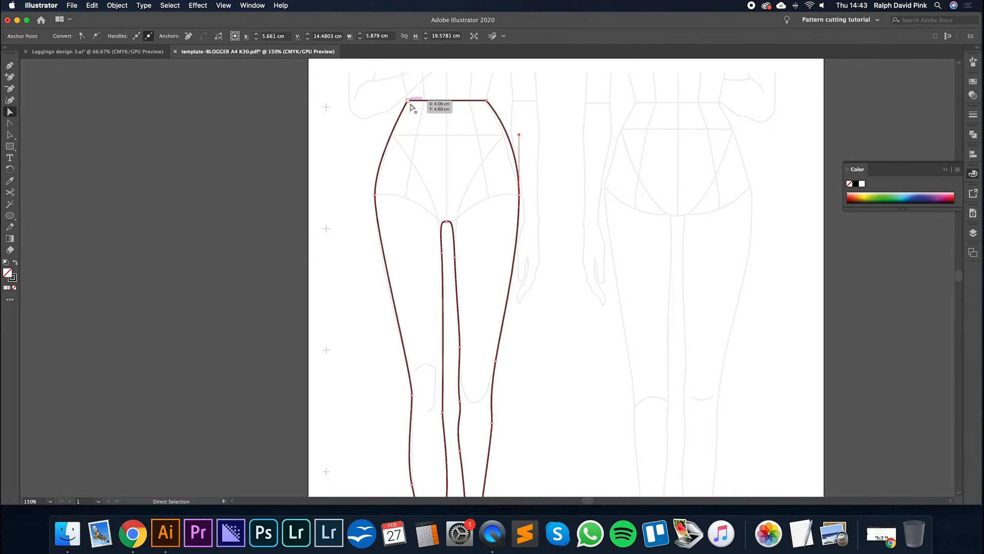
{"action": "left_click", "coordinate": [535, 198]}
{"action": "left_click_drag", "start_coordinate": [547, 204], "coordinate": [532, 112]}
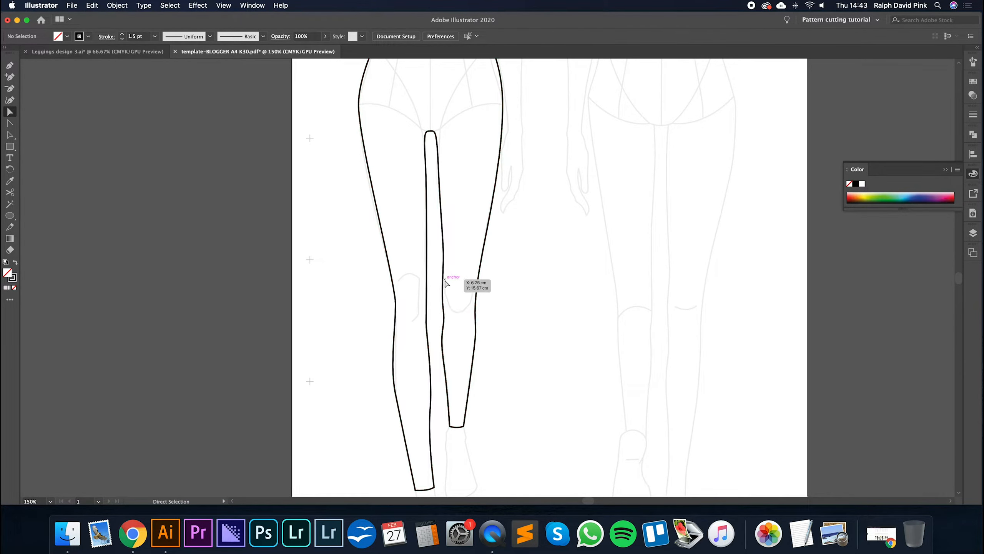
{"action": "left_click_drag", "start_coordinate": [459, 197], "coordinate": [455, 286]}
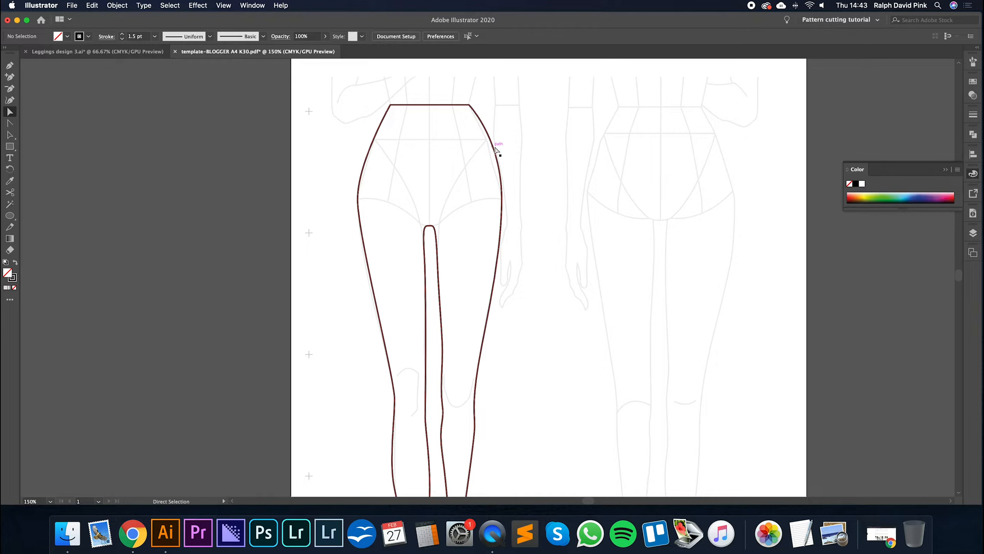
{"action": "left_click", "coordinate": [502, 182]}
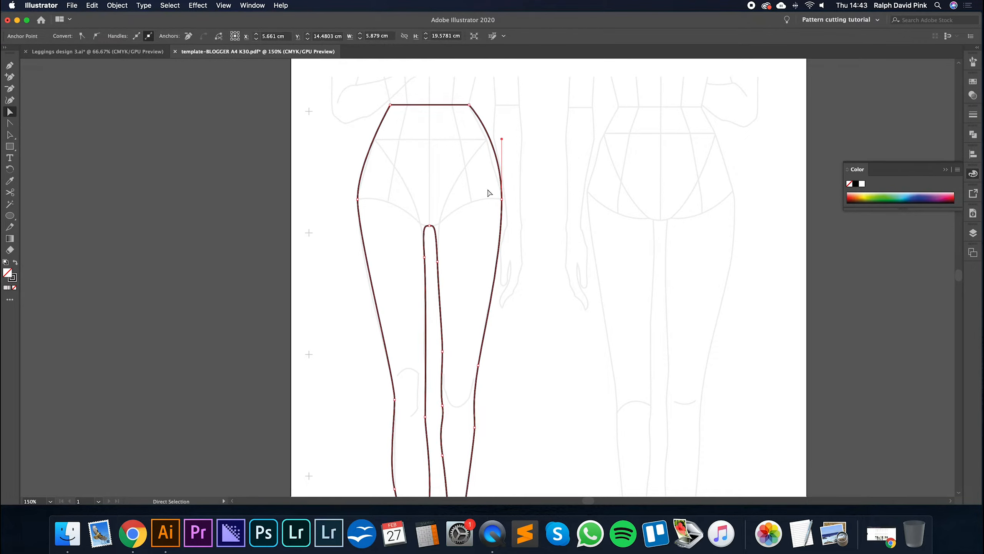
{"action": "left_click", "coordinate": [530, 162]}
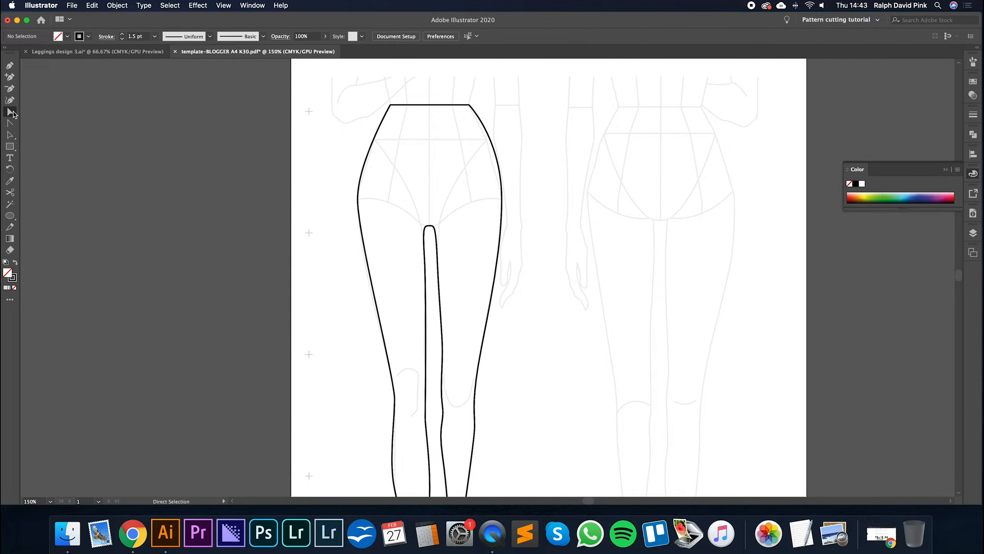
- Flatten the hip curve above the second leg by adjusting the hip anchor's upper direction handle with Direct Selection
{"action": "left_click", "coordinate": [502, 190]}
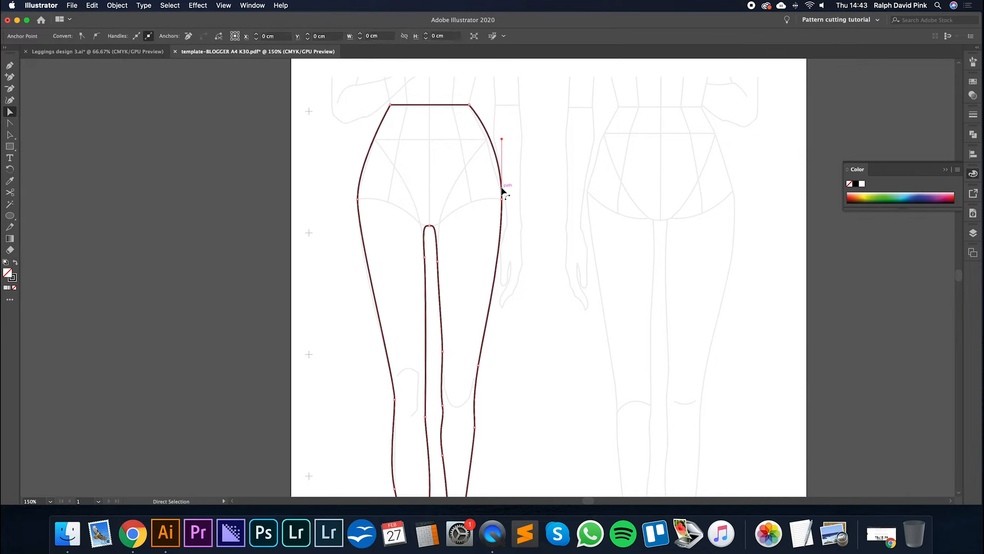
{"action": "left_click", "coordinate": [513, 187]}
{"action": "left_click", "coordinate": [503, 197]}
{"action": "left_click", "coordinate": [537, 185]}
{"action": "left_click", "coordinate": [503, 183]}
{"action": "left_click_drag", "start_coordinate": [502, 138], "coordinate": [506, 106]}
{"action": "left_click_drag", "start_coordinate": [505, 167], "coordinate": [504, 159]}
{"action": "left_click", "coordinate": [520, 190]}
{"action": "left_click", "coordinate": [502, 200]}
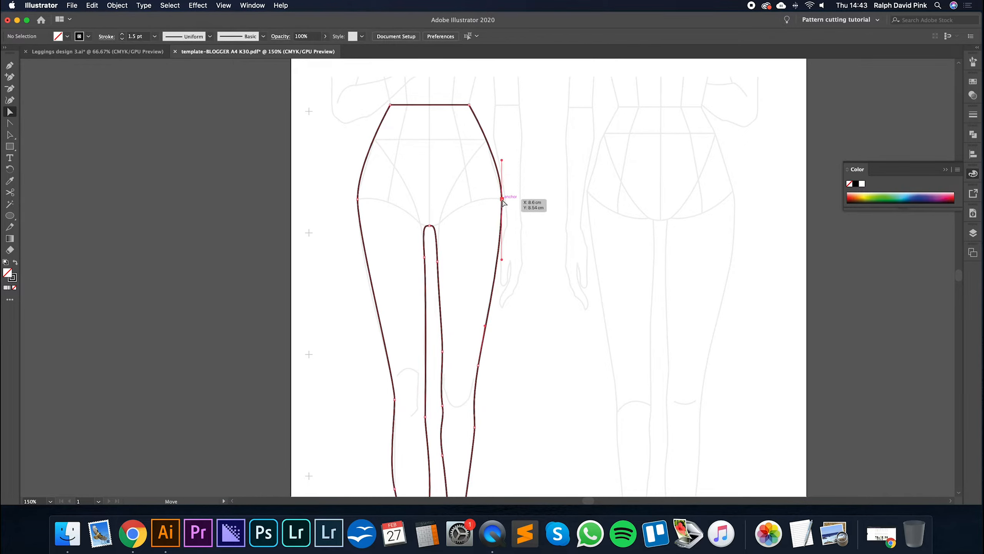
{"action": "left_click", "coordinate": [531, 188]}
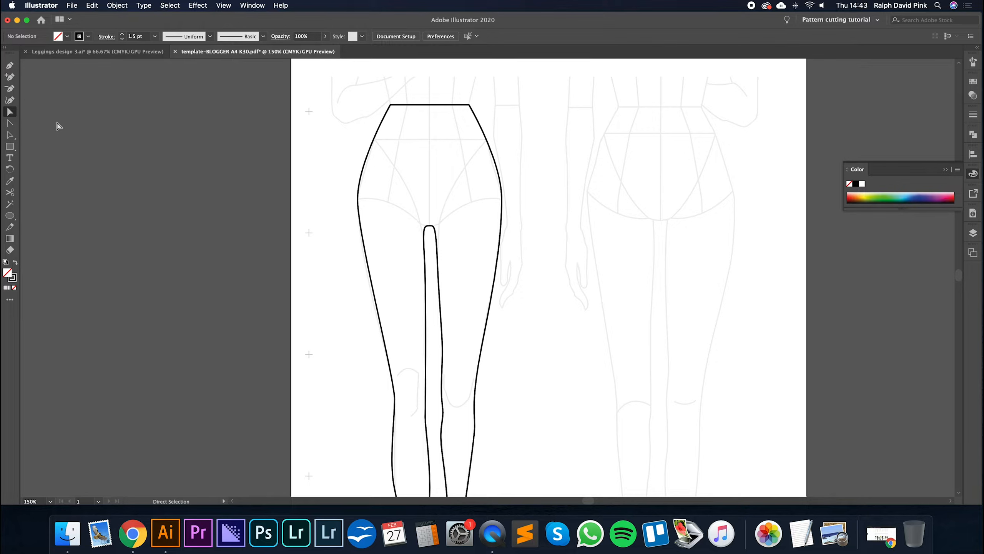
- Nudge the second leg's hip anchor inward and slightly down to X 8.4594 cm, Y 8.6104 cm
{"action": "left_click", "coordinate": [503, 200]}
{"action": "key", "text": "Left"}
{"action": "key", "text": "Left"}
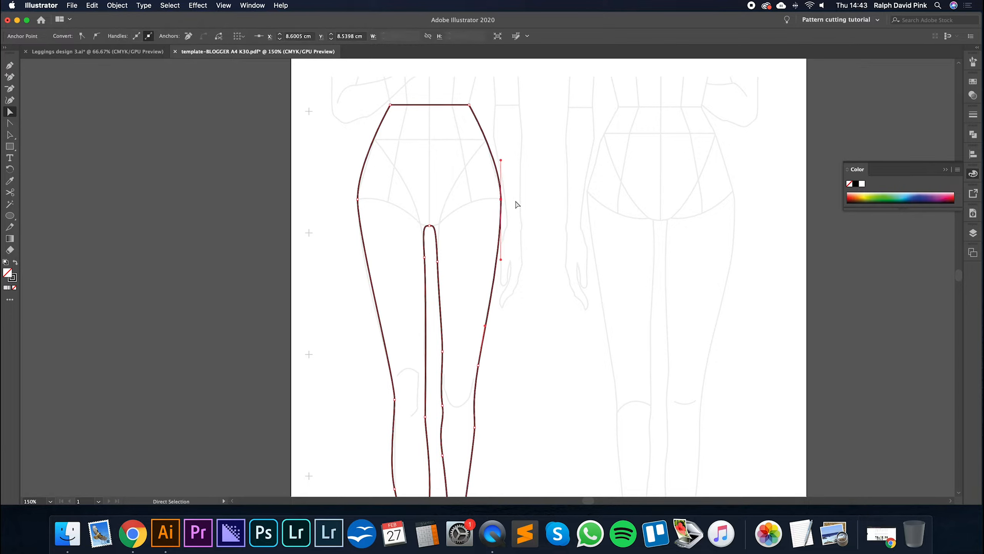
{"action": "key", "text": "Left"}
{"action": "key", "text": "Down"}
{"action": "key", "text": "Down"}
{"action": "key", "text": "Down"}
{"action": "key", "text": "Down"}
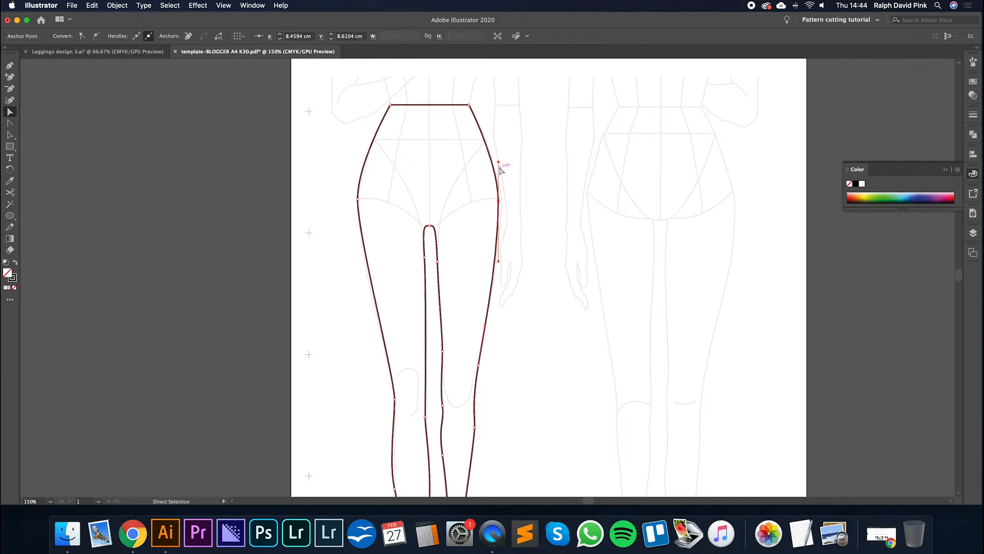
- Fine-tune the length of the moved hip anchor's upper direction handle to refine the waist-to-hip curve, and deselect the outline
{"action": "left_click_drag", "start_coordinate": [498, 162], "coordinate": [498, 155]}
{"action": "left_click", "coordinate": [507, 171]}
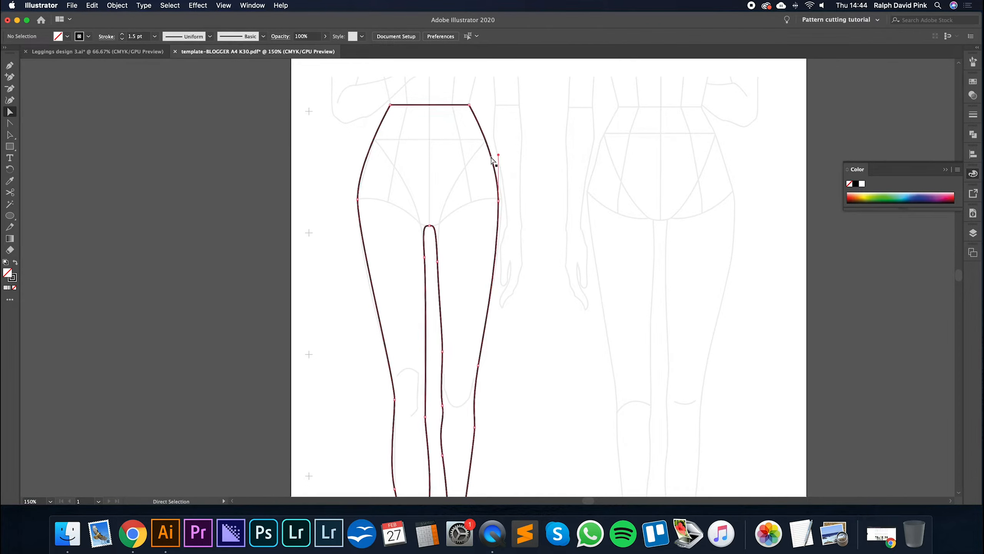
{"action": "left_click", "coordinate": [493, 158]}
{"action": "left_click_drag", "start_coordinate": [499, 155], "coordinate": [499, 160]}
{"action": "left_click", "coordinate": [530, 171]}
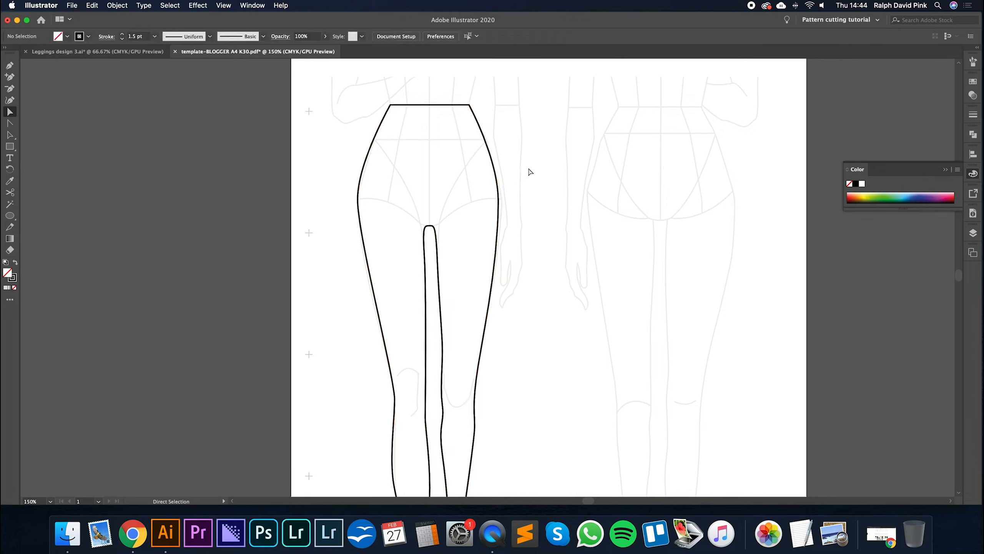
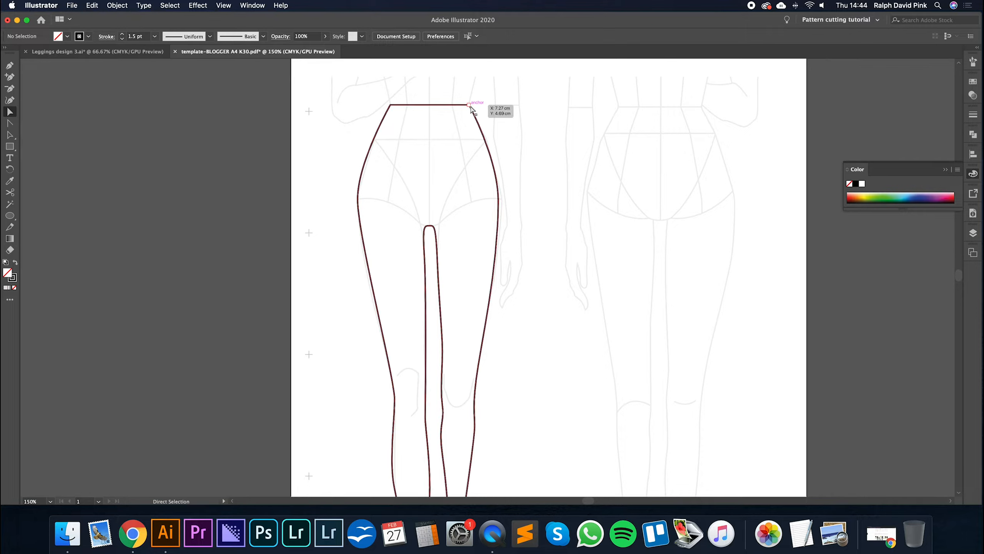
- Add an anchor point at the centre of the straight front waistline
{"action": "left_click", "coordinate": [10, 78]}
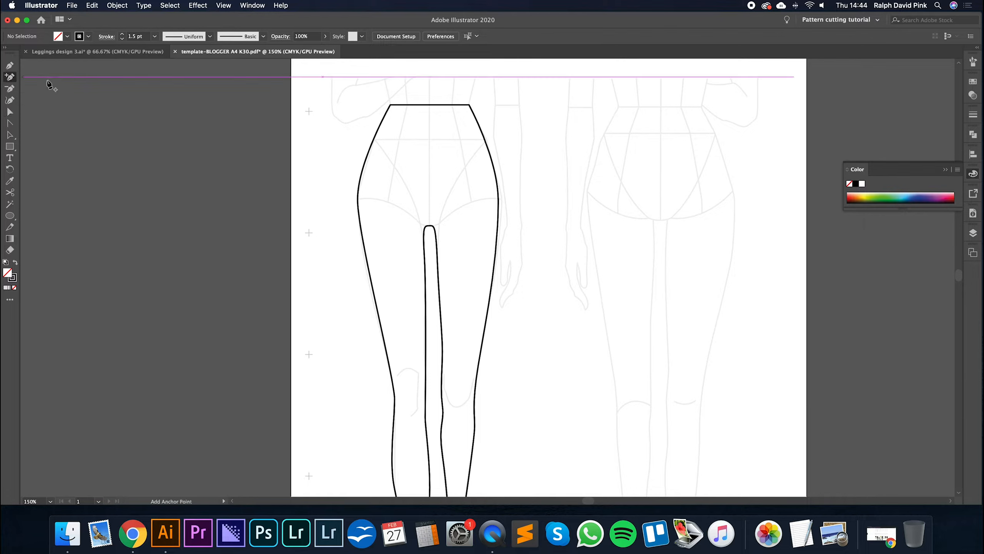
{"action": "left_click", "coordinate": [430, 105]}
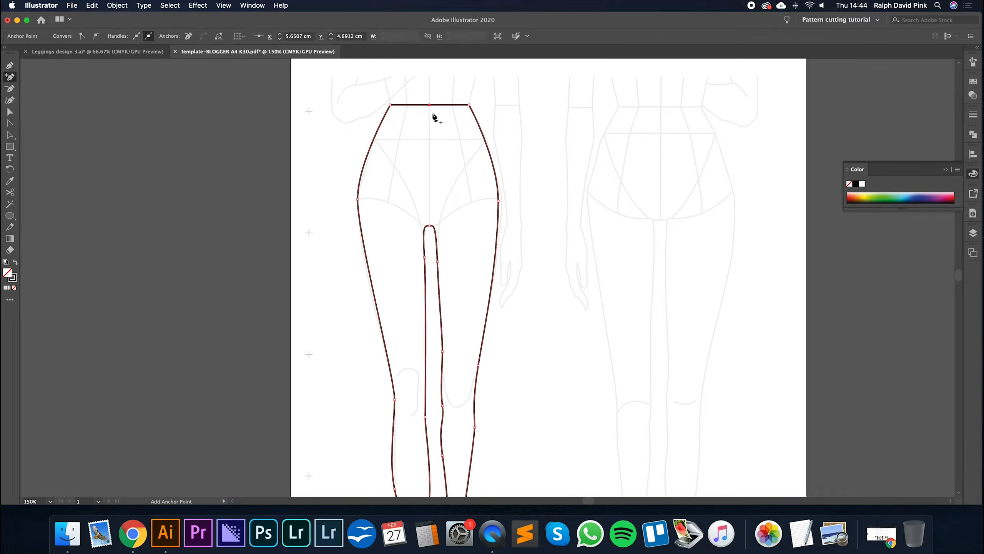
- Try raising and lowering the centre waist anchor with Direct Selection, and return it to the straight waistline
{"action": "left_click", "coordinate": [10, 113]}
{"action": "left_click", "coordinate": [438, 122]}
{"action": "mouse_move", "coordinate": [430, 105]}
{"action": "left_mouse_down"}
{"action": "mouse_move", "coordinate": [429, 128]}
{"action": "mouse_move", "coordinate": [429, 103]}
{"action": "left_mouse_up"}
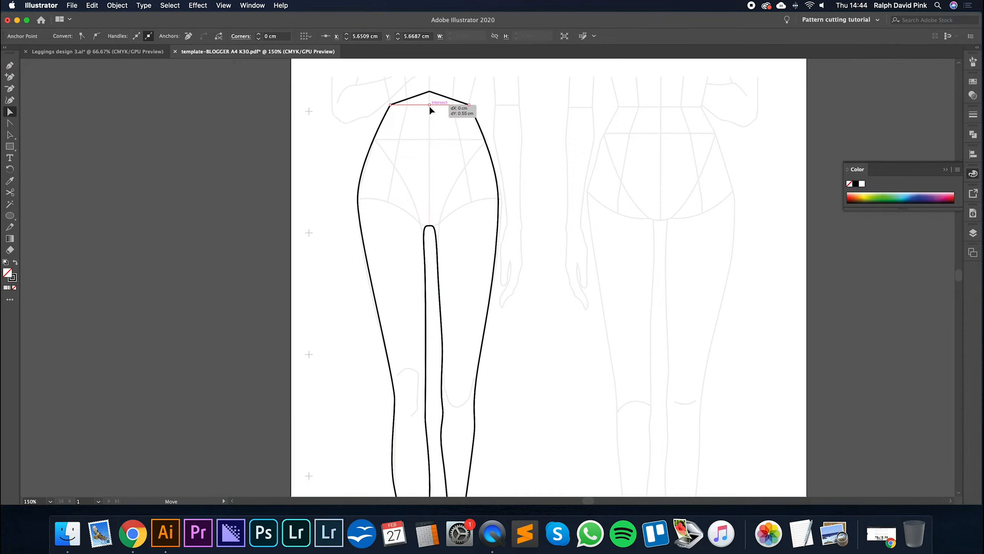
{"action": "key", "text": "Down"}
{"action": "key", "text": "Down"}
{"action": "key", "text": "Down"}
{"action": "key", "text": "Down"}
{"action": "key", "text": "Down"}
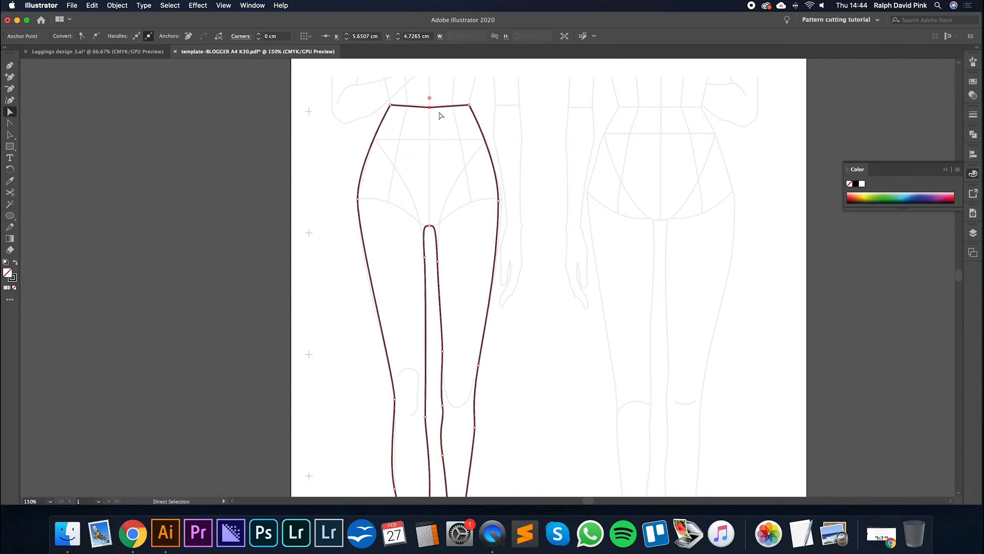
{"action": "left_click", "coordinate": [440, 118]}
{"action": "left_click", "coordinate": [429, 109]}
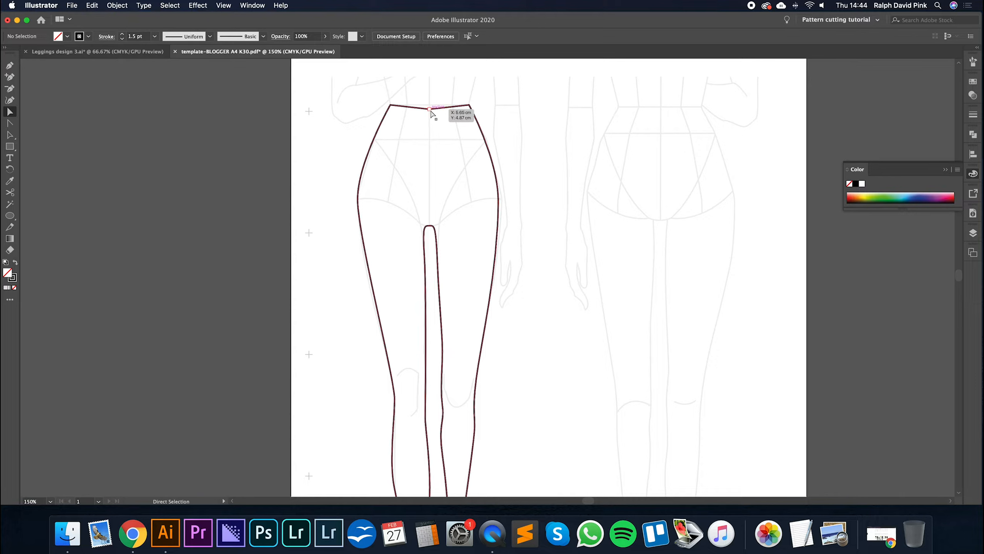
{"action": "left_click", "coordinate": [440, 135]}
{"action": "left_click_drag", "start_coordinate": [429, 109], "coordinate": [429, 105]}
{"action": "left_click", "coordinate": [443, 118]}
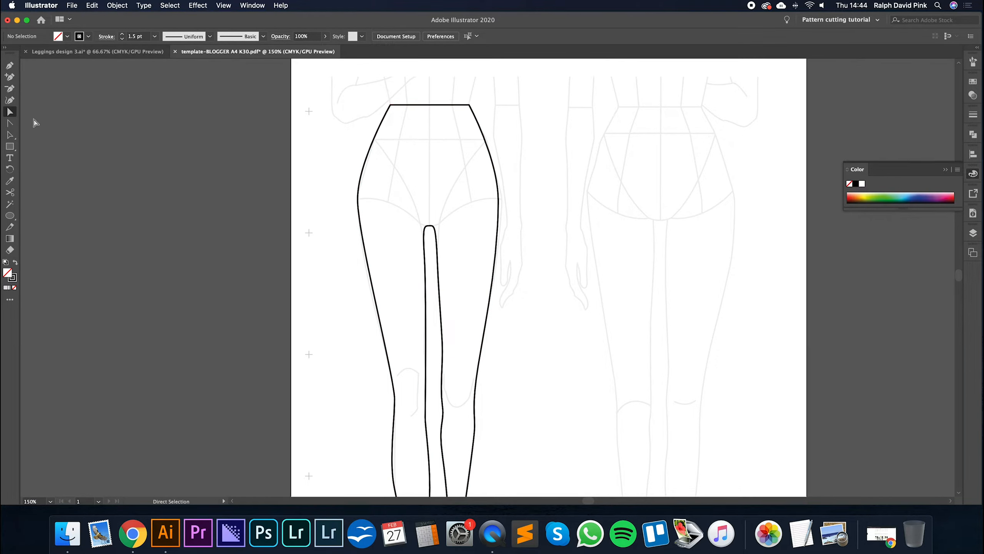
- Lower the centre waist anchor to Y 4.9029 cm so the waistline dips in the middle
{"action": "left_click", "coordinate": [430, 105]}
{"action": "key", "text": "Down"}
{"action": "key", "text": "Down"}
{"action": "key", "text": "Down"}
{"action": "key", "text": "Down"}
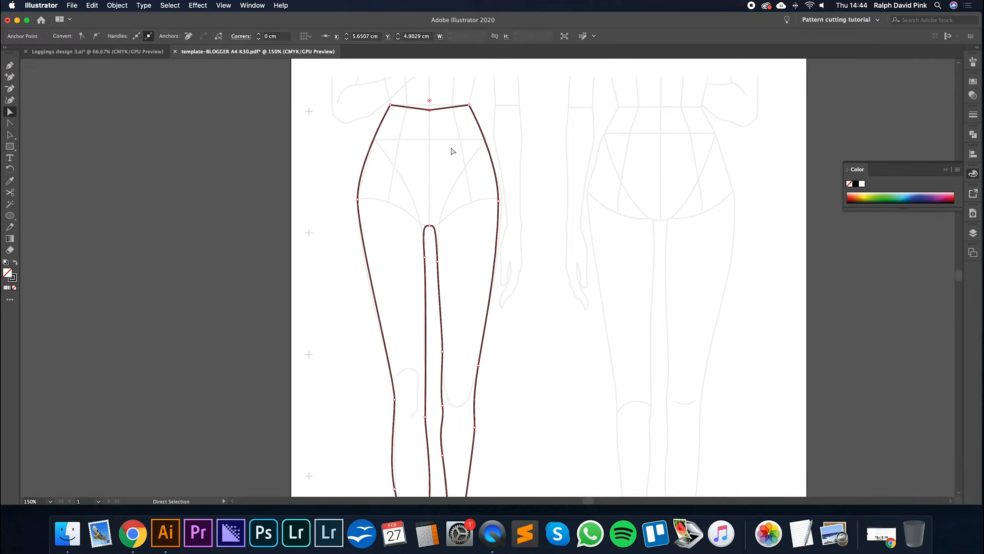
- Round the dipped waistline by pulling direction handles out of its centre anchor with the Anchor Point tool
{"action": "left_click", "coordinate": [10, 124]}
{"action": "left_click", "coordinate": [442, 110]}
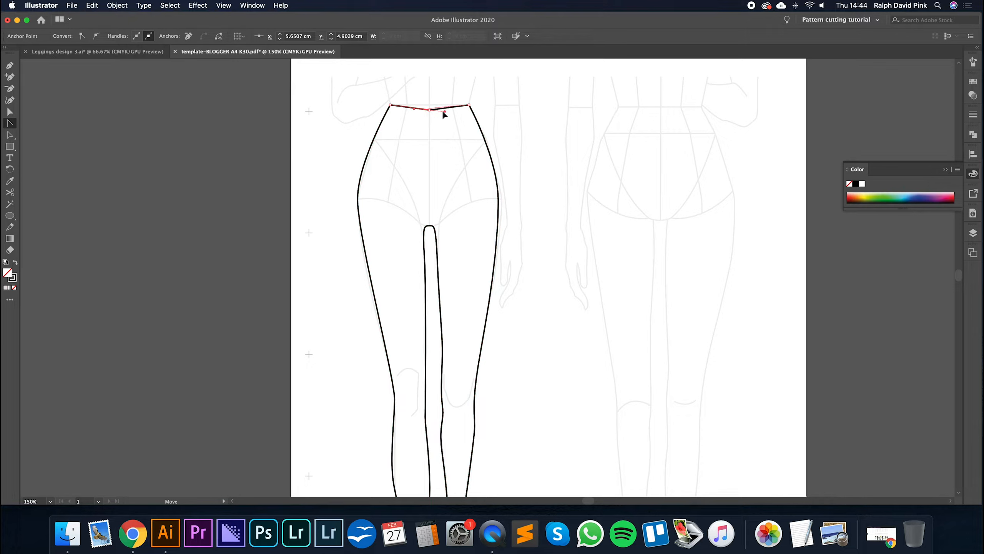
{"action": "left_click_drag", "start_coordinate": [411, 110], "coordinate": [411, 111]}
{"action": "key", "text": "a"}
{"action": "left_click", "coordinate": [526, 132]}
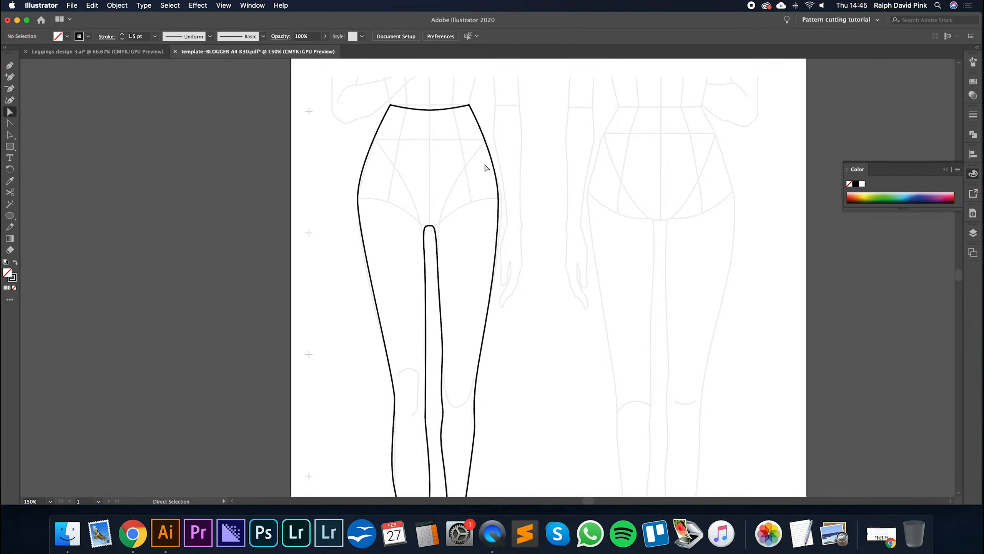
- Draw a test rectangle about 2.4 cm high beside the back template's hip and try selecting its corner anchors with Direct Selection
{"action": "left_click", "coordinate": [498, 159]}
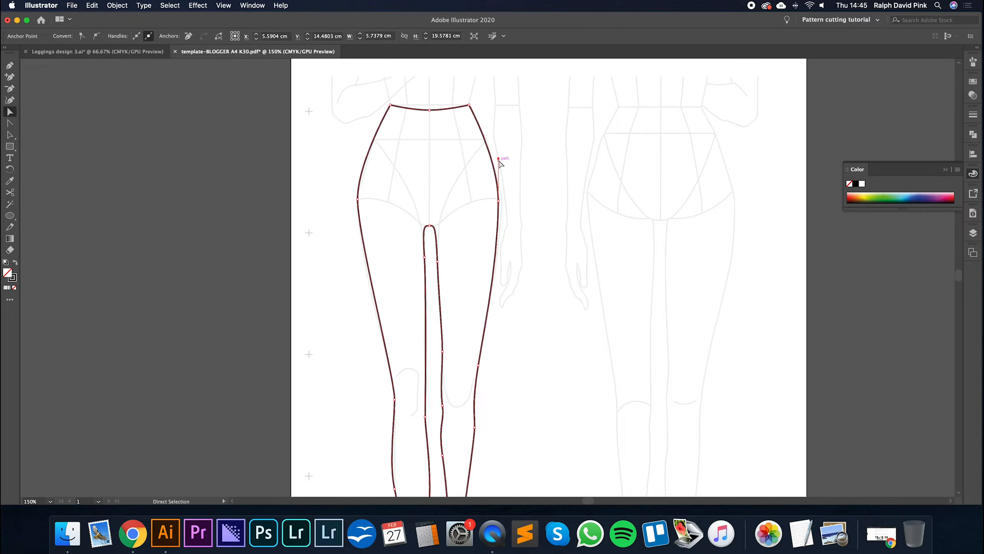
{"action": "left_click", "coordinate": [10, 146]}
{"action": "left_click_drag", "start_coordinate": [548, 140], "coordinate": [618, 200]}
{"action": "key", "text": "v"}
{"action": "left_click", "coordinate": [644, 145]}
{"action": "key", "text": "a"}
{"action": "left_click", "coordinate": [619, 142]}
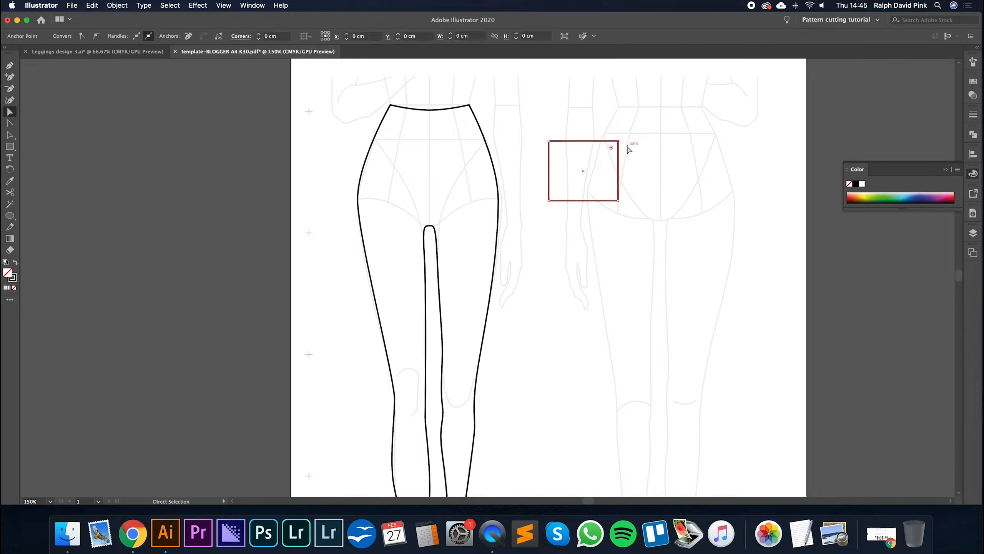
{"action": "mouse_move", "coordinate": [548, 141]}
{"action": "left_mouse_down"}
{"action": "mouse_move", "coordinate": [542, 146]}
{"action": "mouse_move", "coordinate": [548, 140]}
{"action": "left_mouse_up"}
{"action": "left_click", "coordinate": [562, 128]}
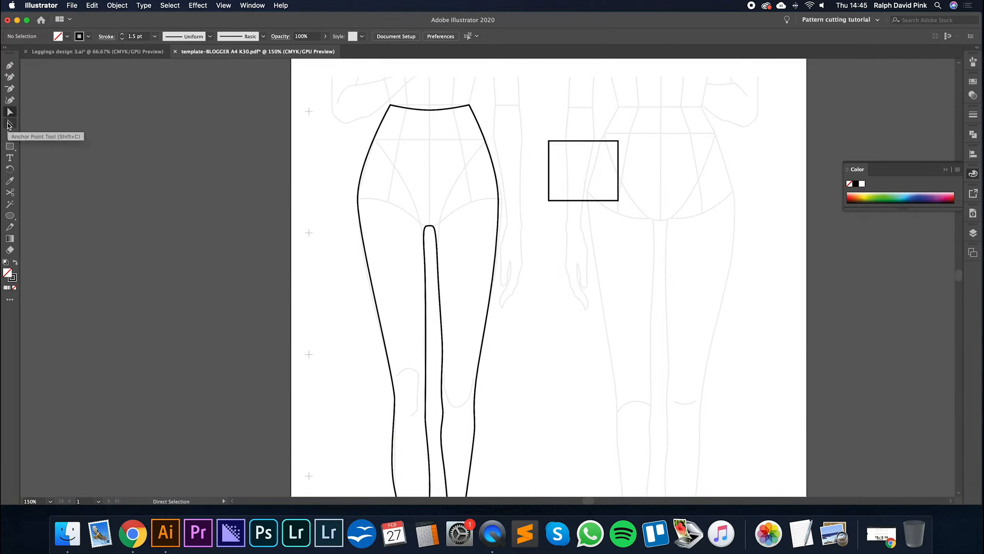
- Convert the test rectangle's upper-right corner to a curve with the Anchor Point tool, and delete the shape
{"action": "left_click", "coordinate": [10, 124]}
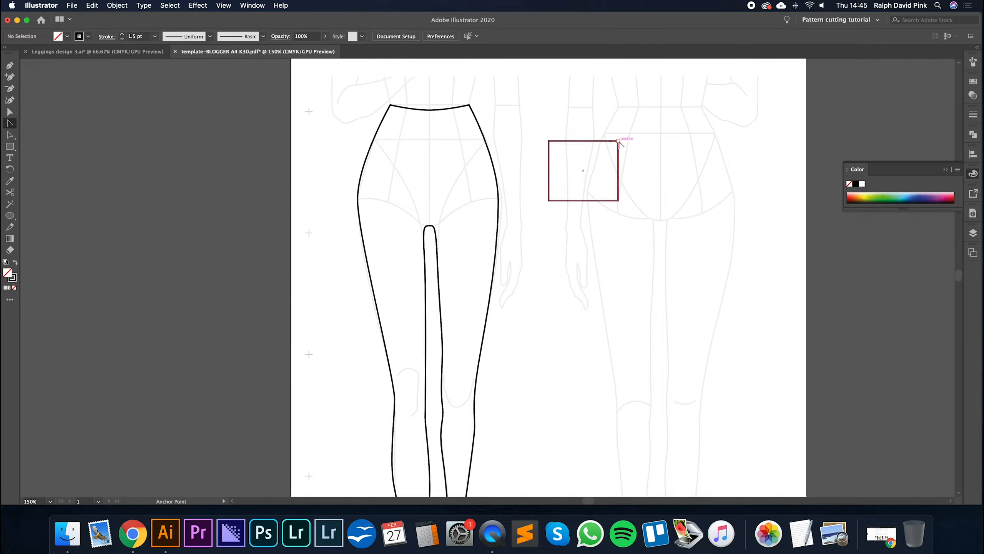
{"action": "left_click_drag", "start_coordinate": [618, 141], "coordinate": [652, 173]}
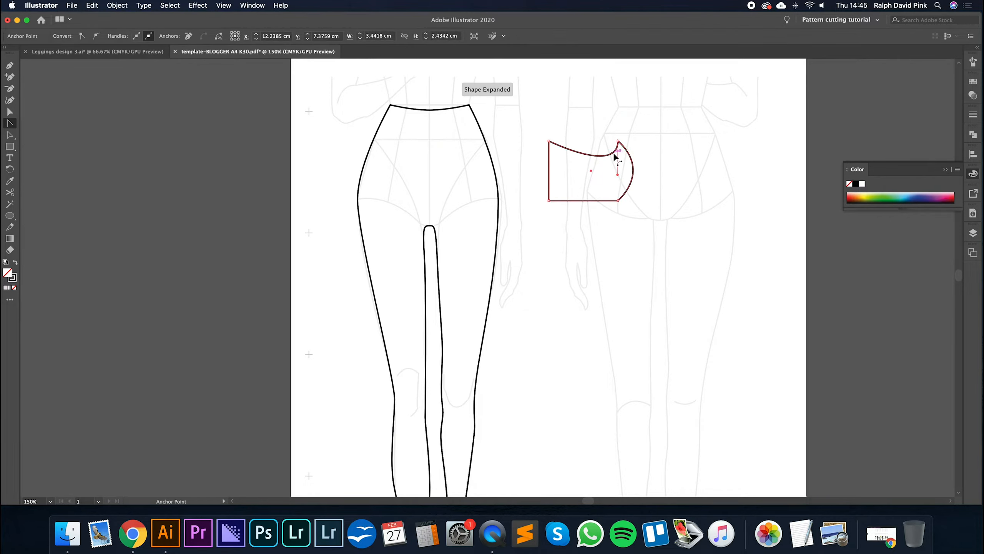
{"action": "left_click_drag", "start_coordinate": [618, 133], "coordinate": [574, 122]}
{"action": "key", "text": "Delete"}
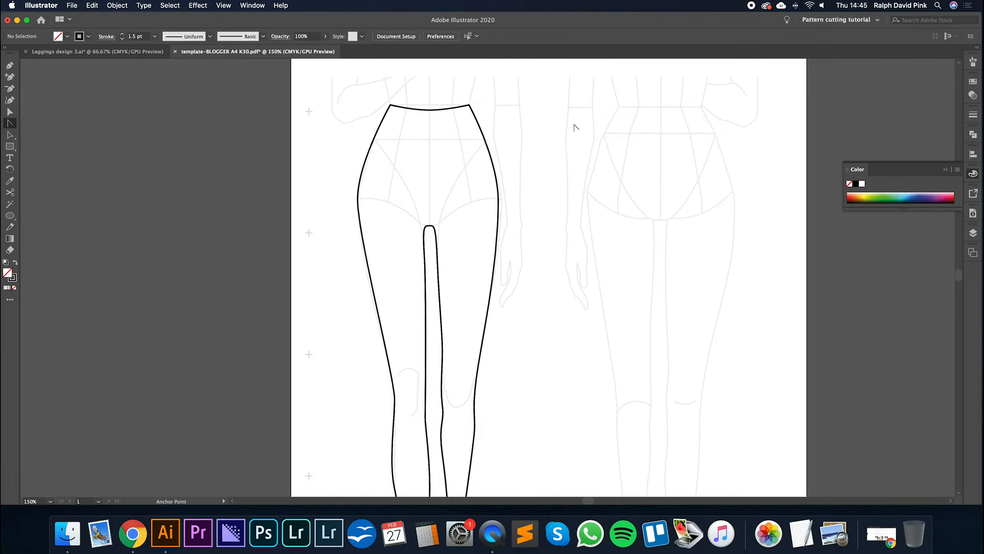
- Reset the centre waist anchor to a corner and reshape the waistline into a smooth dip with the Anchor Point tool's direction handles
{"action": "left_click", "coordinate": [10, 112]}
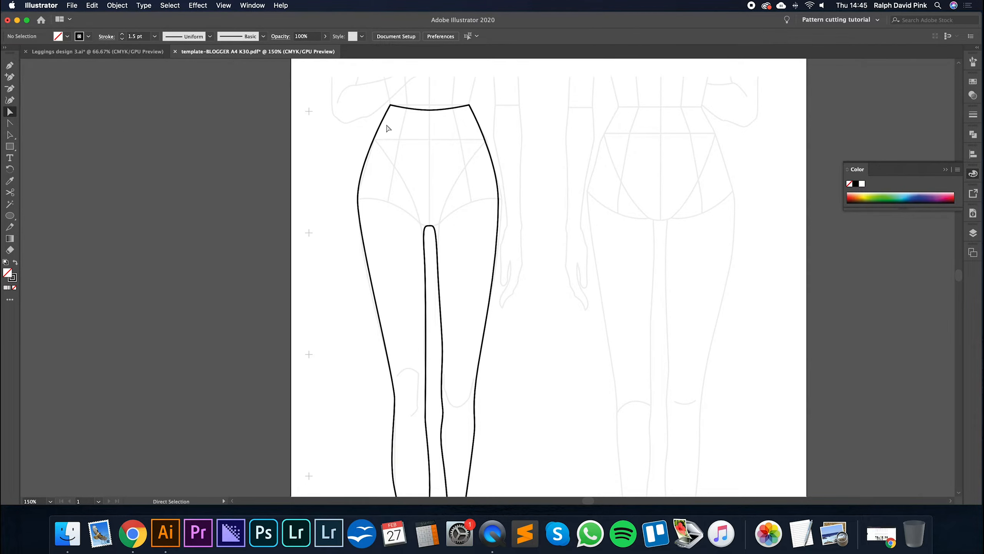
{"action": "mouse_move", "coordinate": [428, 113]}
{"action": "left_mouse_down"}
{"action": "mouse_move", "coordinate": [429, 106]}
{"action": "mouse_move", "coordinate": [410, 123]}
{"action": "mouse_move", "coordinate": [429, 105]}
{"action": "mouse_move", "coordinate": [429, 113]}
{"action": "left_mouse_up"}
{"action": "left_click", "coordinate": [420, 127]}
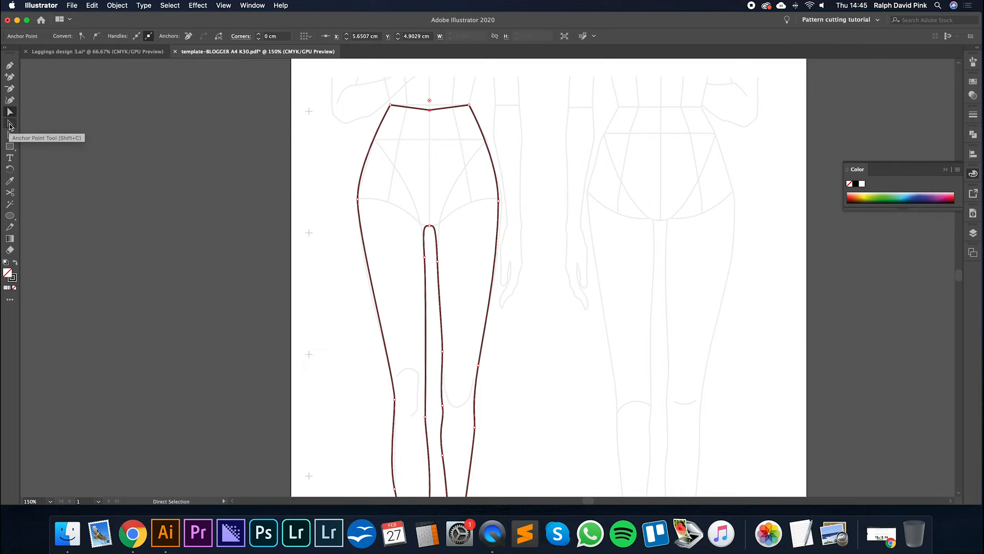
{"action": "left_click", "coordinate": [10, 125]}
{"action": "left_click_drag", "start_coordinate": [429, 110], "coordinate": [443, 115]}
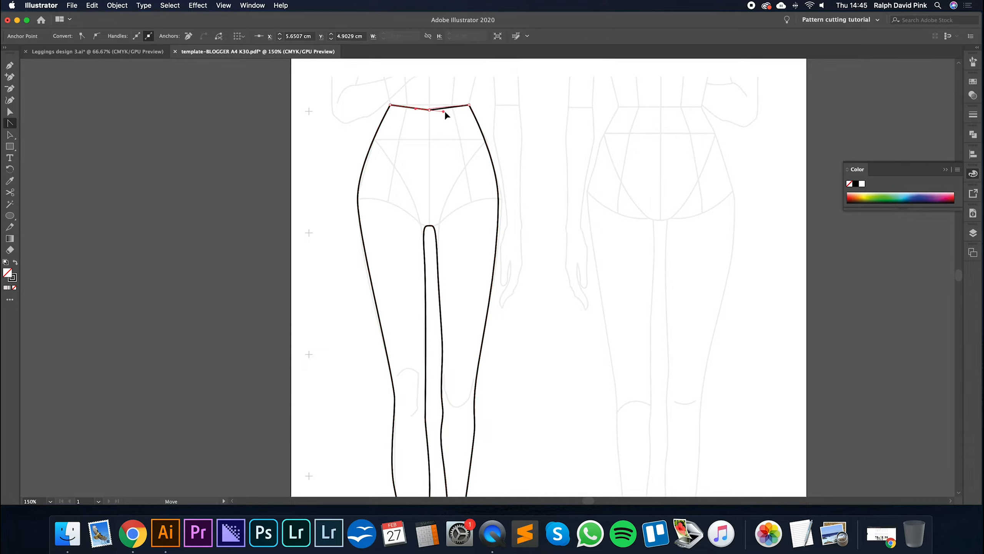
{"action": "left_click_drag", "start_coordinate": [403, 111], "coordinate": [409, 118]}
{"action": "key", "text": "a"}
{"action": "left_click", "coordinate": [499, 108]}
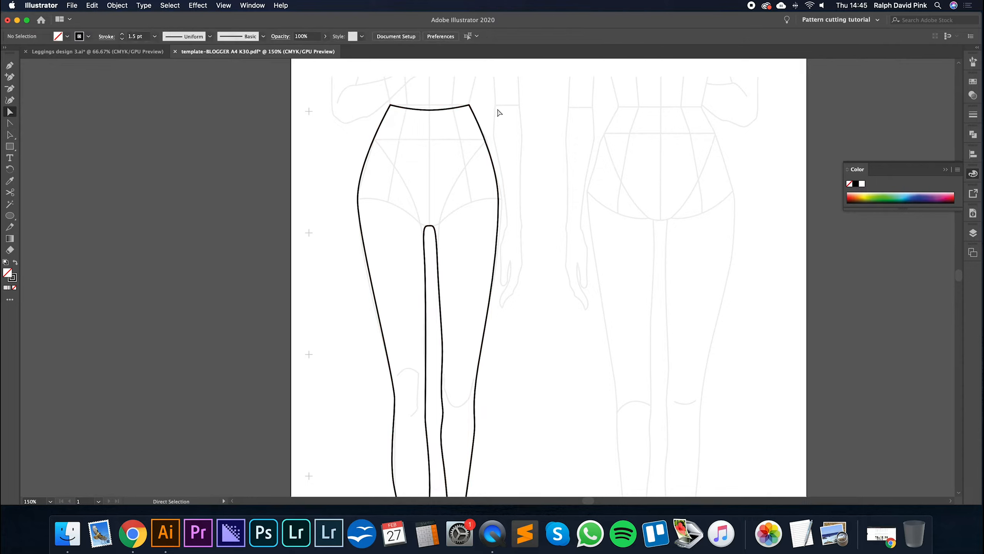
- Nudge the second leg's inner knee anchor upward to smooth the knee curve, and check the calf anchor below it
{"action": "left_click_drag", "start_coordinate": [486, 198], "coordinate": [475, 182]}
{"action": "key", "text": "super+minus"}
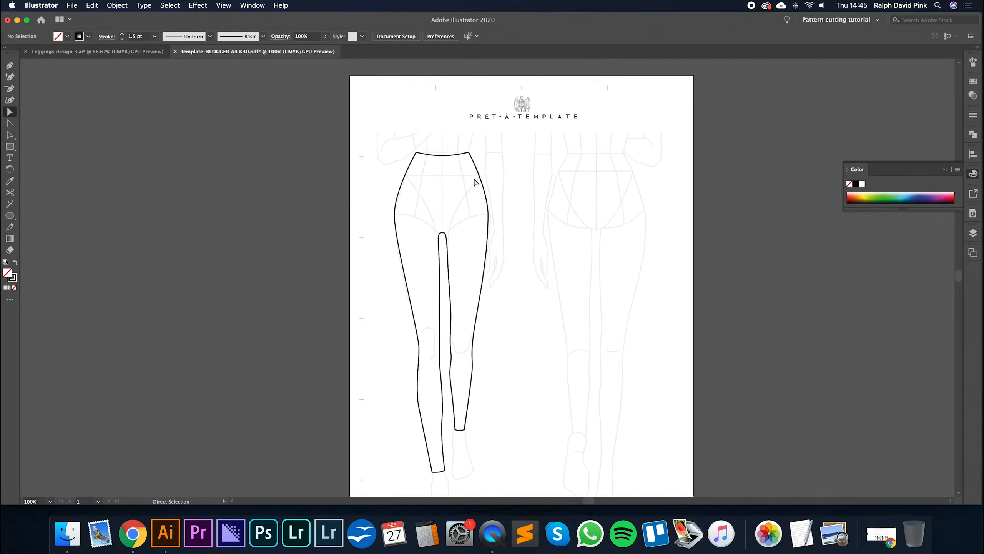
{"action": "left_click_drag", "start_coordinate": [493, 266], "coordinate": [484, 213]}
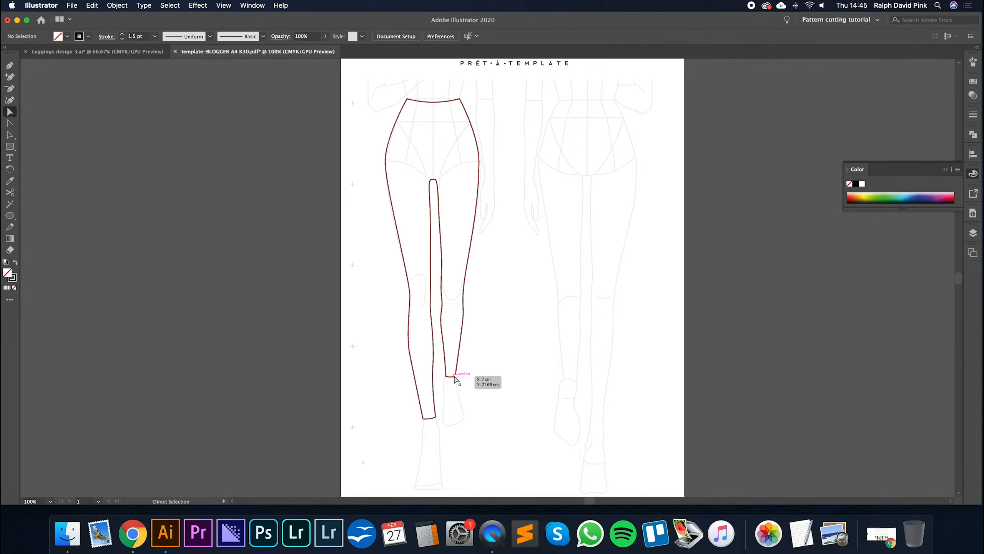
{"action": "key", "text": "super+equal"}
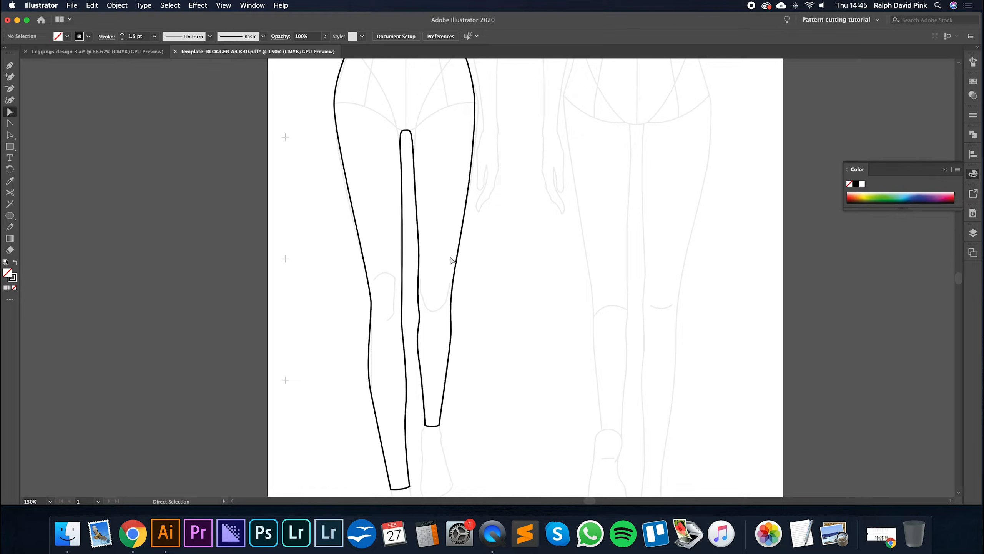
{"action": "key", "text": "super+equal"}
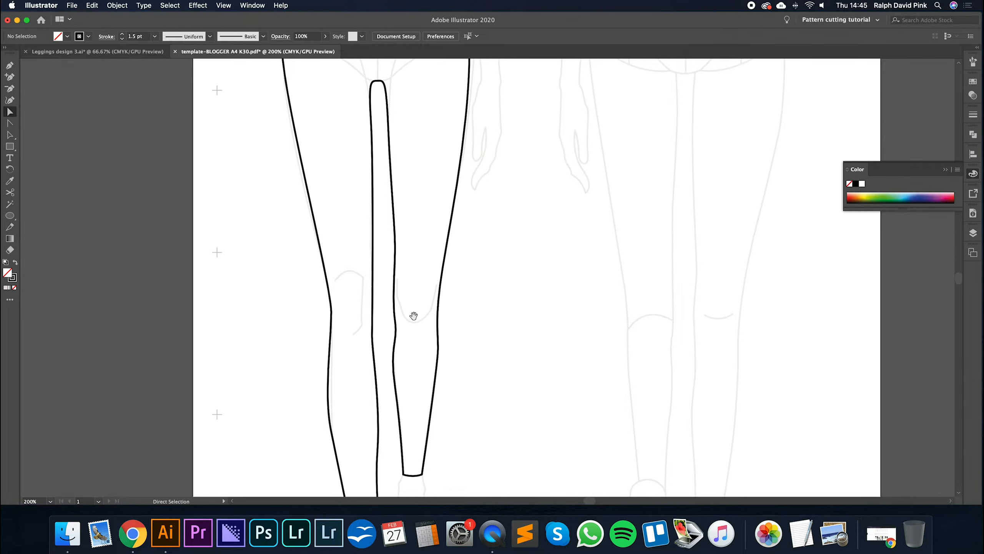
{"action": "left_click", "coordinate": [412, 288]}
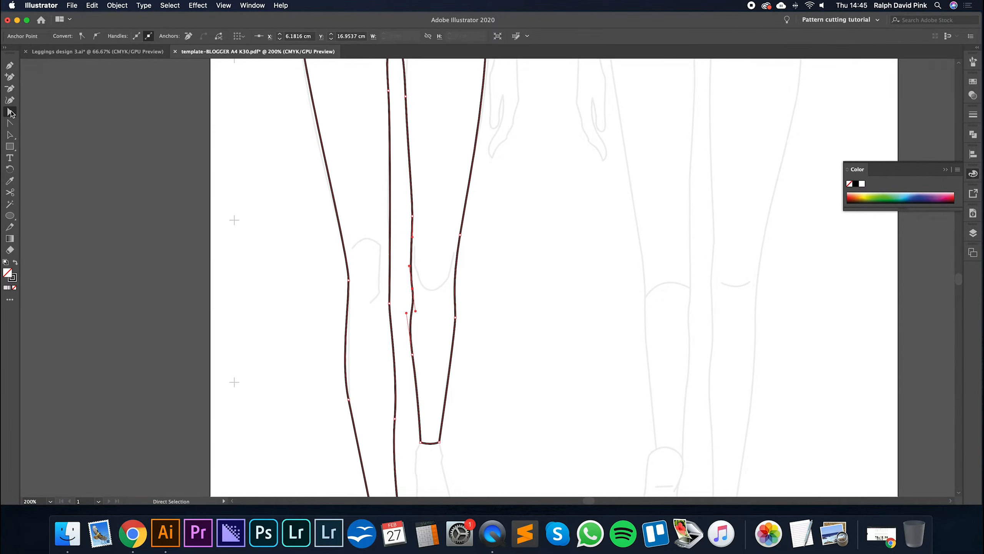
{"action": "left_click", "coordinate": [44, 114]}
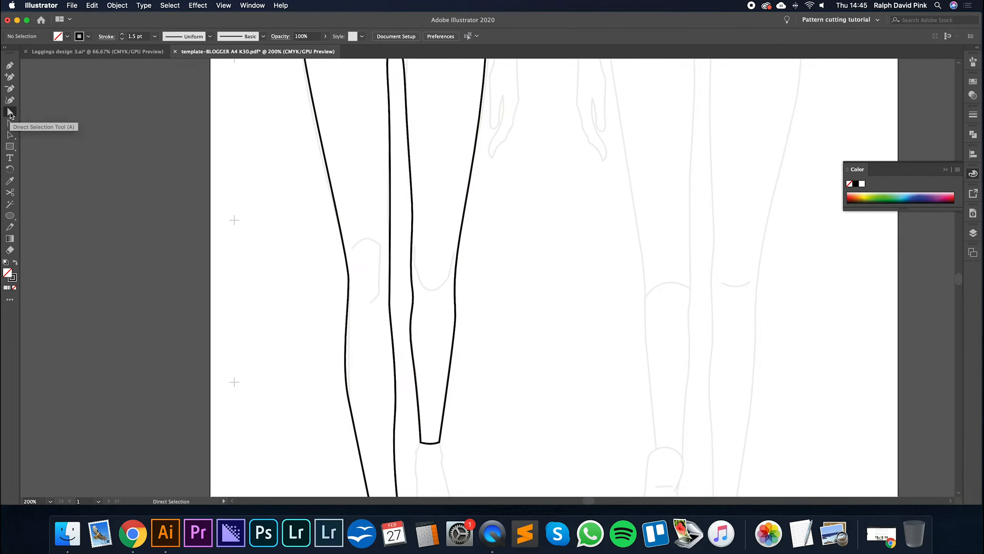
{"action": "left_click", "coordinate": [412, 295]}
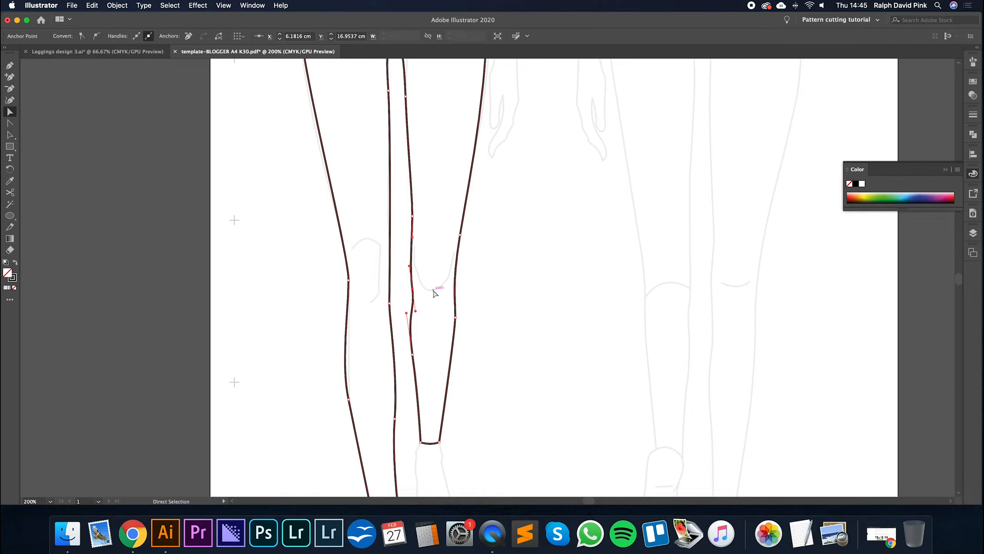
{"action": "key", "text": "Up"}
{"action": "key", "text": "Up"}
{"action": "key", "text": "Up"}
{"action": "key", "text": "Up"}
{"action": "left_click", "coordinate": [413, 356]}
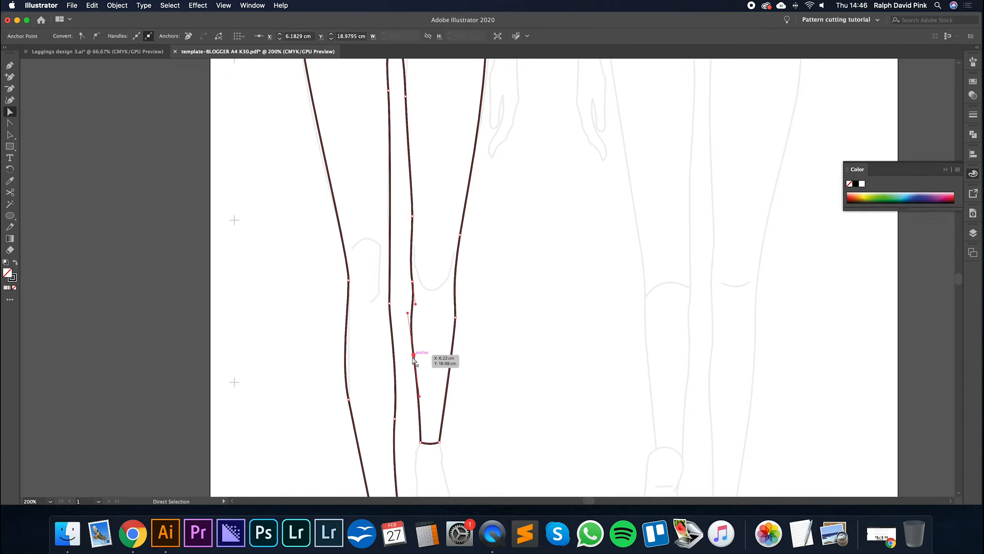
{"action": "left_click", "coordinate": [443, 288]}
- Flatten the top of the crotch curve between the legs by adjusting its anchor's direction handle
{"action": "key", "text": "super+minus"}
{"action": "key", "text": "super+minus"}
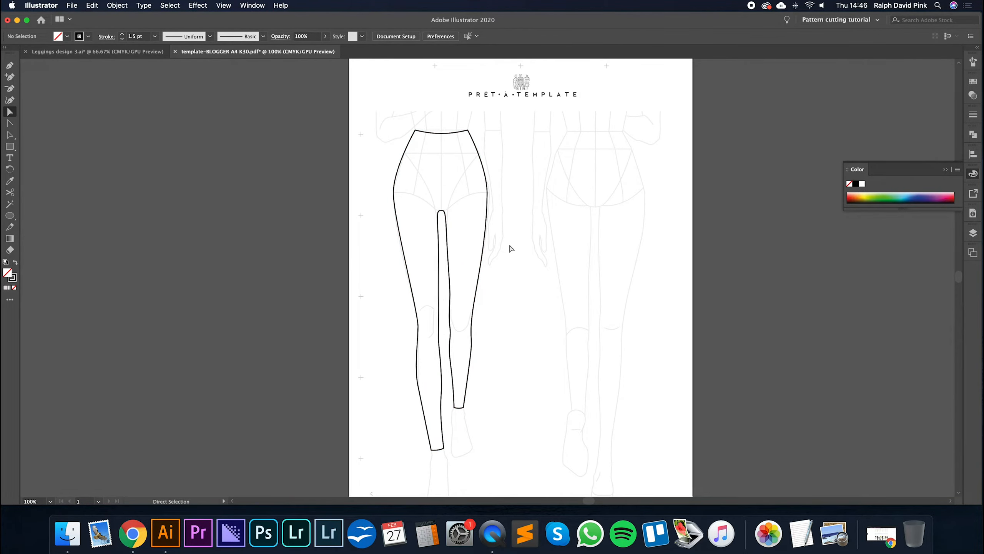
{"action": "key", "text": "super+plus"}
{"action": "key", "text": "super+plus"}
{"action": "key", "text": "space"}
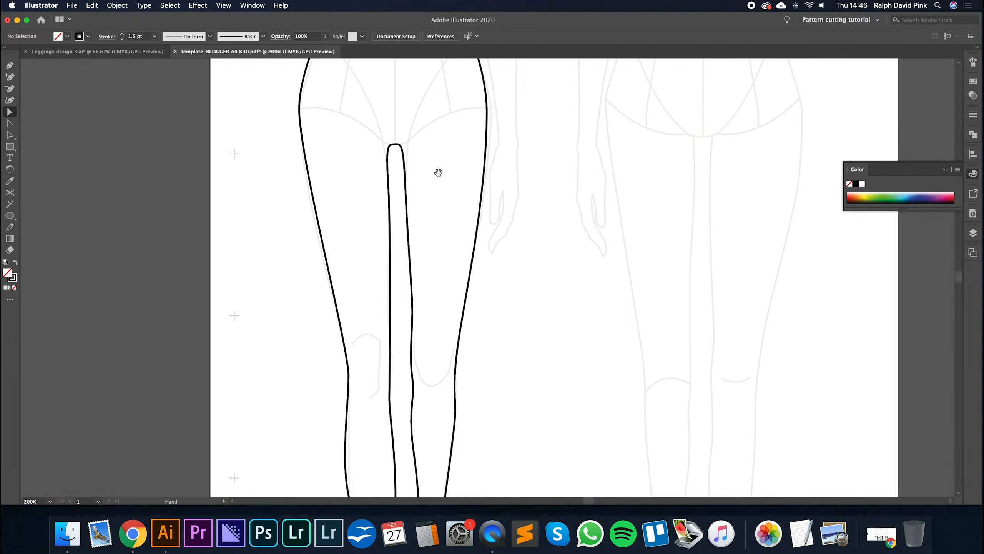
{"action": "left_click_drag", "start_coordinate": [439, 176], "coordinate": [464, 232]}
{"action": "left_click", "coordinate": [427, 207]}
{"action": "left_click_drag", "start_coordinate": [426, 202], "coordinate": [418, 230]}
{"action": "left_click", "coordinate": [455, 204]}
- Nudge the first leg's hip anchor slightly inward and deselect the outline
{"action": "key", "text": "super+minus"}
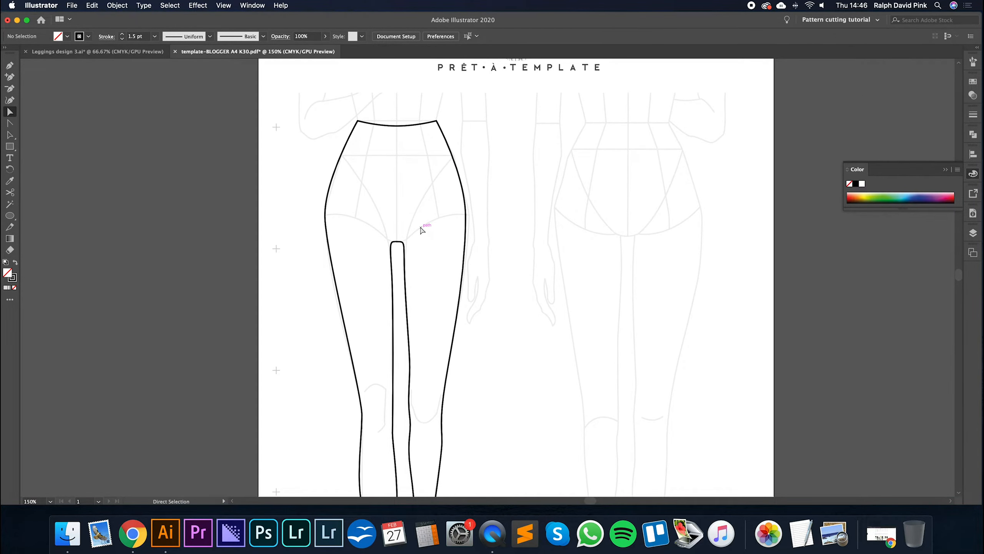
{"action": "left_click", "coordinate": [326, 216]}
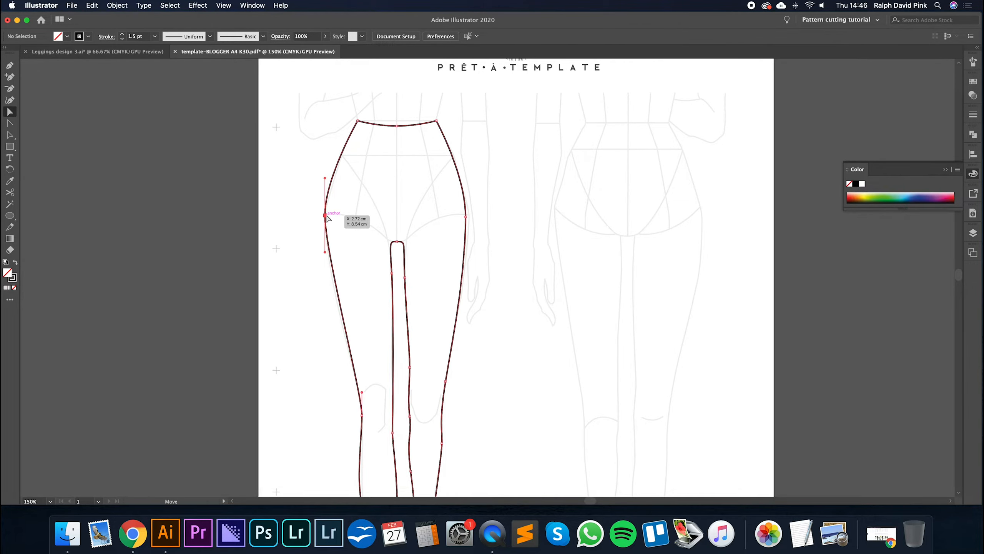
{"action": "key", "text": "Right"}
{"action": "key", "text": "Right"}
{"action": "left_click", "coordinate": [440, 221]}
- Draw a curved Pen line on the Outline layer from the crotch across the second leg's thigh to X 7.6889 cm, Y 9.1581 cm
{"action": "left_click_drag", "start_coordinate": [427, 249], "coordinate": [458, 193]}
{"action": "key", "text": "super+minus"}
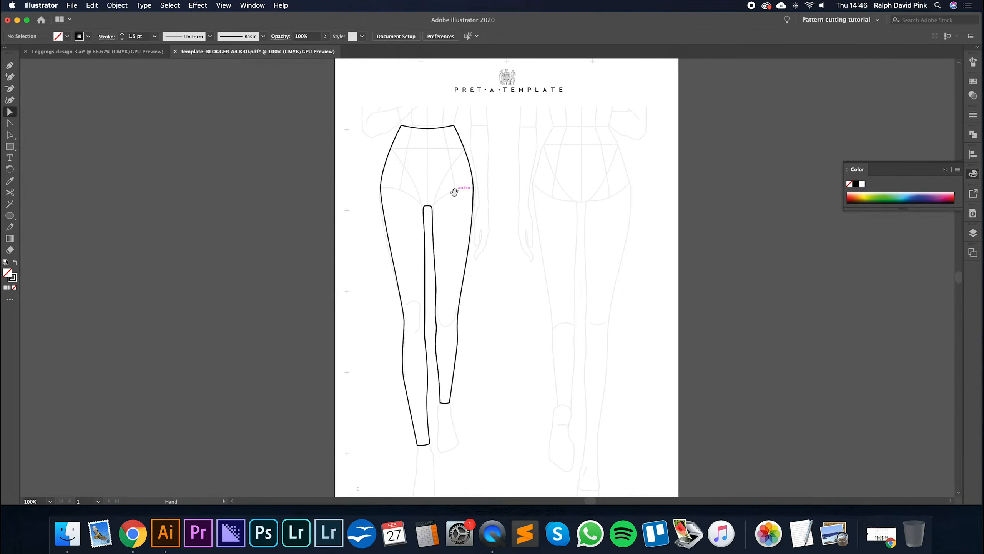
{"action": "left_click", "coordinate": [437, 278]}
{"action": "key", "text": "super+equal"}
{"action": "left_click_drag", "start_coordinate": [486, 284], "coordinate": [456, 272]}
{"action": "left_click", "coordinate": [491, 213]}
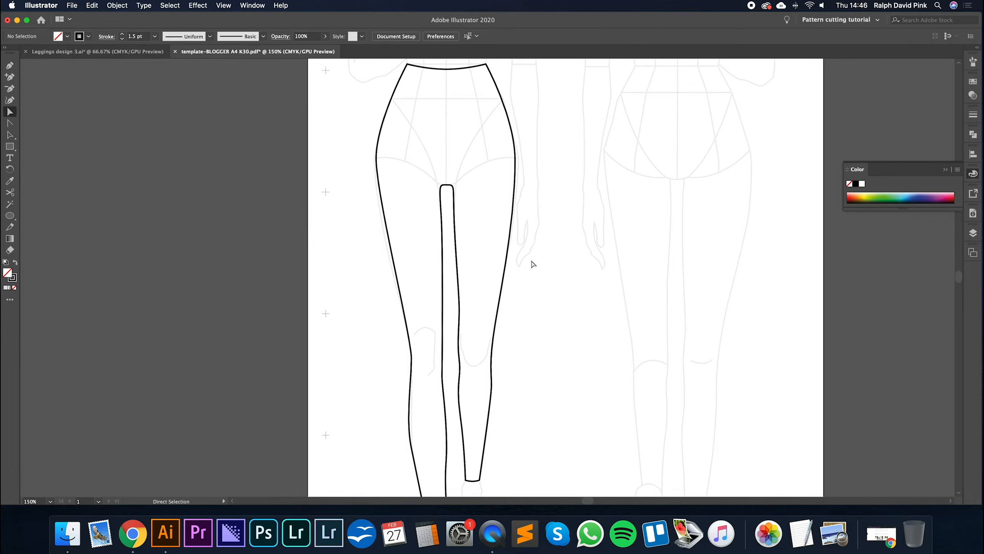
{"action": "left_click", "coordinate": [973, 233]}
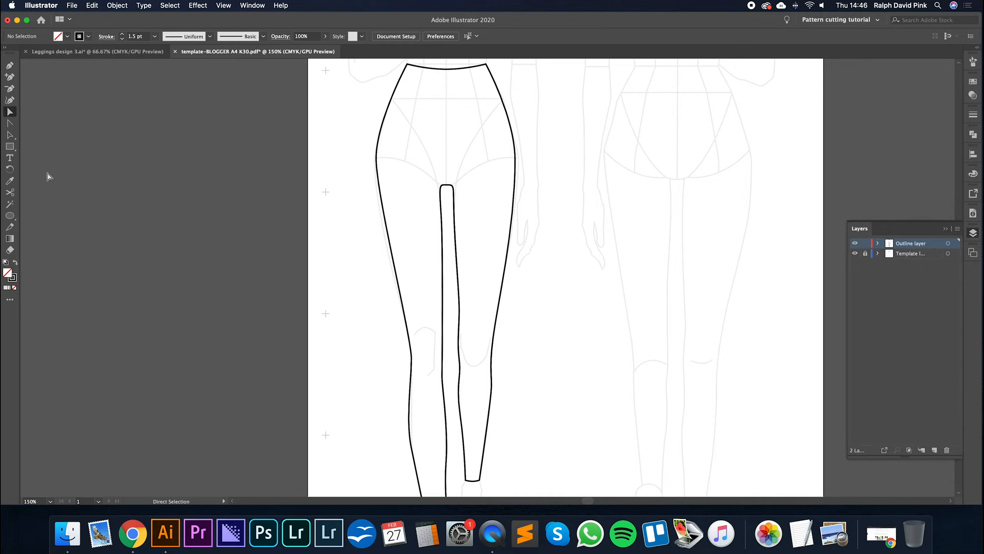
{"action": "left_click", "coordinate": [11, 66]}
{"action": "left_click", "coordinate": [452, 186]}
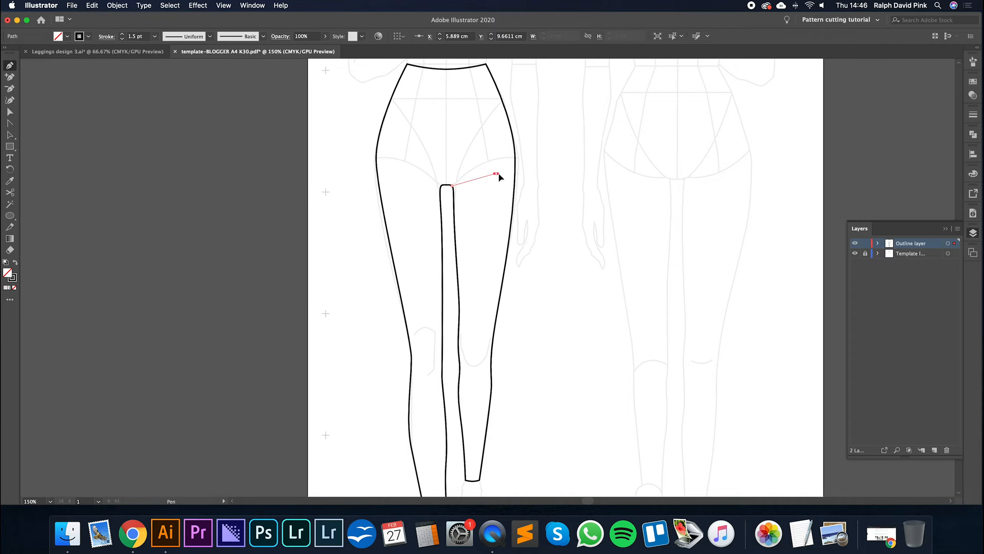
{"action": "left_click_drag", "start_coordinate": [515, 177], "coordinate": [523, 173]}
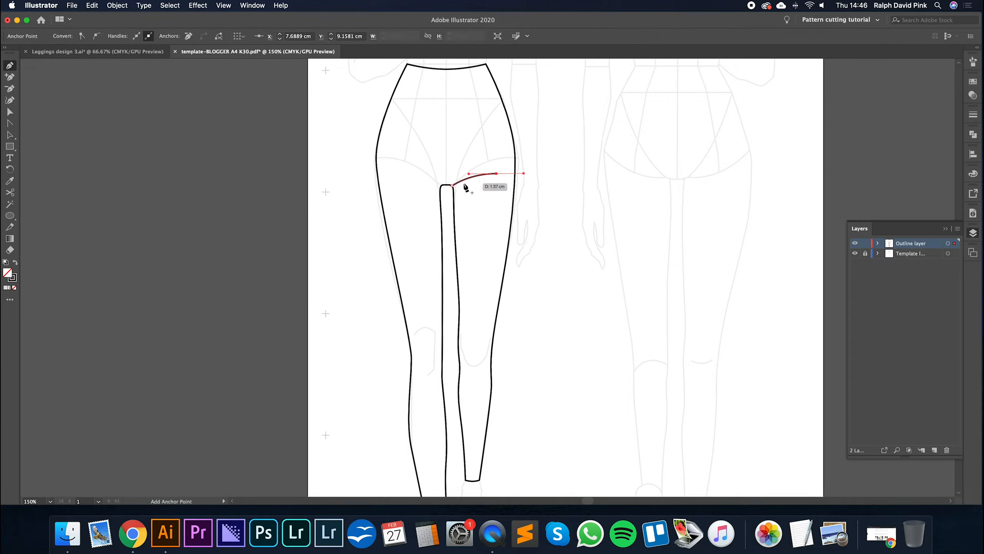
- Double the second leg's thigh crease back to X 6.4931 cm, Y 9.511 cm and reshape its outer tip slightly inward
{"action": "left_click_drag", "start_coordinate": [467, 183], "coordinate": [459, 189]}
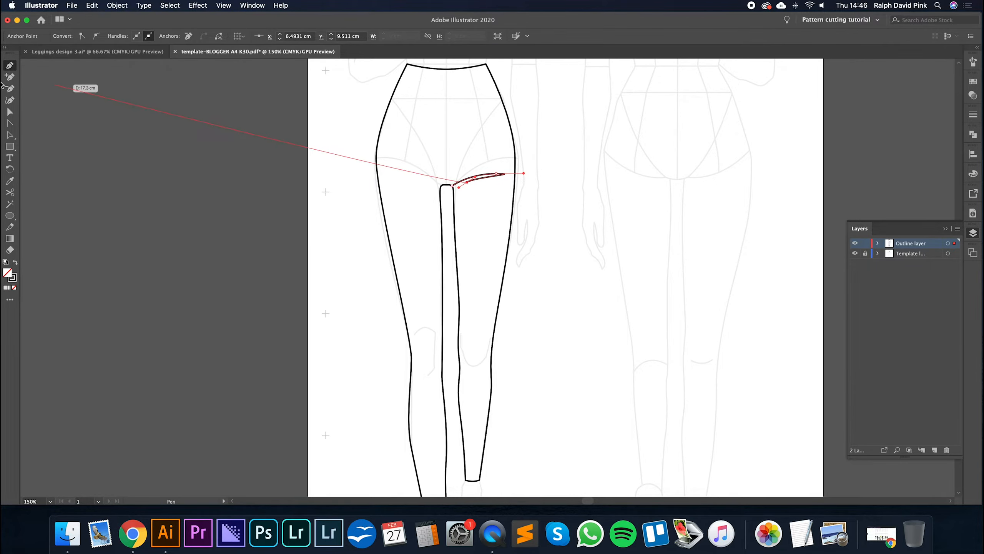
{"action": "left_click", "coordinate": [9, 112]}
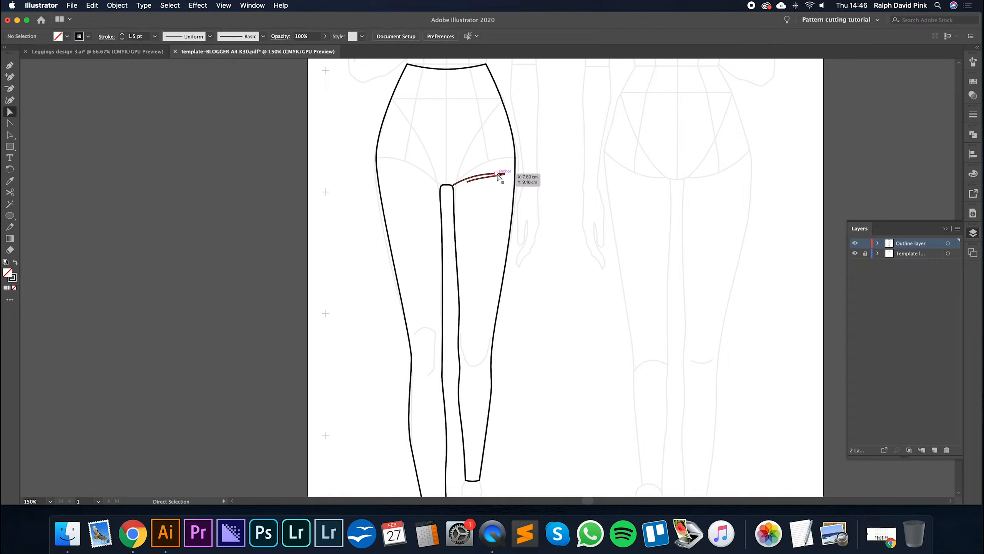
{"action": "left_click_drag", "start_coordinate": [541, 172], "coordinate": [472, 175]}
{"action": "left_click", "coordinate": [483, 196]}
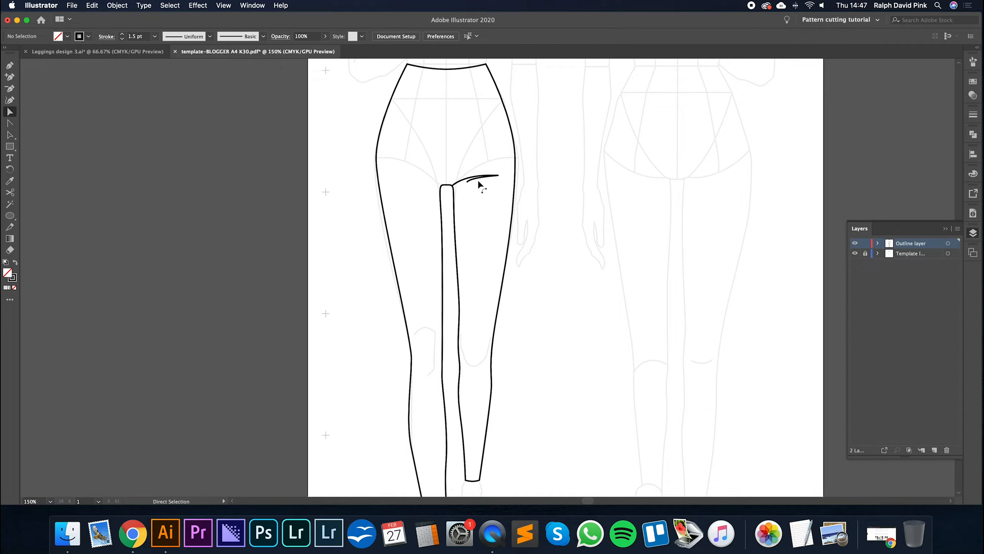
- Draw a short pointed crease from the crotch into the first leg, out to X 4.67 cm, Y 9.4444 cm and back to X 5.0577 cm, Y 9.6611 cm
{"action": "key", "text": "p"}
{"action": "left_click", "coordinate": [441, 185]}
{"action": "left_click_drag", "start_coordinate": [423, 181], "coordinate": [410, 179]}
{"action": "left_click", "coordinate": [422, 181]}
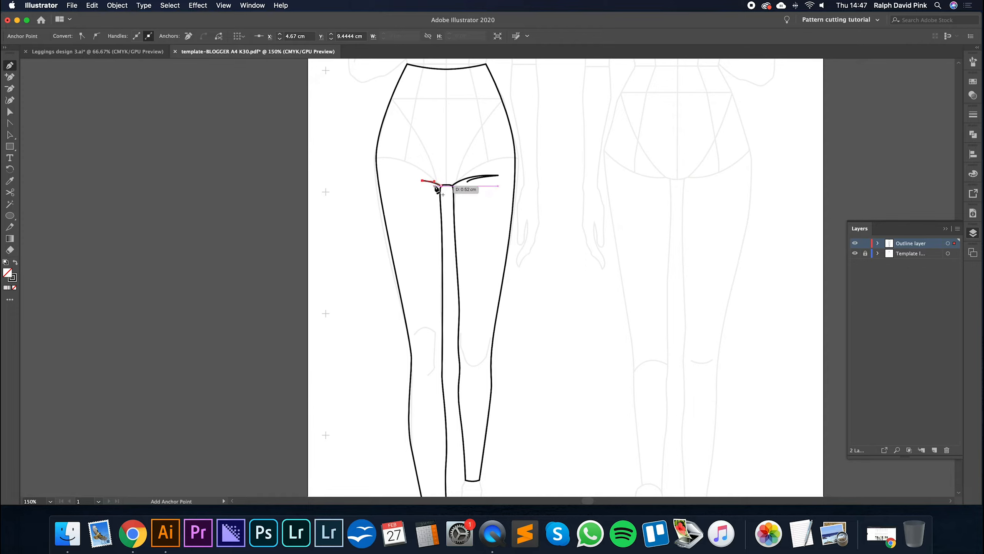
{"action": "left_click", "coordinate": [432, 186]}
{"action": "key", "text": "Escape"}
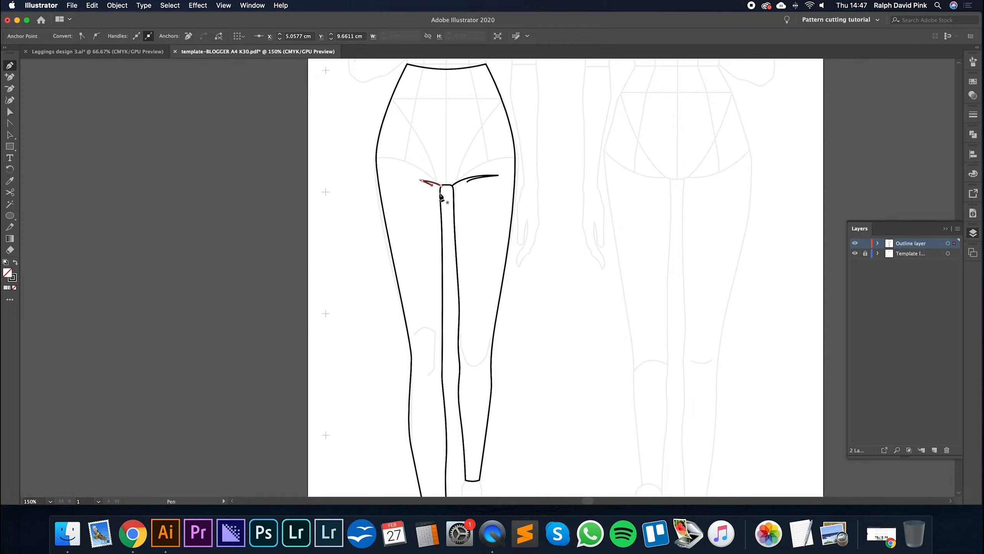
{"action": "key", "text": "v"}
{"action": "left_click", "coordinate": [446, 160]}
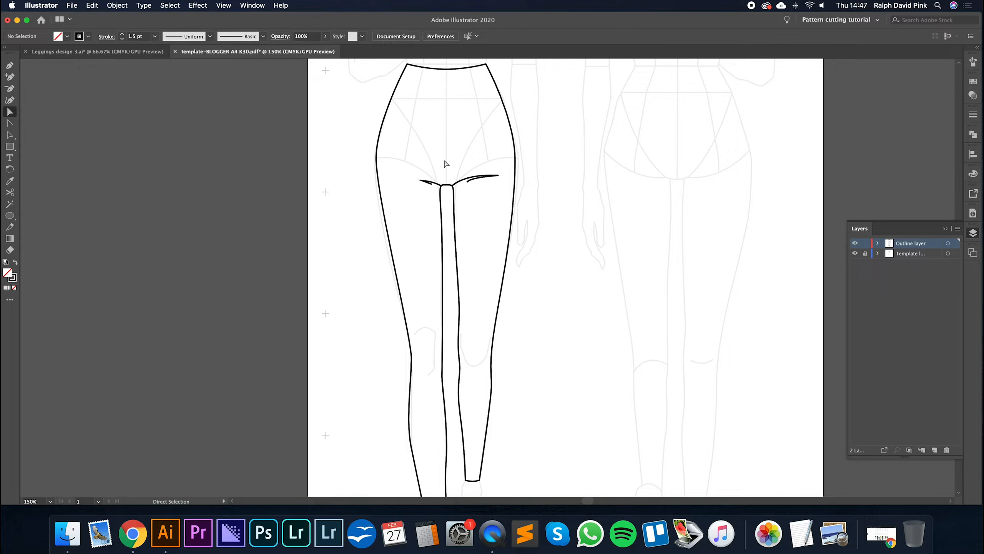
- Draw the second leg's knee crease through X 6.8274 cm, Y 17.0029 cm and X 6.4028 cm, Y 17.0029 cm, ending in a diagonal below
{"action": "key", "text": "p"}
{"action": "left_click_drag", "start_coordinate": [464, 357], "coordinate": [482, 366]}
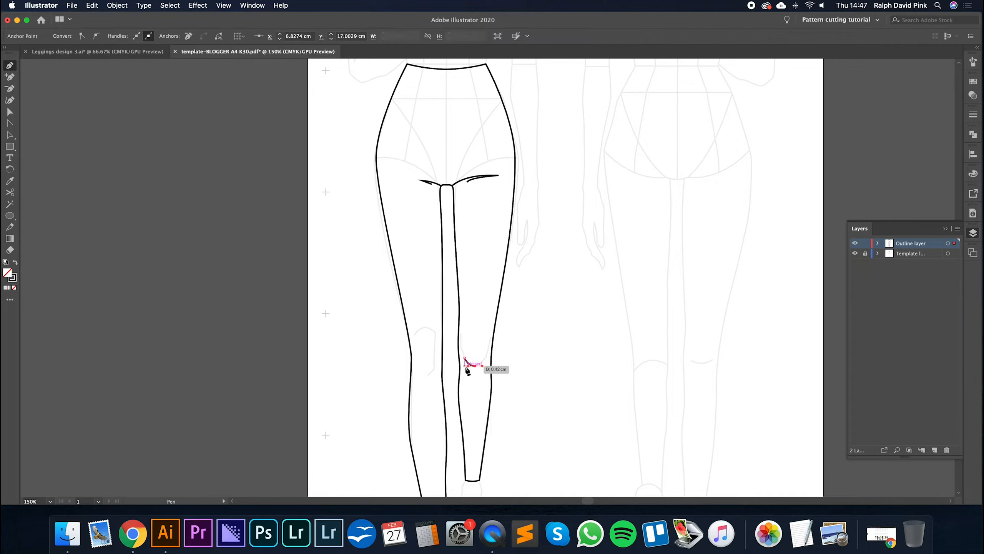
{"action": "key", "text": "a"}
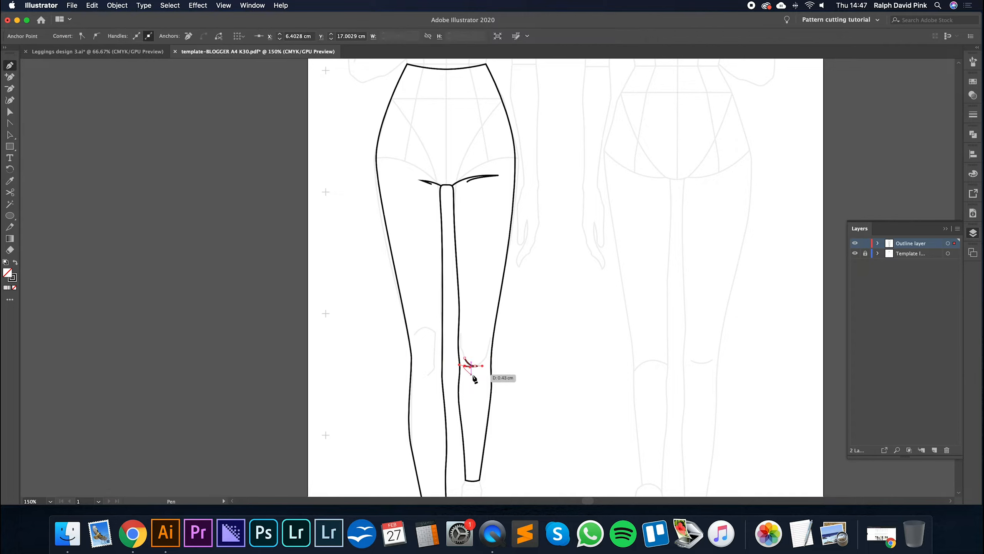
{"action": "key", "text": "p"}
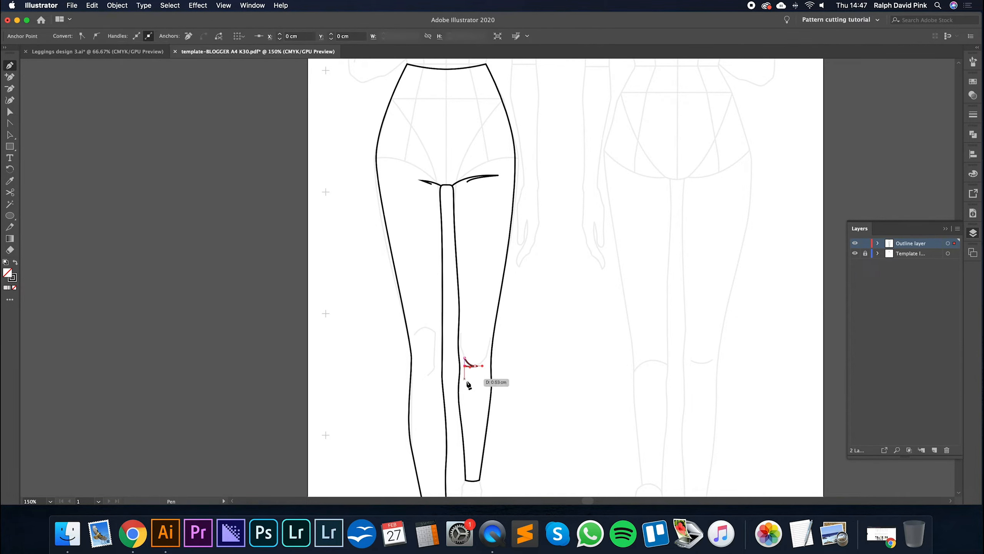
{"action": "left_click_drag", "start_coordinate": [475, 385], "coordinate": [554, 367]}
{"action": "key", "text": "v"}
{"action": "left_click", "coordinate": [531, 377]}
- Trace the first leg's inner knee line from X 5.187 cm, Y 16.0445 cm to X 4.9034 cm, Y 17.3795 cm, plus a short dash beside it
{"action": "key", "text": "space"}
{"action": "key", "text": "super+equal"}
{"action": "key", "text": "p"}
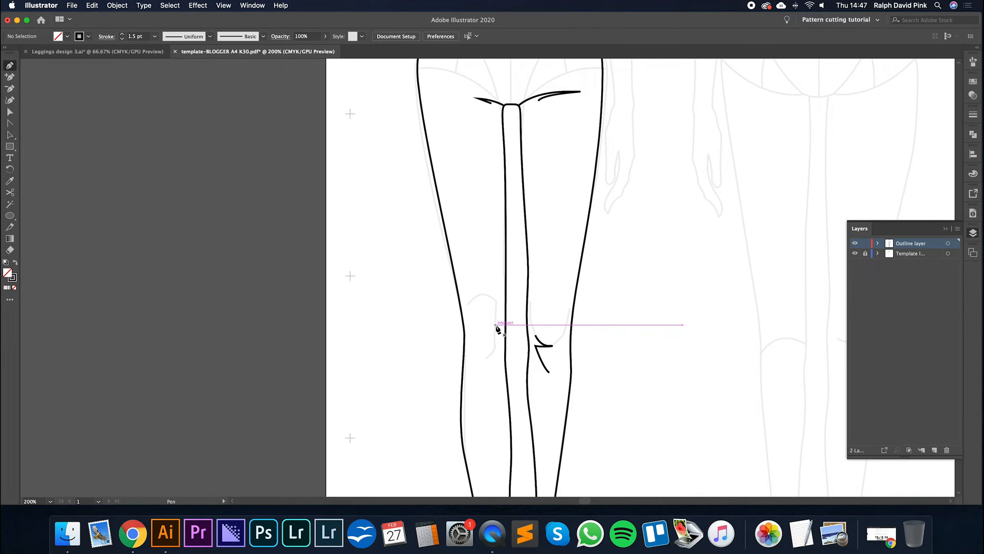
{"action": "left_click", "coordinate": [496, 314]}
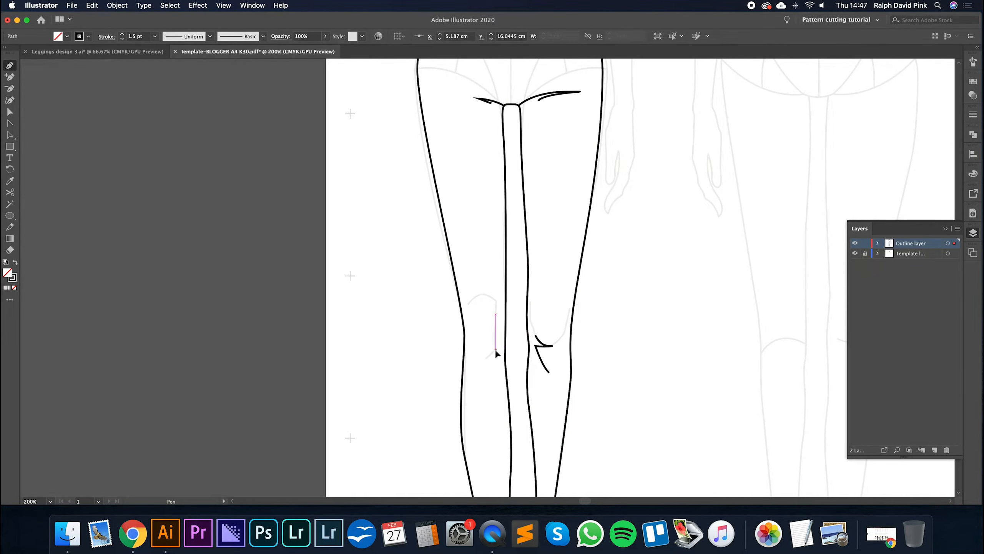
{"action": "left_click", "coordinate": [496, 350]}
{"action": "left_click", "coordinate": [484, 359]}
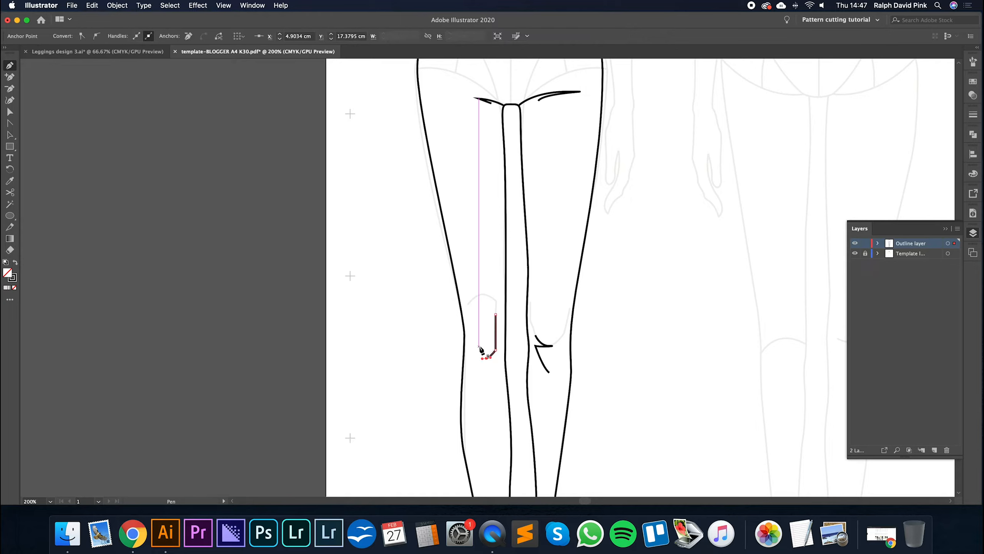
{"action": "left_click", "coordinate": [472, 358]}
{"action": "left_click", "coordinate": [479, 358]}
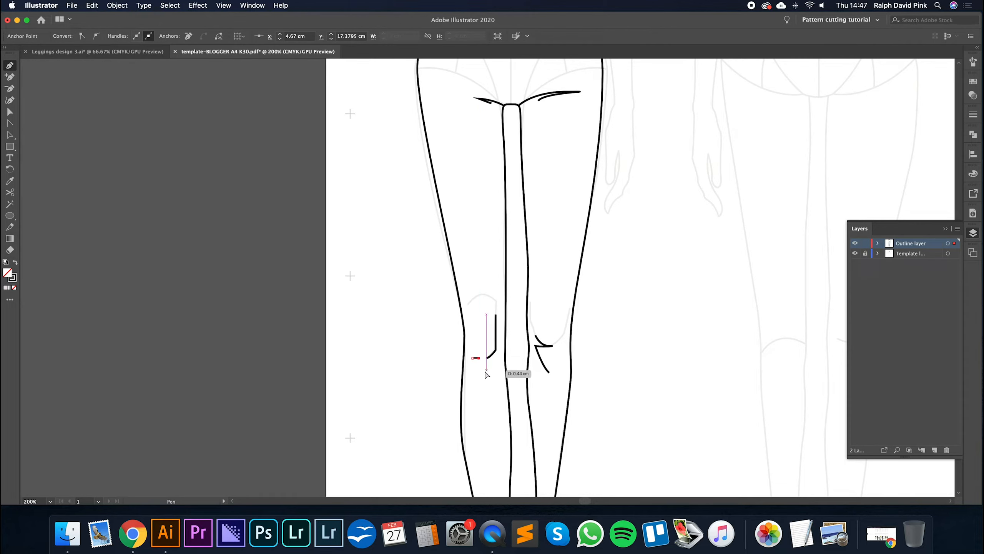
{"action": "key", "text": "a"}
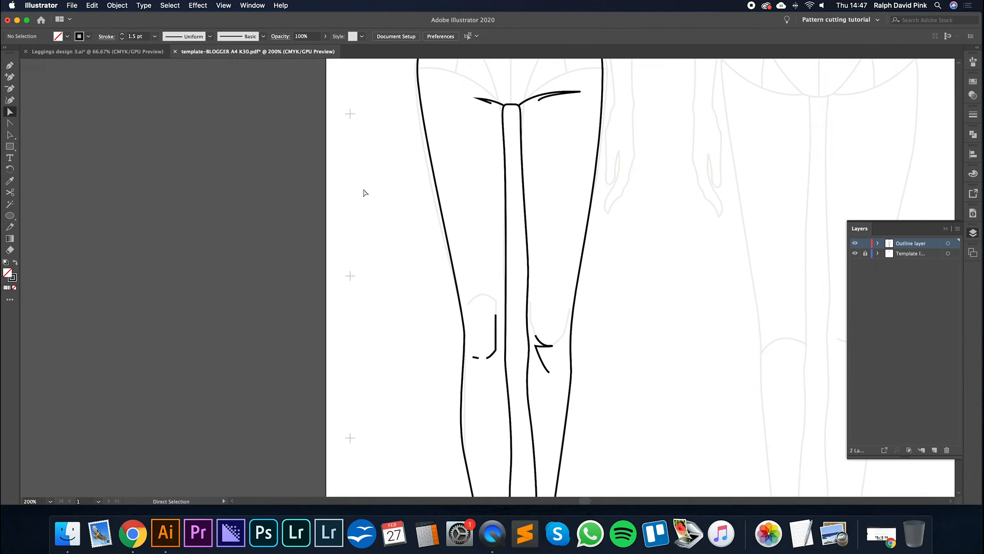
- Show the leggings outline layer in Leggings design 3.ai, examine its knee details, and return to the template document
{"action": "left_click", "coordinate": [137, 55]}
{"action": "left_click", "coordinate": [411, 297]}
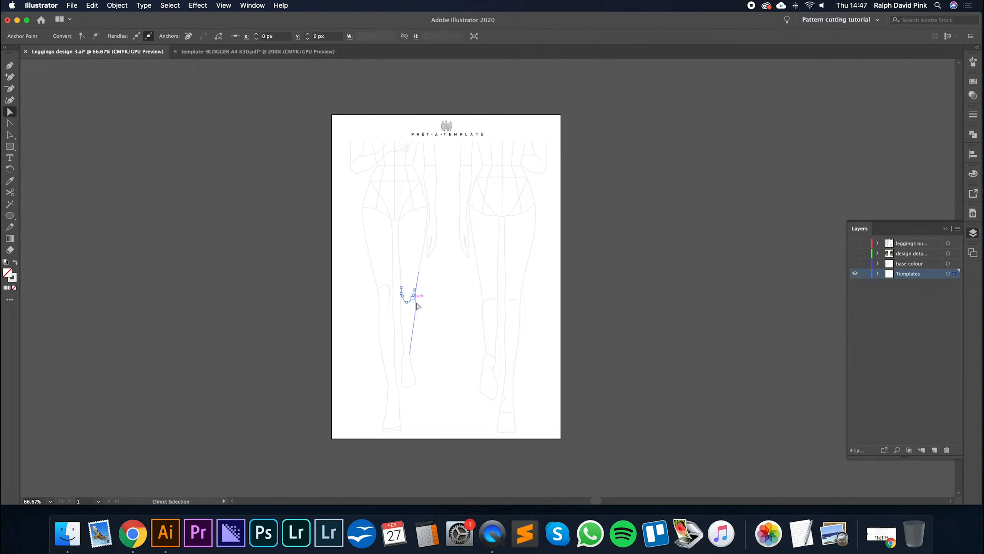
{"action": "left_click", "coordinate": [855, 243]}
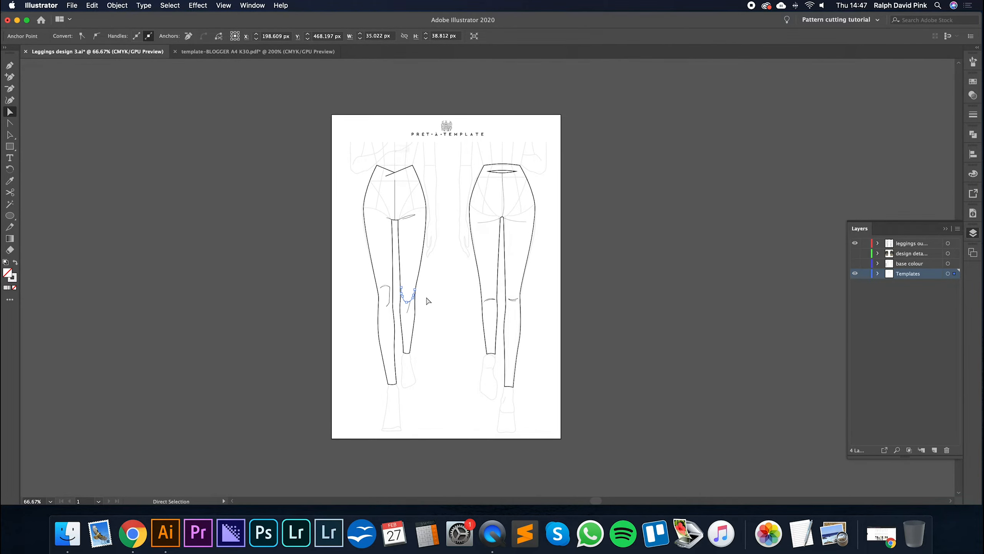
{"action": "left_click", "coordinate": [438, 297]}
{"action": "scroll", "coordinate": [439, 300], "scroll_direction": "left", "scroll_amount": 3}
{"action": "scroll", "coordinate": [439, 300], "scroll_direction": "down", "scroll_amount": 1}
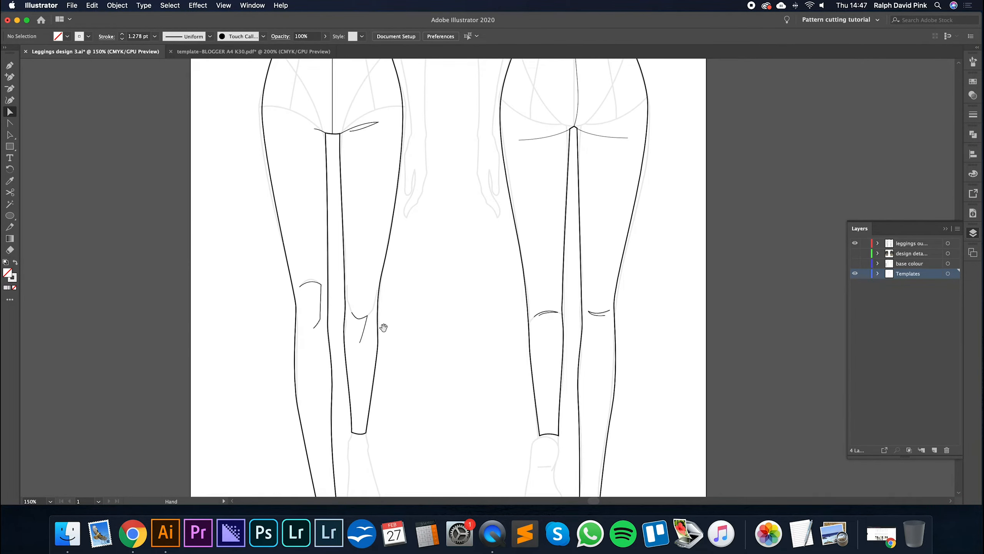
{"action": "left_click", "coordinate": [253, 51]}
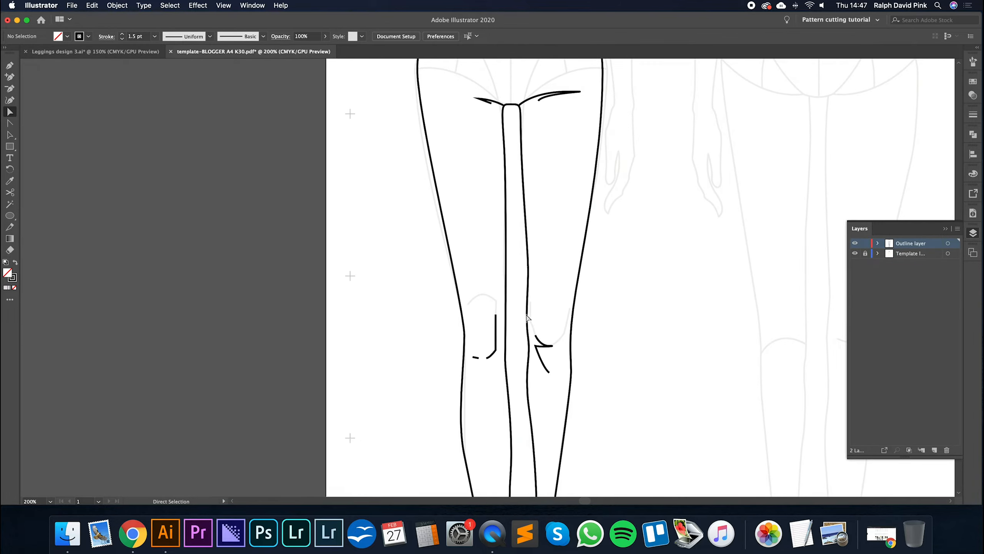
- Check the crotch and knee detail lines against the whole leggings outline
{"action": "left_click_drag", "start_coordinate": [624, 331], "coordinate": [555, 299]}
{"action": "key", "text": "super+minus"}
{"action": "key", "text": "super+minus"}
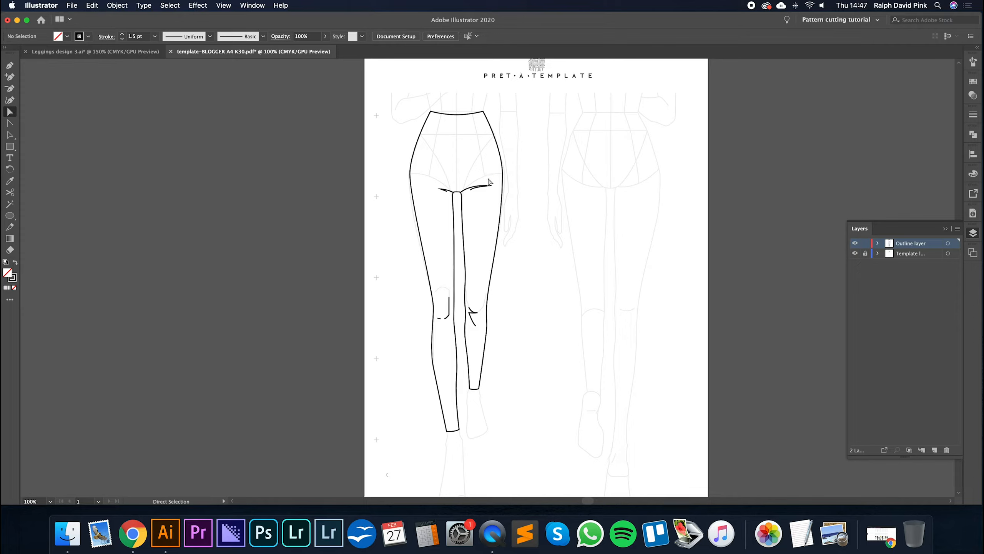
{"action": "left_click_drag", "start_coordinate": [484, 195], "coordinate": [484, 196]}
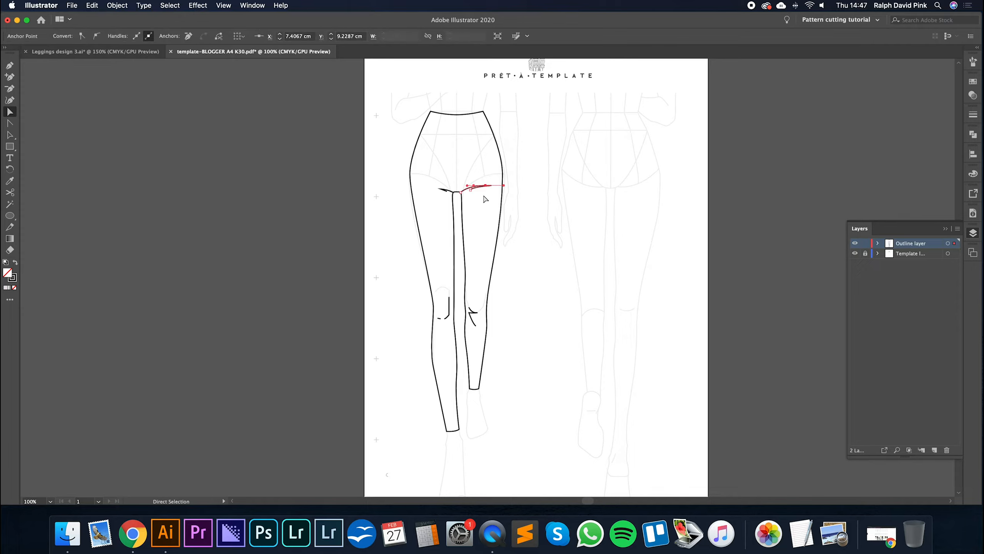
{"action": "left_click", "coordinate": [482, 212]}
{"action": "key", "text": "super+plus"}
{"action": "left_click_drag", "start_coordinate": [479, 214], "coordinate": [511, 246]}
{"action": "key", "text": "super+minus"}
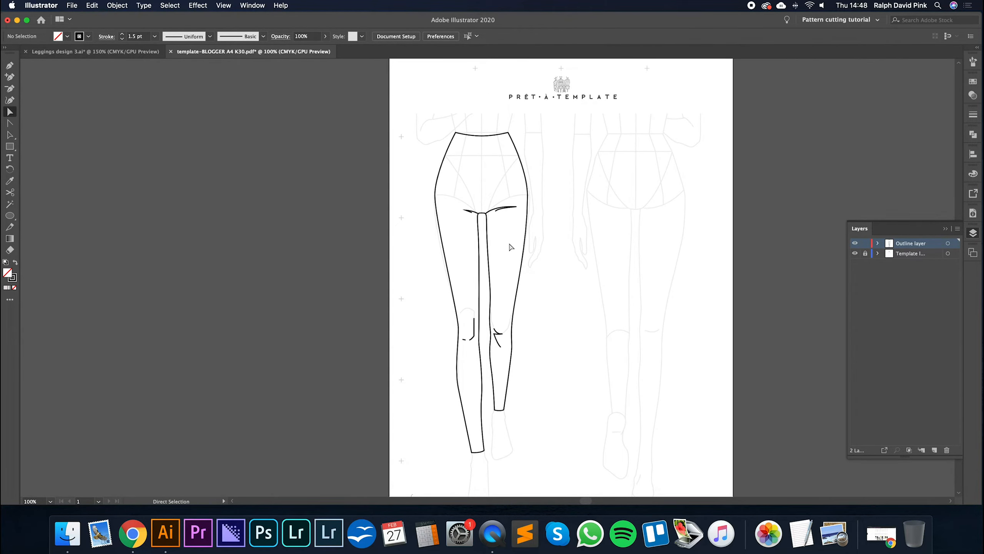
- Set the stroke weight of all crotch and knee detail lines to 0.5 pt and deselect them
{"action": "key", "text": "v"}
{"action": "left_click", "coordinate": [464, 216]}
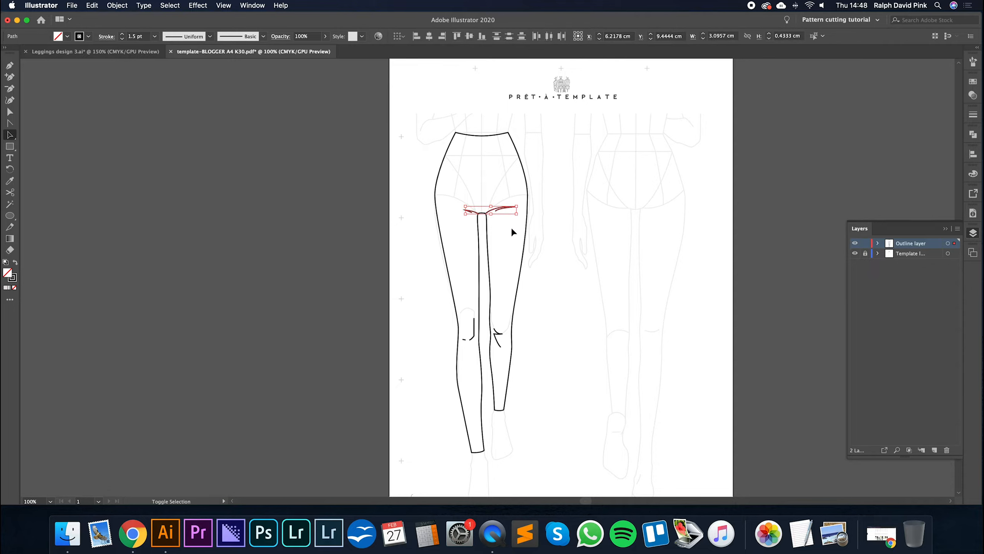
{"action": "left_click", "coordinate": [504, 210]}
{"action": "left_click", "coordinate": [470, 212], "text": "shift"}
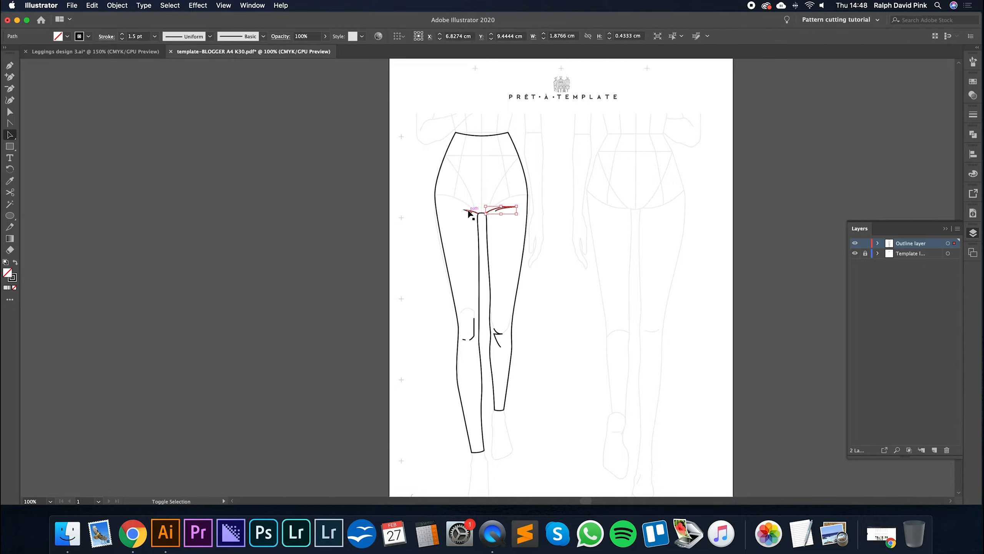
{"action": "left_click", "coordinate": [474, 329], "text": "shift"}
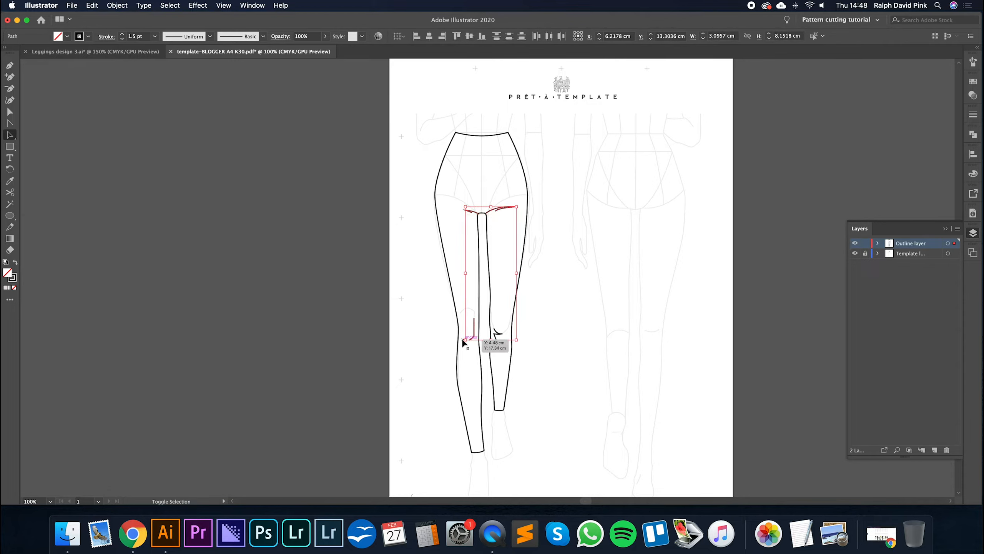
{"action": "left_click", "coordinate": [500, 334], "text": "shift"}
{"action": "left_click", "coordinate": [462, 337], "text": "shift"}
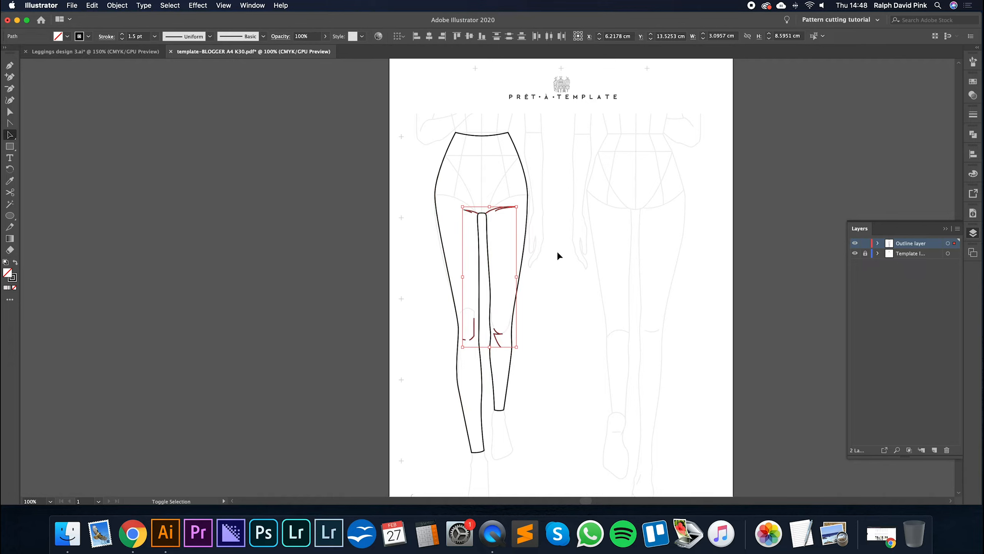
{"action": "left_click", "coordinate": [973, 114]}
{"action": "left_click", "coordinate": [905, 125]}
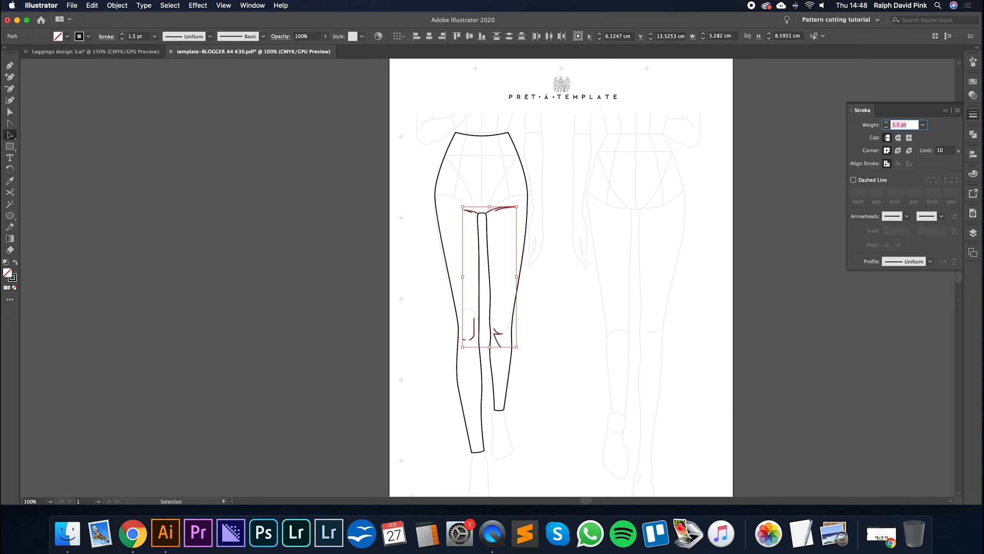
{"action": "type", "text": "0.5"}
{"action": "key", "text": "Return"}
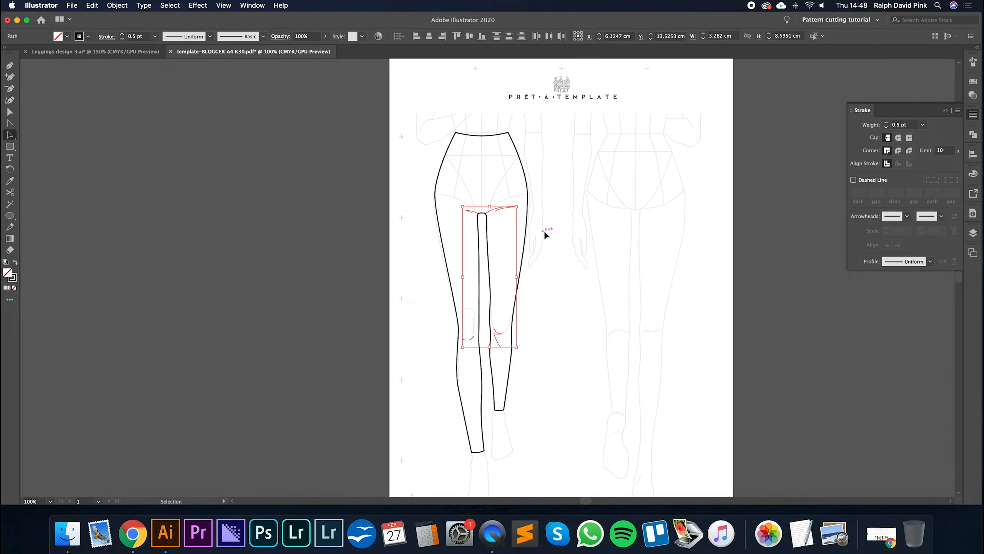
{"action": "left_click", "coordinate": [546, 233]}
- Inspect the thinner detail lines up close and reselect all crotch and knee lines with their stroke settings open
{"action": "key", "text": "super+equal"}
{"action": "scroll", "coordinate": [512, 211], "scroll_direction": "up", "scroll_amount": 2}
{"action": "key", "text": "super+equal"}
{"action": "scroll", "coordinate": [706, 191], "scroll_direction": "up", "scroll_amount": 1}
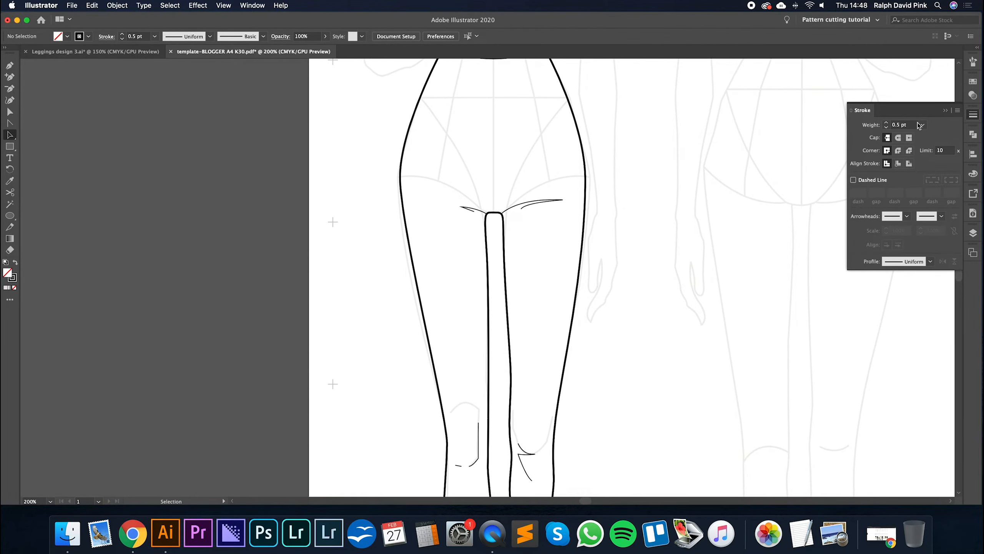
{"action": "left_click", "coordinate": [946, 110]}
{"action": "left_click", "coordinate": [544, 199]}
{"action": "left_click_drag", "start_coordinate": [523, 330], "coordinate": [523, 307]}
{"action": "scroll", "coordinate": [523, 307], "scroll_direction": "down", "scroll_amount": 2}
{"action": "left_click", "coordinate": [523, 385], "text": "shift"}
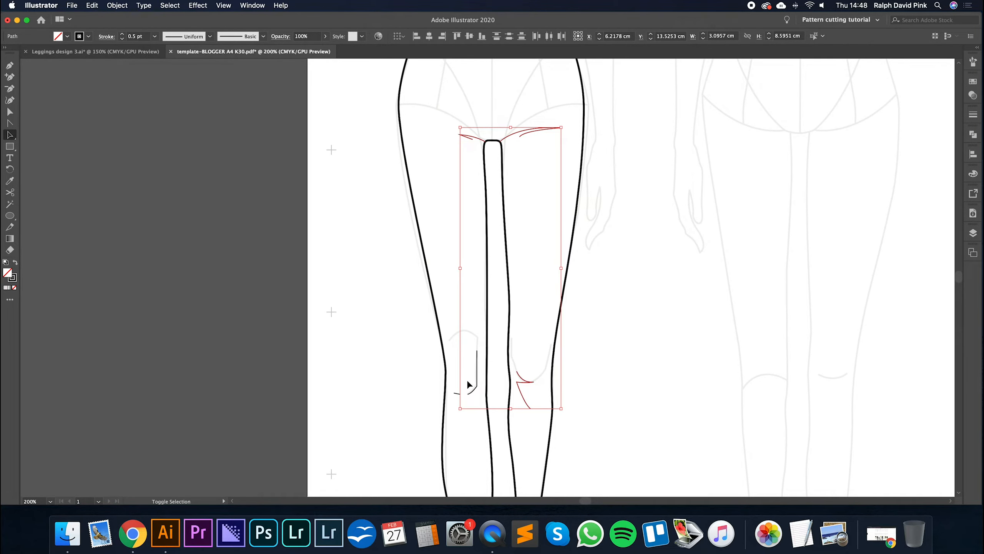
{"action": "left_click", "coordinate": [459, 393], "text": "shift"}
{"action": "left_click", "coordinate": [973, 114]}
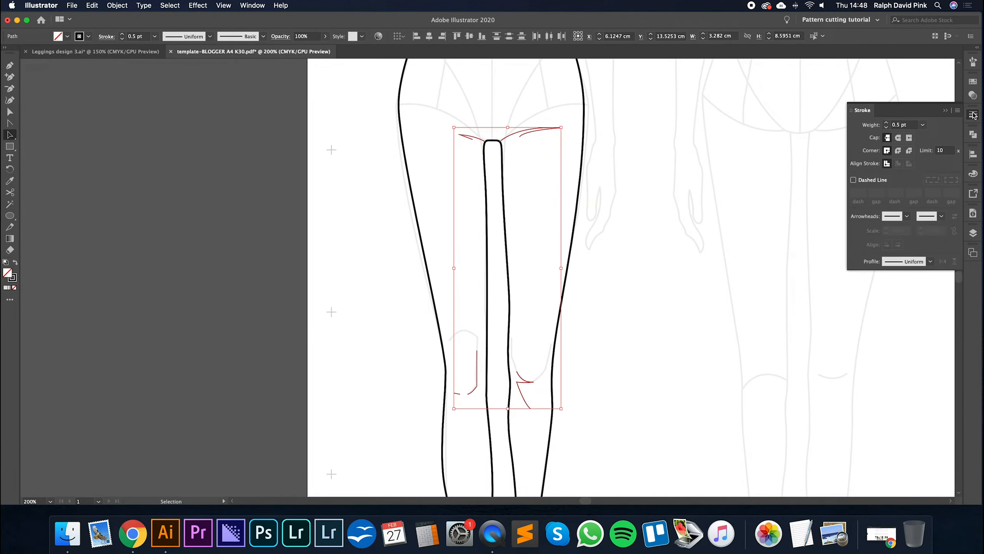
- Preview the selected detail lines at a 5 pt stroke weight and restore 0.5 pt
{"action": "left_click", "coordinate": [887, 124]}
{"action": "left_click", "coordinate": [887, 123]}
{"action": "left_click", "coordinate": [887, 123]}
{"action": "left_click", "coordinate": [887, 124]}
{"action": "left_click", "coordinate": [887, 124]}
{"action": "left_click", "coordinate": [887, 123]}
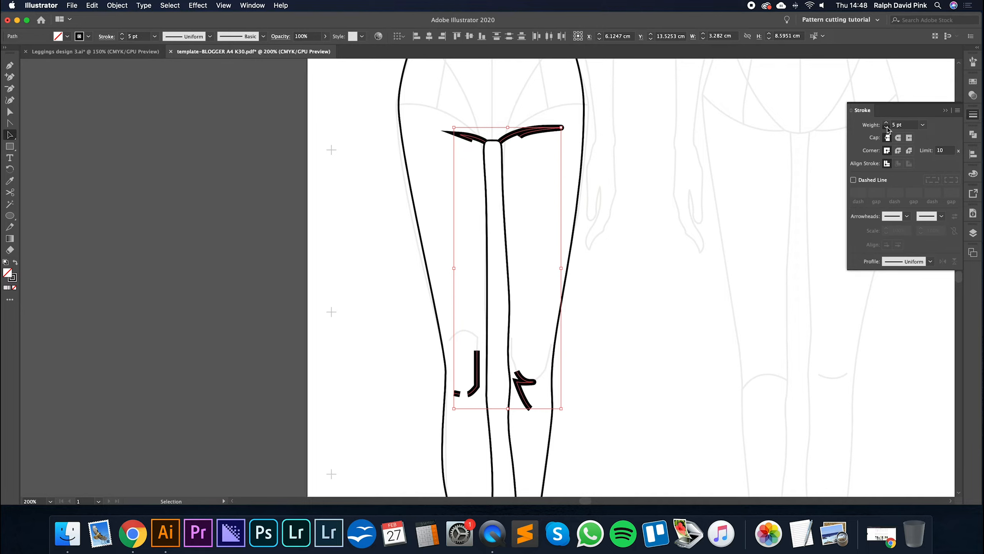
{"action": "left_click", "coordinate": [887, 127]}
{"action": "left_click", "coordinate": [887, 128]}
{"action": "left_click", "coordinate": [886, 127]}
{"action": "left_click", "coordinate": [887, 127]}
{"action": "left_click", "coordinate": [886, 127]}
{"action": "left_click", "coordinate": [886, 127]}
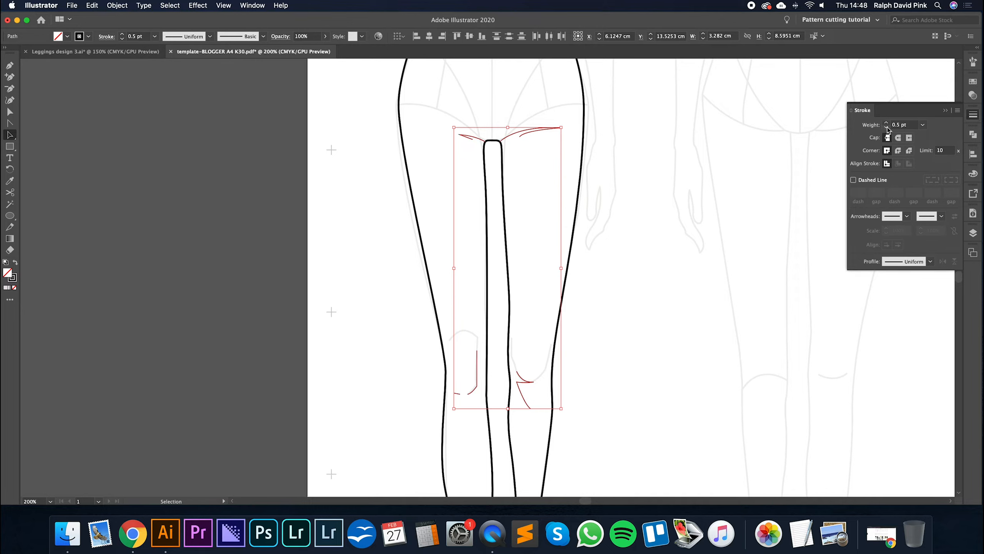
- Apply round joins and round caps to the selected crotch and knee detail lines, and deselect them
{"action": "left_click", "coordinate": [898, 150]}
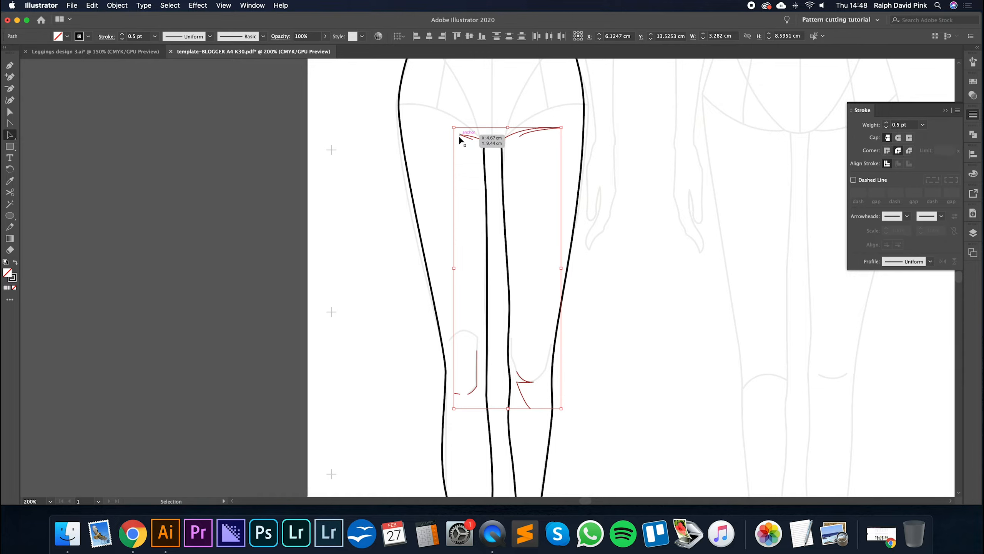
{"action": "left_click", "coordinate": [898, 139]}
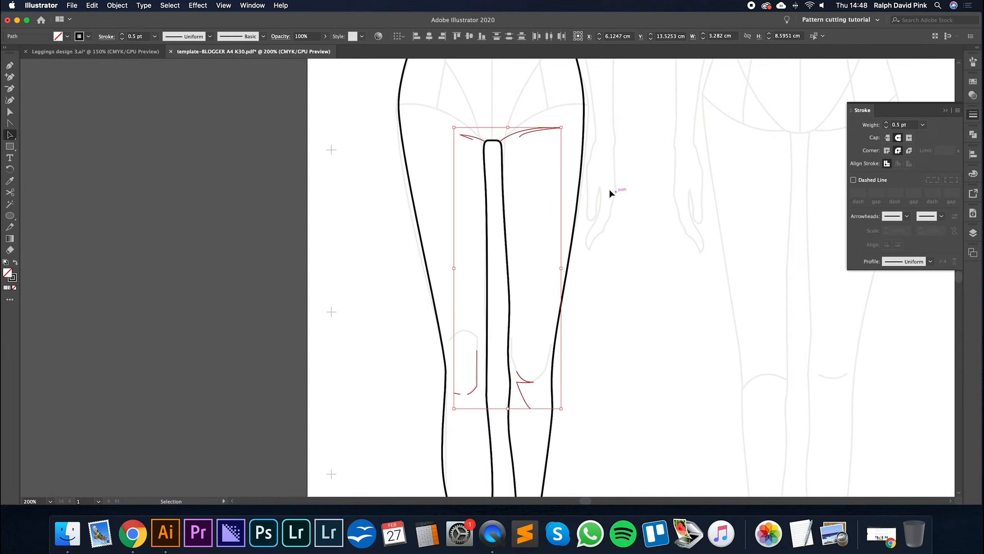
{"action": "left_click", "coordinate": [553, 183]}
{"action": "key", "text": "a"}
{"action": "left_click_drag", "start_coordinate": [536, 174], "coordinate": [551, 240]}
{"action": "key", "text": "p"}
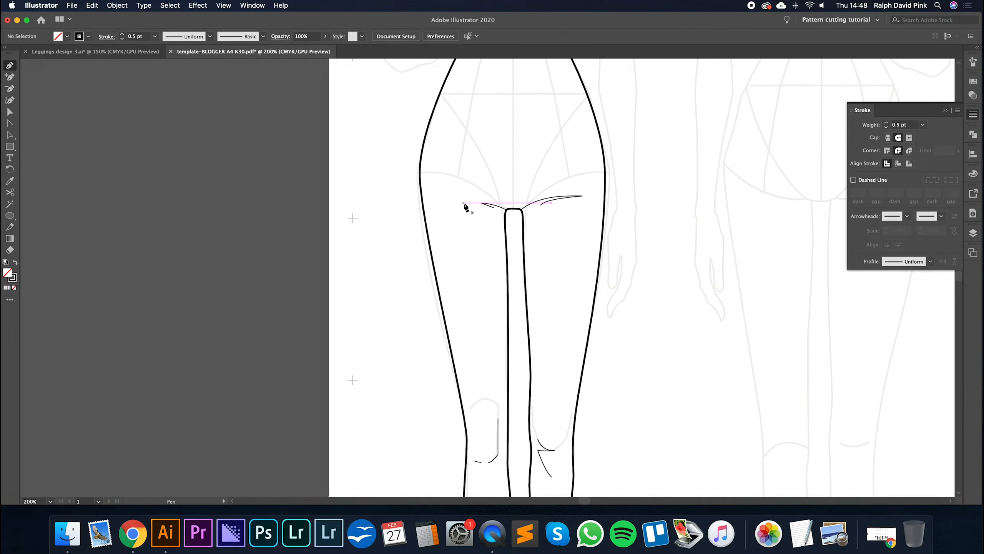
- Try a longer curved crease line running from the crotch across the upper thigh of the longer leg, and remove it
{"action": "left_click", "coordinate": [443, 203]}
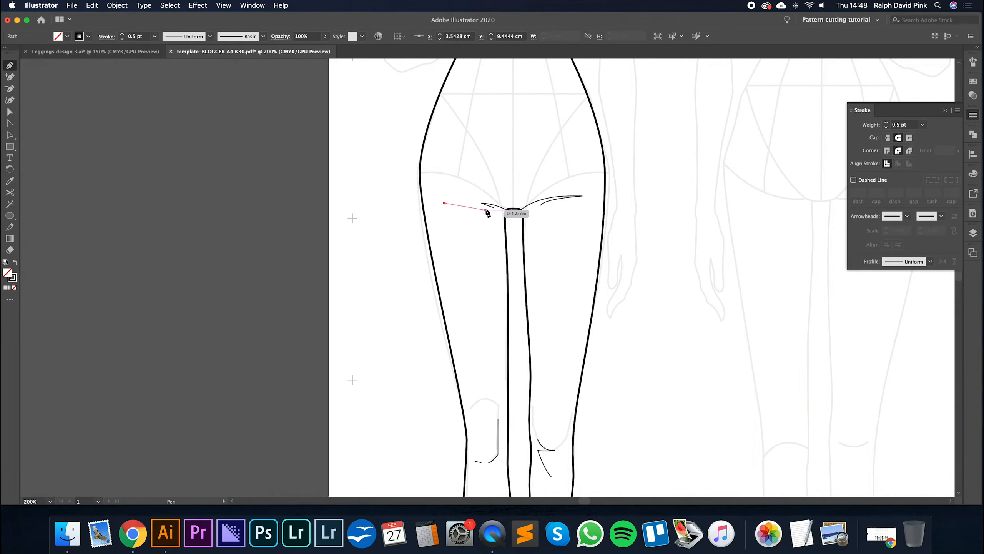
{"action": "left_click_drag", "start_coordinate": [485, 206], "coordinate": [502, 216]}
{"action": "left_click", "coordinate": [499, 163], "text": "super"}
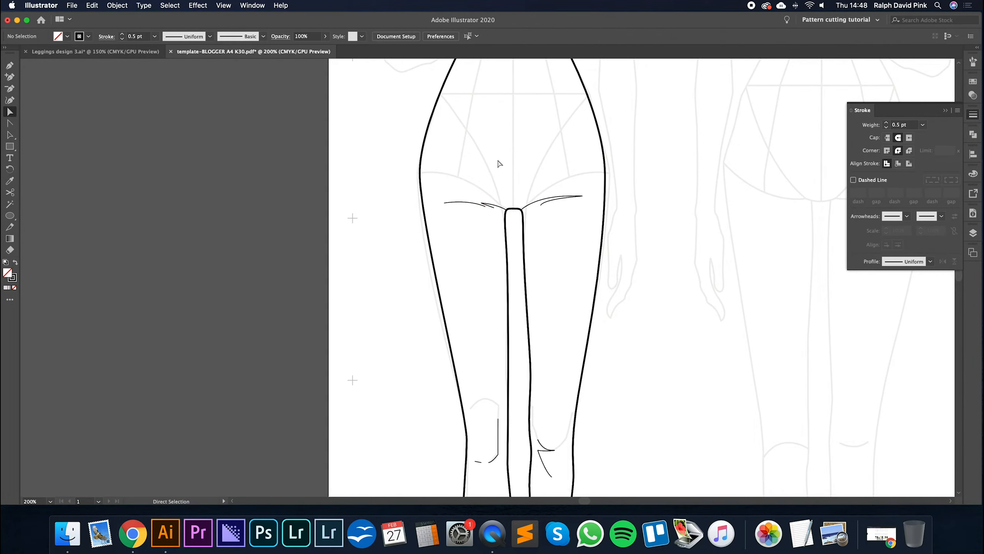
{"action": "key", "text": "super+minus"}
{"action": "left_click", "coordinate": [474, 225]}
{"action": "key", "text": "Delete"}
- Adjust the curve handles at the longer leg's outer hip anchor on the front leggings outline, and deselect it
{"action": "left_click_drag", "start_coordinate": [585, 271], "coordinate": [527, 202]}
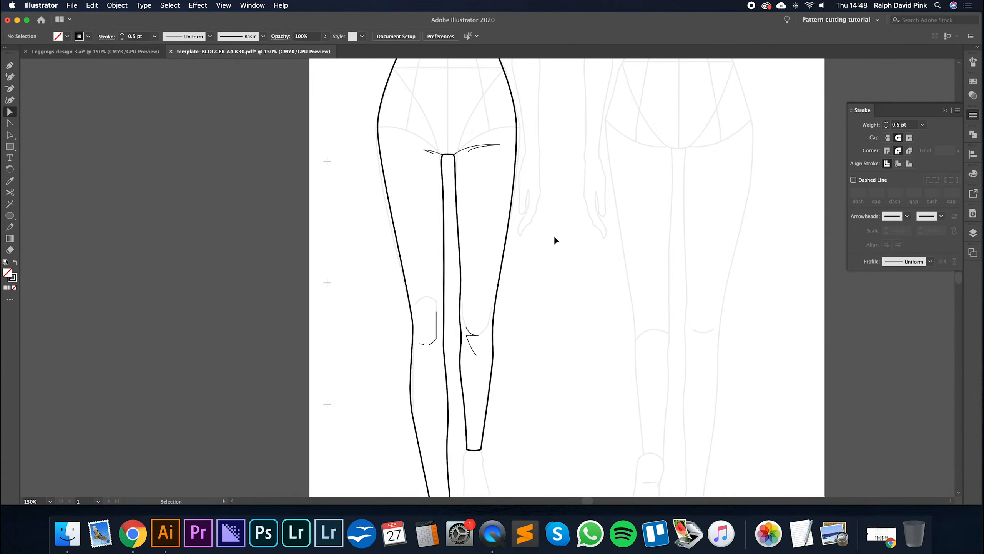
{"action": "key", "text": "super+minus"}
{"action": "key", "text": "space"}
{"action": "left_click_drag", "start_coordinate": [553, 235], "coordinate": [552, 242]}
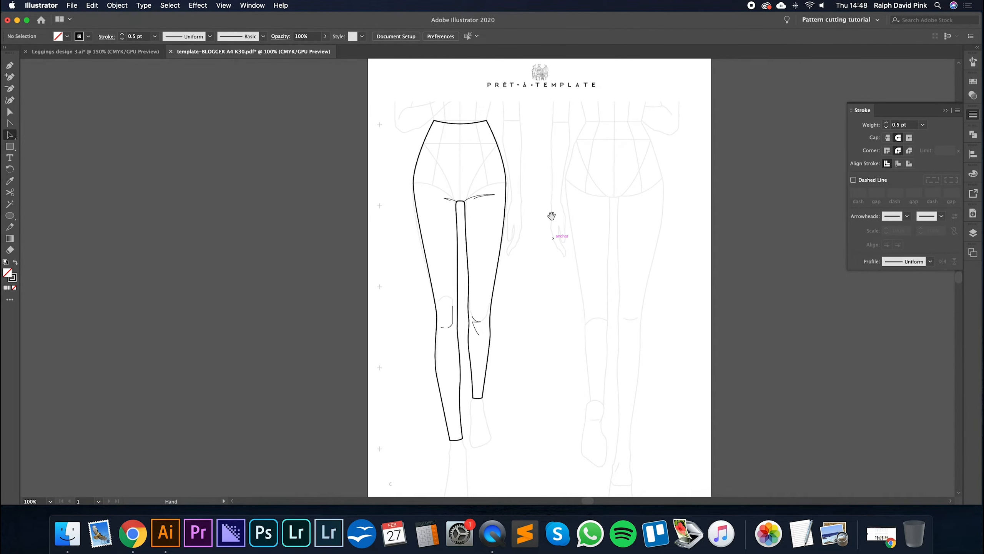
{"action": "key", "text": "a"}
{"action": "left_click", "coordinate": [414, 184]}
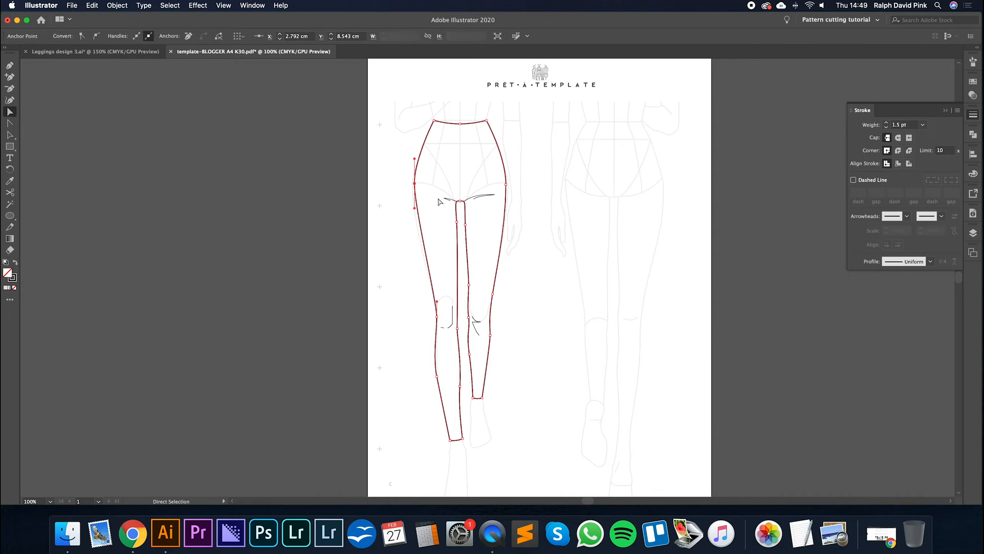
{"action": "left_click_drag", "start_coordinate": [414, 209], "coordinate": [413, 230]}
{"action": "left_click_drag", "start_coordinate": [414, 159], "coordinate": [415, 155]}
{"action": "left_click", "coordinate": [547, 153]}
{"action": "left_click_drag", "start_coordinate": [547, 202], "coordinate": [525, 213]}
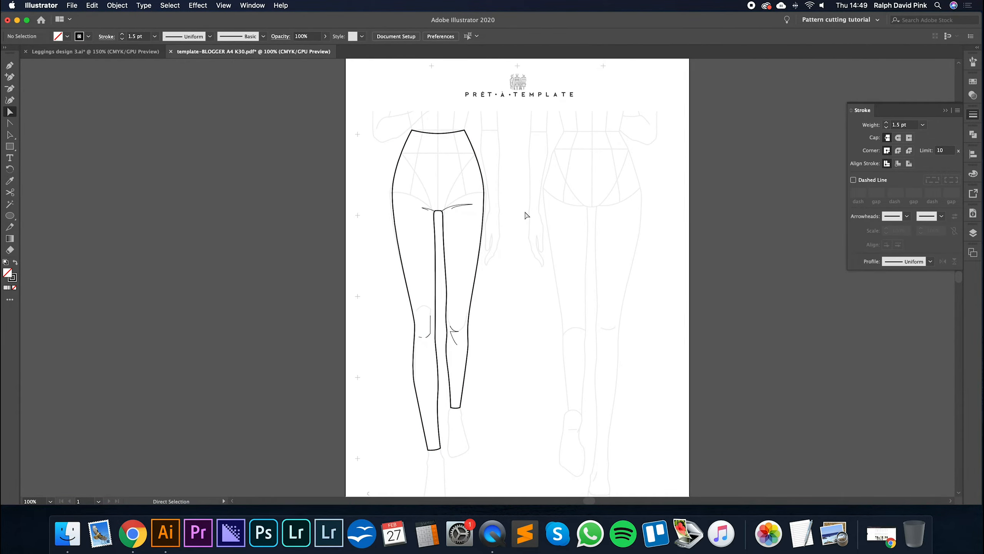
- Group the front leggings outline with all its crotch and knee crease lines
{"action": "key", "text": "a"}
{"action": "left_click_drag", "start_coordinate": [568, 201], "coordinate": [543, 181]}
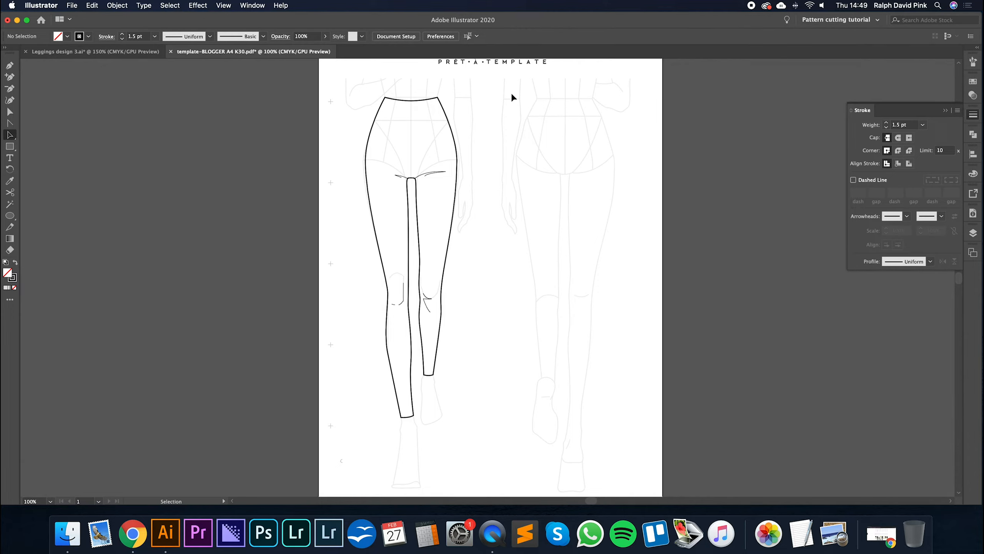
{"action": "left_click", "coordinate": [412, 179]}
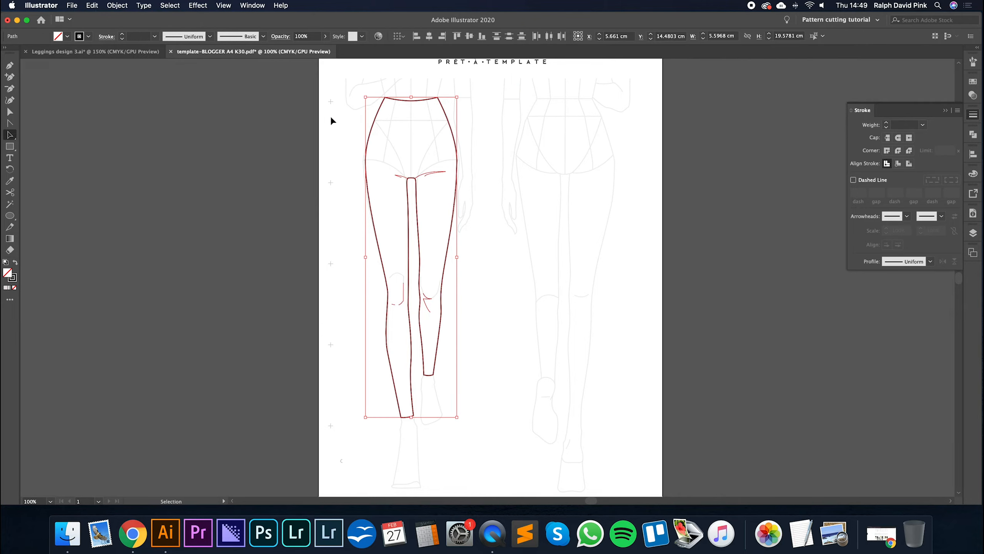
{"action": "left_click", "coordinate": [119, 8]}
{"action": "left_click", "coordinate": [128, 52]}
{"action": "left_click", "coordinate": [493, 114]}
{"action": "left_click", "coordinate": [446, 124]}
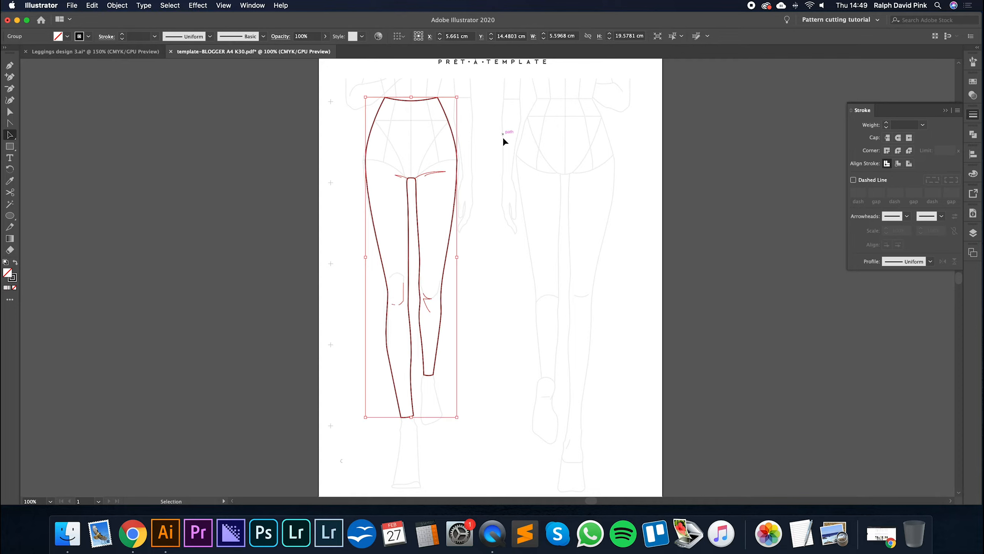
{"action": "left_click", "coordinate": [452, 128]}
{"action": "left_click", "coordinate": [450, 128]}
- Copy the leggings group, paste it, and place the duplicate over the second figure template
{"action": "left_click", "coordinate": [93, 7]}
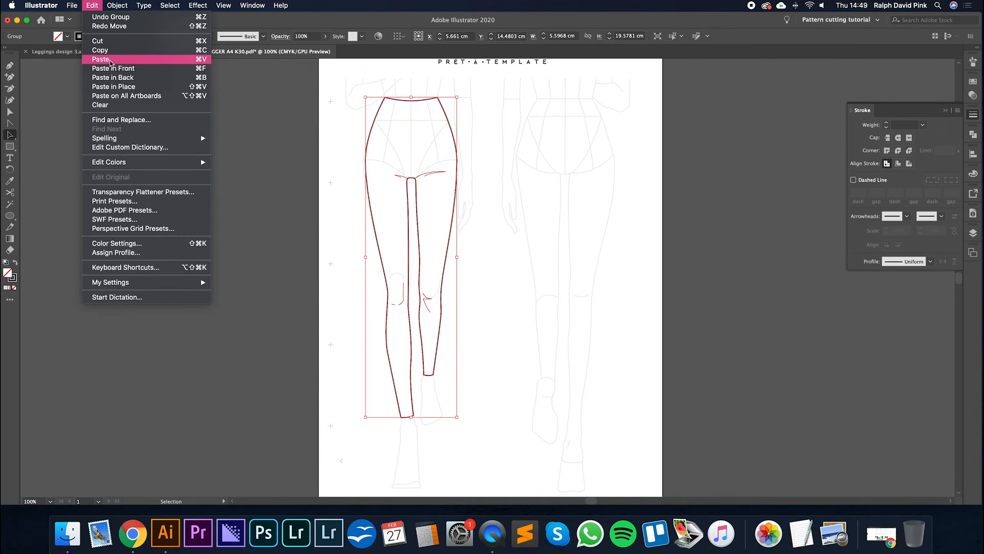
{"action": "left_click", "coordinate": [108, 50]}
{"action": "left_click", "coordinate": [93, 7]}
{"action": "left_click", "coordinate": [100, 59]}
{"action": "left_click_drag", "start_coordinate": [458, 129], "coordinate": [535, 109]}
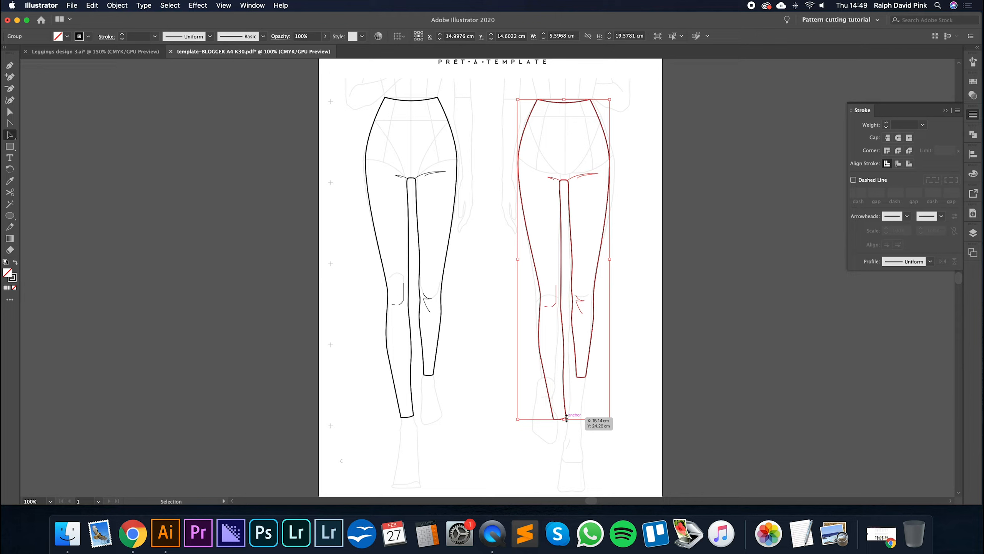
- Reflect the duplicate leggings across the vertical axis at 90°, nudge it sideways onto the figure, and deselect it
{"action": "right_click", "coordinate": [573, 175]}
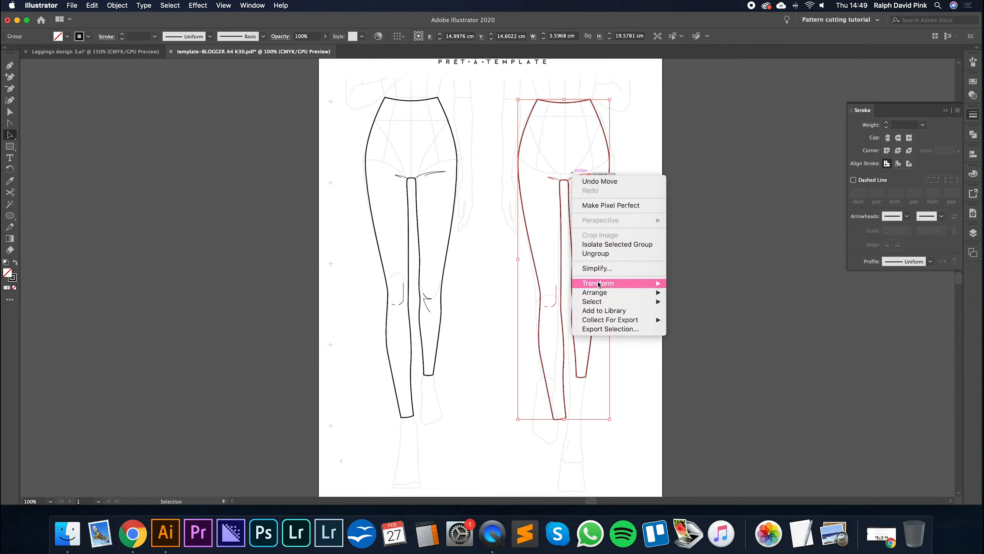
{"action": "mouse_move", "coordinate": [599, 284]}
{"action": "left_click", "coordinate": [695, 319]}
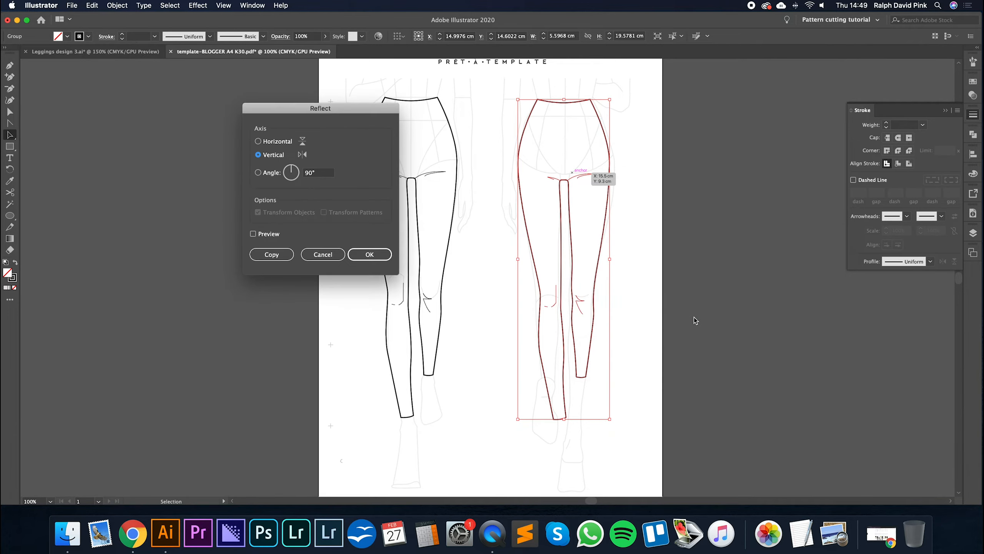
{"action": "left_click", "coordinate": [376, 254]}
{"action": "key", "text": "Right"}
{"action": "key", "text": "Right"}
{"action": "key", "text": "Right"}
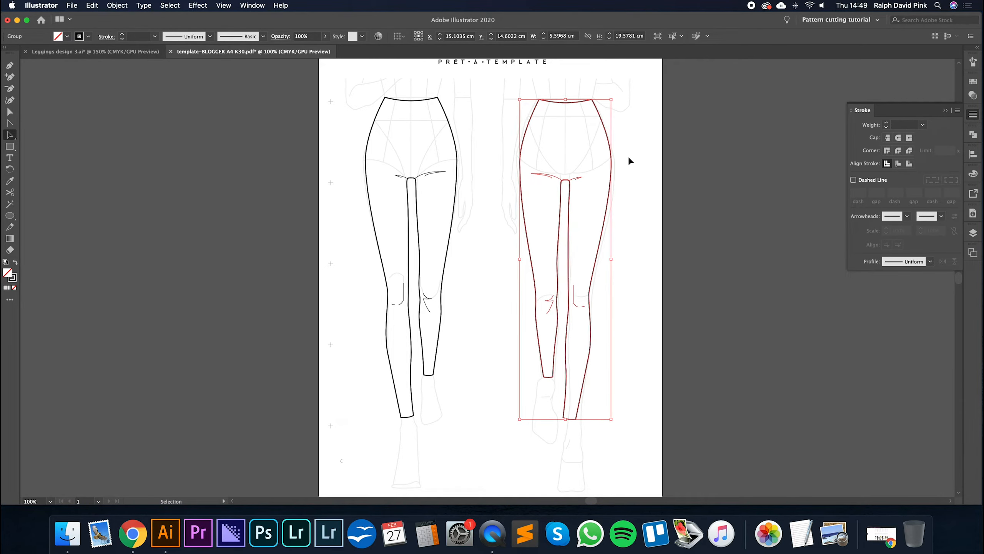
{"action": "left_click", "coordinate": [625, 221]}
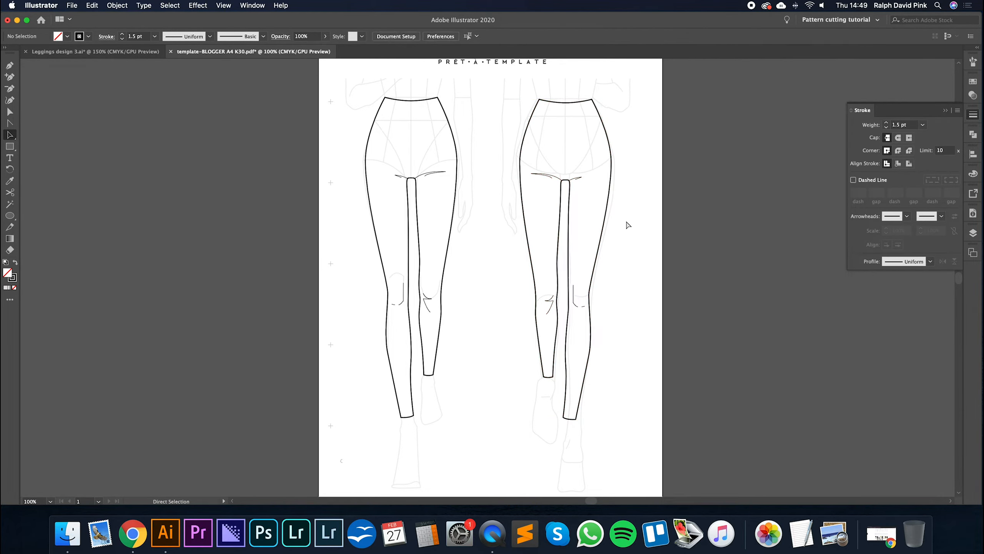
- Fine-tune the horizontal alignment of the mirrored leggings with the second figure's waist and hips, and deselect them
{"action": "key", "text": "super+equal"}
{"action": "left_click_drag", "start_coordinate": [684, 260], "coordinate": [598, 307]}
{"action": "key", "text": "a"}
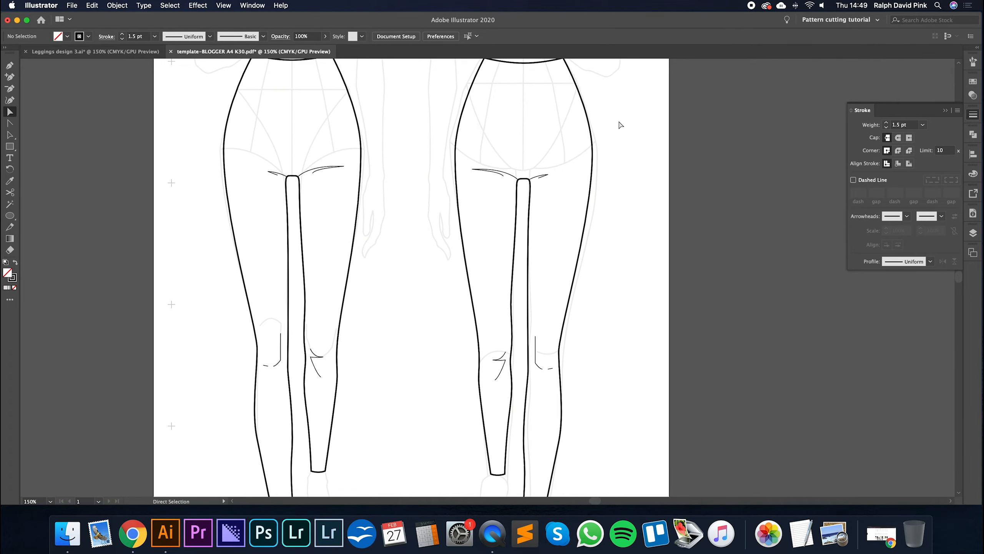
{"action": "left_click_drag", "start_coordinate": [617, 118], "coordinate": [631, 181]}
{"action": "key", "text": "v"}
{"action": "left_click", "coordinate": [605, 186]}
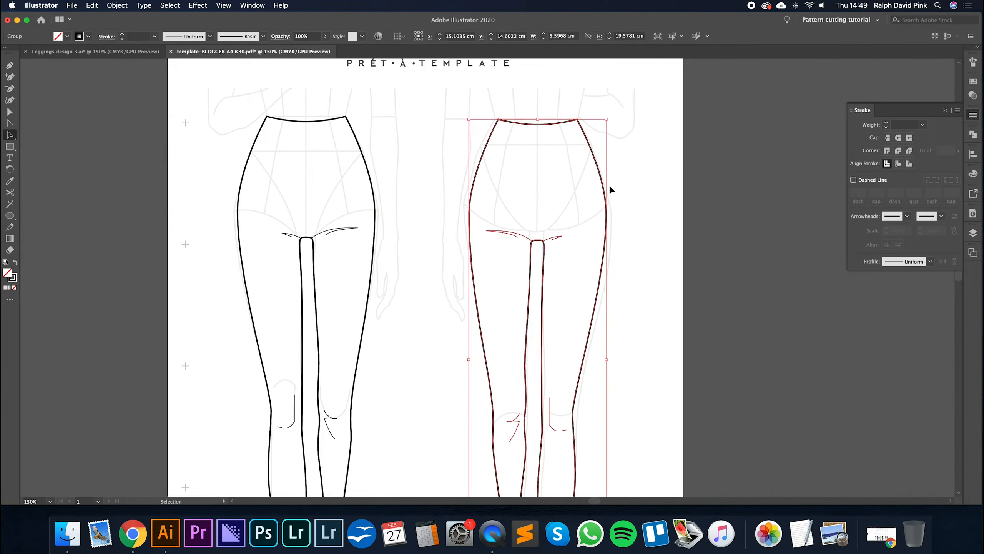
{"action": "key", "text": "Right"}
{"action": "key", "text": "Right"}
{"action": "key", "text": "Right"}
{"action": "key", "text": "Right"}
{"action": "key", "text": "Right"}
{"action": "key", "text": "Left"}
{"action": "key", "text": "Left"}
{"action": "key", "text": "Left"}
{"action": "key", "text": "Left"}
{"action": "key", "text": "Left"}
{"action": "key", "text": "Left"}
{"action": "key", "text": "Left"}
{"action": "key", "text": "Right"}
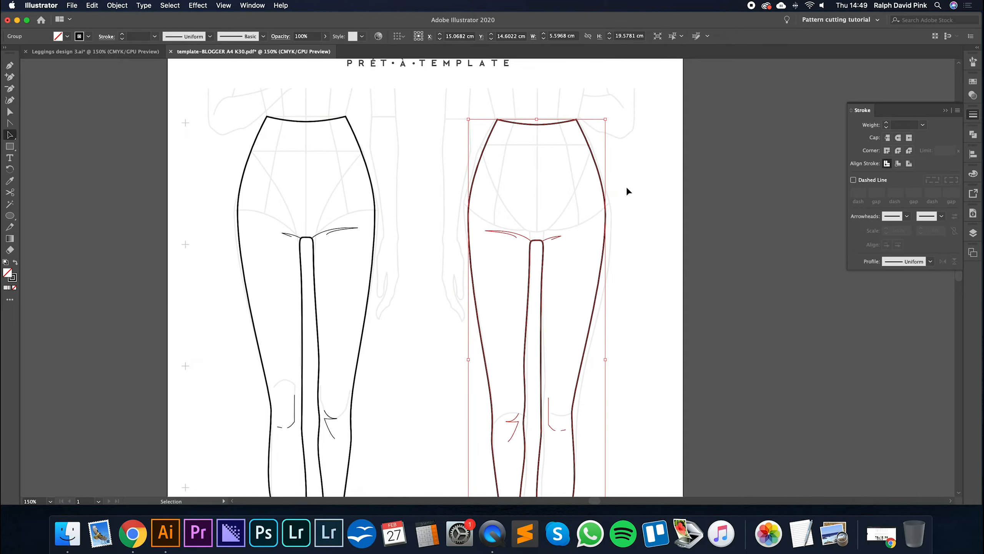
{"action": "key", "text": "Right"}
{"action": "left_click", "coordinate": [627, 187]}
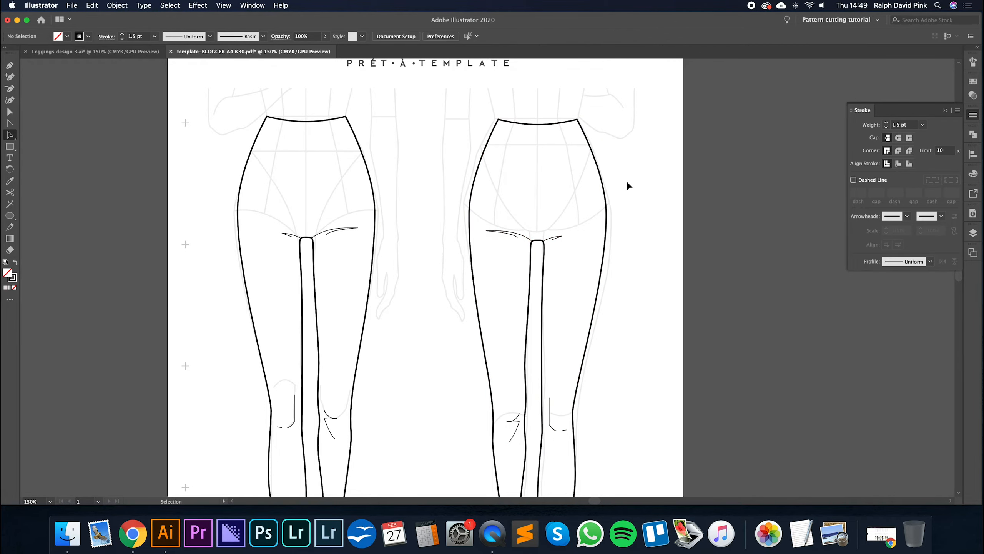
- Nudge both outer hip anchors of the mirrored outline outward to widen it to the template's hips
{"action": "left_click", "coordinate": [11, 112]}
{"action": "left_click", "coordinate": [468, 212]}
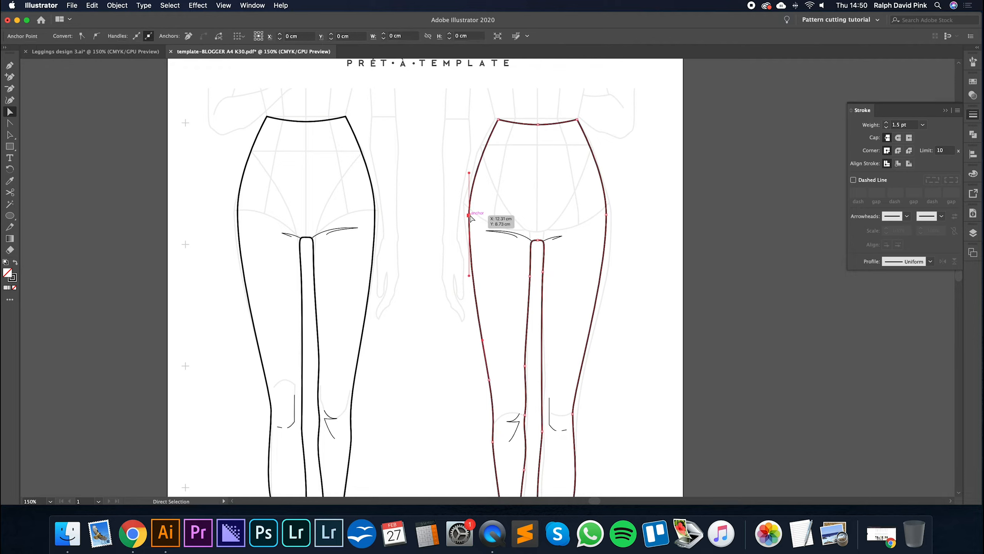
{"action": "key", "text": "Left"}
{"action": "key", "text": "Left"}
{"action": "left_click", "coordinate": [606, 214]}
{"action": "key", "text": "Right"}
{"action": "key", "text": "Right"}
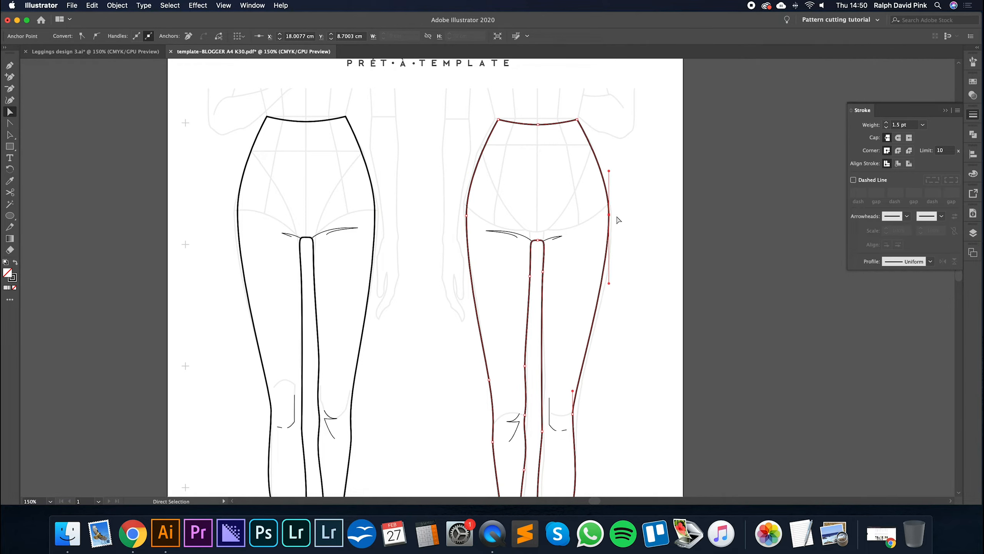
- Nudge the longer leg's outer knee anchor outward to follow the second figure's knee
{"action": "left_click", "coordinate": [573, 414]}
{"action": "key", "text": "Right"}
{"action": "key", "text": "Right"}
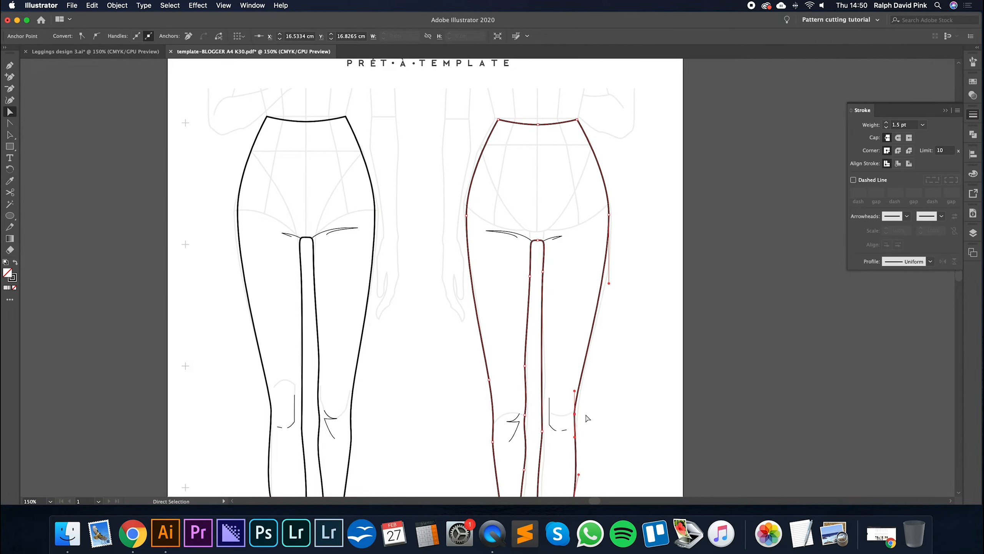
{"action": "key", "text": "Right"}
{"action": "scroll", "coordinate": [589, 416], "scroll_direction": "down", "scroll_amount": 5}
{"action": "key", "text": "Right"}
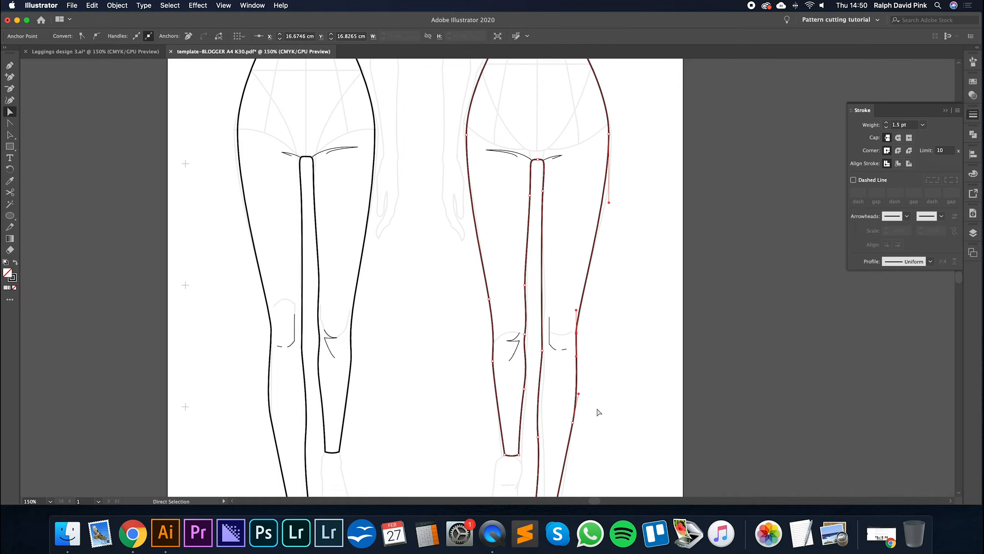
- Adjust the shorter leg's inner-seam anchors and spread both hem corners apart to fit the second figure's lower leg
{"action": "scroll", "coordinate": [597, 412], "scroll_direction": "down", "scroll_amount": 3}
{"action": "left_click", "coordinate": [527, 274]}
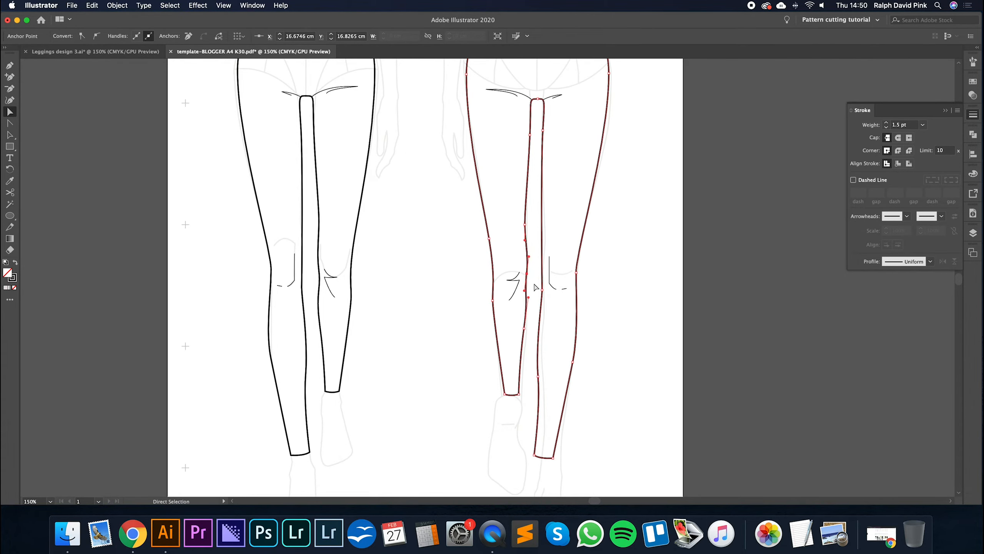
{"action": "left_click", "coordinate": [526, 224]}
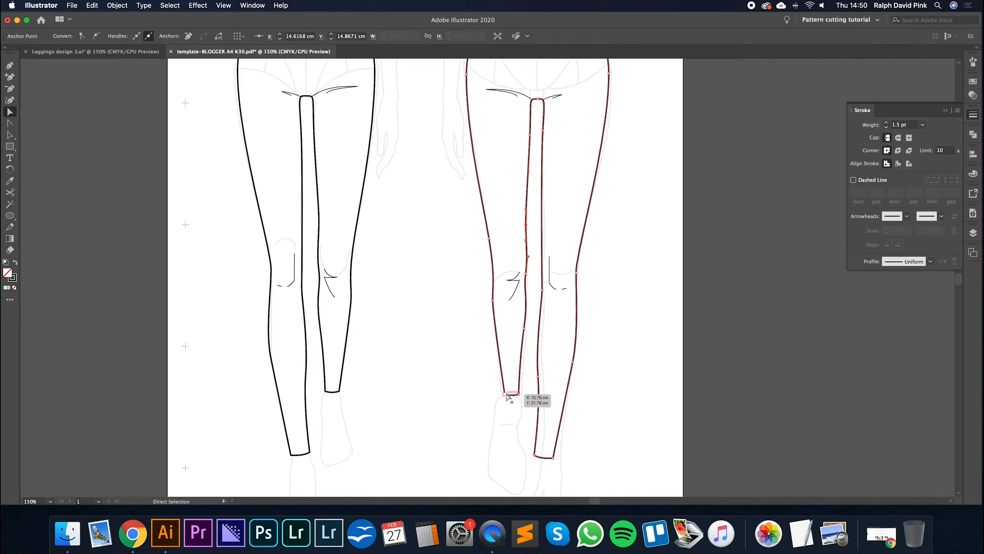
{"action": "left_click", "coordinate": [520, 395]}
{"action": "key", "text": "Left"}
{"action": "key", "text": "Left"}
{"action": "left_click", "coordinate": [520, 394]}
{"action": "key", "text": "Right"}
{"action": "key", "text": "Right"}
{"action": "left_click", "coordinate": [525, 328]}
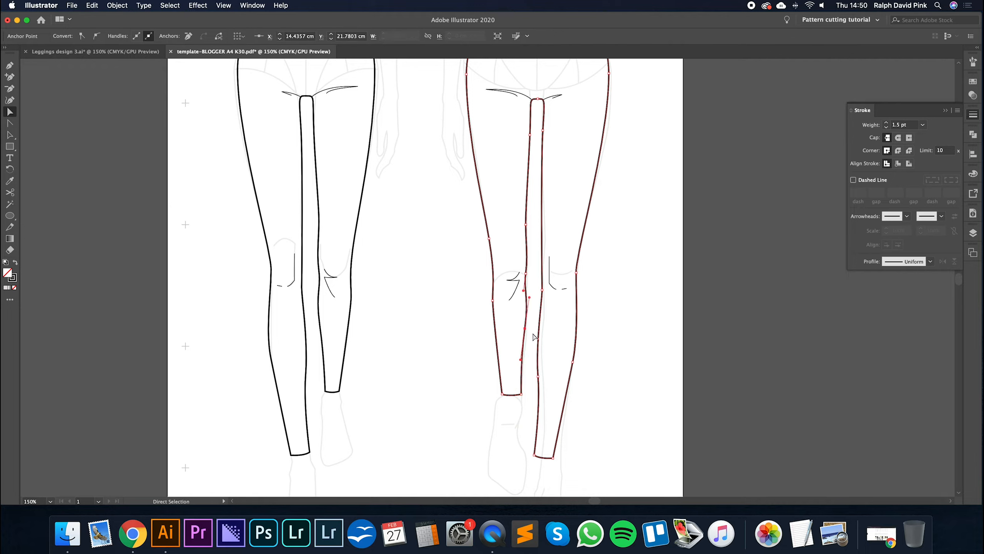
{"action": "key", "text": "Left"}
- Shift the longer leg's inner calf anchor and its hem toward the outer side to match the second figure's ankle
{"action": "left_click", "coordinate": [538, 376]}
{"action": "key", "text": "Right"}
{"action": "key", "text": "Right"}
{"action": "key", "text": "Right"}
{"action": "key", "text": "Right"}
{"action": "left_click", "coordinate": [535, 454]}
{"action": "key", "text": "Right"}
{"action": "key", "text": "Right"}
{"action": "key", "text": "Right"}
{"action": "key", "text": "Right"}
{"action": "key", "text": "Right"}
{"action": "key", "text": "Right"}
{"action": "key", "text": "Right"}
{"action": "key", "text": "Right"}
{"action": "key", "text": "Right"}
{"action": "key", "text": "Right"}
{"action": "key", "text": "Right"}
{"action": "key", "text": "Right"}
{"action": "key", "text": "Right"}
{"action": "key", "text": "Right"}
{"action": "key", "text": "Right"}
{"action": "key", "text": "Right"}
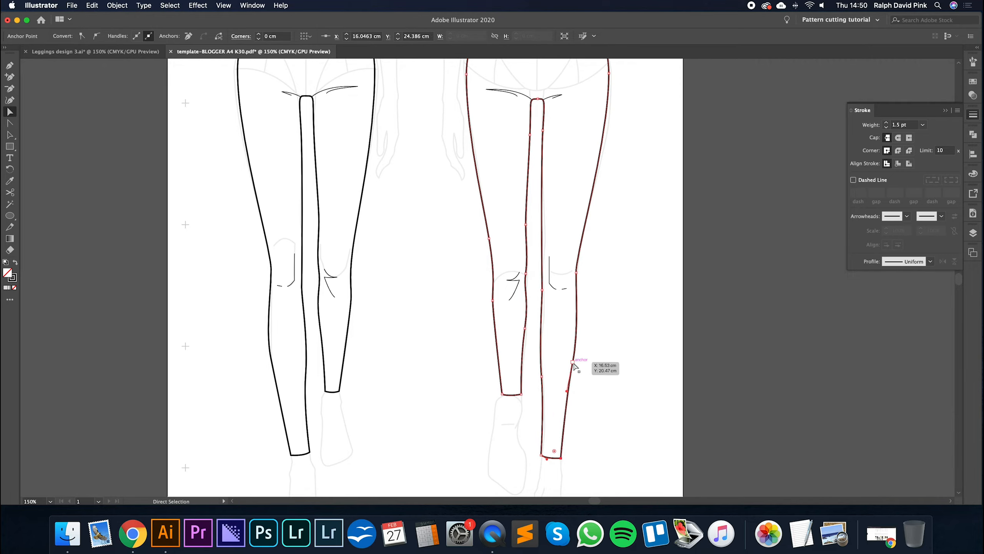
- Nudge the longer leg's inner knee anchor toward the template line, add another anchor just above it, and deselect the outline
{"action": "left_click", "coordinate": [614, 277]}
{"action": "left_click", "coordinate": [542, 278]}
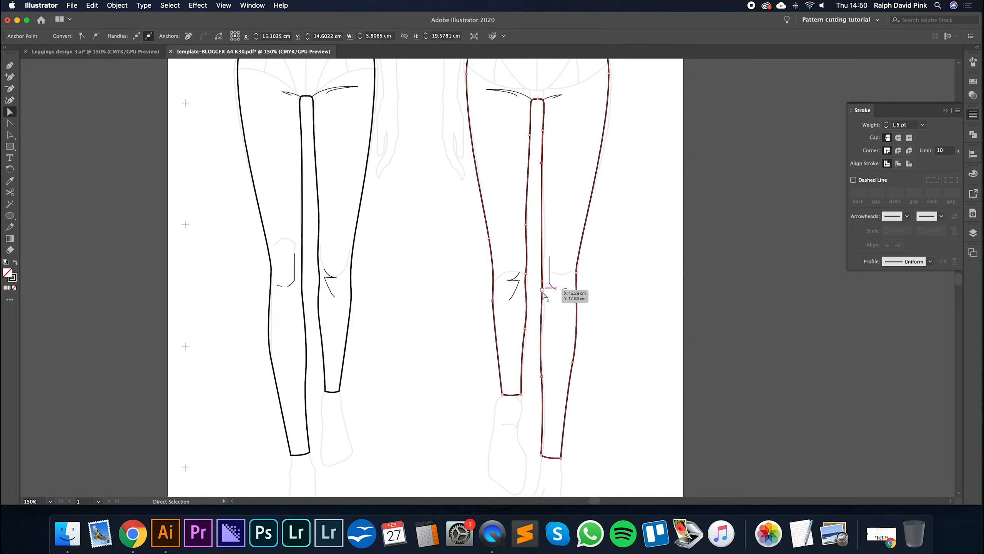
{"action": "key", "text": "Right"}
{"action": "key", "text": "Right"}
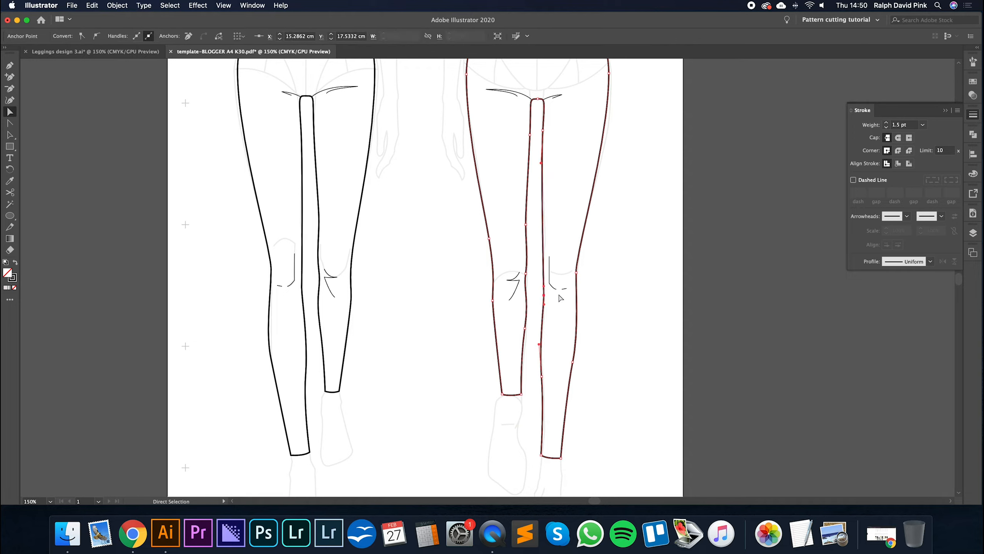
{"action": "left_click", "coordinate": [543, 262]}
{"action": "left_click", "coordinate": [606, 259]}
- Reshape the crotch curve of the mirrored outline by adjusting the handle on its top anchor
{"action": "scroll", "coordinate": [612, 271], "scroll_direction": "up", "scroll_amount": 3}
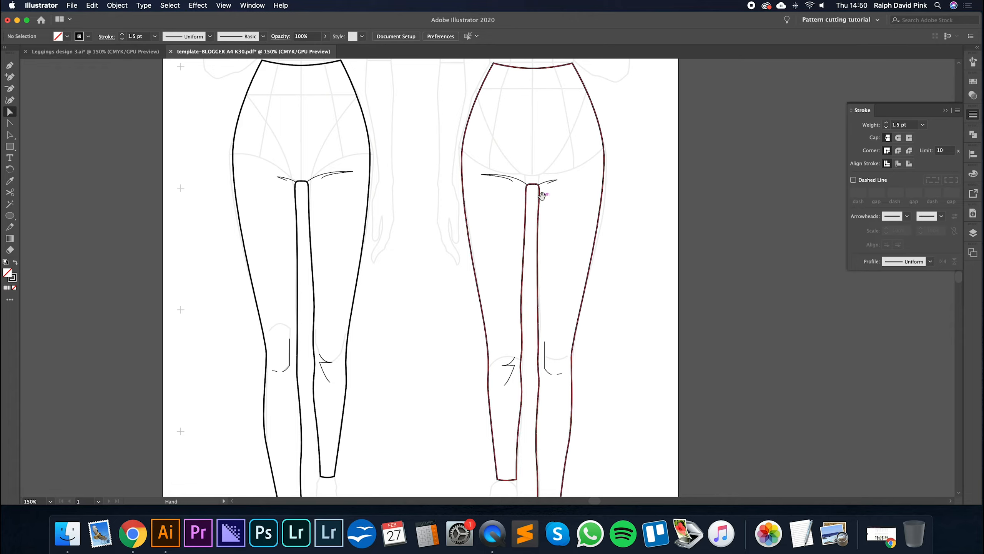
{"action": "scroll", "coordinate": [545, 233], "scroll_direction": "up", "scroll_amount": 3}
{"action": "key", "text": "super+equal"}
{"action": "left_click_drag", "start_coordinate": [552, 249], "coordinate": [562, 241]}
{"action": "left_click", "coordinate": [579, 271]}
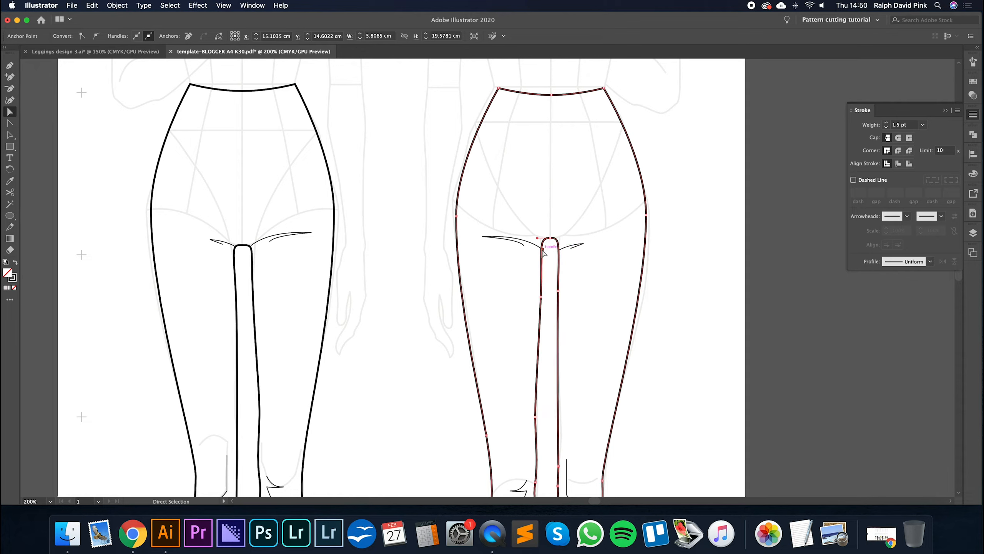
{"action": "left_click", "coordinate": [551, 262]}
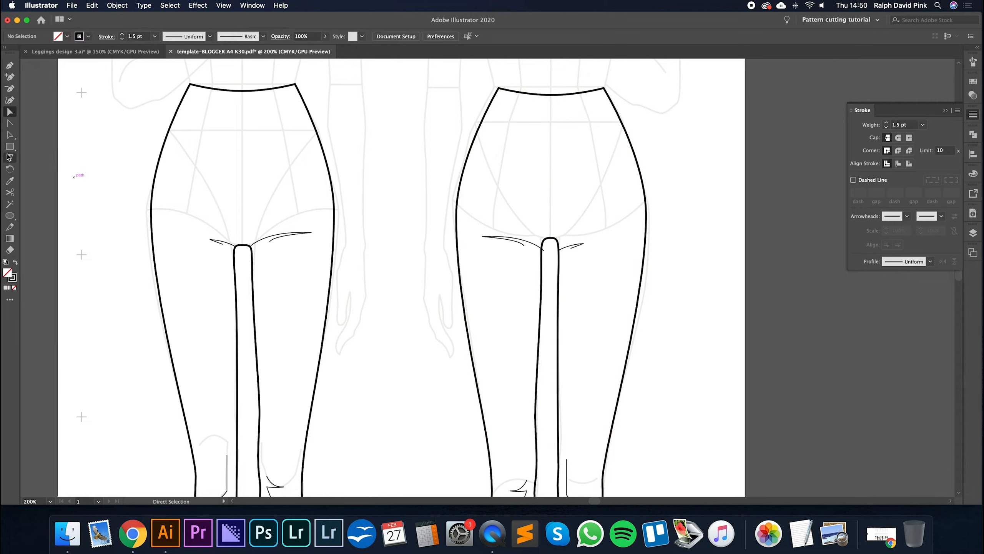
{"action": "left_click", "coordinate": [551, 240]}
{"action": "left_click_drag", "start_coordinate": [543, 250], "coordinate": [543, 241]}
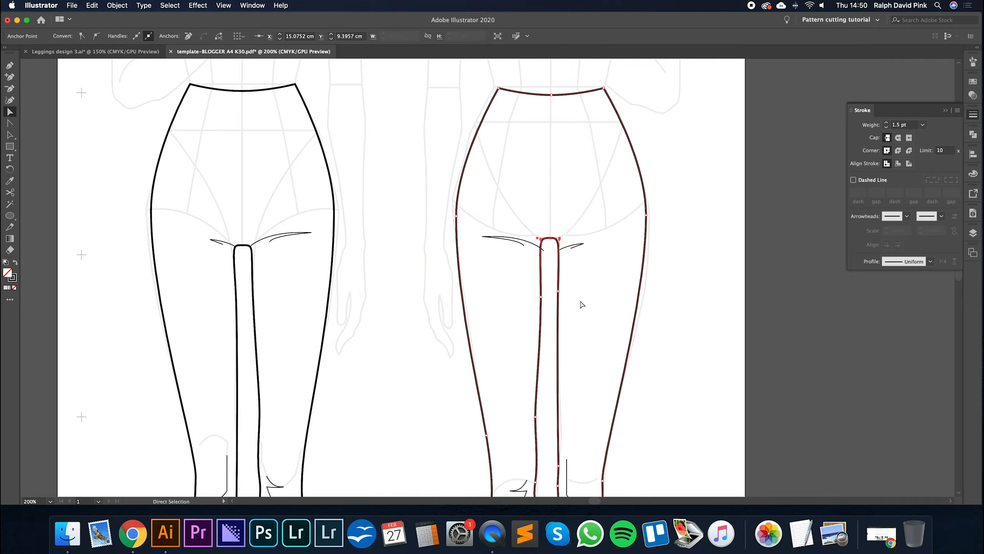
- Add more anchor points down the mirrored outline's longer inner seam between crotch and knee, then deselect the outline
{"action": "left_click", "coordinate": [583, 374]}
{"action": "left_click", "coordinate": [557, 419]}
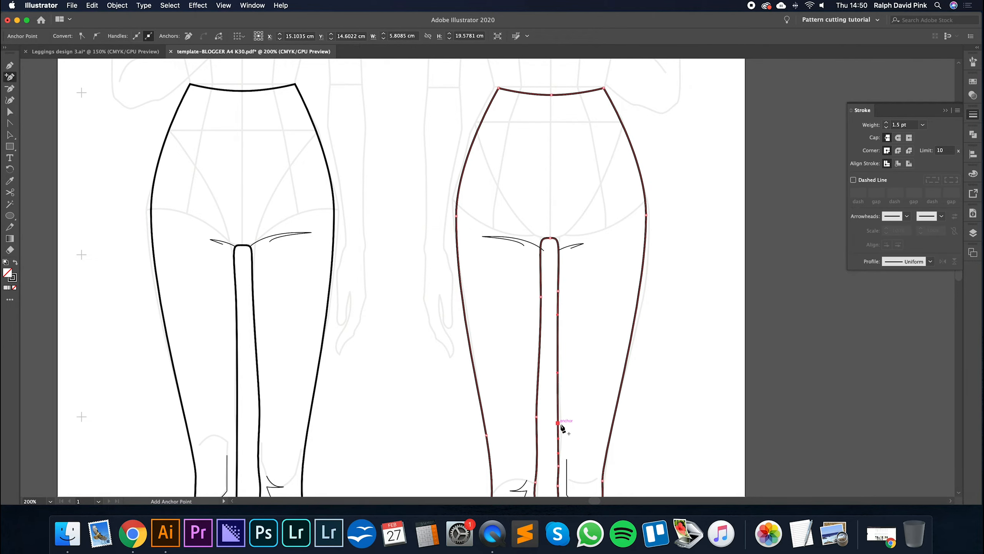
{"action": "left_click", "coordinate": [591, 357]}
- Delete the mirrored crotch and knee crease lines from the back-view leggings
{"action": "key", "text": "super+minus"}
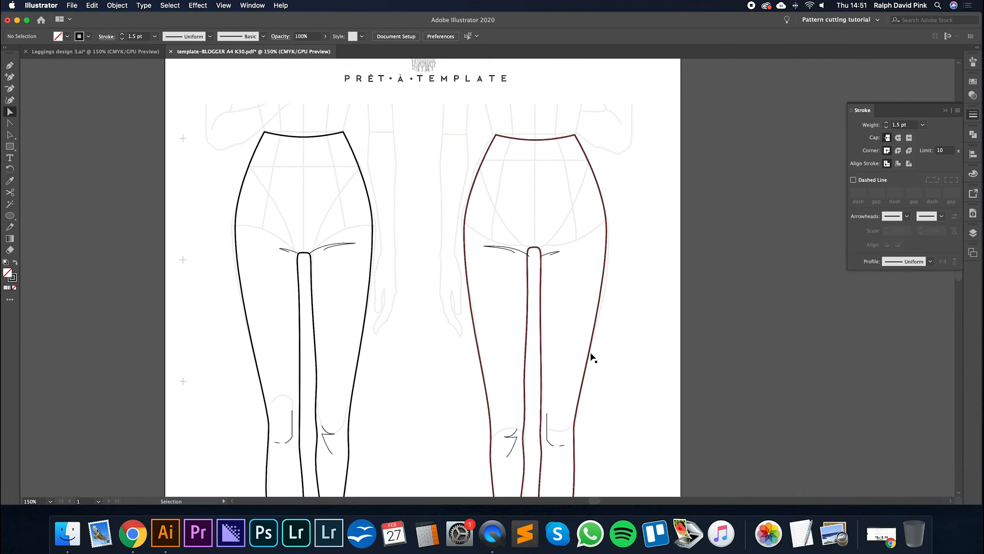
{"action": "left_click_drag", "start_coordinate": [572, 277], "coordinate": [573, 286]}
{"action": "left_click", "coordinate": [552, 264], "text": "super"}
{"action": "scroll", "coordinate": [554, 322], "scroll_direction": "down", "scroll_amount": 3}
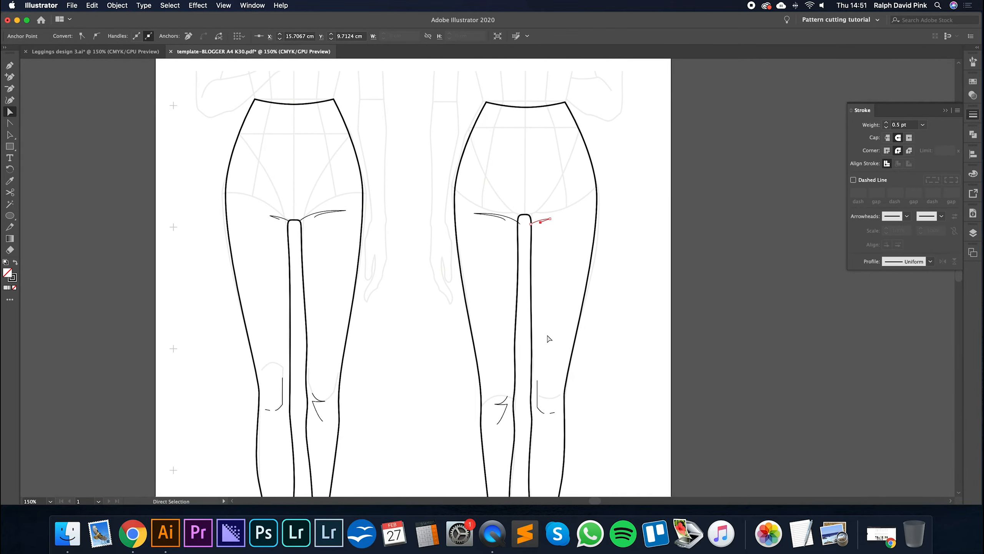
{"action": "left_click", "coordinate": [550, 340]}
{"action": "left_click", "coordinate": [497, 216]}
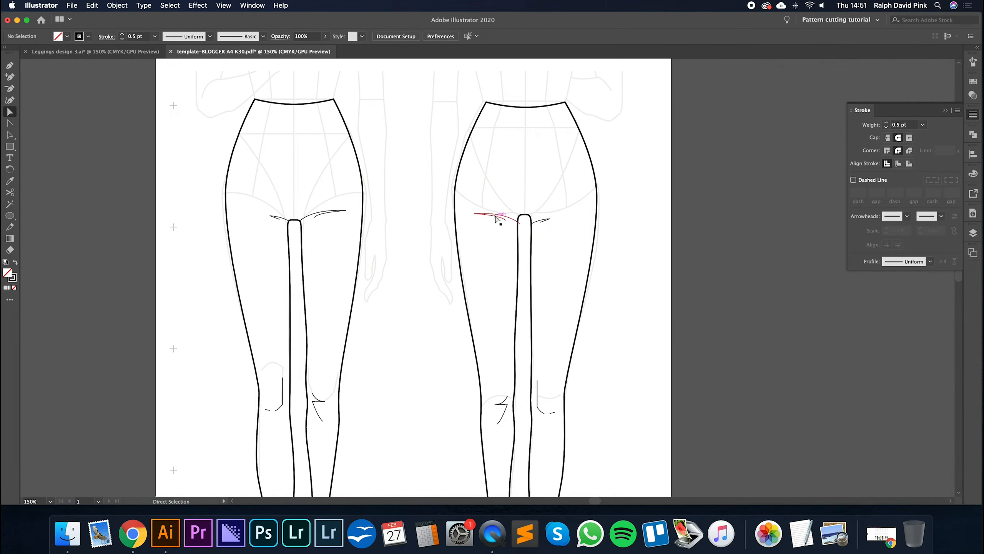
{"action": "key", "text": "Delete"}
{"action": "left_click", "coordinate": [546, 219]}
{"action": "key", "text": "Delete"}
{"action": "left_click", "coordinate": [541, 398]}
{"action": "key", "text": "Delete"}
{"action": "left_click", "coordinate": [504, 403]}
{"action": "key", "text": "Delete"}
- Draw curved under-seat crease lines from the back view's crotch point outward across both thighs with the Pen tool
{"action": "key", "text": "p"}
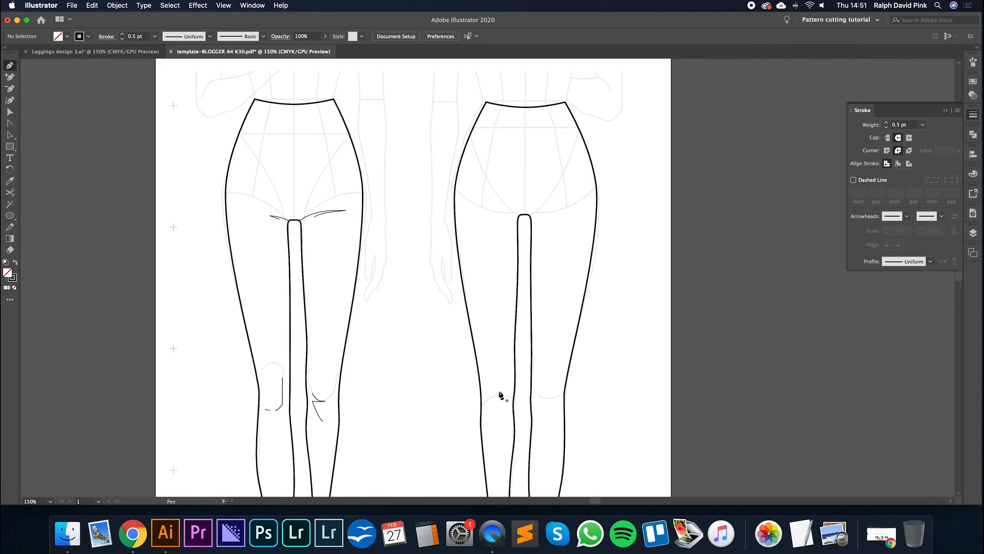
{"action": "left_click", "coordinate": [525, 214]}
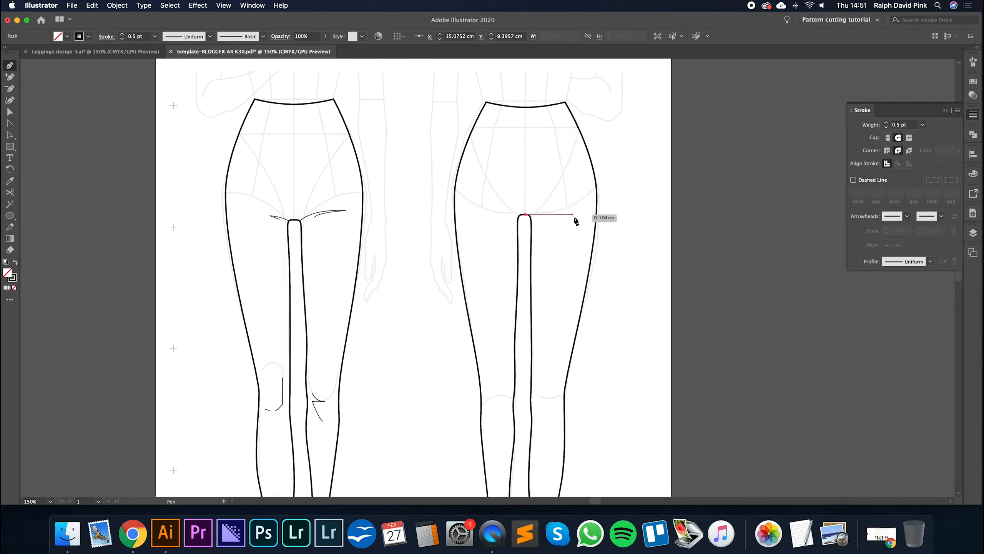
{"action": "left_click_drag", "start_coordinate": [583, 225], "coordinate": [627, 225]}
{"action": "key", "text": "a"}
{"action": "left_click", "coordinate": [561, 204]}
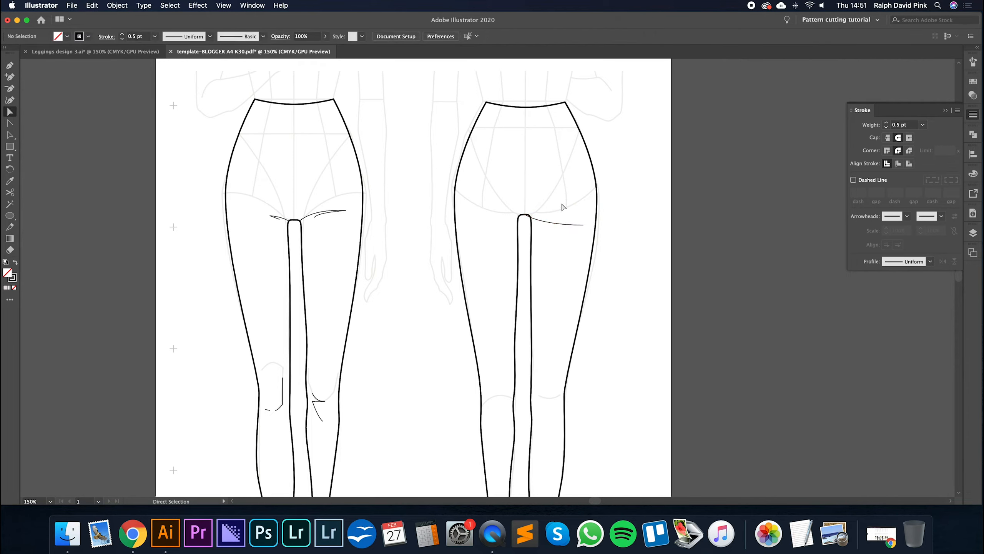
{"action": "key", "text": "p"}
{"action": "left_click", "coordinate": [525, 214]}
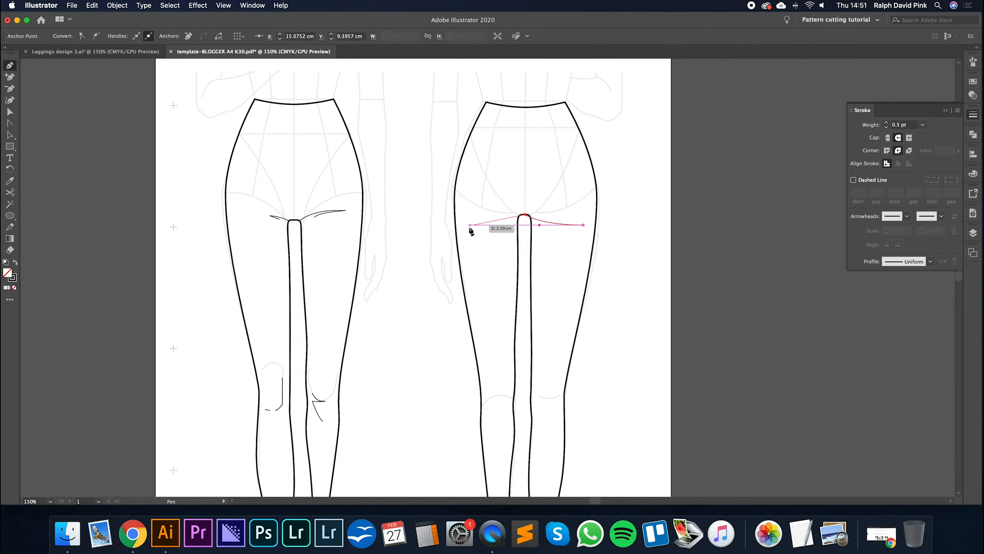
{"action": "left_click_drag", "start_coordinate": [465, 228], "coordinate": [422, 226]}
{"action": "key", "text": "v"}
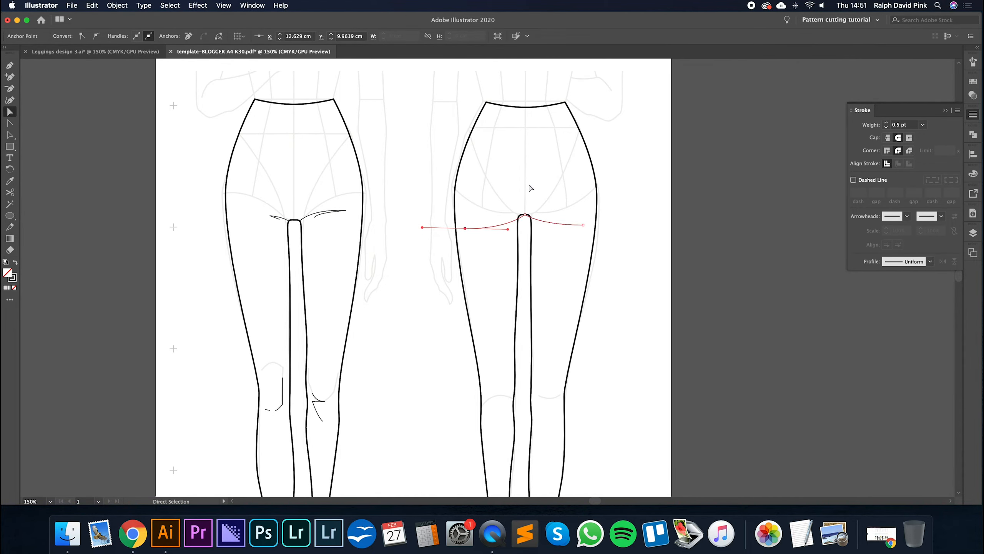
- Reshape the longer-leg side of the back view's crotch arch by adjusting the handle on its top anchor
{"action": "key", "text": "super+plus"}
{"action": "left_click_drag", "start_coordinate": [569, 214], "coordinate": [517, 212]}
{"action": "key", "text": "super+plus"}
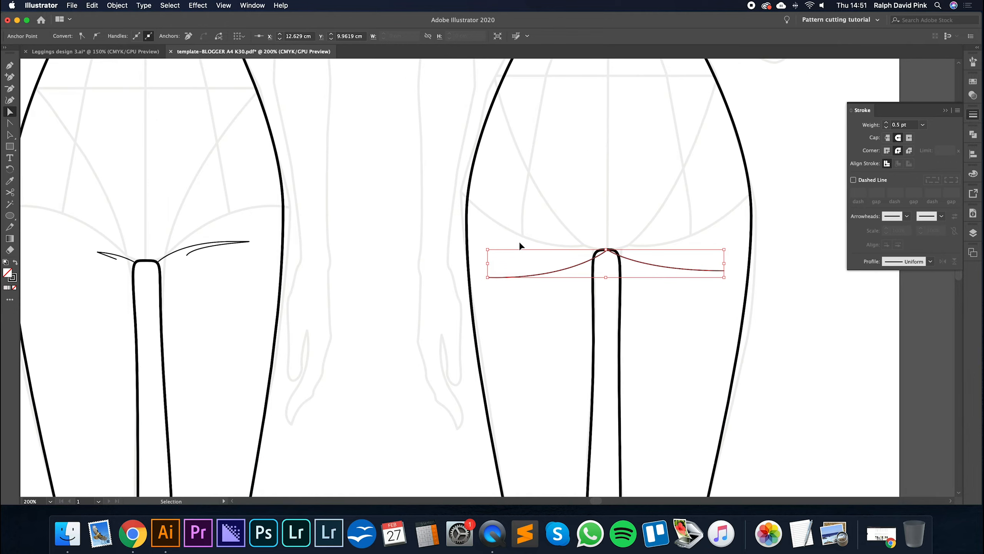
{"action": "left_click_drag", "start_coordinate": [641, 280], "coordinate": [597, 281]}
{"action": "left_click", "coordinate": [578, 252]}
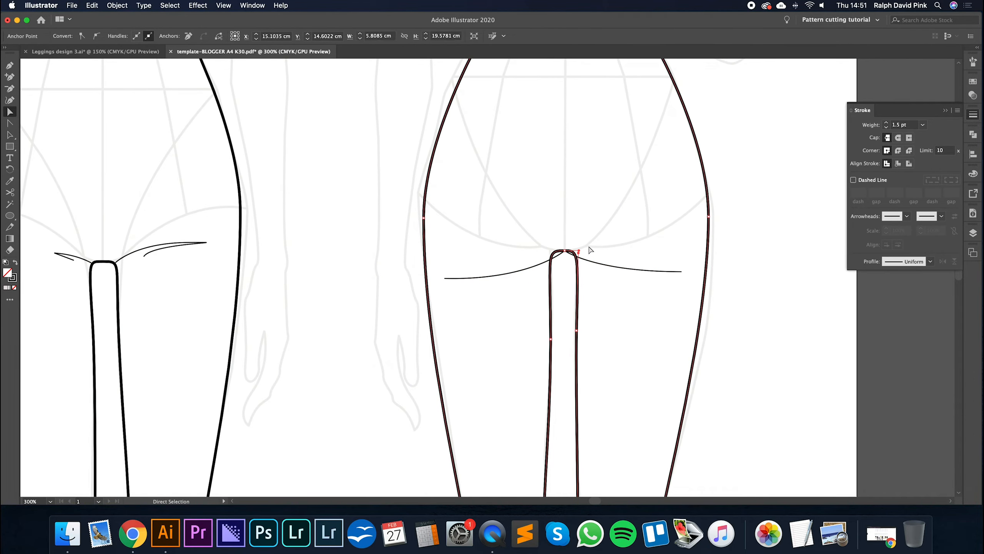
{"action": "left_click", "coordinate": [568, 236]}
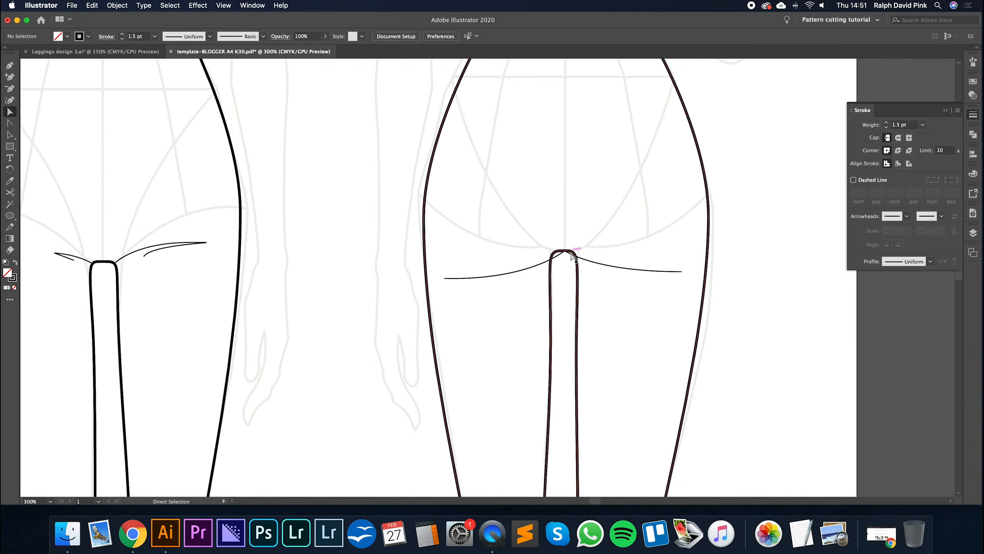
{"action": "left_click", "coordinate": [577, 252]}
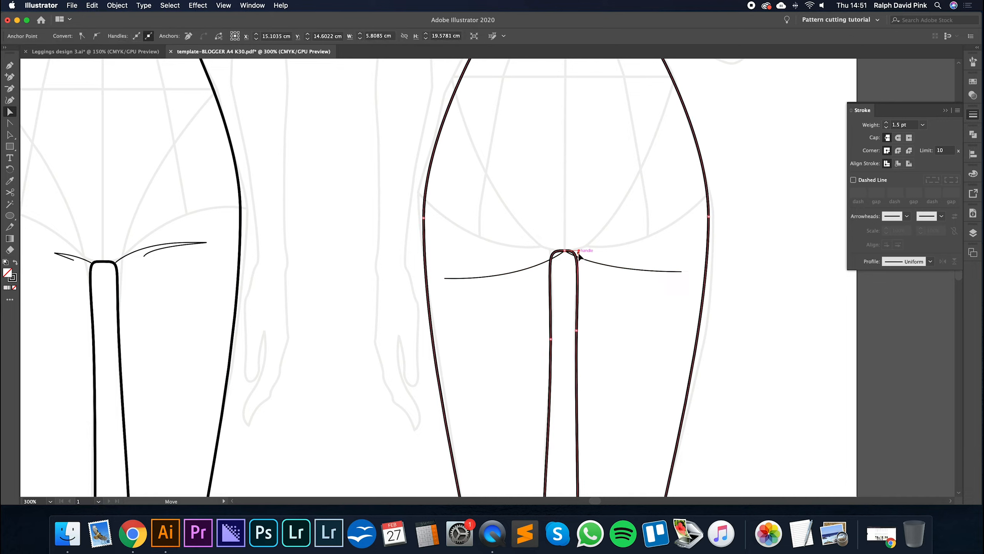
{"action": "mouse_move", "coordinate": [579, 258]}
{"action": "left_mouse_down"}
{"action": "mouse_move", "coordinate": [565, 250]}
{"action": "mouse_move", "coordinate": [579, 255]}
{"action": "left_mouse_up"}
- Add an anchor on the longer-leg side of the crotch arch, move it to the crease junction and convert it to a corner
{"action": "key", "text": "plus"}
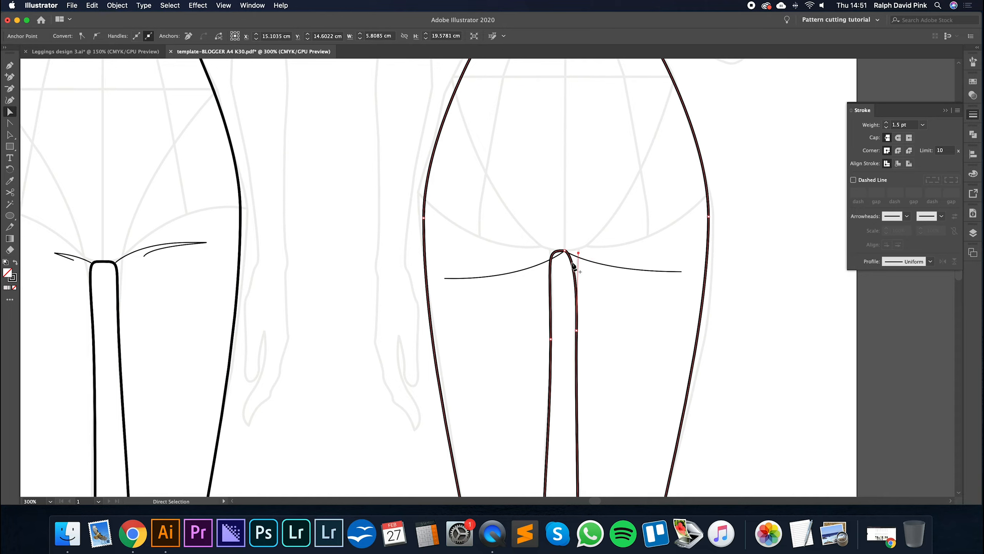
{"action": "left_click", "coordinate": [572, 264]}
{"action": "key", "text": "a"}
{"action": "left_click_drag", "start_coordinate": [572, 264], "coordinate": [575, 257]}
{"action": "key", "text": "shift+c"}
{"action": "left_click", "coordinate": [575, 257]}
{"action": "key", "text": "a"}
- Add a matching anchor on the shorter-leg side of the crotch arch and position it where the crease meets the inner seam
{"action": "left_click", "coordinate": [592, 247]}
{"action": "left_click", "coordinate": [555, 252]}
{"action": "key", "text": "plus"}
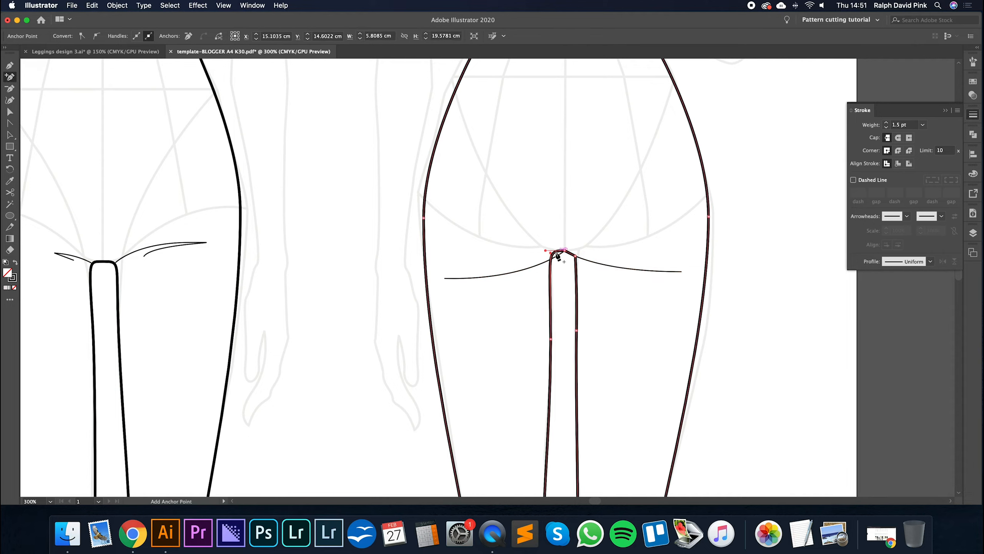
{"action": "left_click", "coordinate": [553, 252]}
{"action": "key", "text": "a"}
{"action": "mouse_move", "coordinate": [554, 254]}
{"action": "left_mouse_down"}
{"action": "mouse_move", "coordinate": [561, 272]}
{"action": "mouse_move", "coordinate": [552, 263]}
{"action": "mouse_move", "coordinate": [560, 257]}
{"action": "mouse_move", "coordinate": [551, 261]}
{"action": "left_mouse_up"}
{"action": "left_click", "coordinate": [566, 277]}
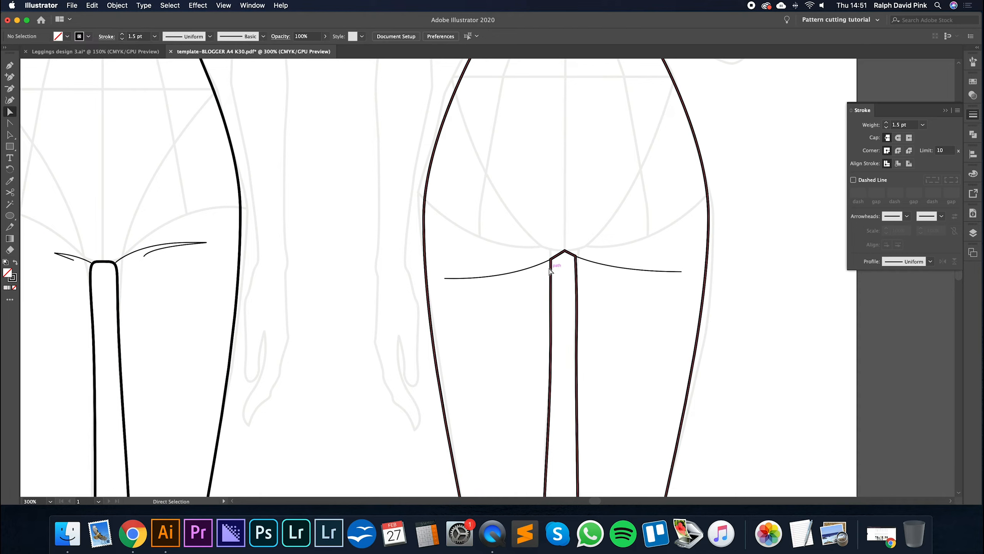
{"action": "left_click_drag", "start_coordinate": [550, 260], "coordinate": [573, 257]}
{"action": "left_click", "coordinate": [584, 223]}
- Draw a small double-curved crease behind the longer leg's knee on the back view with the Pen tool
{"action": "key", "text": "super+minus"}
{"action": "key", "text": "super+minus"}
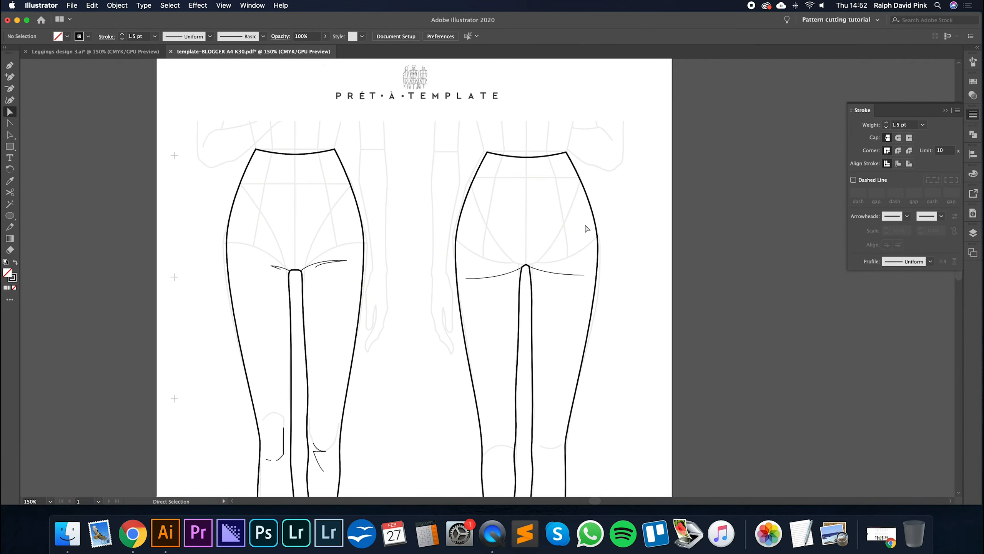
{"action": "scroll", "coordinate": [576, 274], "scroll_direction": "down", "scroll_amount": 6}
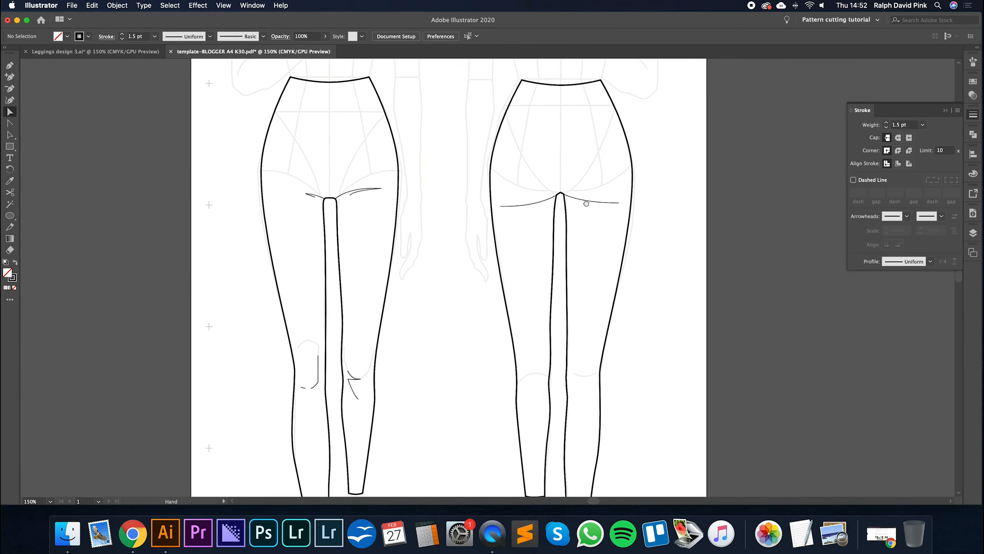
{"action": "key", "text": "p"}
{"action": "left_click", "coordinate": [565, 323]}
{"action": "left_click_drag", "start_coordinate": [588, 326], "coordinate": [555, 328]}
{"action": "left_click", "coordinate": [588, 326]}
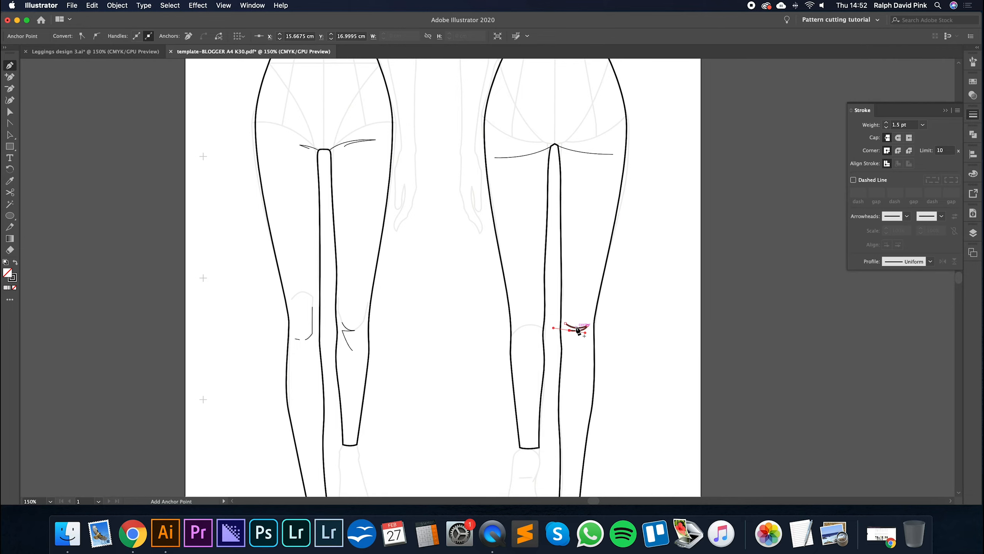
- Copy the under-seat crease's 0.5 pt stroke style onto the longer leg's knee crease and deselect it
{"action": "key", "text": "i"}
{"action": "left_click", "coordinate": [588, 152]}
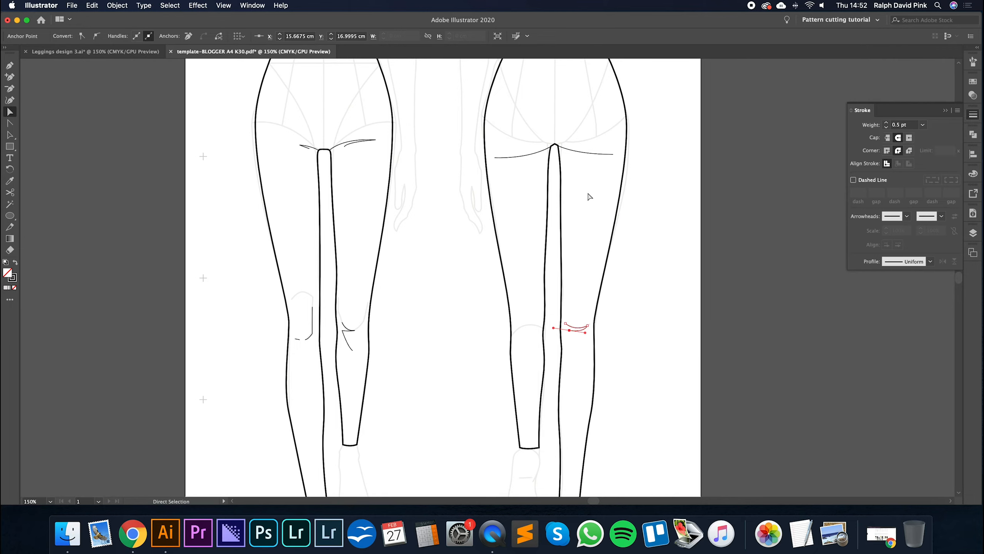
{"action": "key", "text": "a"}
{"action": "left_click", "coordinate": [584, 291]}
- Draw a matching double-curved crease behind the shorter leg's knee on the back view
{"action": "key", "text": "p"}
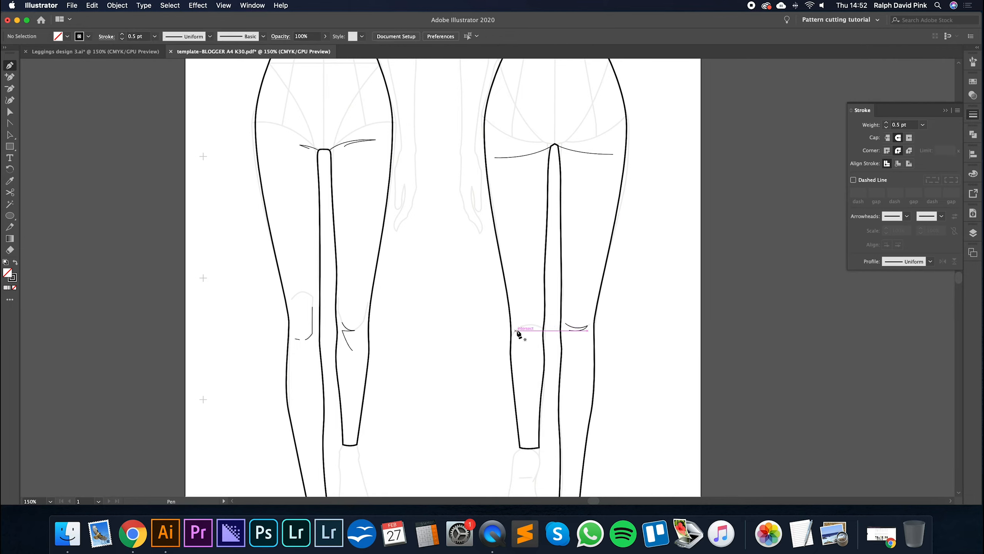
{"action": "left_click", "coordinate": [517, 329]}
{"action": "left_click_drag", "start_coordinate": [538, 326], "coordinate": [552, 330]}
{"action": "left_click", "coordinate": [538, 327]}
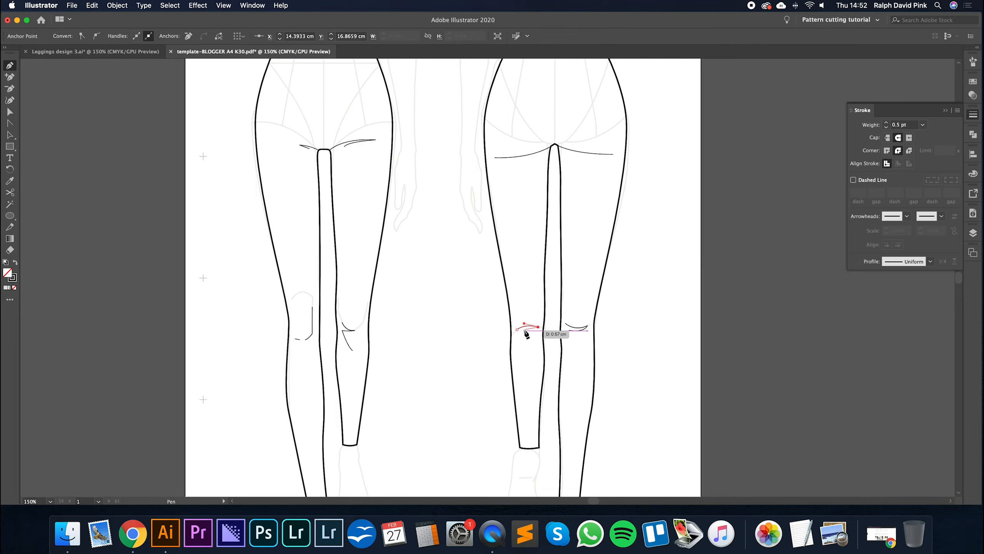
{"action": "left_click_drag", "start_coordinate": [525, 331], "coordinate": [521, 332]}
{"action": "key", "text": "v"}
{"action": "left_click", "coordinate": [526, 313]}
- Raise the centre anchor of the back view's waistline so it curves slightly upward, then deselect the outline
{"action": "left_click_drag", "start_coordinate": [580, 248], "coordinate": [579, 275]}
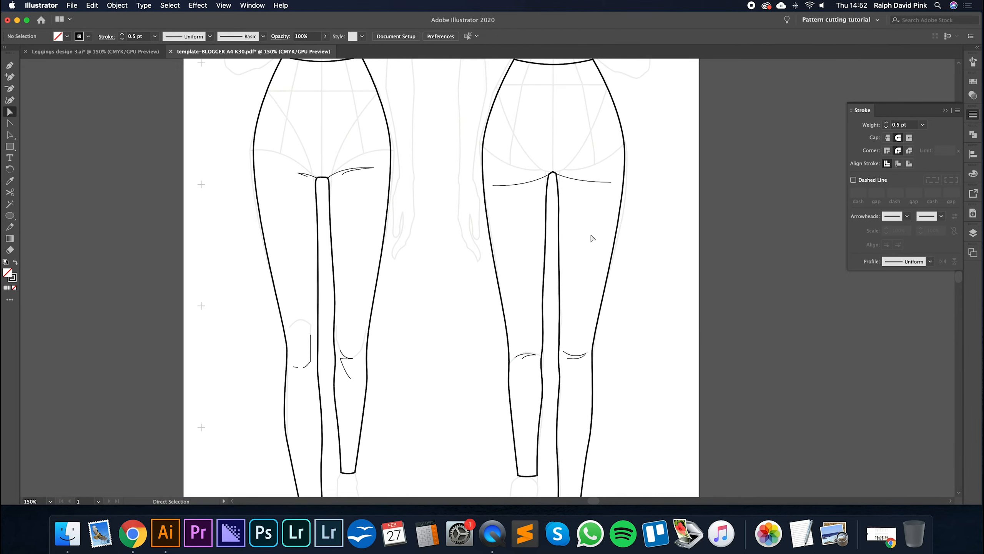
{"action": "key", "text": "super+minus"}
{"action": "key", "text": "a"}
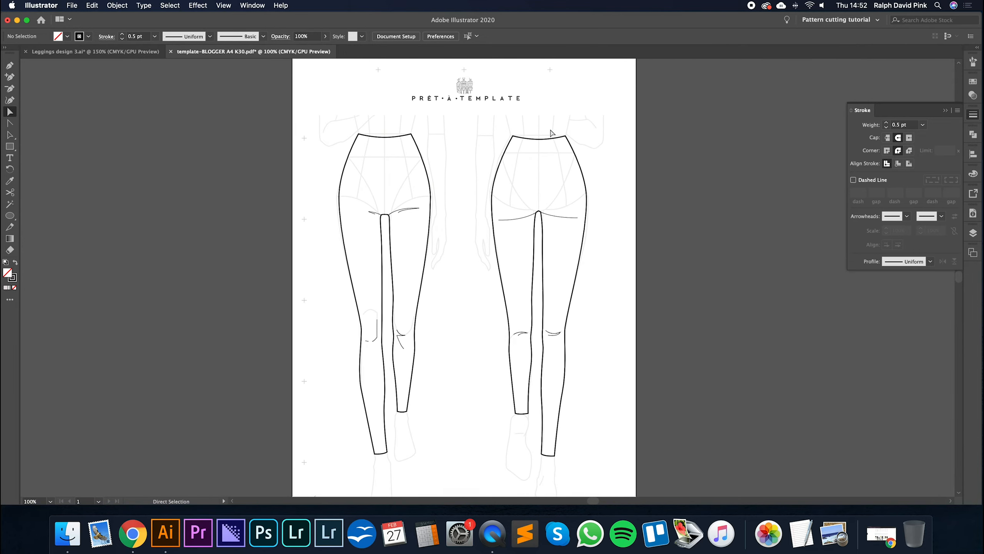
{"action": "left_click", "coordinate": [540, 140]}
{"action": "key", "text": "super+shift+a"}
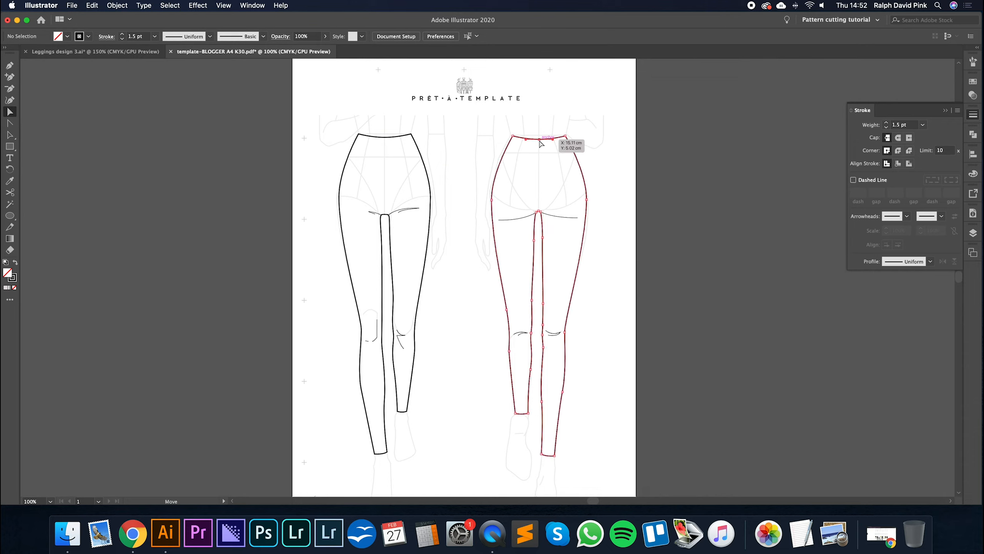
{"action": "left_click", "coordinate": [540, 140]}
{"action": "key", "text": "Up"}
{"action": "key", "text": "Up"}
{"action": "key", "text": "Up"}
{"action": "key", "text": "Up"}
{"action": "key", "text": "Up"}
{"action": "key", "text": "Up"}
{"action": "key", "text": "Up"}
{"action": "key", "text": "Up"}
{"action": "key", "text": "Up"}
{"action": "key", "text": "Up"}
{"action": "key", "text": "Up"}
{"action": "key", "text": "Up"}
{"action": "key", "text": "Up"}
{"action": "key", "text": "Up"}
{"action": "key", "text": "Up"}
{"action": "key", "text": "Up"}
{"action": "key", "text": "Up"}
{"action": "key", "text": "Up"}
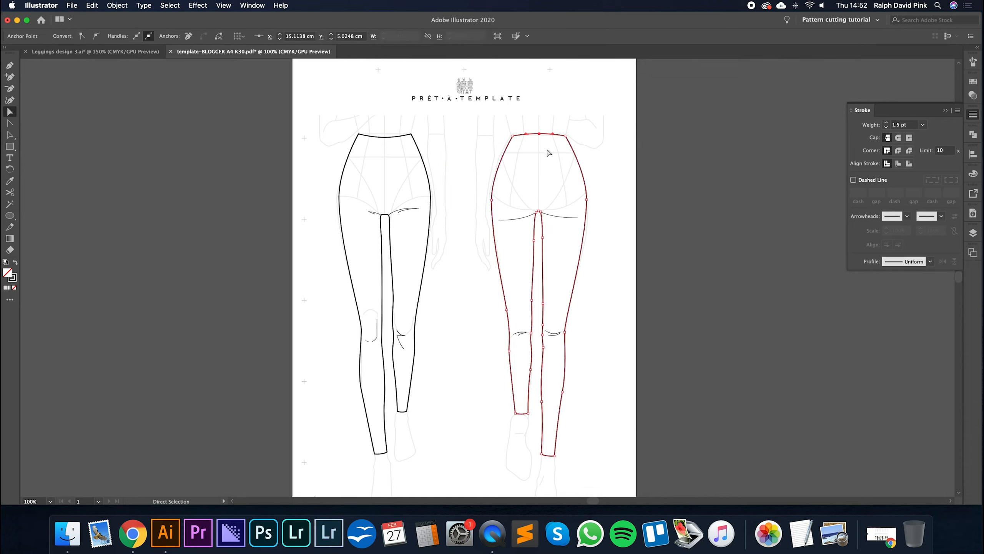
{"action": "key", "text": "super+shift+a"}
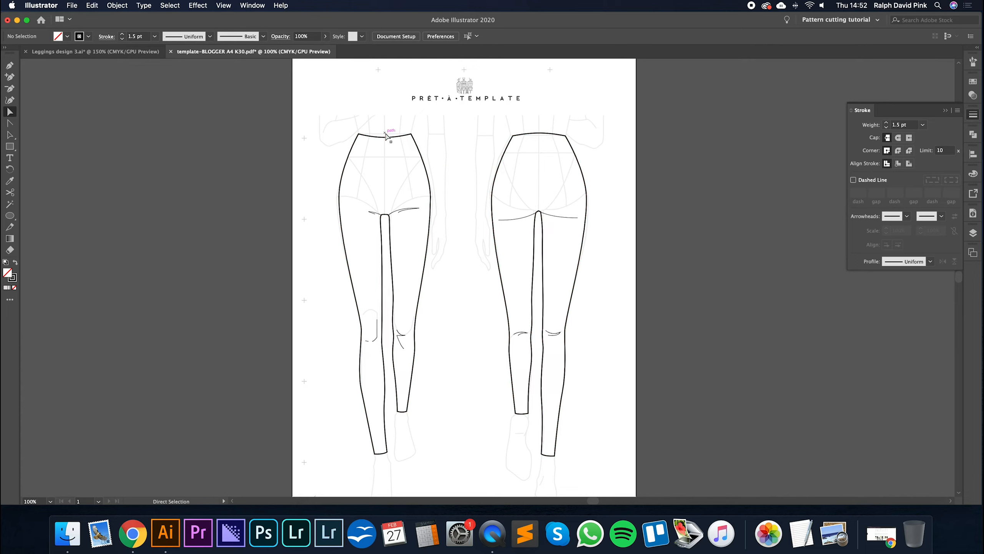
- Set the stroke weight of the back view's under-seat crease to 0.8 pt
{"action": "left_click_drag", "start_coordinate": [384, 136], "coordinate": [386, 140]}
{"action": "scroll", "coordinate": [559, 209], "scroll_direction": "right", "scroll_amount": 2}
{"action": "scroll", "coordinate": [560, 208], "scroll_direction": "down", "scroll_amount": 1}
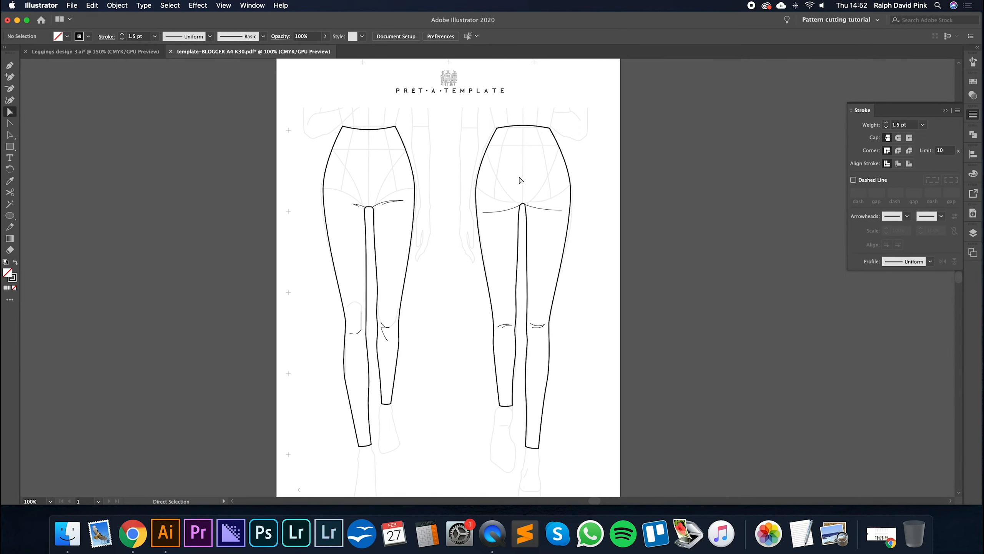
{"action": "left_click", "coordinate": [541, 213]}
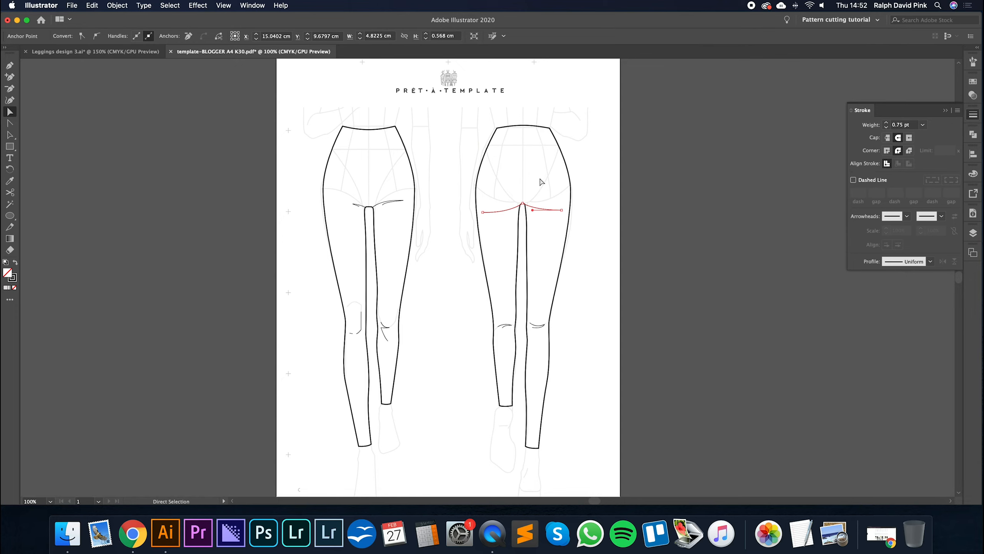
{"action": "left_click", "coordinate": [886, 123]}
{"action": "left_click", "coordinate": [906, 125]}
{"action": "type", "text": "0.8"}
{"action": "key", "text": "Return"}
{"action": "left_click", "coordinate": [544, 224]}
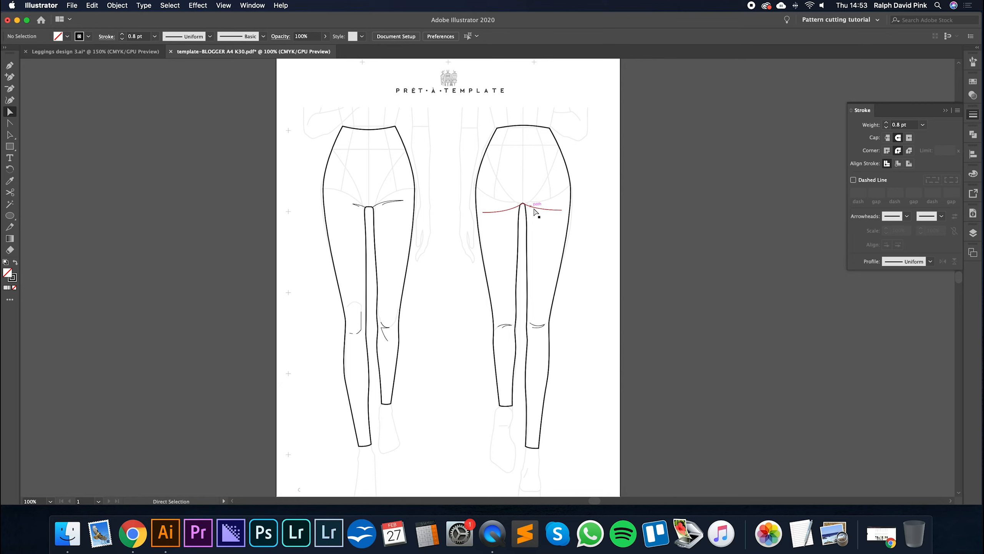
- Draw a straight centre-front seam from the middle of the front waistline down to the crotch
{"action": "key", "text": "super+equal"}
{"action": "scroll", "coordinate": [533, 202], "scroll_direction": "up", "scroll_amount": 4}
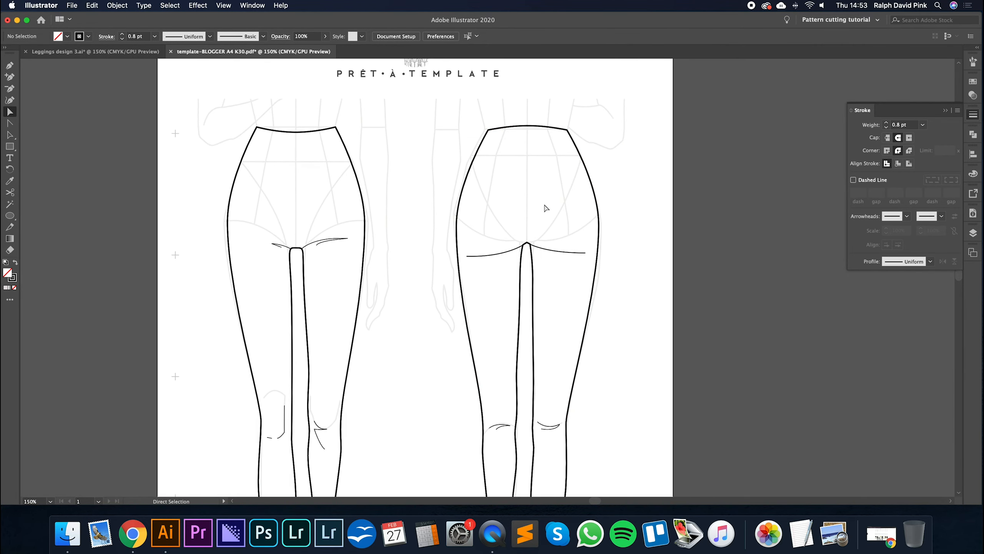
{"action": "key", "text": "p"}
{"action": "left_click", "coordinate": [296, 132]}
{"action": "left_click", "coordinate": [296, 248]}
{"action": "key", "text": "a"}
{"action": "left_click", "coordinate": [397, 163]}
- Draw a straight centre-back seam from the middle of the back waistline down to the crotch point
{"action": "key", "text": "p"}
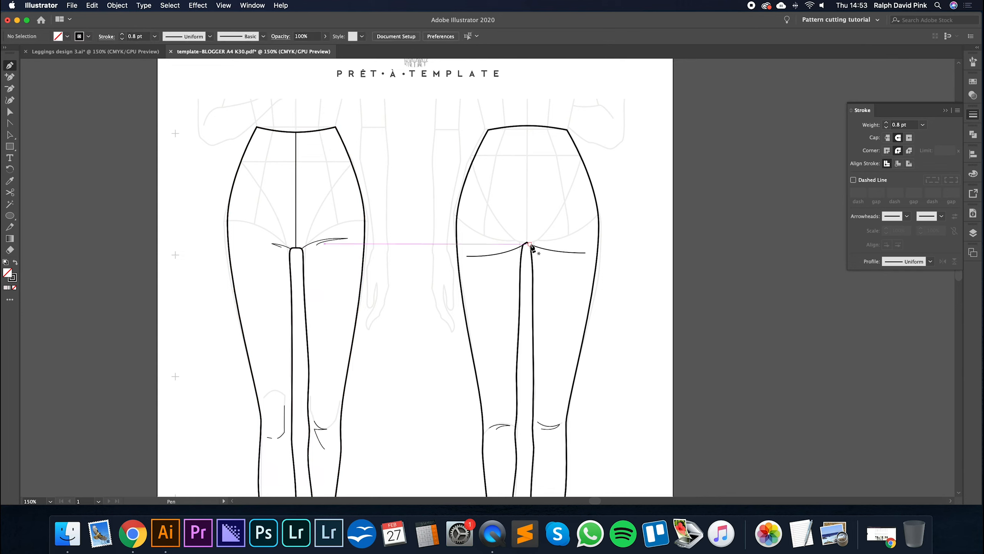
{"action": "left_click", "coordinate": [527, 126]}
{"action": "left_click", "coordinate": [527, 243]}
{"action": "key", "text": "v"}
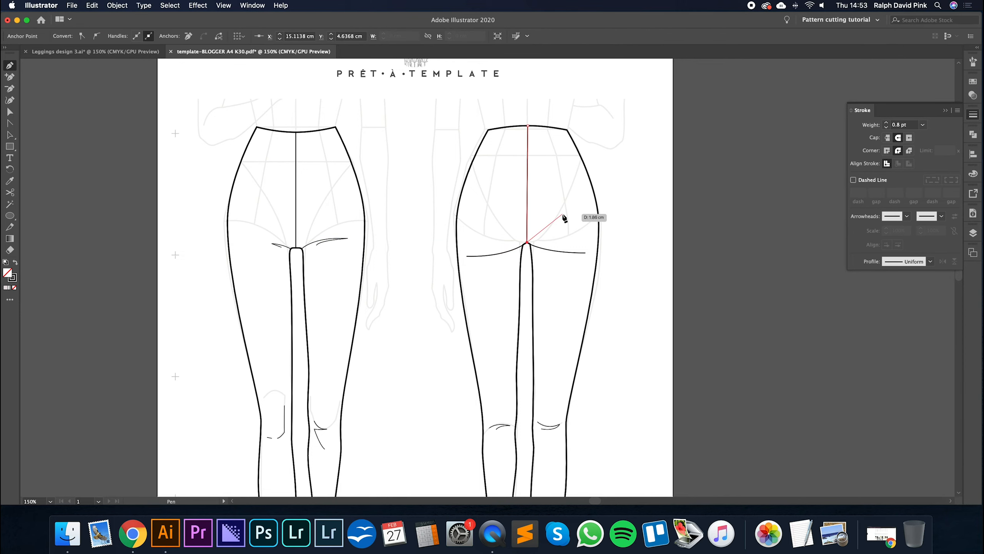
{"action": "left_click", "coordinate": [551, 217]}
- Set the stroke weight of both the front and back centre seams to 0.5 pt
{"action": "key", "text": "super+minus"}
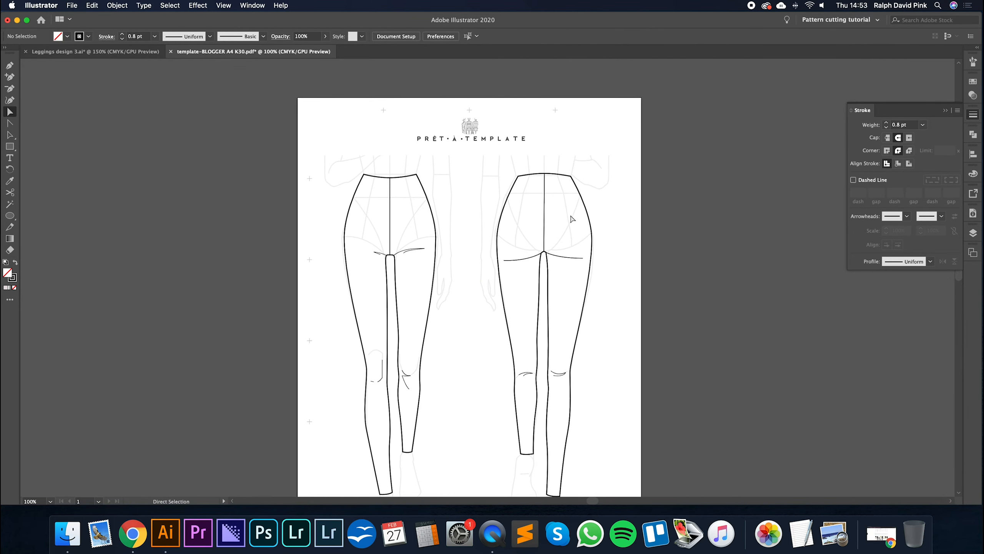
{"action": "left_click", "coordinate": [544, 216]}
{"action": "left_click", "coordinate": [391, 220], "text": "shift"}
{"action": "left_click", "coordinate": [910, 126]}
{"action": "key", "text": "super+a"}
{"action": "type", "text": "0.5"}
{"action": "key", "text": "Return"}
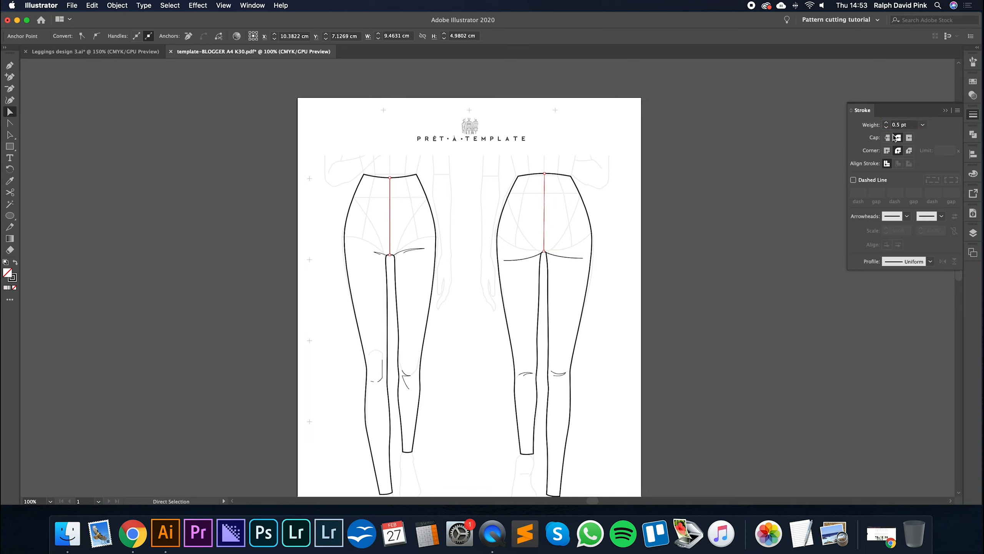
- Set the stroke weight of all the knee creases and the front view's crotch creases to 0.35 pt
{"action": "left_click", "coordinate": [557, 374]}
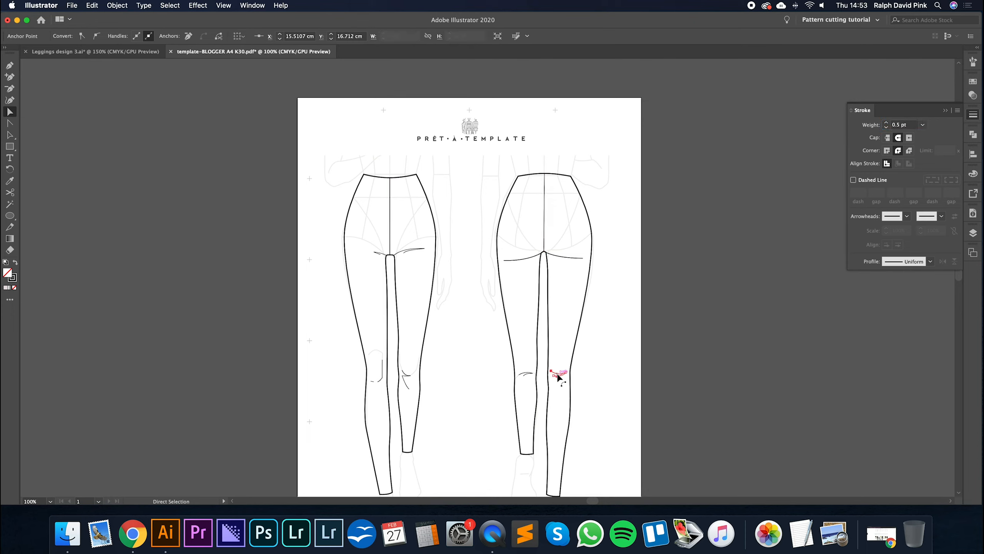
{"action": "left_click", "coordinate": [526, 373], "text": "shift"}
{"action": "left_click", "coordinate": [407, 375], "text": "shift"}
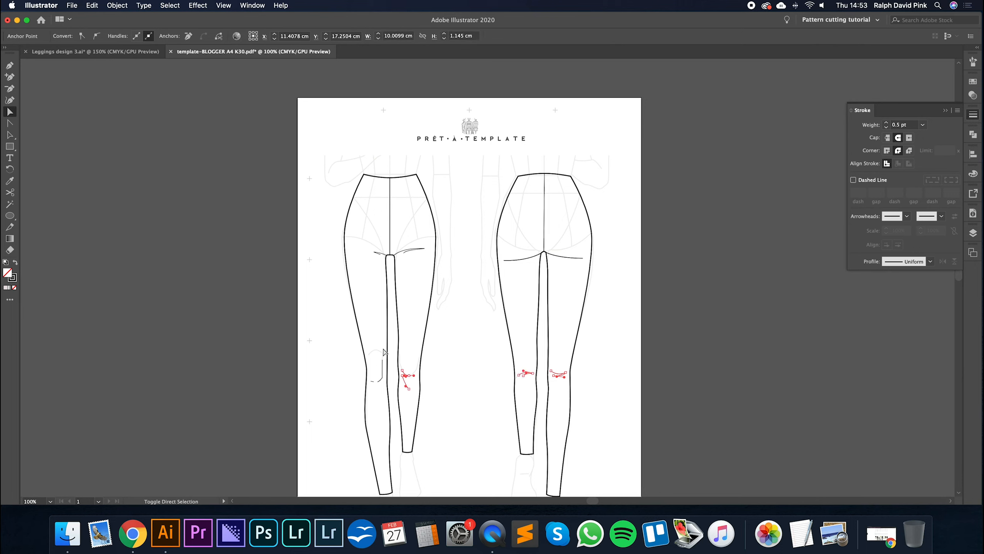
{"action": "left_click_drag", "start_coordinate": [374, 396], "coordinate": [374, 395]}
{"action": "left_click", "coordinate": [378, 252], "text": "shift"}
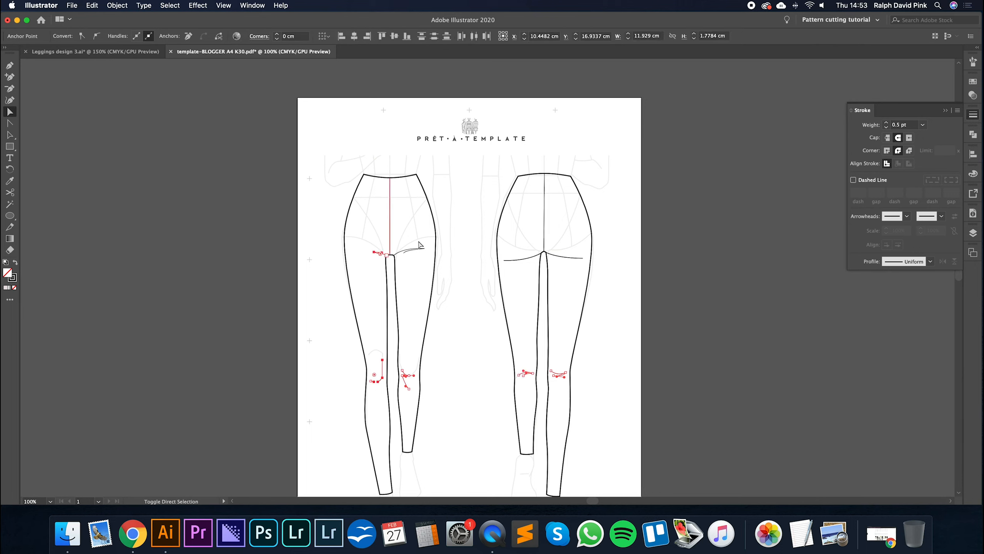
{"action": "left_click", "coordinate": [413, 250], "text": "shift"}
{"action": "left_click", "coordinate": [903, 124]}
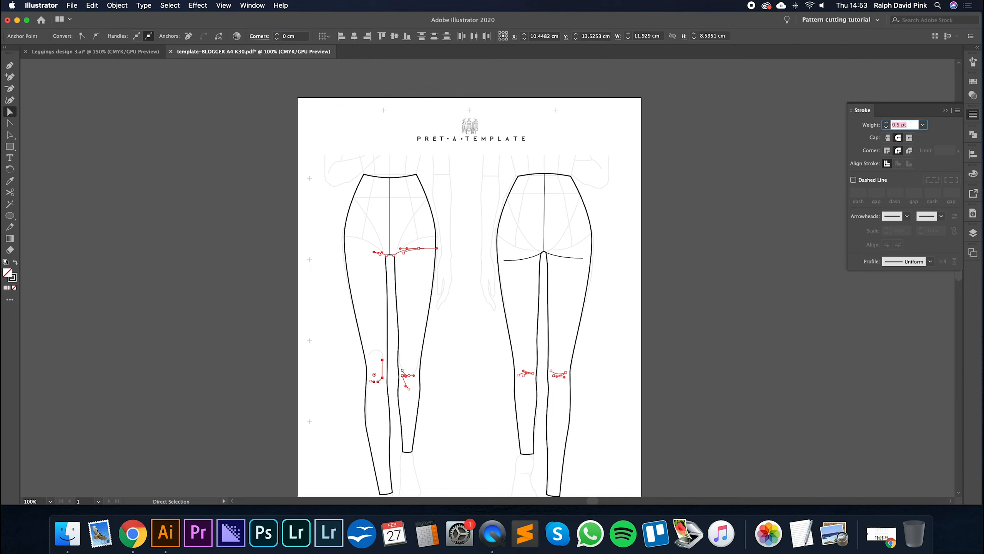
{"action": "type", "text": "0.35"}
{"action": "key", "text": "Return"}
{"action": "left_click", "coordinate": [604, 251]}
- Set the stroke weight of both the front and back leggings outlines to 0.8 pt
{"action": "left_click", "coordinate": [545, 202]}
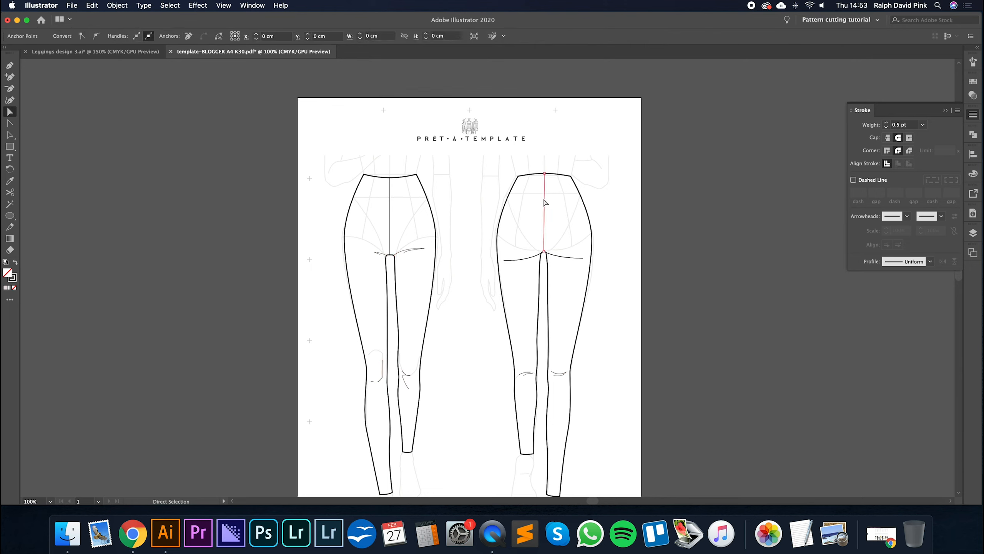
{"action": "left_click", "coordinate": [582, 199]}
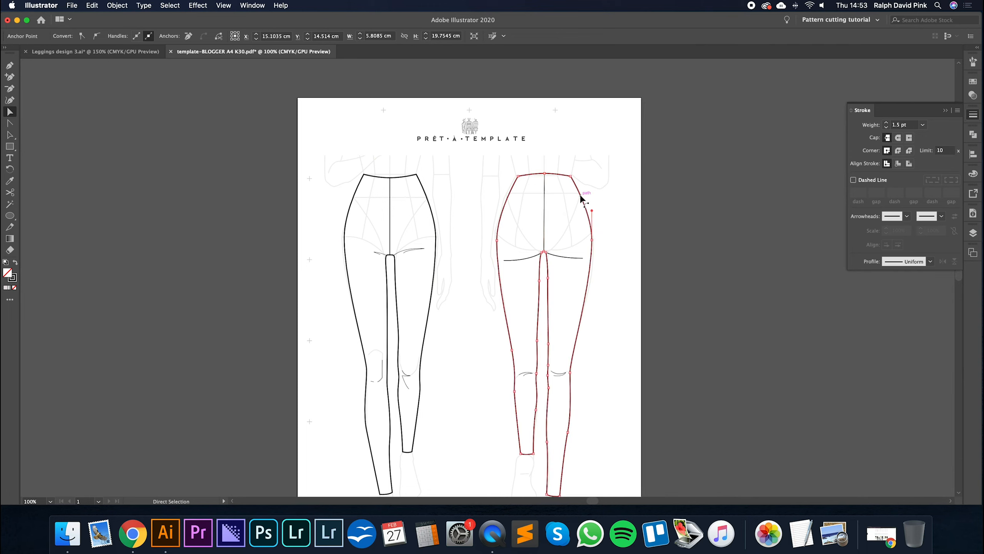
{"action": "left_click", "coordinate": [434, 192], "text": "shift"}
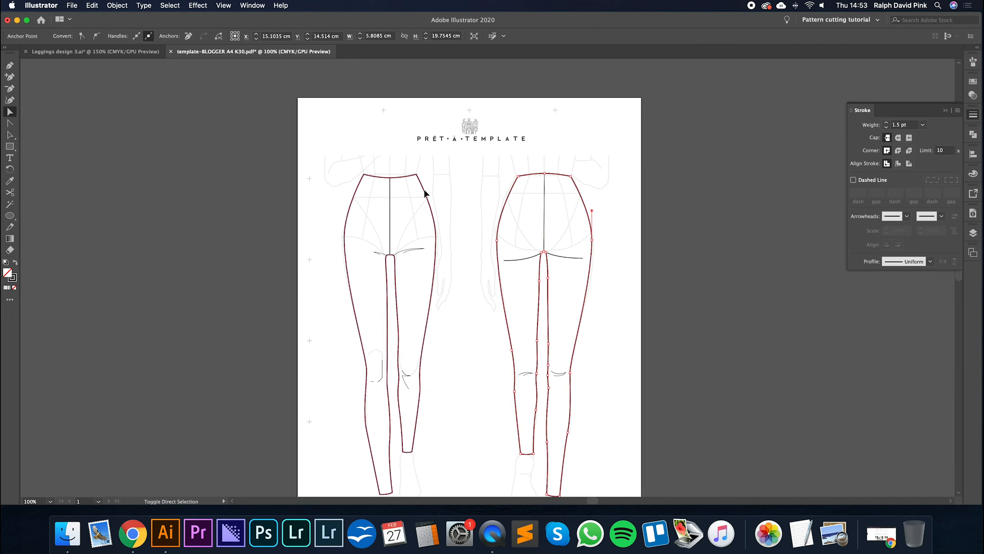
{"action": "left_click", "coordinate": [921, 126]}
{"action": "type", "text": "0.8"}
{"action": "key", "text": "Return"}
{"action": "left_click", "coordinate": [509, 297]}
{"action": "scroll", "coordinate": [509, 297], "scroll_direction": "down", "scroll_amount": 2}
{"action": "scroll", "coordinate": [509, 297], "scroll_direction": "left", "scroll_amount": 1}
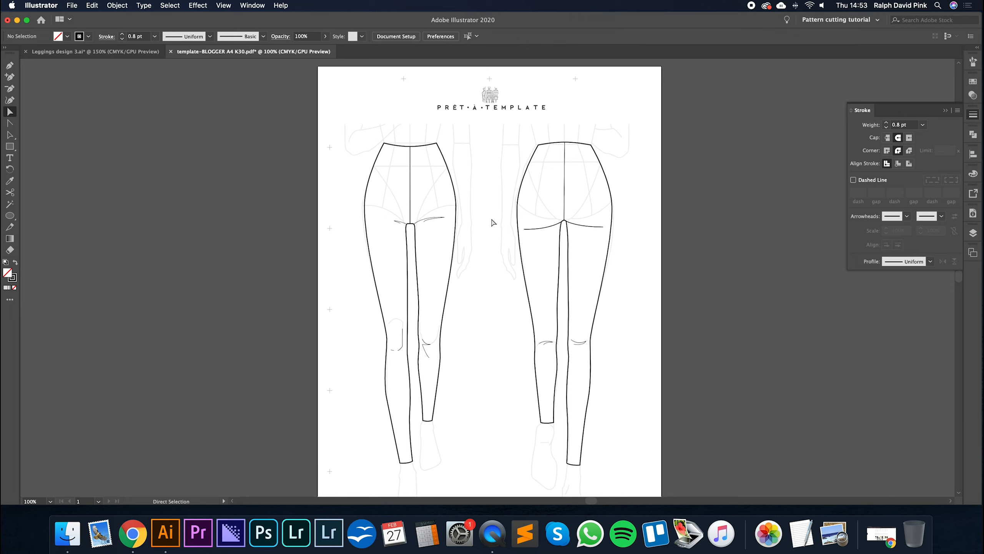
- Try making the front and back centre seams dashed lines with a 5 pt dash and 2 pt gap
{"action": "left_click", "coordinate": [410, 205]}
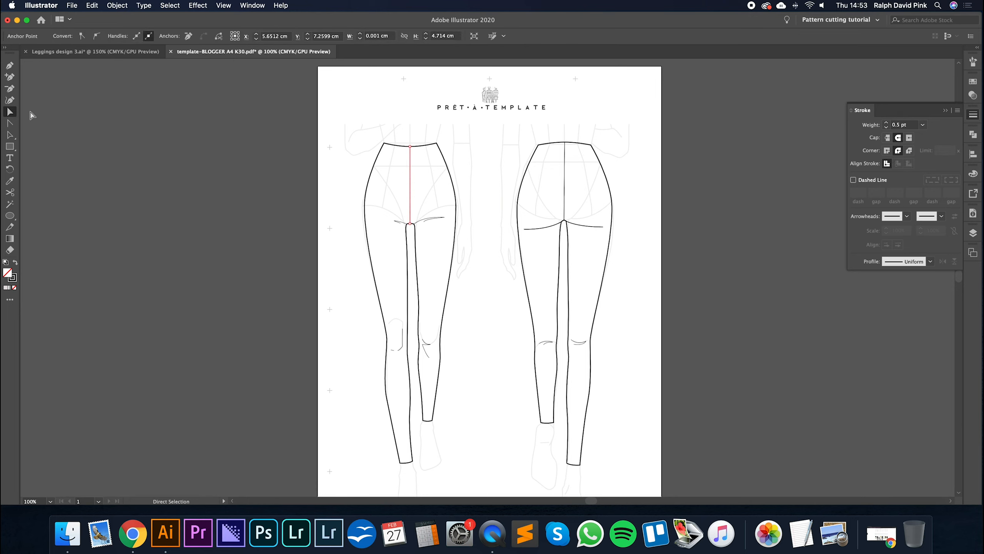
{"action": "left_click", "coordinate": [565, 170], "text": "shift"}
{"action": "left_click", "coordinate": [854, 180]}
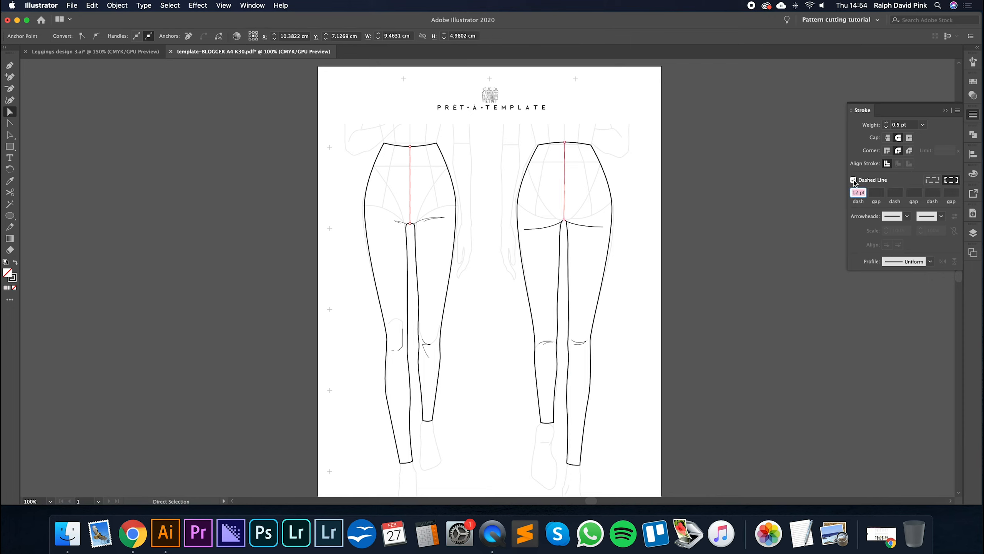
{"action": "type", "text": "5"}
{"action": "key", "text": "Tab"}
{"action": "type", "text": "2"}
{"action": "key", "text": "Tab"}
{"action": "left_click", "coordinate": [643, 198]}
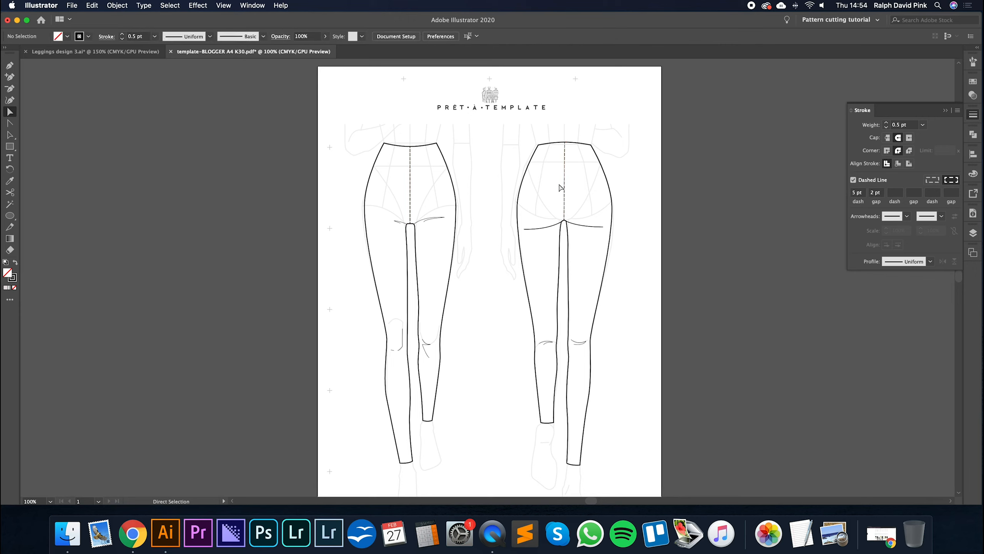
- Undo the dashed-line styling on both centre seams
{"action": "key", "text": "super+z"}
{"action": "key", "text": "super+z"}
{"action": "key", "text": "super+z"}
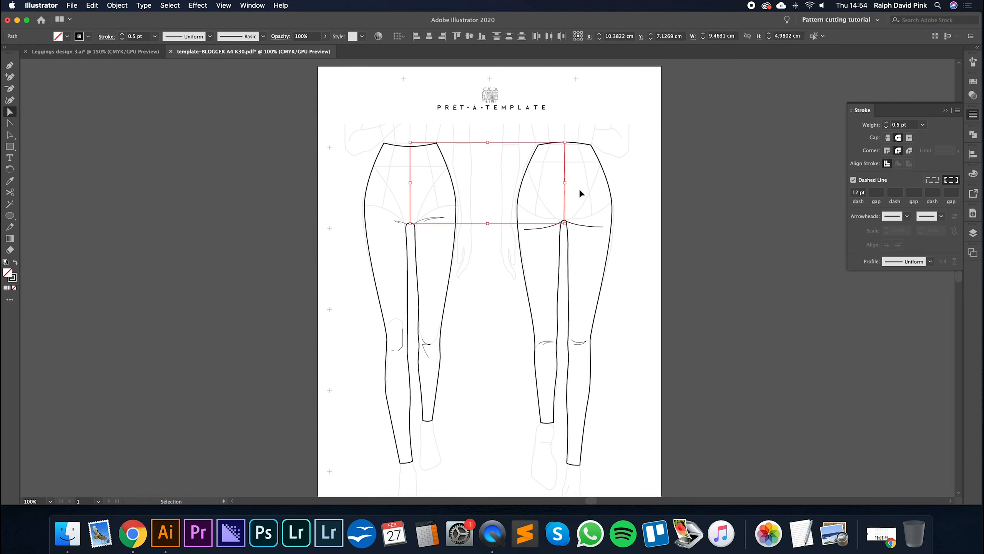
{"action": "key", "text": "super+z"}
{"action": "key", "text": "super+z"}
{"action": "key", "text": "super+z"}
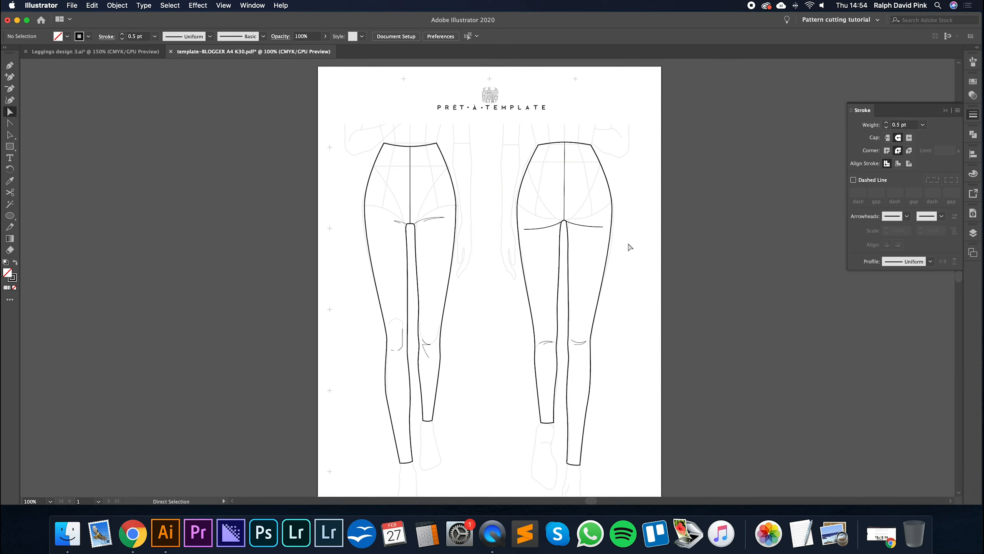
- Switch to the Leggings design 3 document and show its design details layer
{"action": "key", "text": "super+minus"}
{"action": "left_click_drag", "start_coordinate": [606, 251], "coordinate": [619, 238]}
{"action": "key", "text": "super+equal"}
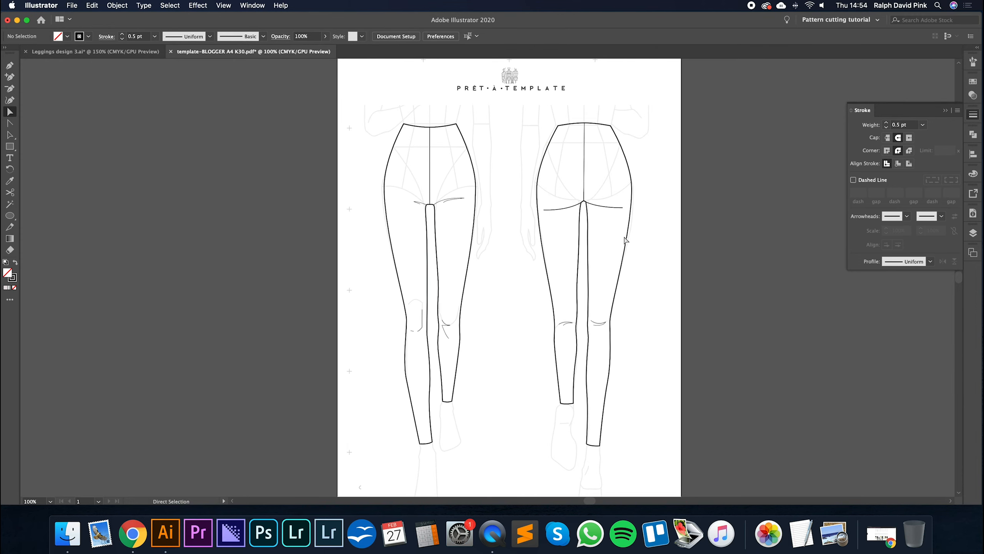
{"action": "left_click", "coordinate": [92, 51]}
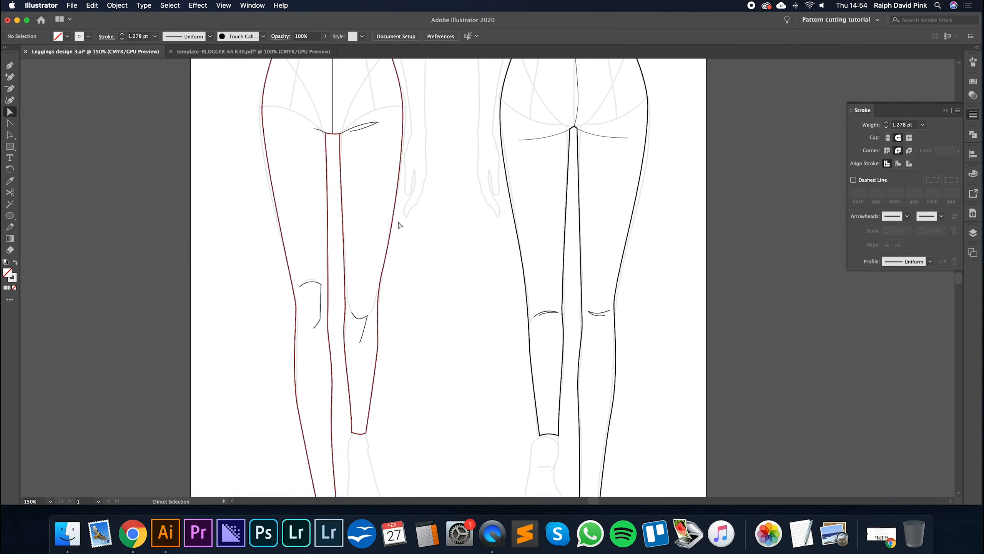
{"action": "left_click", "coordinate": [974, 252]}
{"action": "left_click", "coordinate": [974, 233]}
{"action": "left_click", "coordinate": [856, 258]}
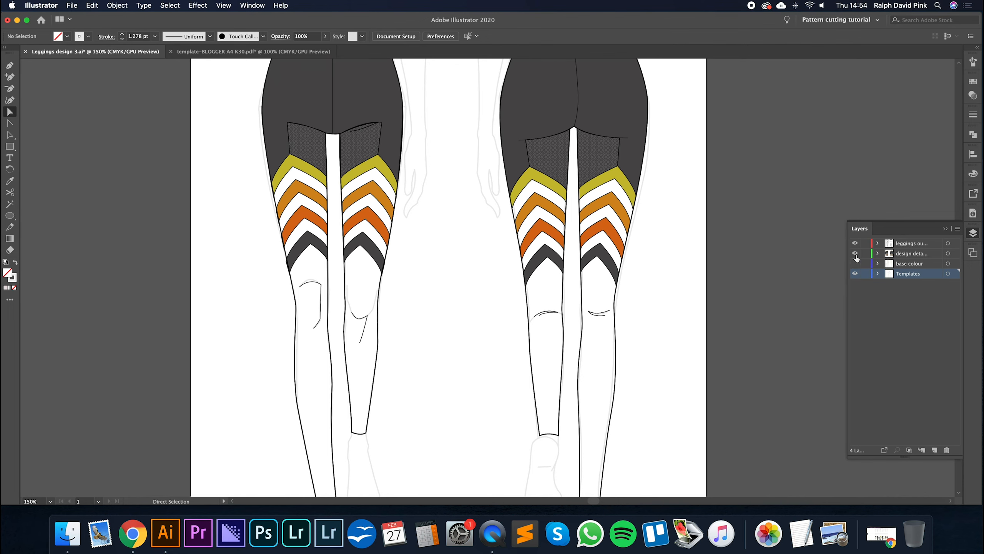
{"action": "key", "text": "super+minus"}
{"action": "left_click_drag", "start_coordinate": [609, 183], "coordinate": [614, 194]}
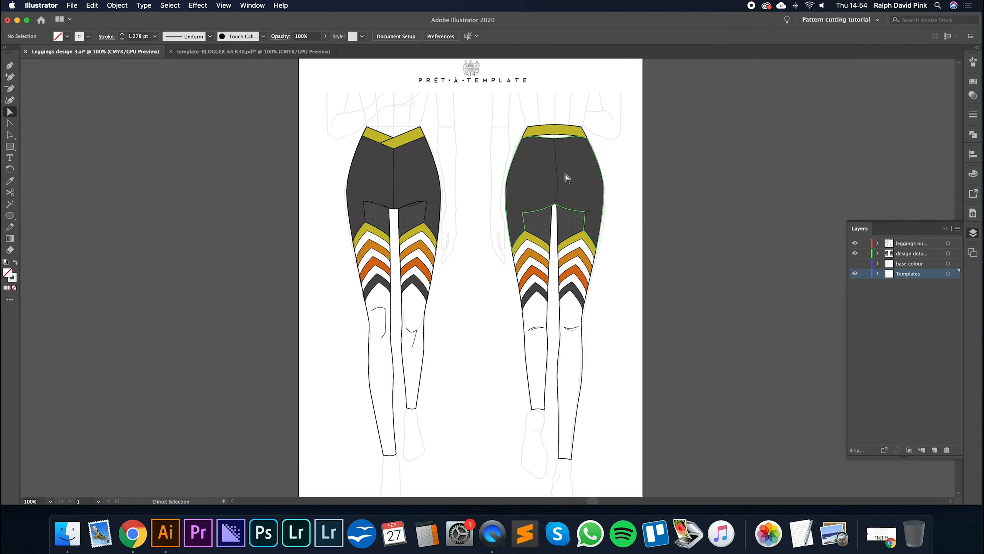
- Select all dark grey panels and chevrons by matching fill and recolour them white with the Eyedropper
{"action": "key", "text": "y"}
{"action": "left_click", "coordinate": [574, 180]}
{"action": "key", "text": "i"}
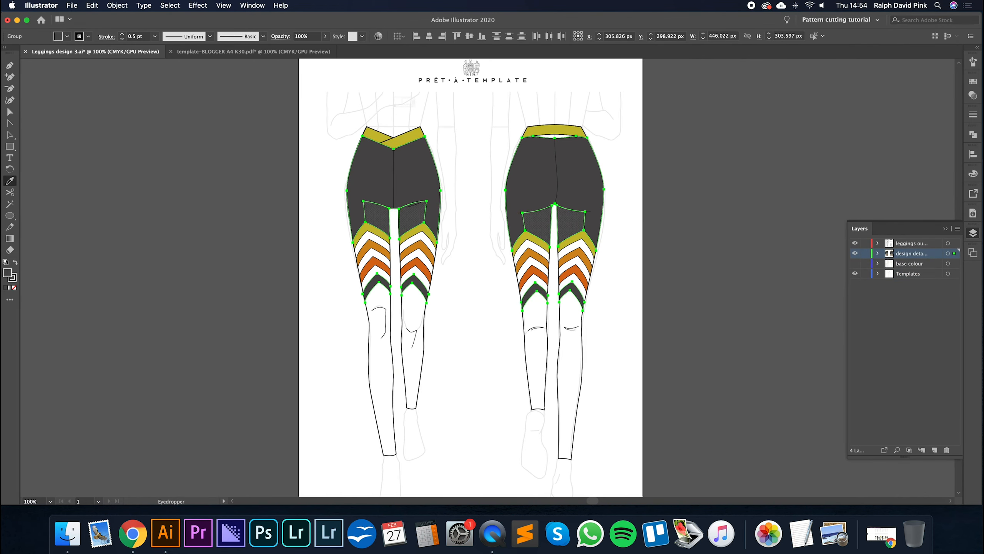
{"action": "left_click", "coordinate": [483, 267]}
- Select the yellow and orange chevrons and the waistbands by matching fill and recolour them white with the Eyedropper
{"action": "key", "text": "y"}
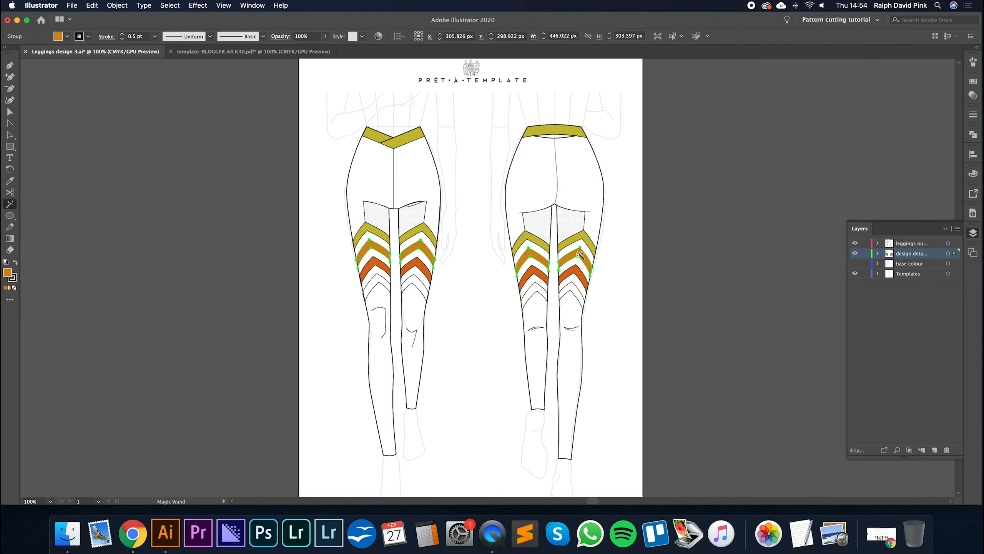
{"action": "left_click", "coordinate": [579, 248]}
{"action": "left_click", "coordinate": [580, 274], "text": "shift"}
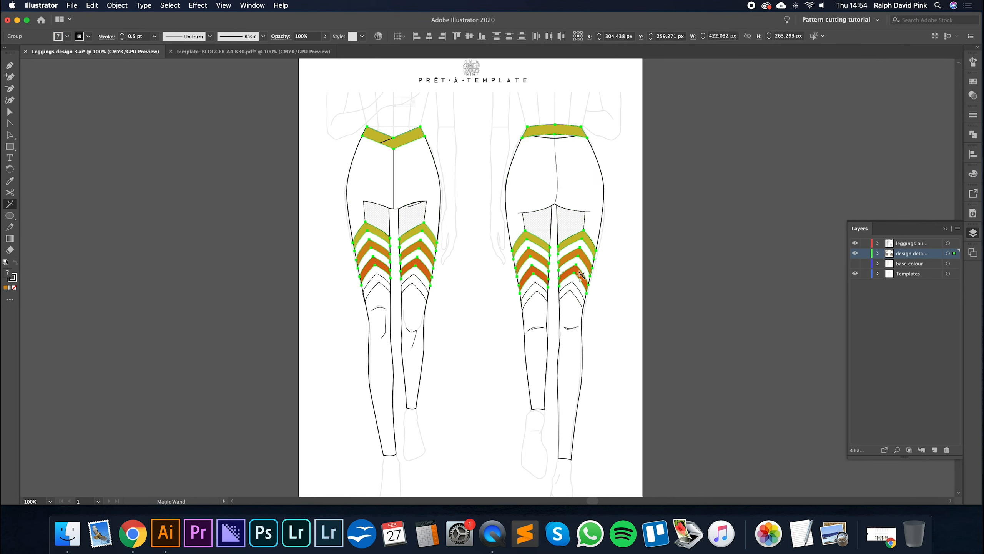
{"action": "key", "text": "i"}
{"action": "left_click", "coordinate": [485, 262]}
{"action": "key", "text": "v"}
{"action": "left_click", "coordinate": [480, 270]}
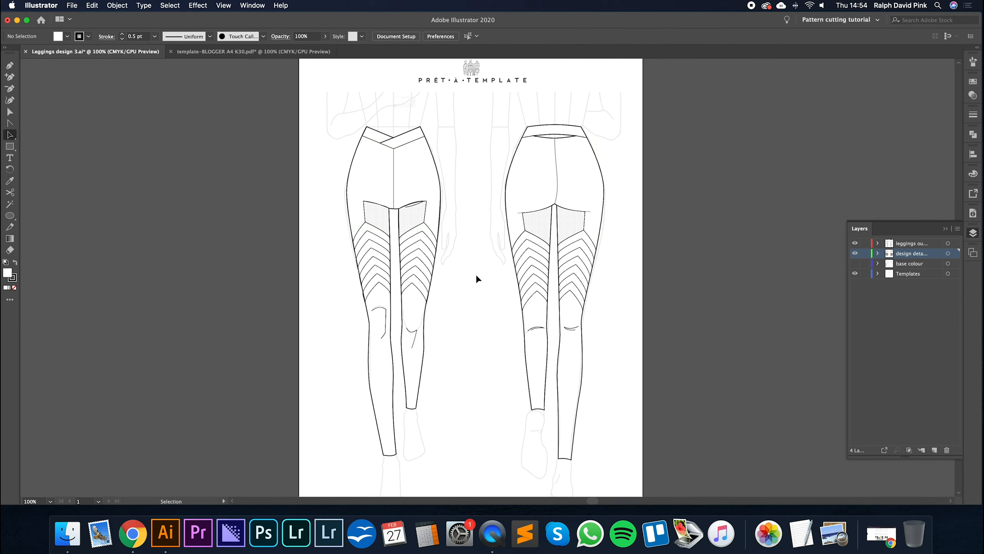
- Examine the chevron and panel lines with the design details layer hidden and shown, and compare them with the template document
{"action": "left_click", "coordinate": [420, 241]}
{"action": "left_click", "coordinate": [421, 258]}
{"action": "left_click", "coordinate": [417, 280]}
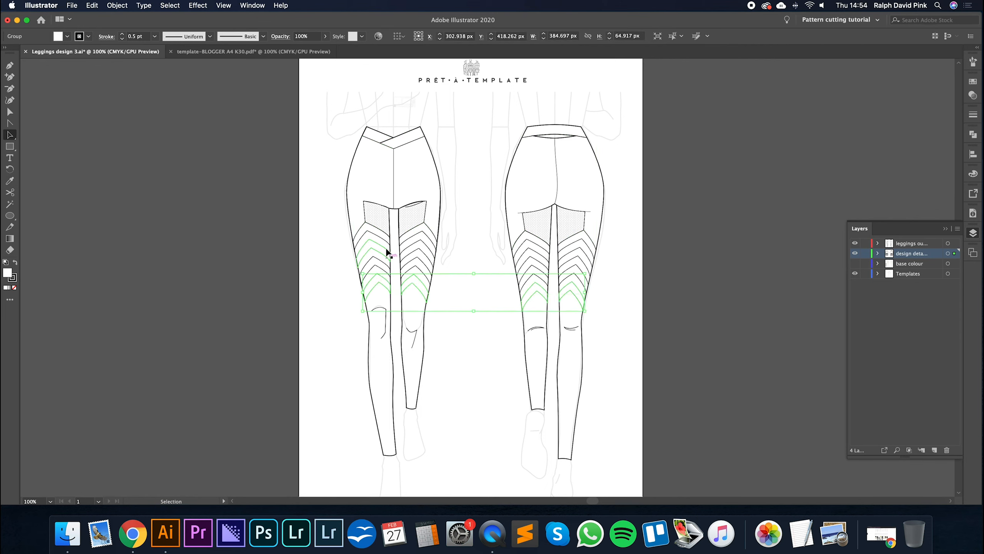
{"action": "left_click", "coordinate": [856, 254]}
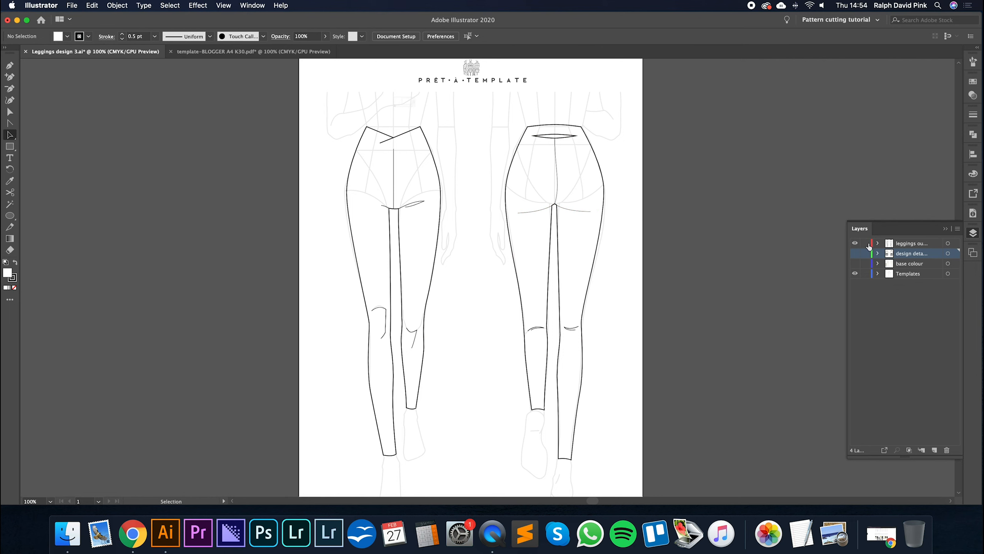
{"action": "left_click", "coordinate": [854, 254]}
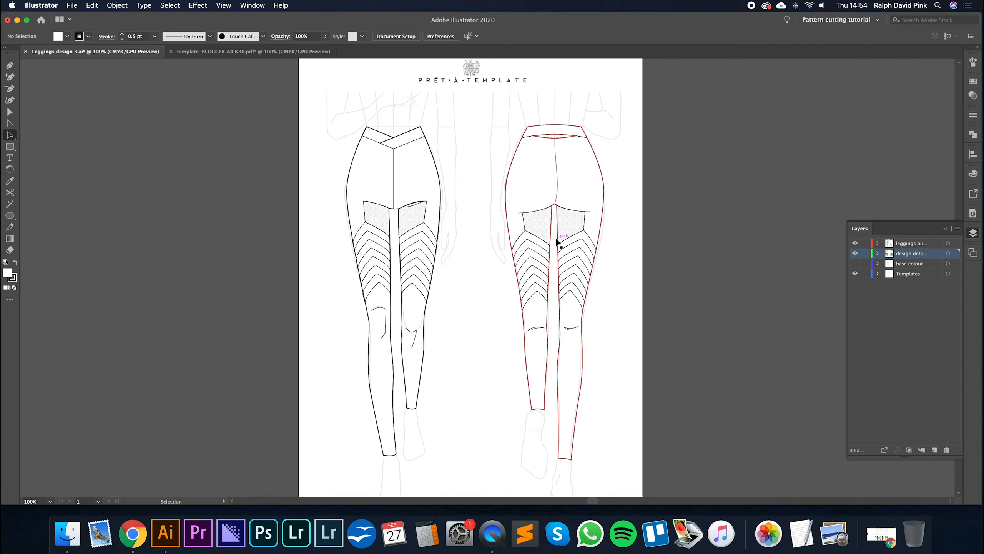
{"action": "left_click", "coordinate": [231, 51]}
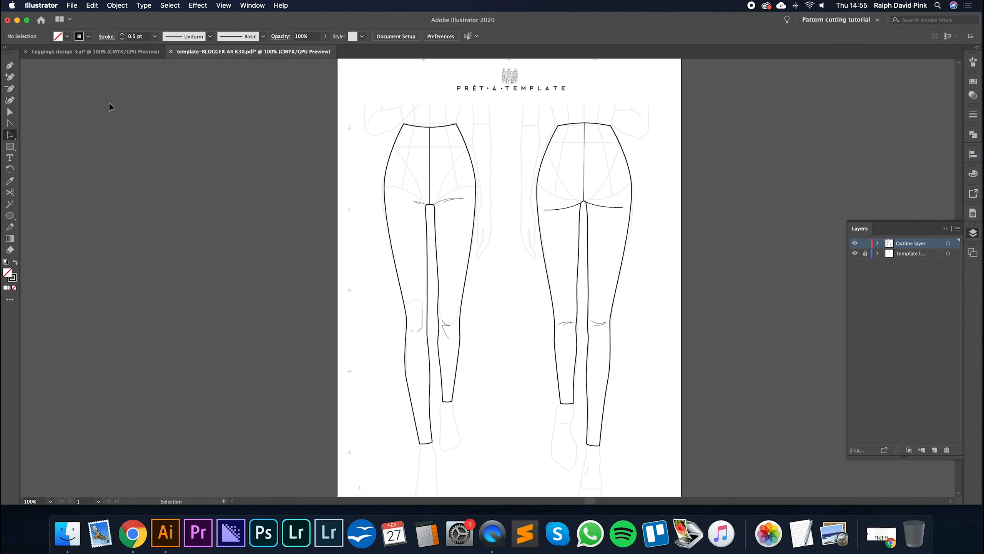
{"action": "left_click", "coordinate": [90, 51]}
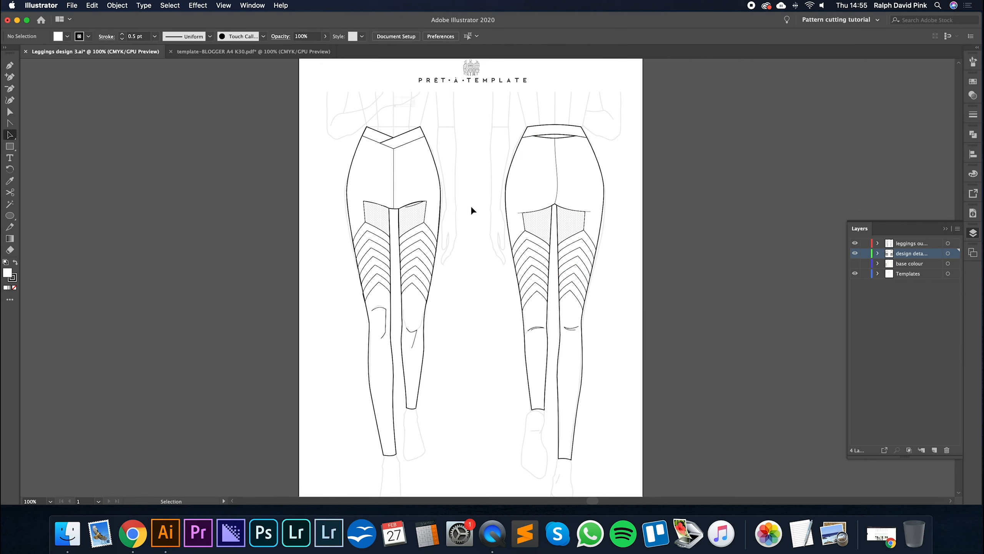
- In the template-BLOGGER A4 K30 document, add a new layer named "Design details layer" and lock the Outline layer
{"action": "left_click", "coordinate": [206, 48]}
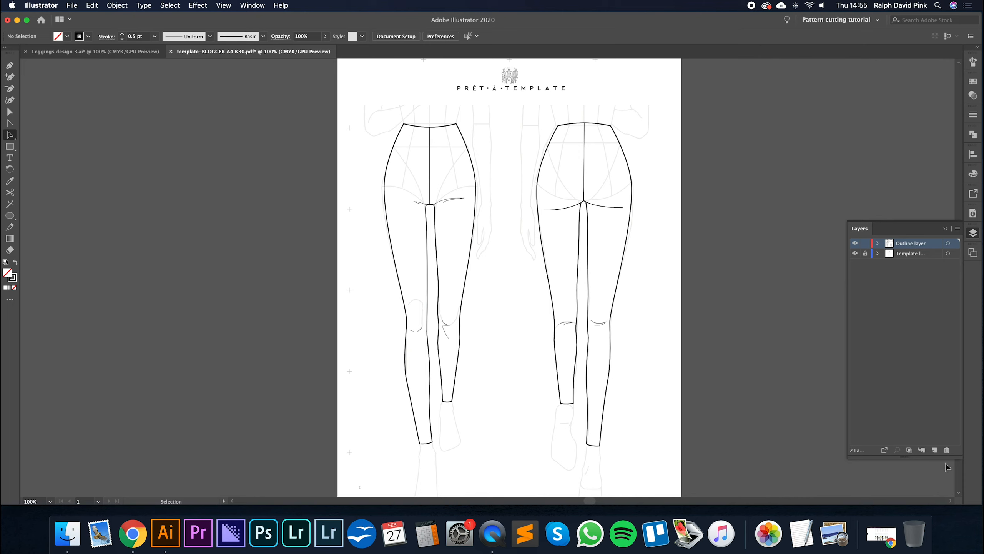
{"action": "left_click", "coordinate": [934, 450]}
{"action": "double_click", "coordinate": [907, 243]}
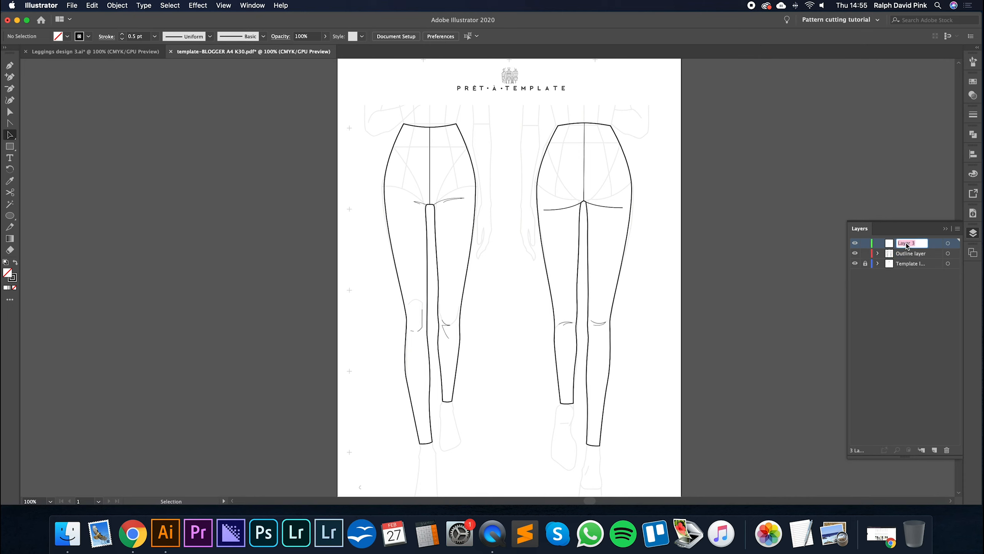
{"action": "type", "text": "design d"}
{"action": "type", "text": "etails layer"}
{"action": "key", "text": "super+Left"}
{"action": "key", "text": "Right"}
{"action": "key", "text": "BackSpace"}
{"action": "type", "text": "D"}
{"action": "key", "text": "Return"}
{"action": "left_click", "coordinate": [865, 253]}
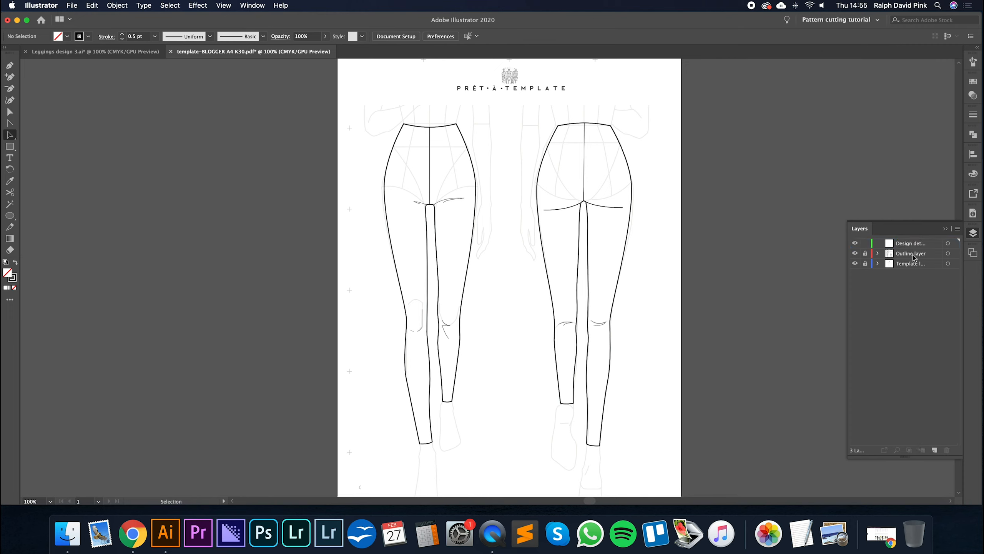